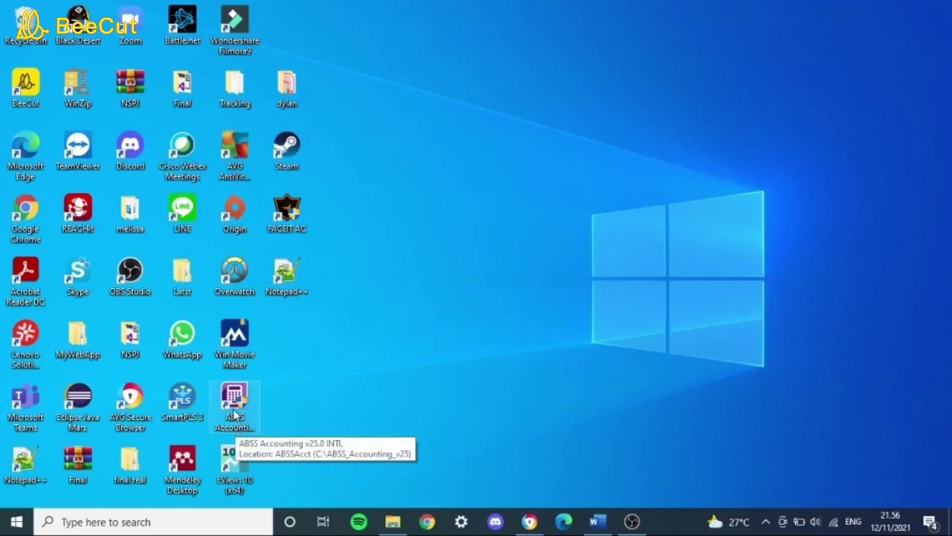
# Launch ABSS Accounting and start creating a new company file, advancing to the company information page.
pyautogui.click(235, 396)
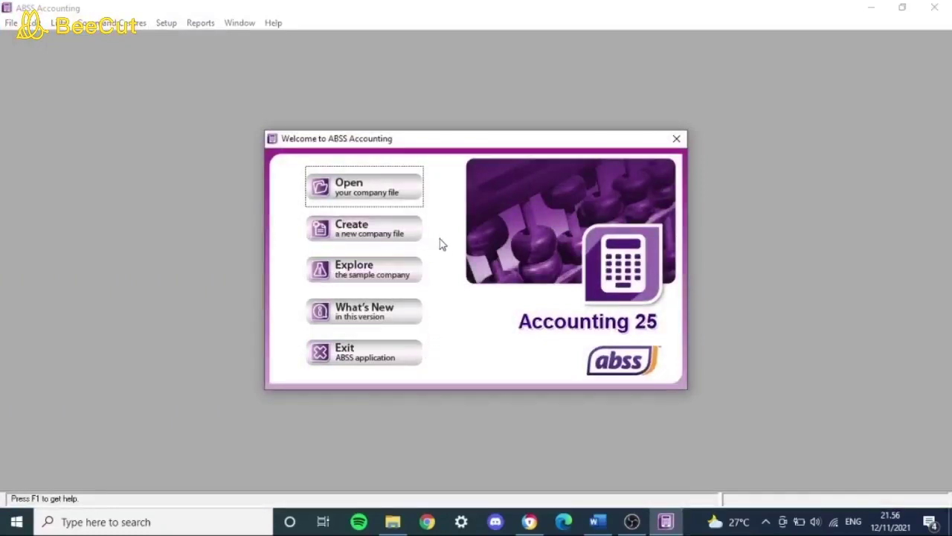
pyautogui.click(407, 232)
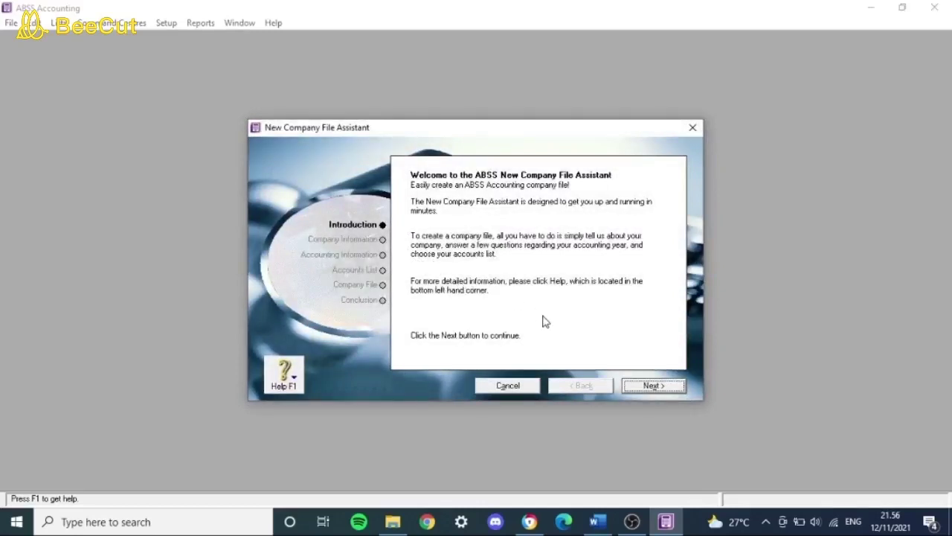
pyautogui.click(634, 388)
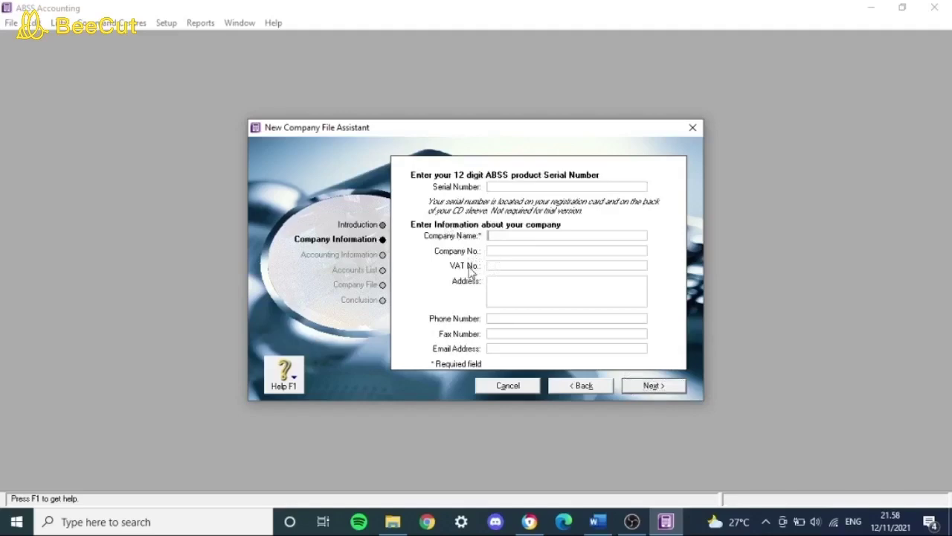
# Look up the company name in the Word case document and enter CV. JAYADWIPA as the company name in ABSS Accounting.
pyautogui.hotkey('alt', 'Tab')
pyautogui.click(429, 272)
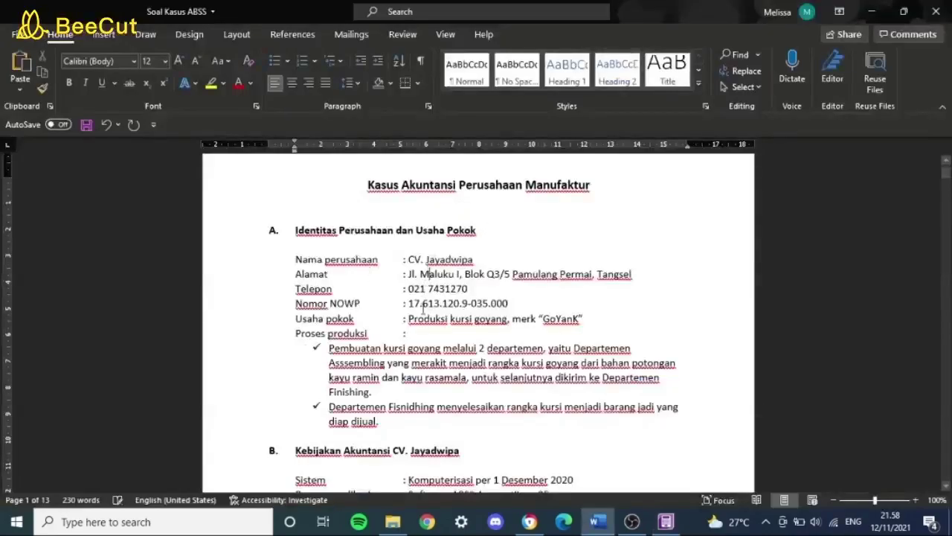
pyautogui.hotkey('alt', 'Tab')
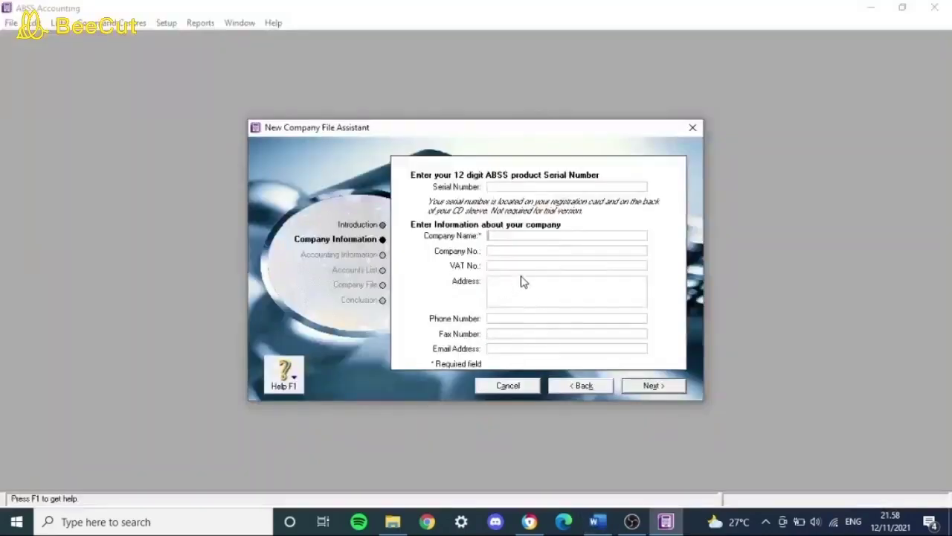
pyautogui.hotkey('alt', 'Tab')
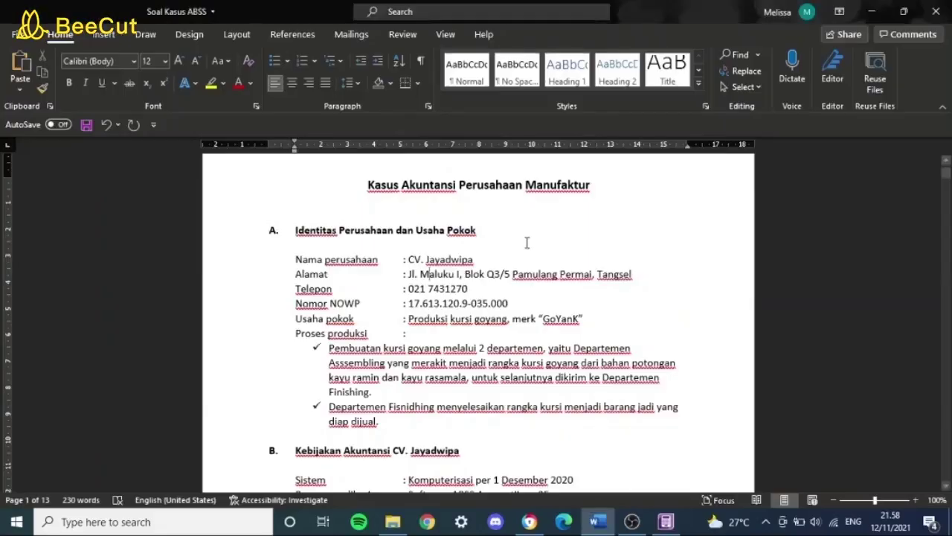
pyautogui.hotkey('alt', 'Tab')
pyautogui.write('CV. JAYAD')
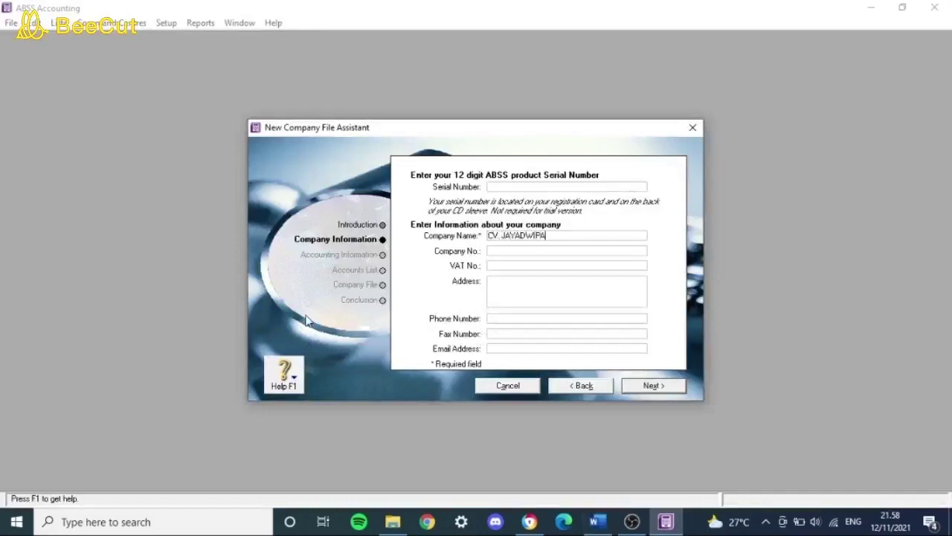
# Fill in the company's address and phone number from the Word case document and continue to the accounting information page.
pyautogui.hotkey('alt', 'Tab')
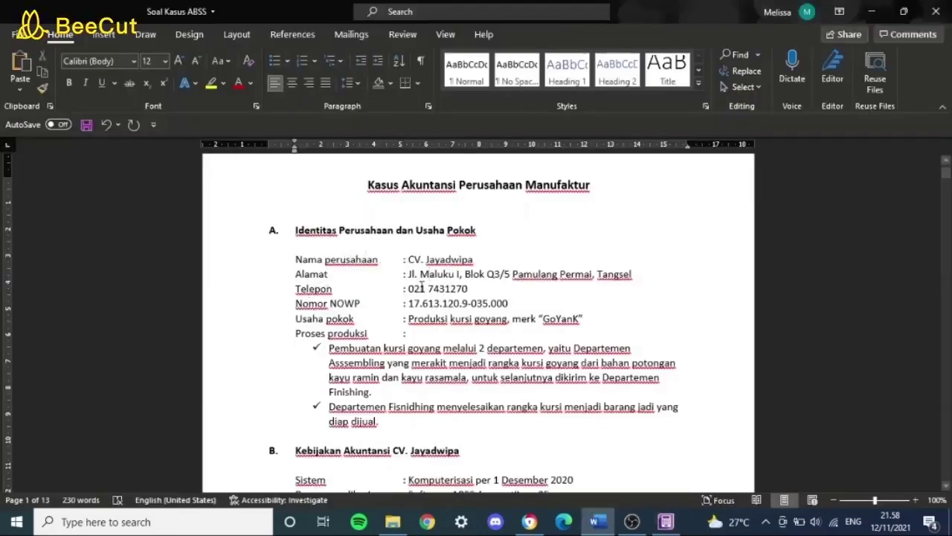
pyautogui.hotkey('alt', 'Tab')
pyautogui.click(498, 288)
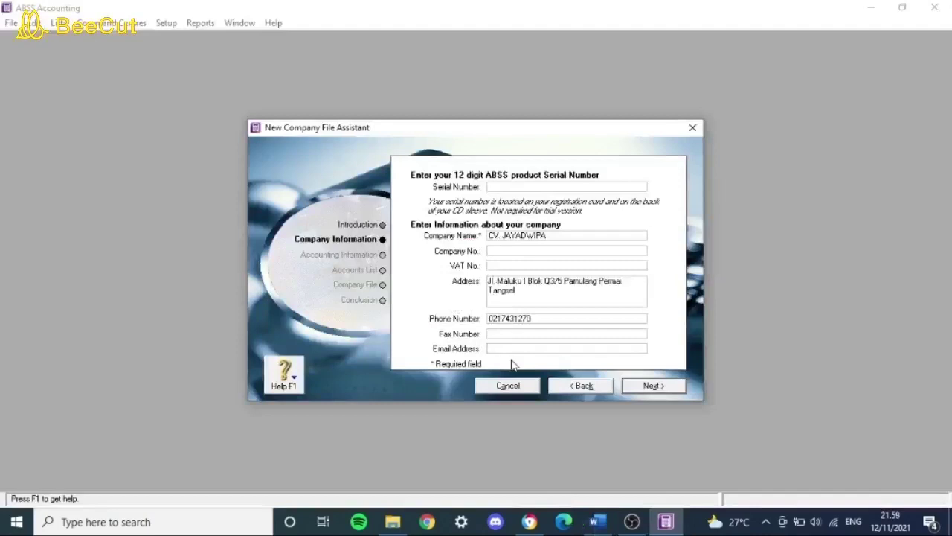
pyautogui.hotkey('alt', 'Tab')
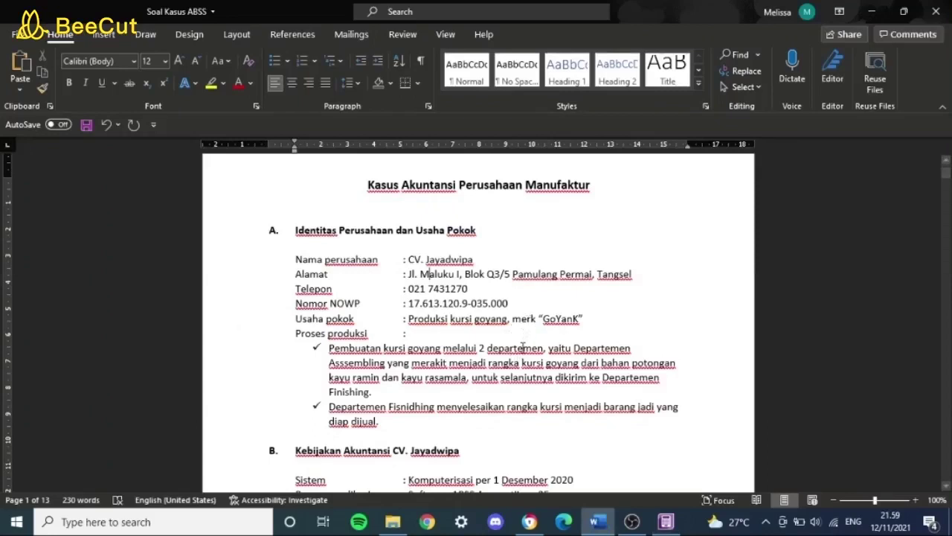
pyautogui.hotkey('alt', 'Tab')
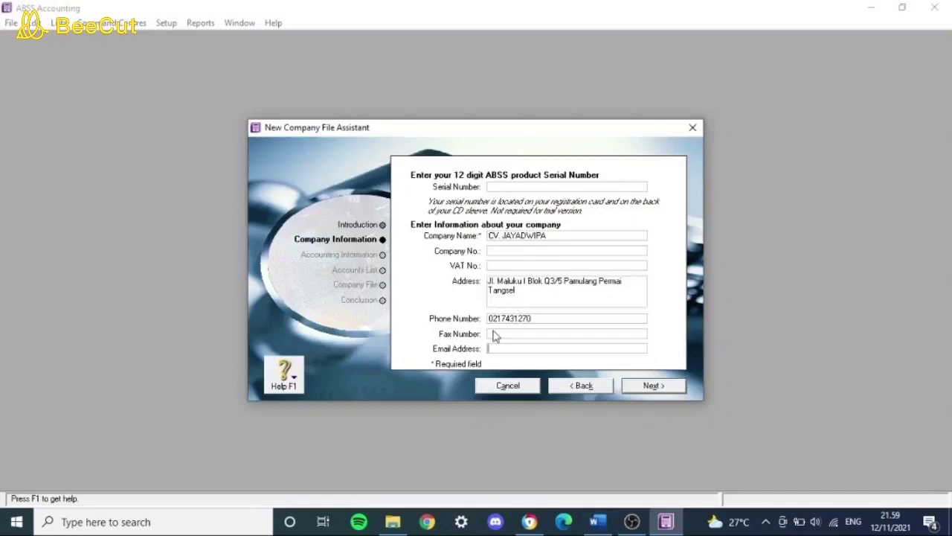
pyautogui.click(648, 385)
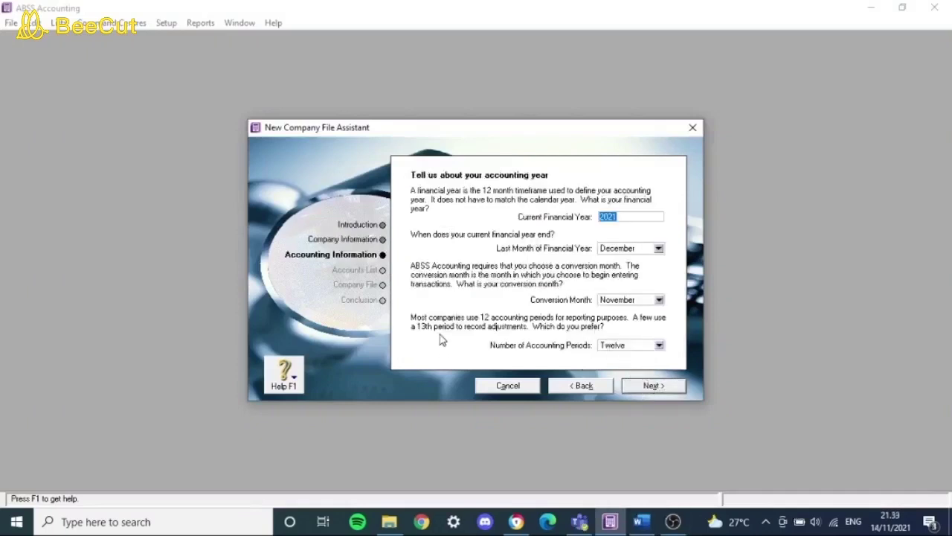
# Check the accounting policy section of the Word case document and set the current financial year to 2020 in ABSS Accounting.
pyautogui.hotkey('alt', 'Tab')
pyautogui.hotkey('alt', 'Tab')
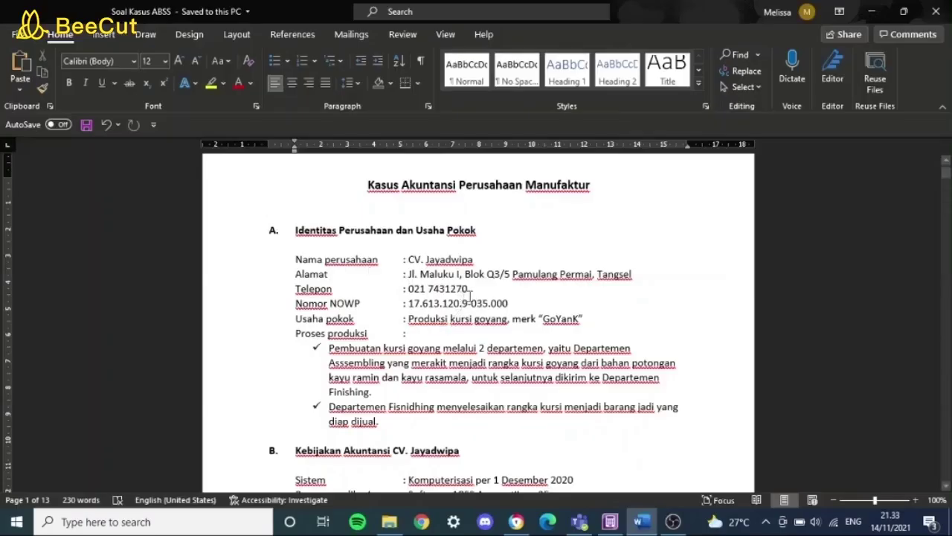
pyautogui.scroll(-3, 472, 296)
pyautogui.scroll(-3, 472, 296)
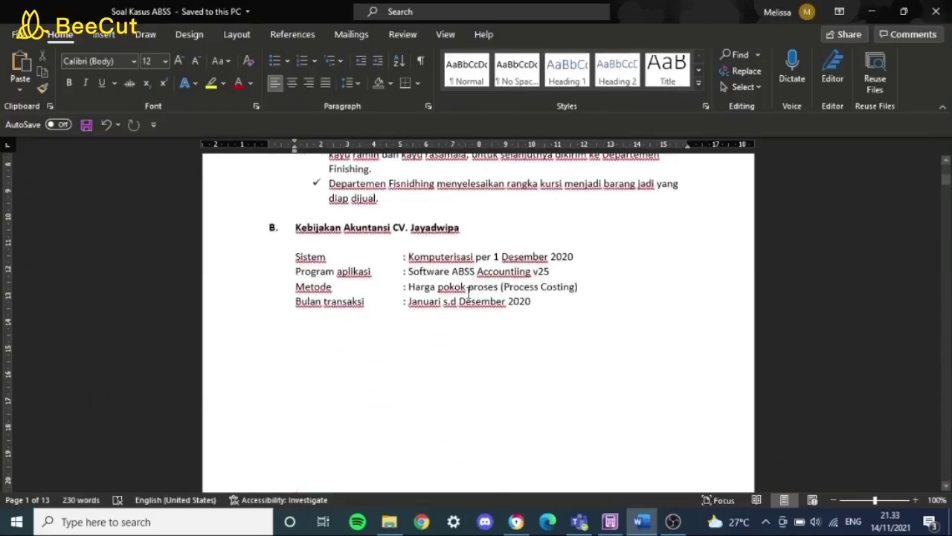
pyautogui.hotkey('alt', 'Tab')
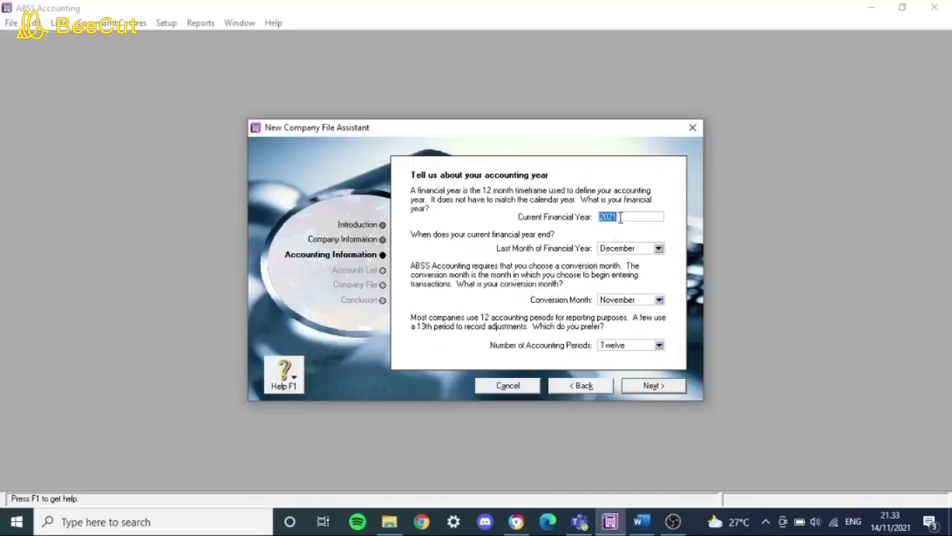
pyautogui.write('2')
pyautogui.hotkey('alt', 'Tab')
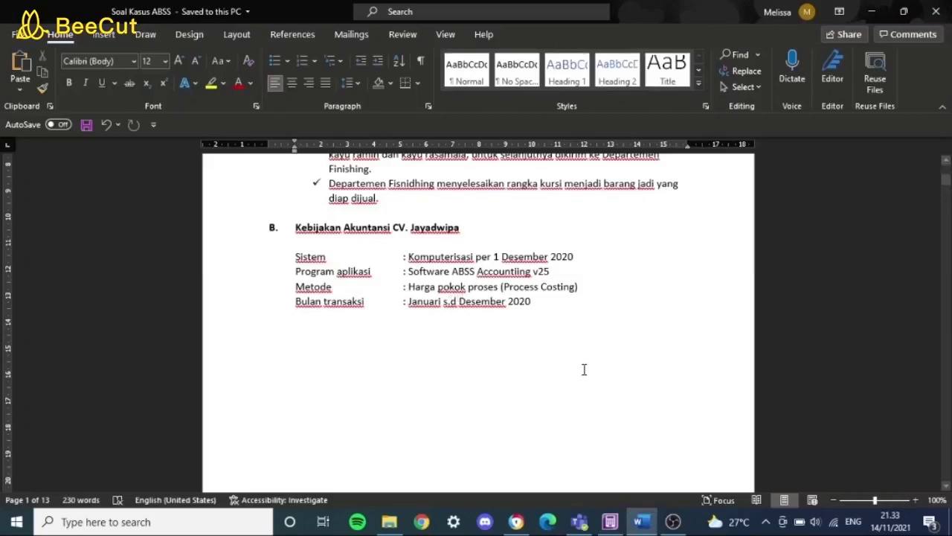
pyautogui.hotkey('alt', 'Tab')
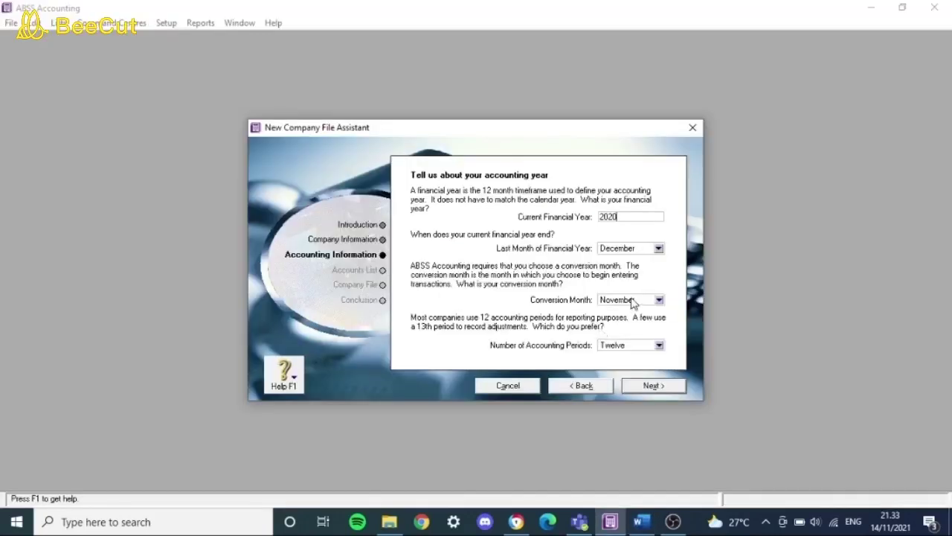
# Check the opening balance date in the Word case document, then set the number of accounting periods to Thirteen and continue.
pyautogui.hotkey('alt', 'Tab')
pyautogui.scroll(-5, 622, 298)
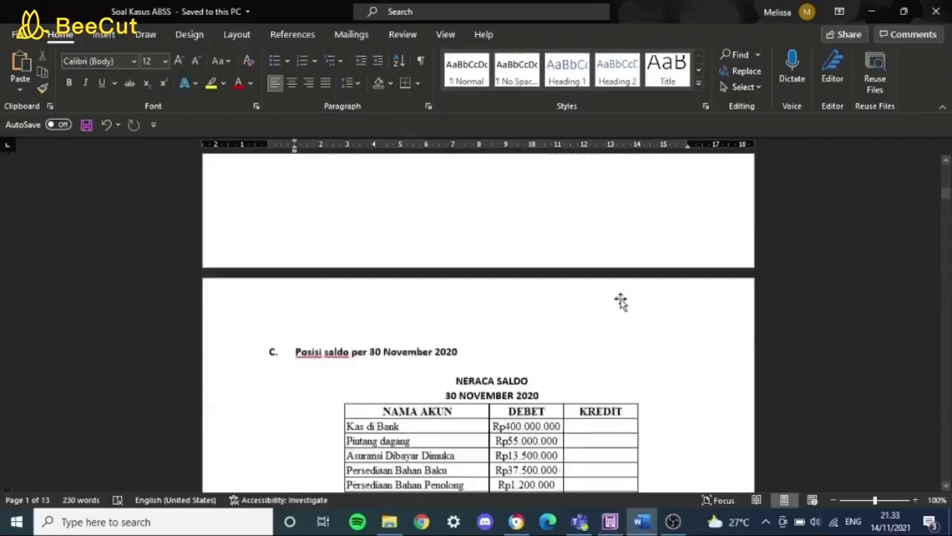
pyautogui.scroll(1, 521, 305)
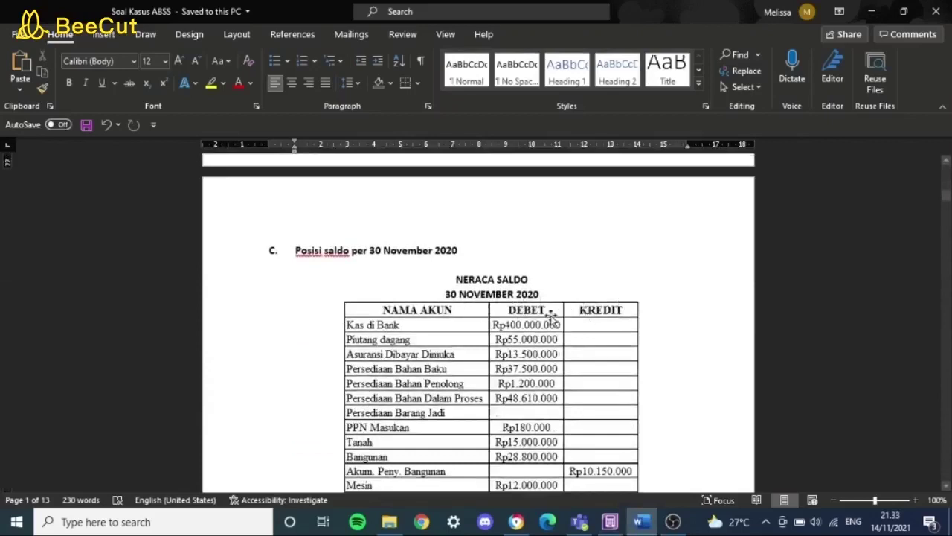
pyautogui.scroll(8, 567, 358)
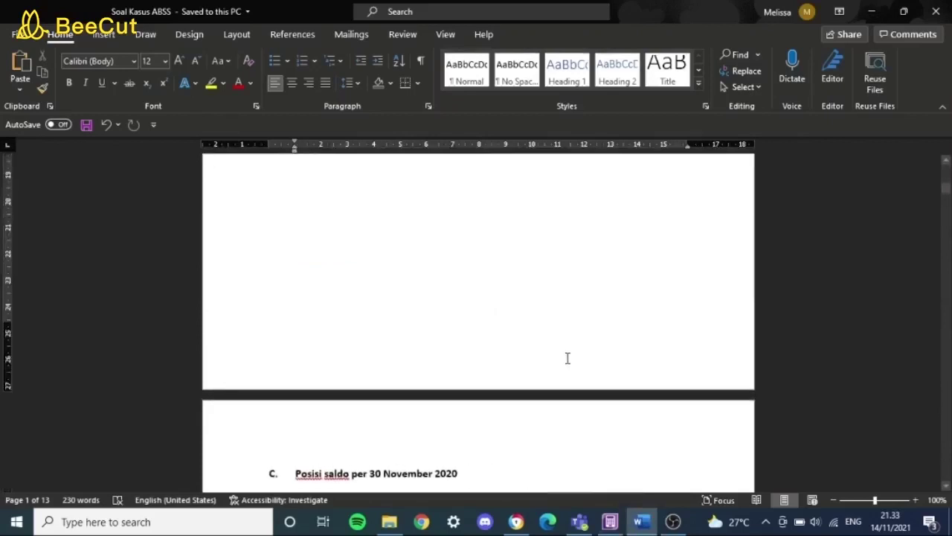
pyautogui.hotkey('alt', 'Tab')
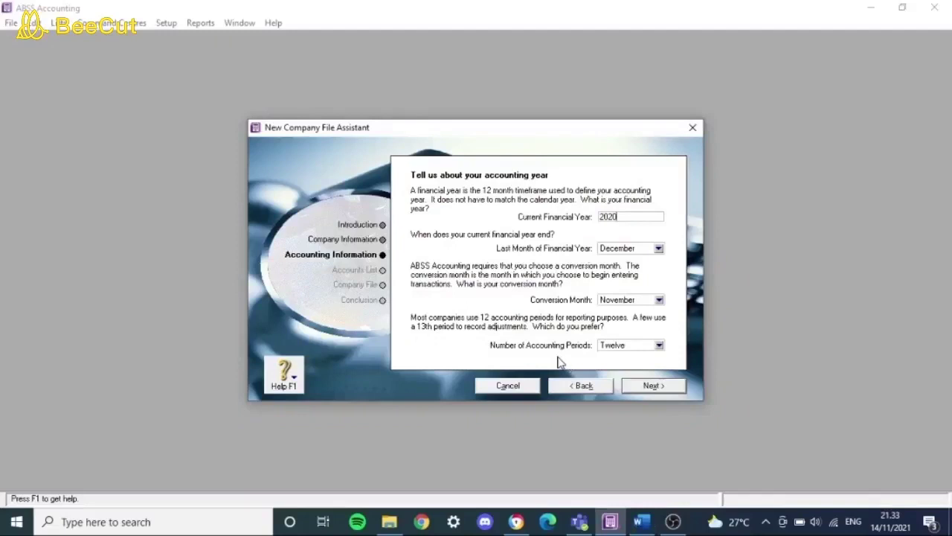
pyautogui.click(614, 347)
pyautogui.click(621, 366)
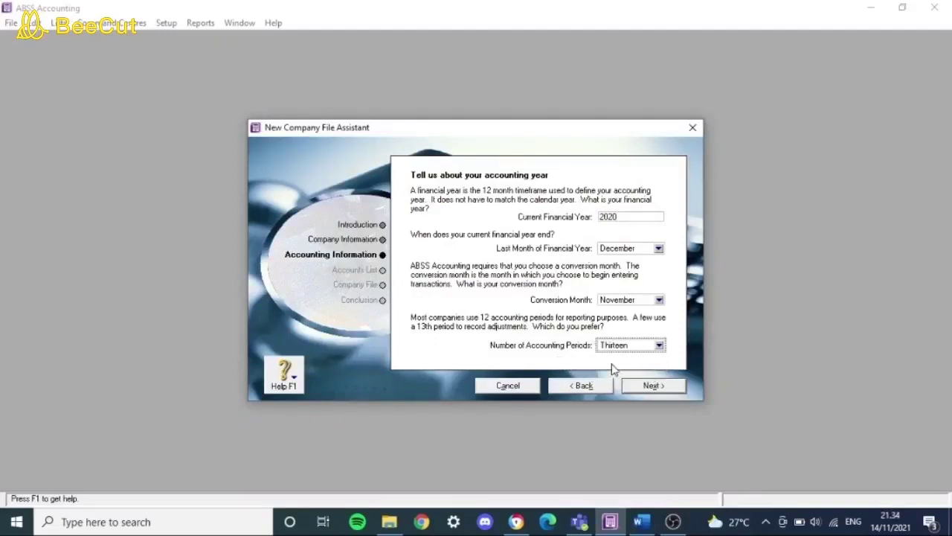
pyautogui.click(662, 389)
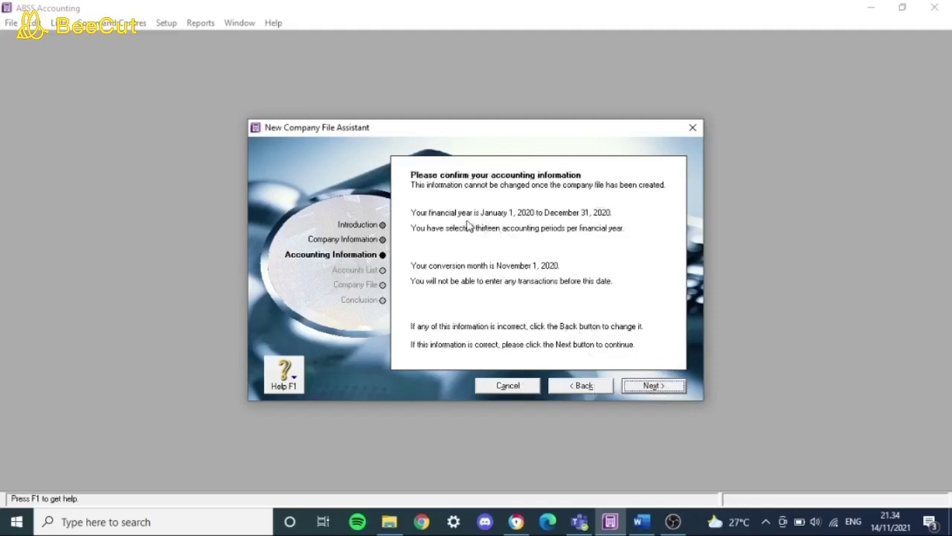
# Confirm the accounting information against the Word case document and choose to import an accountant-provided list of accounts after creating the company file.
pyautogui.hotkey('alt', 'Tab')
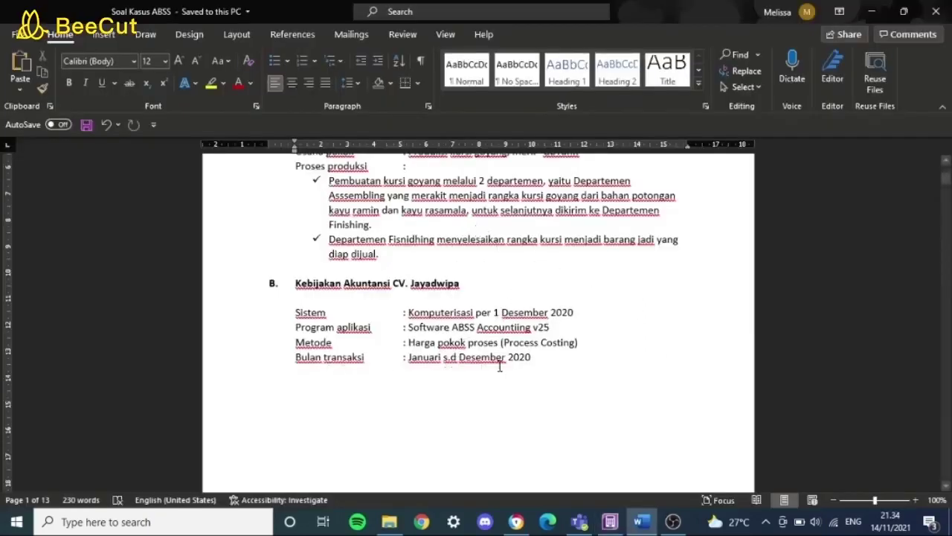
pyautogui.hotkey('alt', 'Tab')
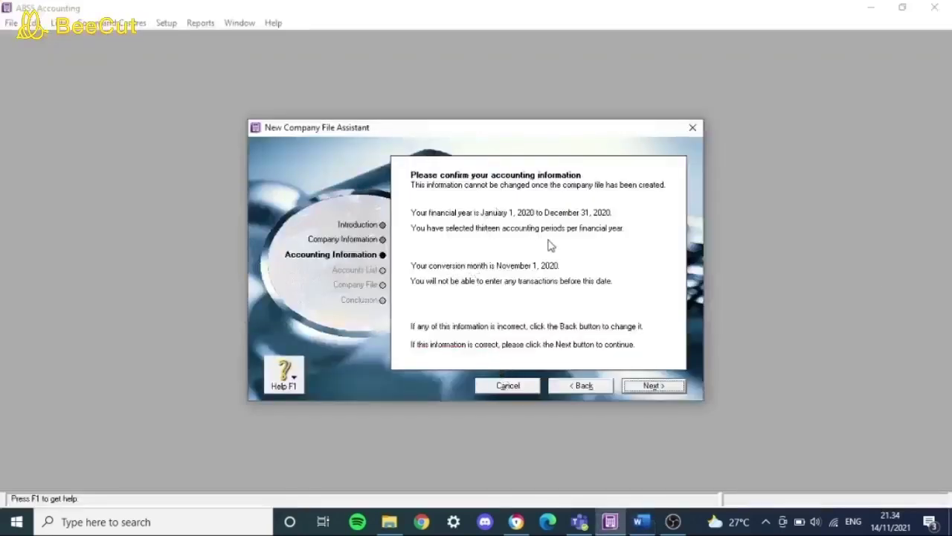
pyautogui.click(644, 387)
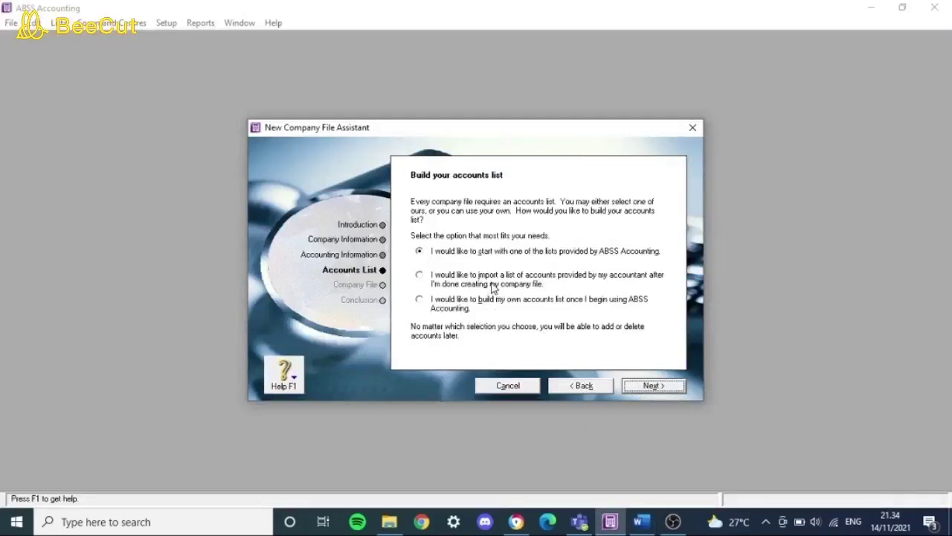
pyautogui.click(456, 280)
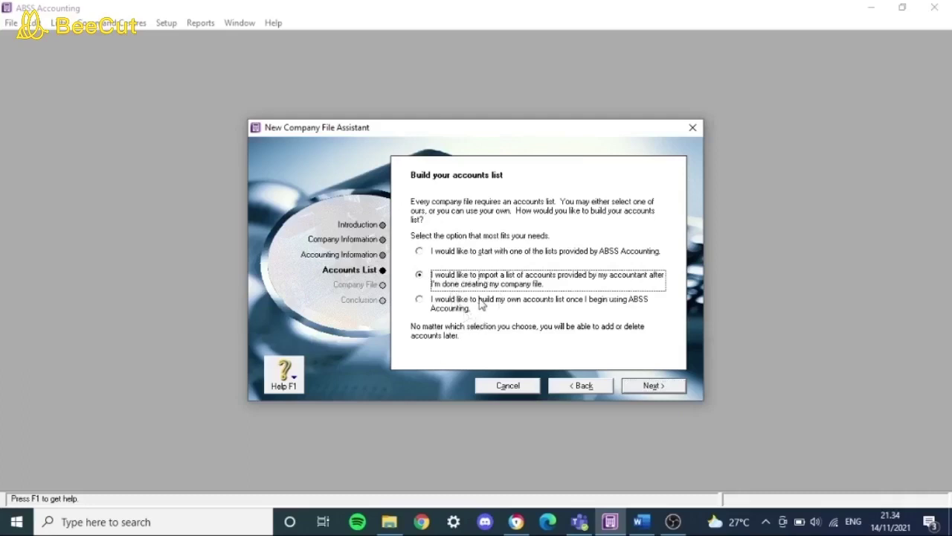
pyautogui.click(652, 386)
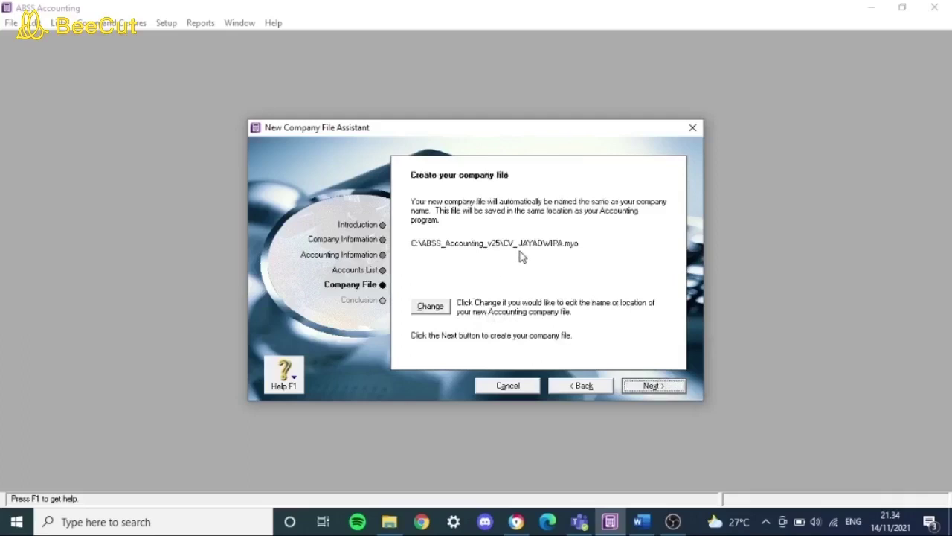
# Create the company file as CV_ JAYADWIPA.1 in the collg folder and open the Setup Assistant.
pyautogui.click(431, 307)
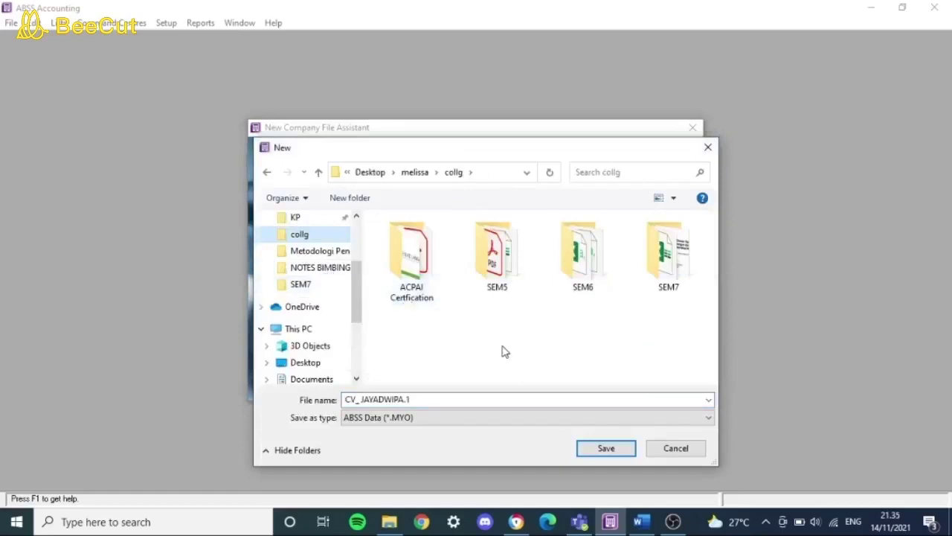
pyautogui.click(604, 450)
pyautogui.click(606, 450)
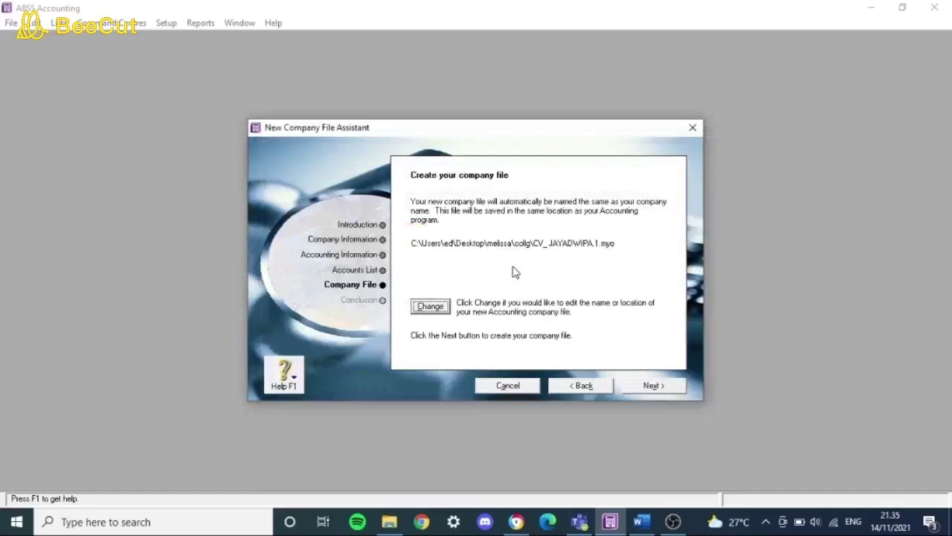
pyautogui.click(662, 388)
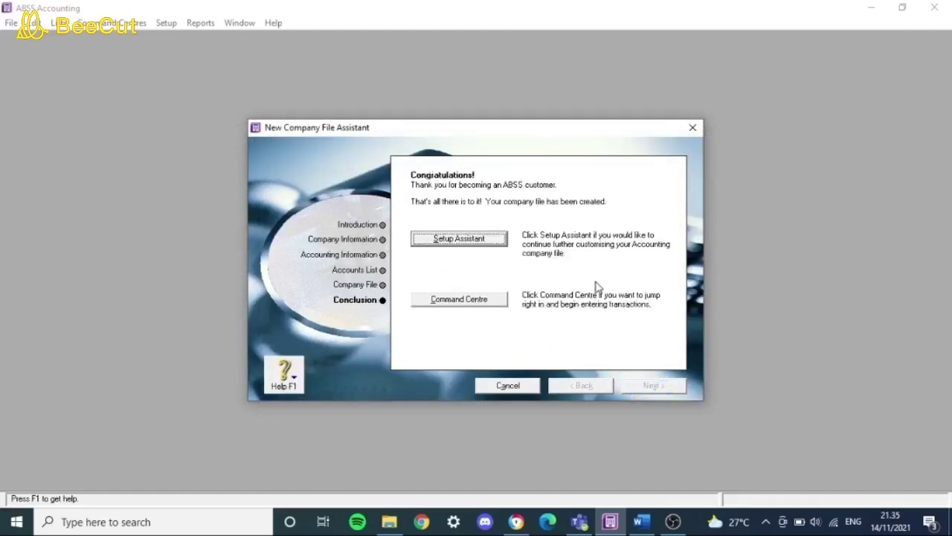
pyautogui.click(471, 244)
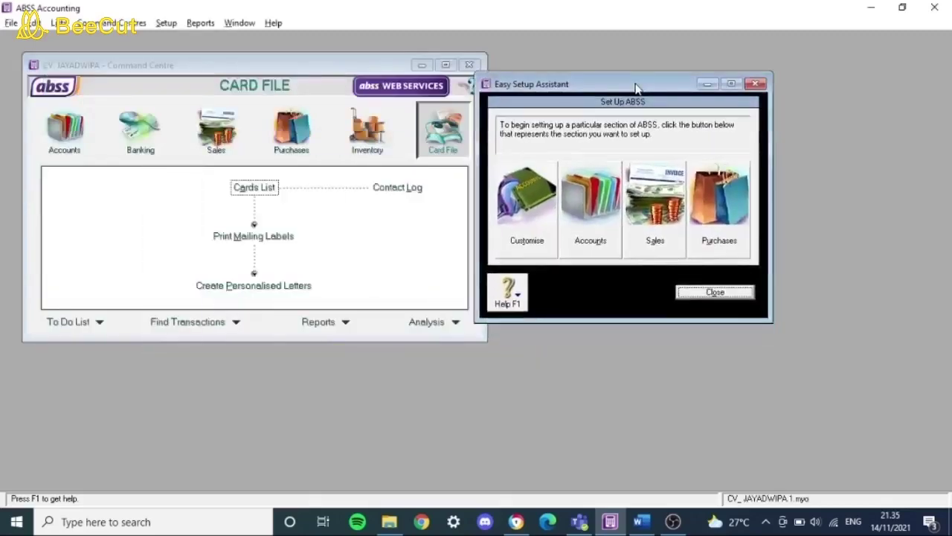
# Switch to the Word case document and look through it from the 30 November 2020 trial balance to the Daftar Akun table.
pyautogui.hotkey('alt', 'Tab')
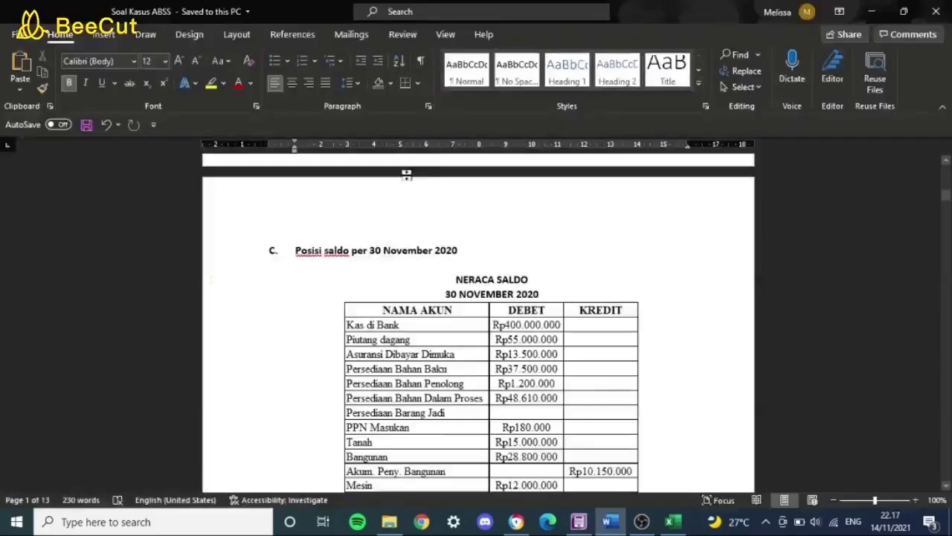
pyautogui.scroll(-10, 493, 198)
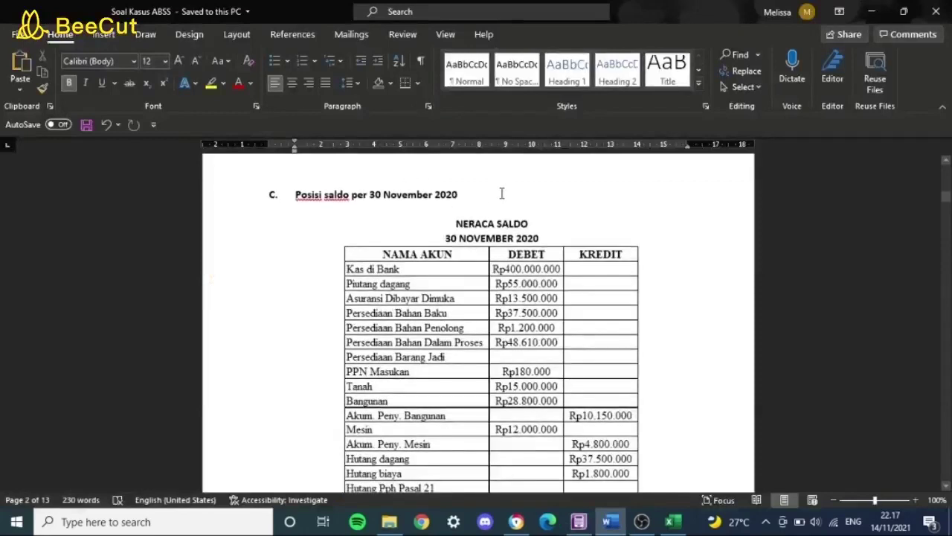
pyautogui.scroll(-15, 499, 195)
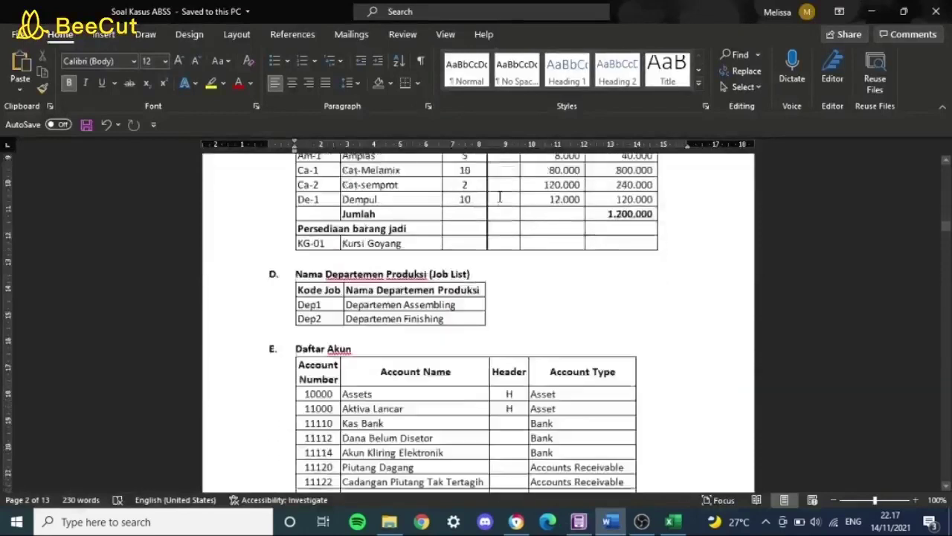
# Look over the Daftar Akun table in the Word case document and the matching account list in the Soal kasus Excel workbook.
pyautogui.scroll(-1, 500, 195)
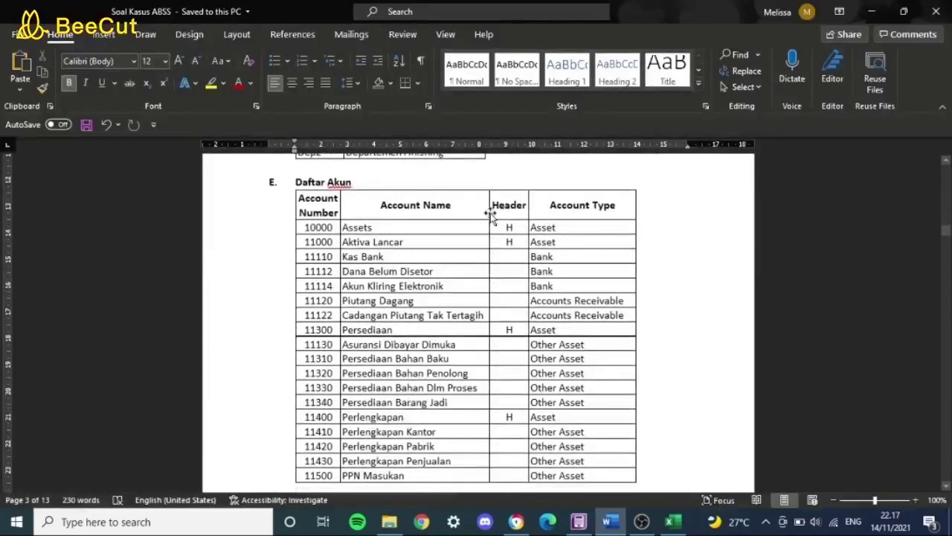
pyautogui.hotkey('alt', 'Tab')
pyautogui.hotkey('alt', 'Tab')
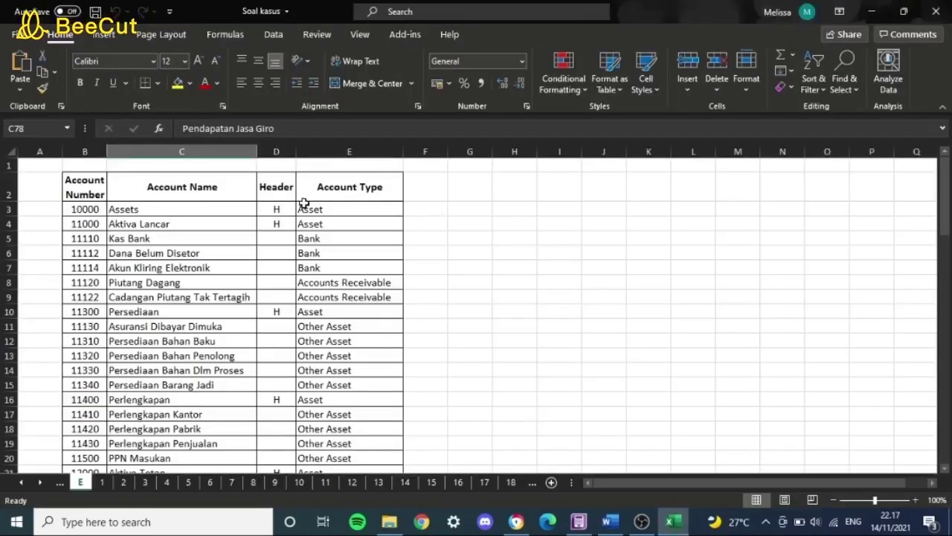
pyautogui.click(138, 166)
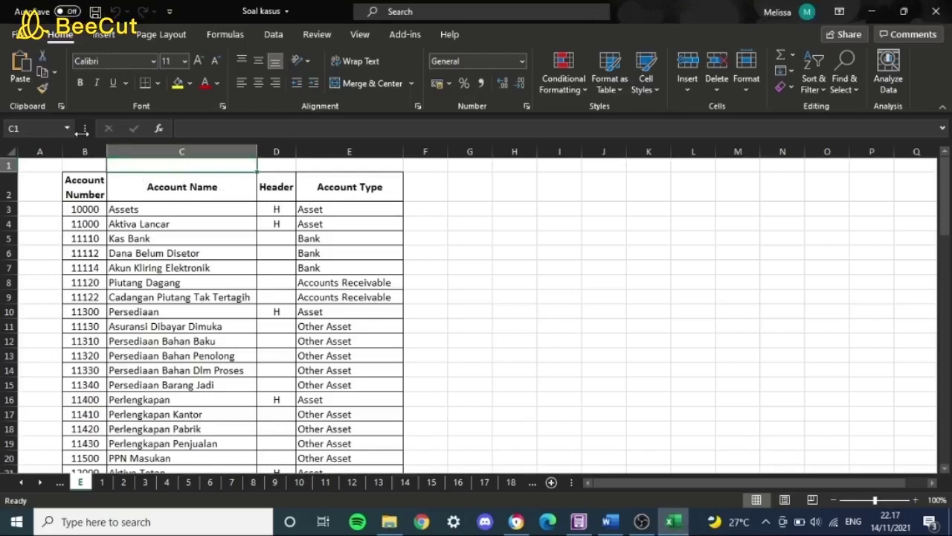
# Try to save a copy of the Soal kasus workbook in Text (Tab delimited) (*.txt) format in the KP folder.
pyautogui.click(15, 36)
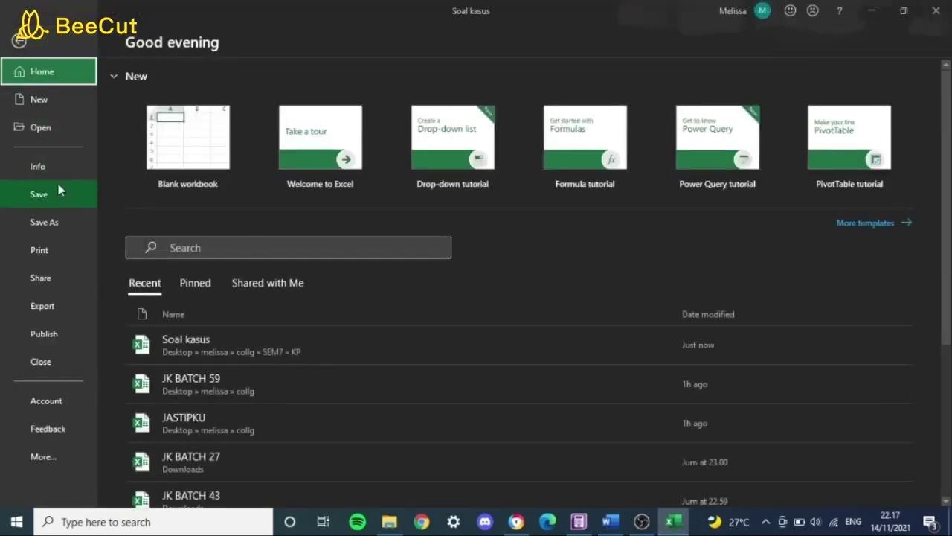
pyautogui.click(56, 222)
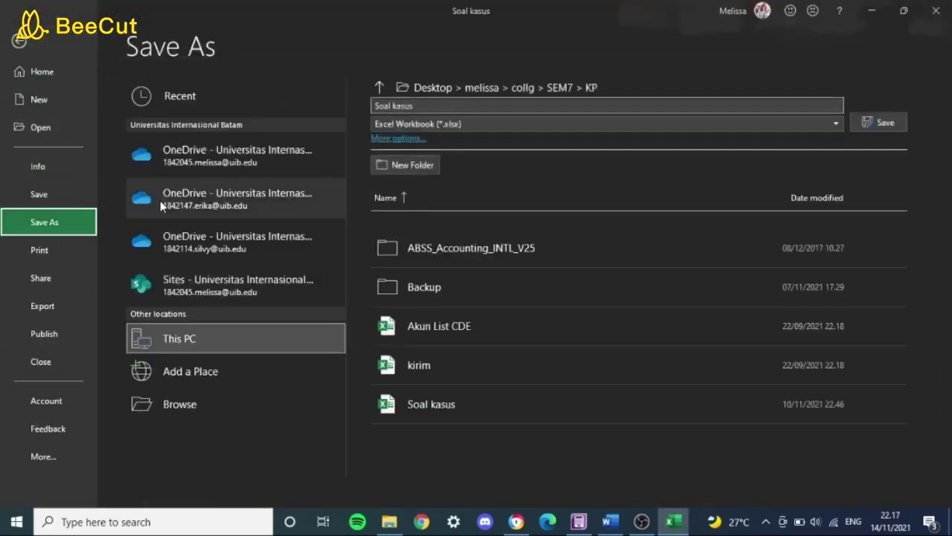
pyautogui.click(835, 126)
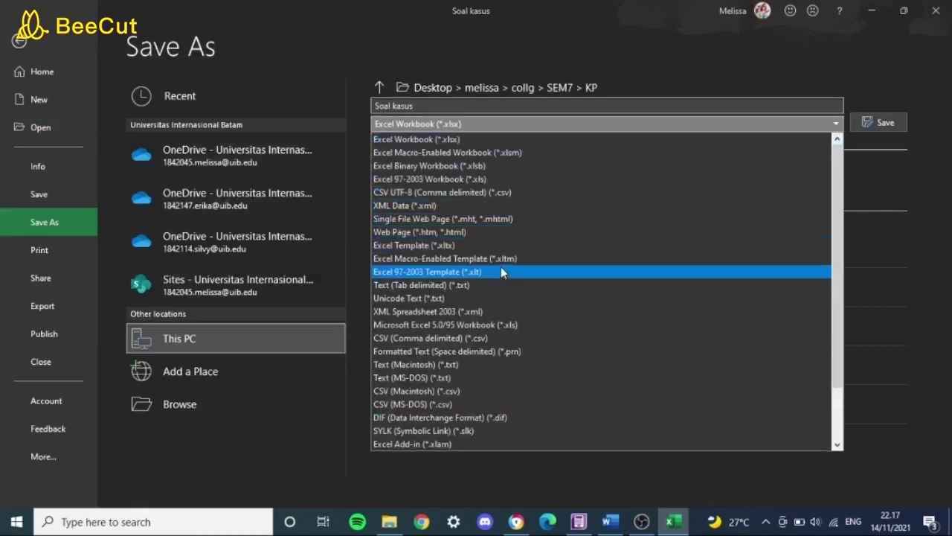
pyautogui.click(480, 286)
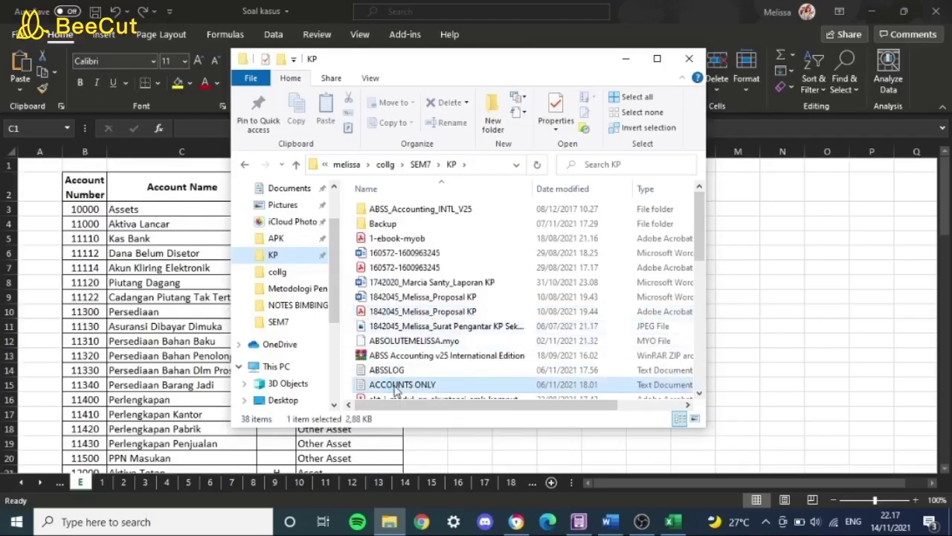
# Open the ACCOUNTS ONLY text file from the KP folder, check its account list, then close it.
pyautogui.doubleClick(392, 382)
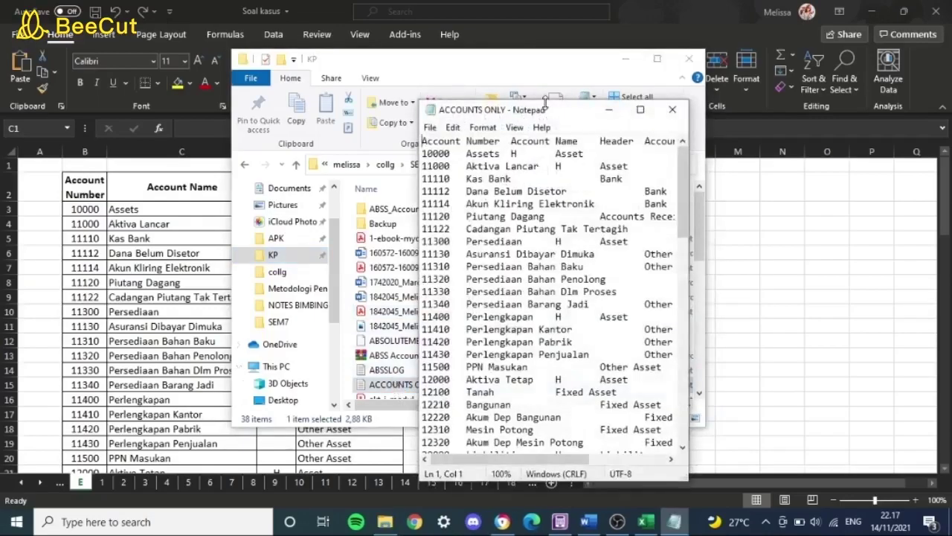
pyautogui.moveTo(552, 113); pyautogui.dragTo(758, 63)
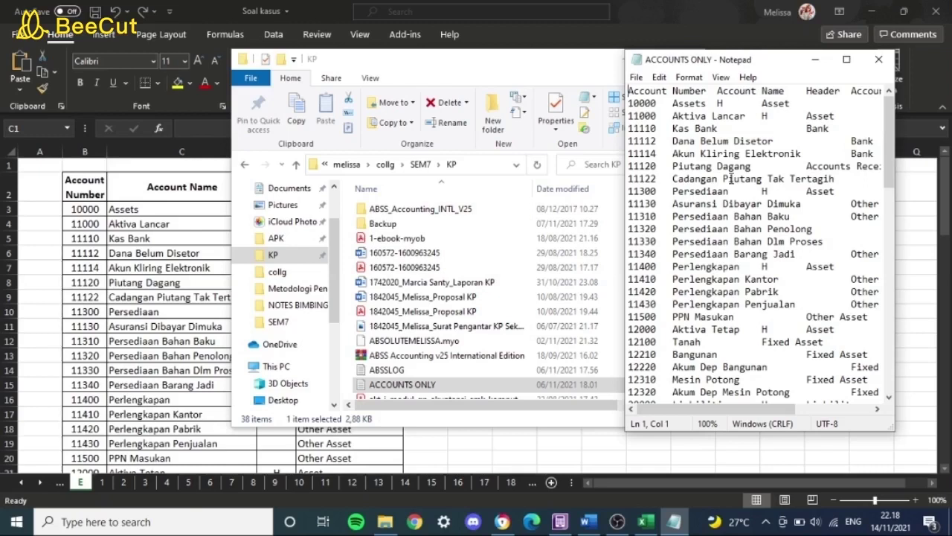
pyautogui.click(878, 61)
pyautogui.click(752, 235)
# Switch to ABSS Accounting, open the Accounts Easy Setup Assistant maximized and continue to its Accounts List stage.
pyautogui.hotkey('alt', 'Tab')
pyautogui.press('Tab')
pyautogui.press('Tab')
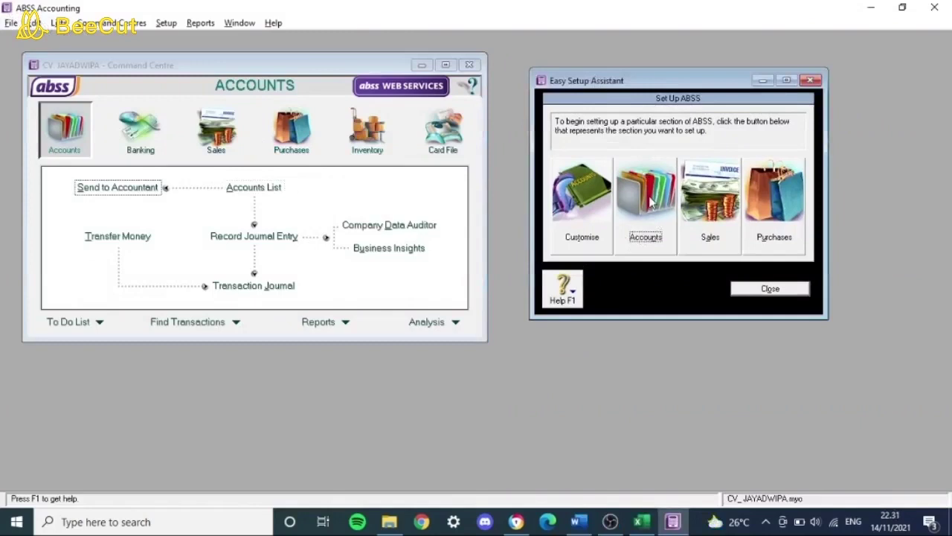
pyautogui.click(647, 195)
pyautogui.moveTo(703, 102); pyautogui.dragTo(354, 91)
pyautogui.click(624, 90)
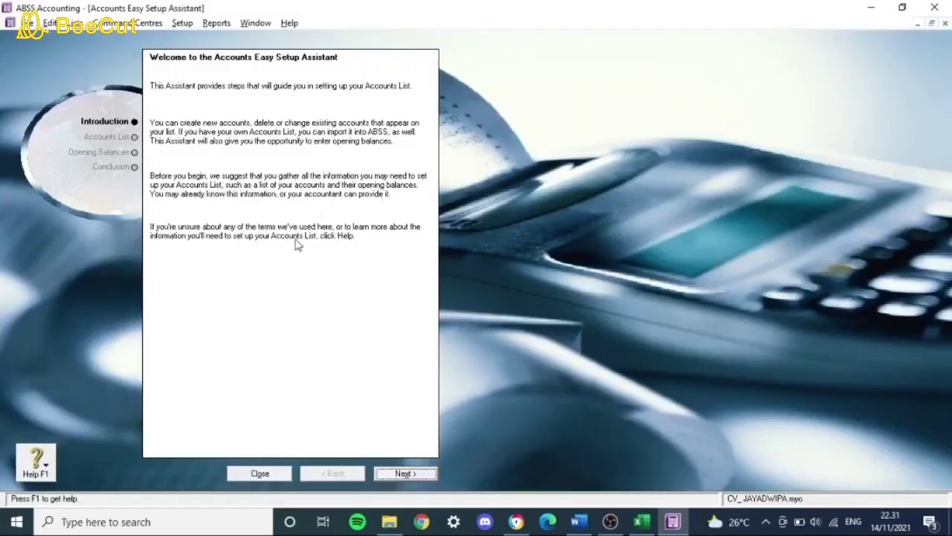
pyautogui.click(402, 474)
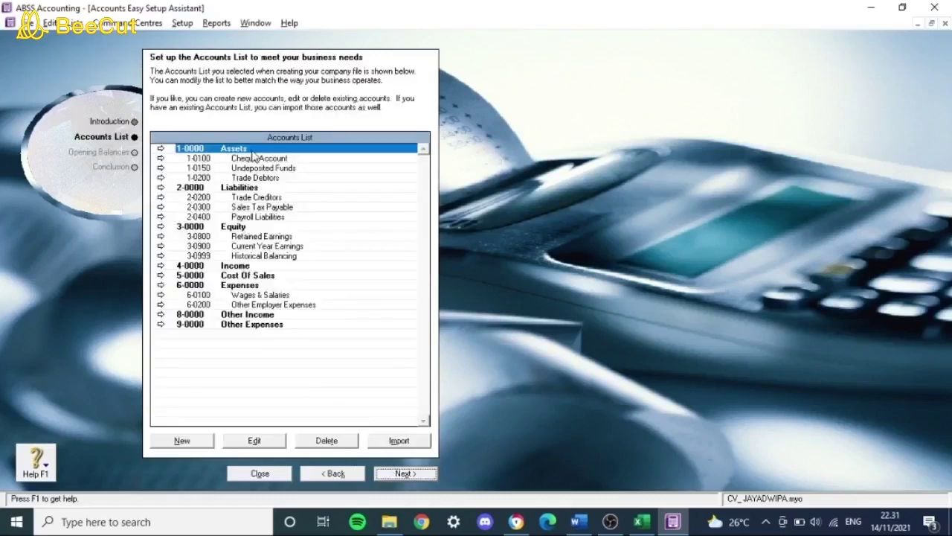
# Start importing accounts with duplicate records set to Update Existing Record, and open the ACCOUNTS ONLY file from the KP folder.
pyautogui.click(409, 445)
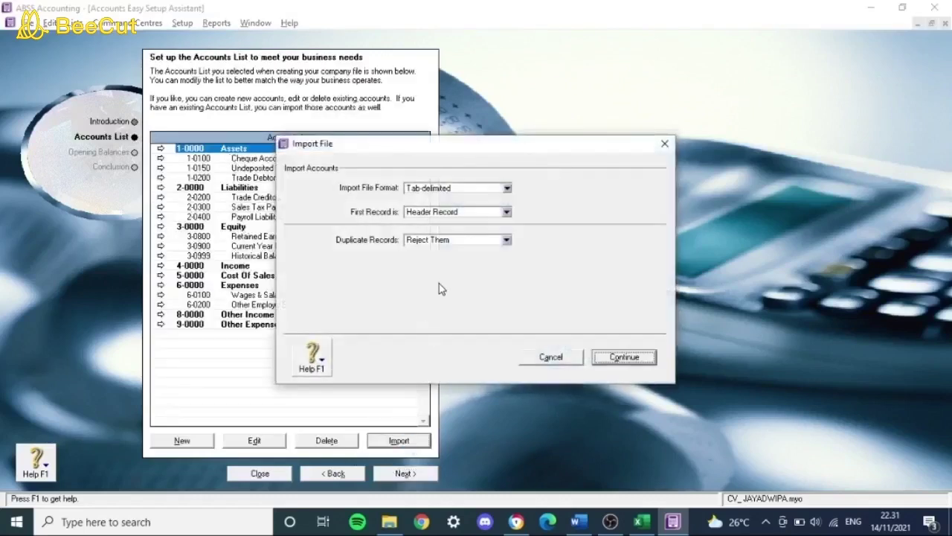
pyautogui.click(444, 241)
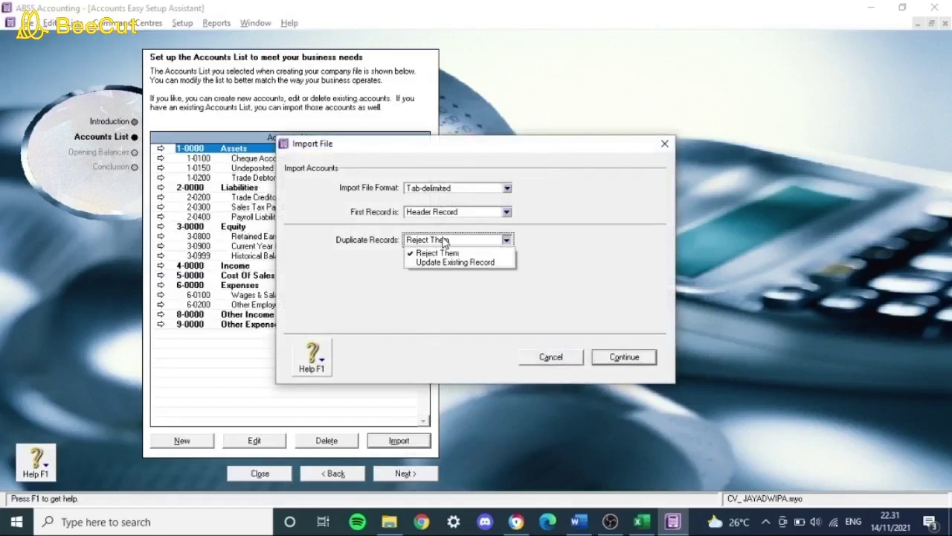
pyautogui.click(455, 262)
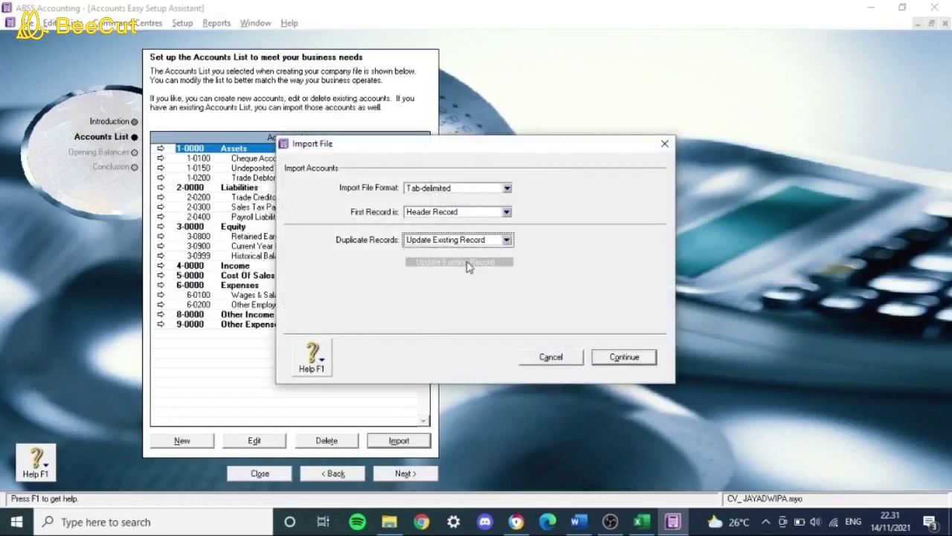
pyautogui.click(629, 355)
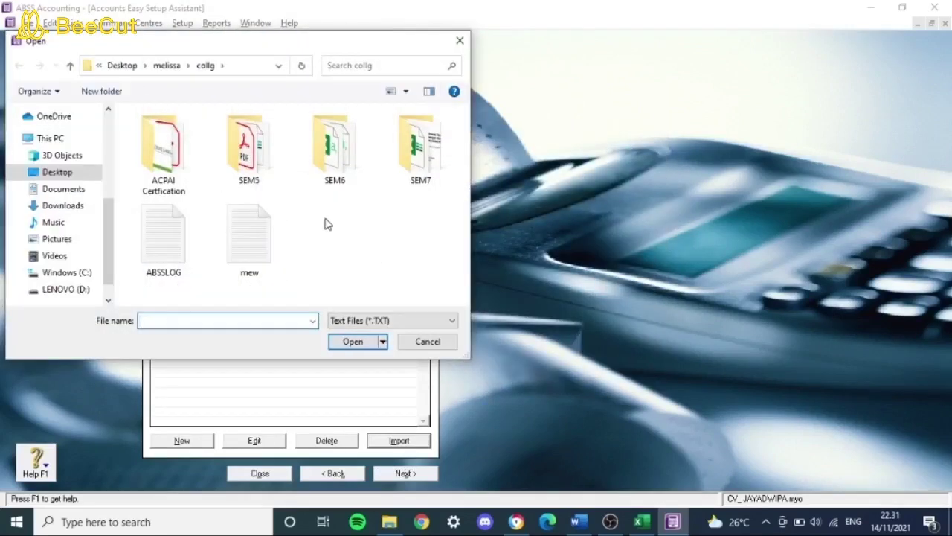
pyautogui.scroll(-1, 79, 202)
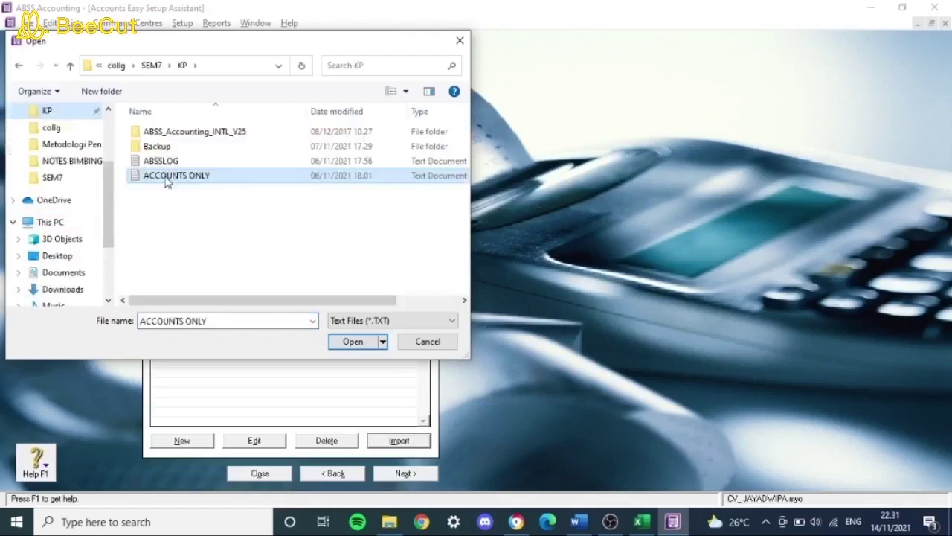
pyautogui.click(352, 345)
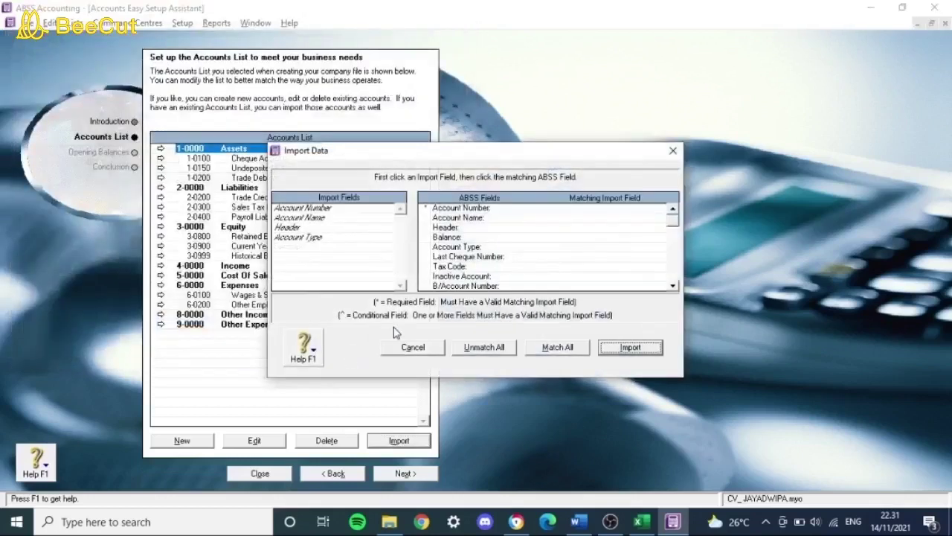
# Match all import fields to the ABSS fields, import the accounts and continue to the Opening Balances stage.
pyautogui.click(559, 348)
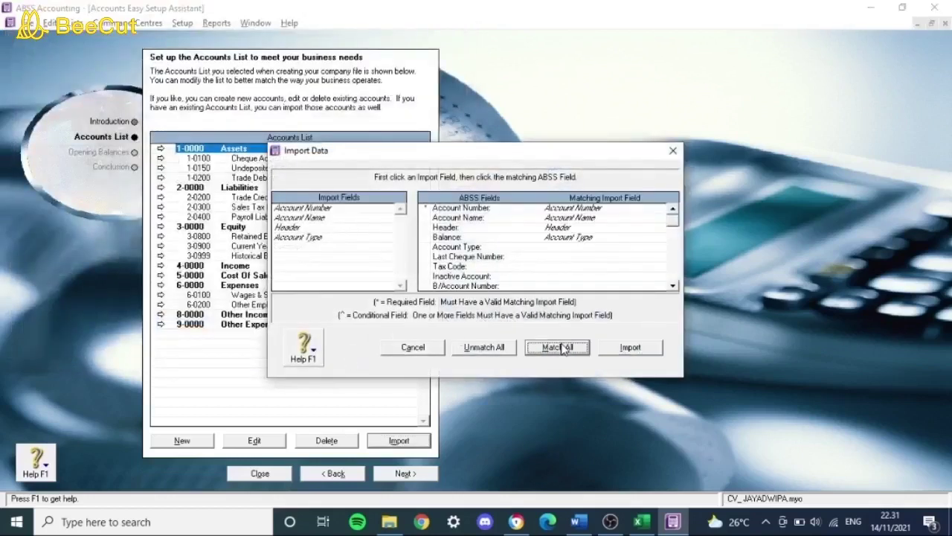
pyautogui.click(636, 350)
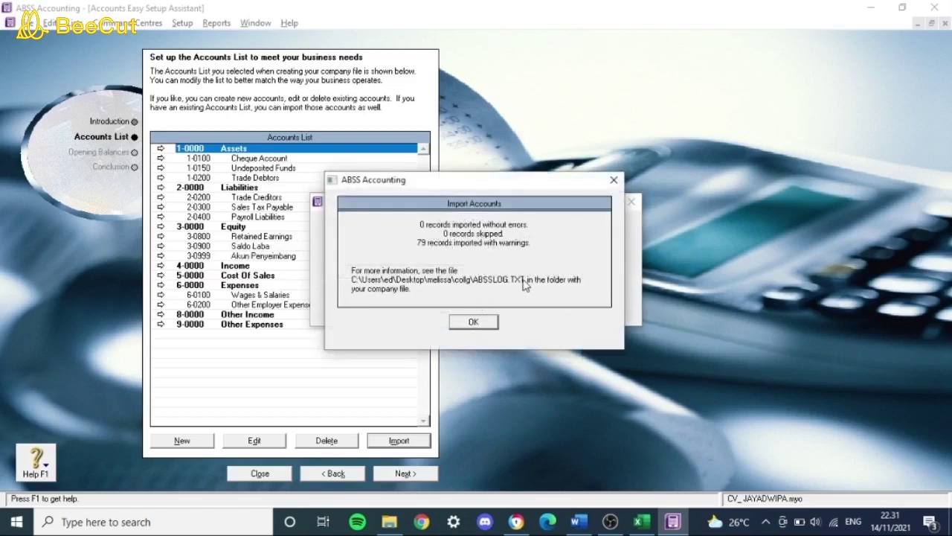
pyautogui.click(493, 326)
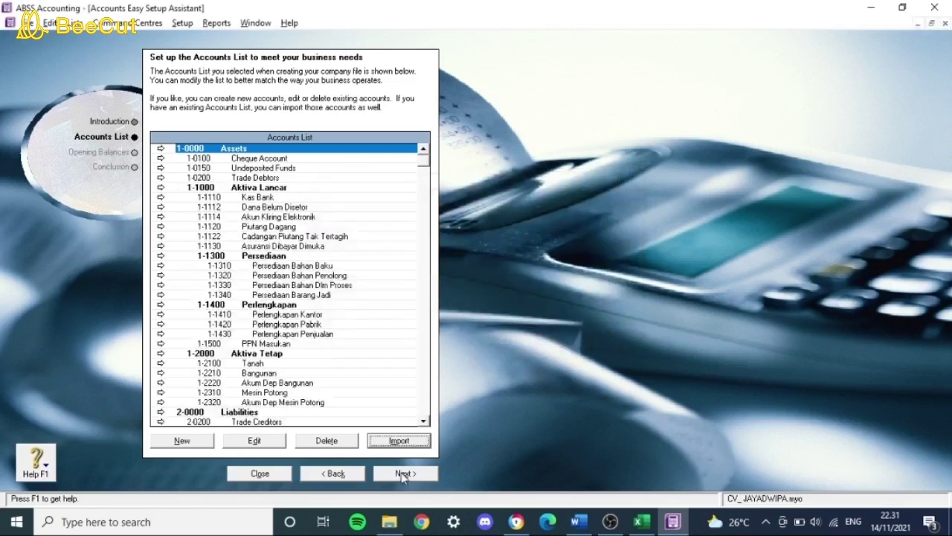
pyautogui.click(403, 474)
pyautogui.scroll(-12, 358, 314)
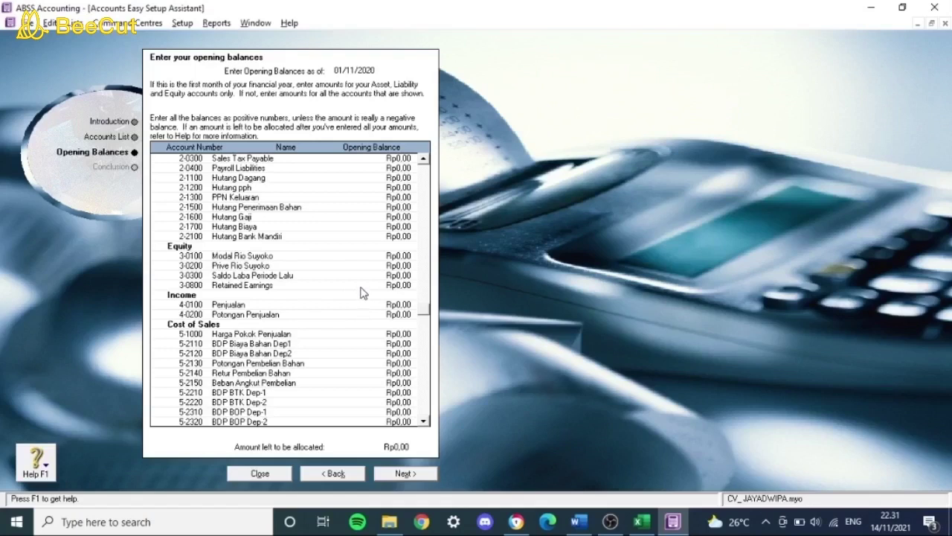
# Switch to the Word case document and examine the 30 November 2020 trial balance for the account opening balances.
pyautogui.hotkey('alt', 'Tab')
pyautogui.hotkey('alt', 'Tab')
pyautogui.hotkey('alt', 'Tab')
pyautogui.scroll(-10, 484, 311)
pyautogui.scroll(5, 484, 311)
pyautogui.scroll(-2, 484, 311)
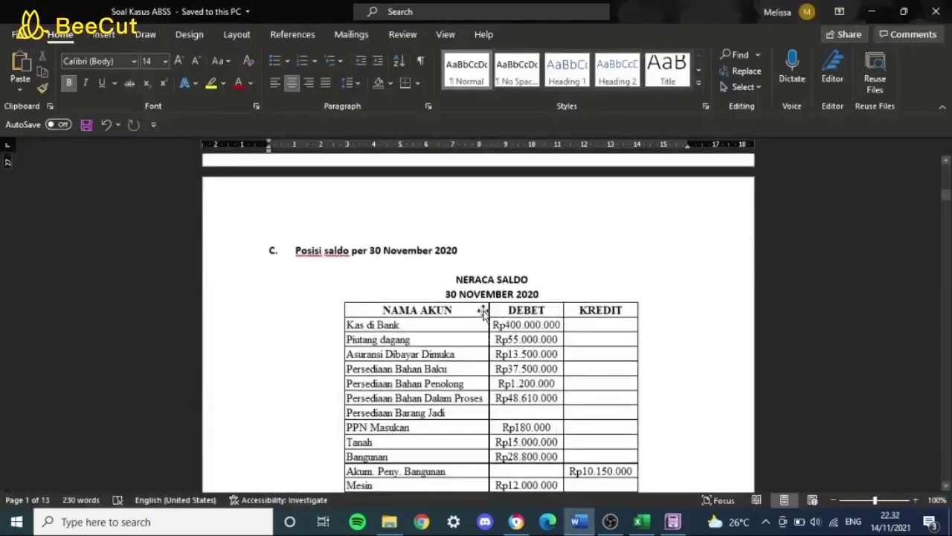
pyautogui.scroll(-1, 484, 312)
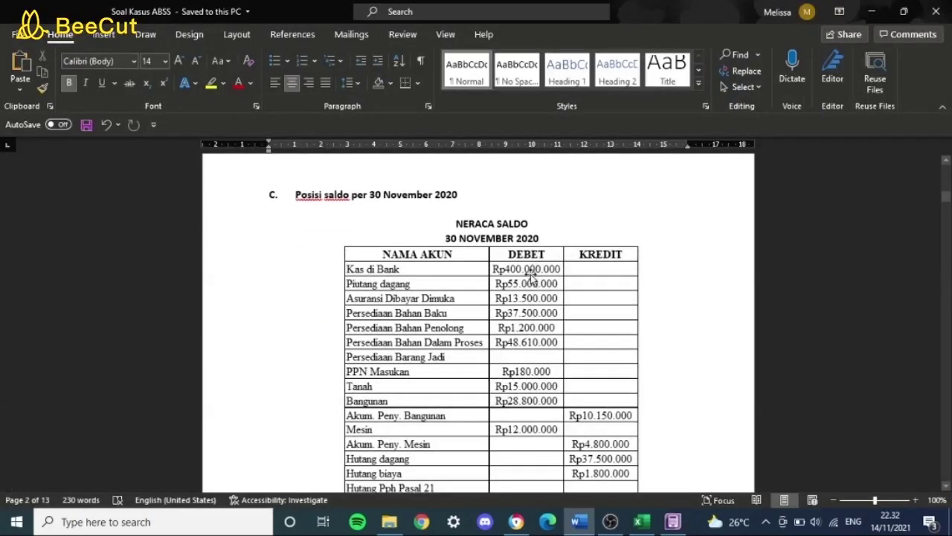
pyautogui.scroll(-4, 529, 244)
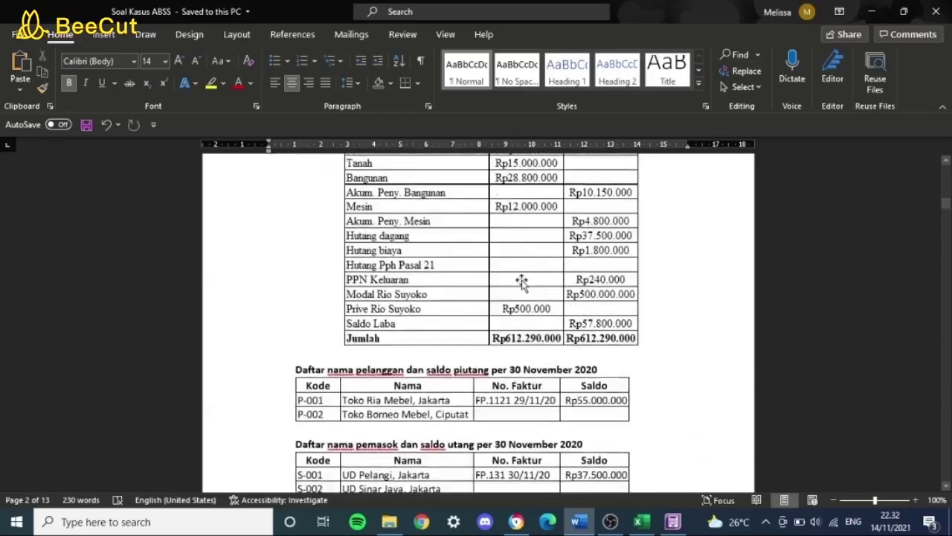
pyautogui.scroll(4, 538, 339)
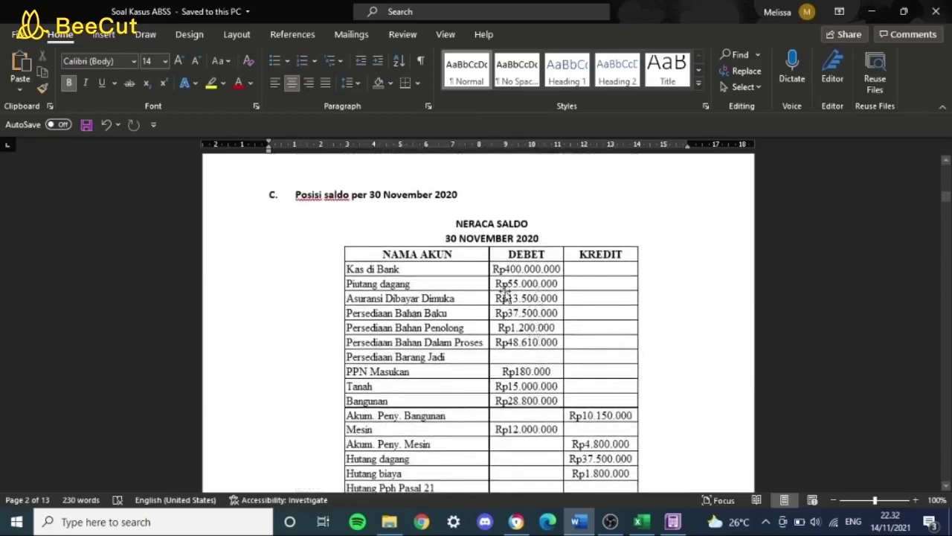
# Return to ABSS Accounting and set the opening balance of account 1-1110 Kas Bank to Rp400.000.000.
pyautogui.hotkey('alt', 'Tab')
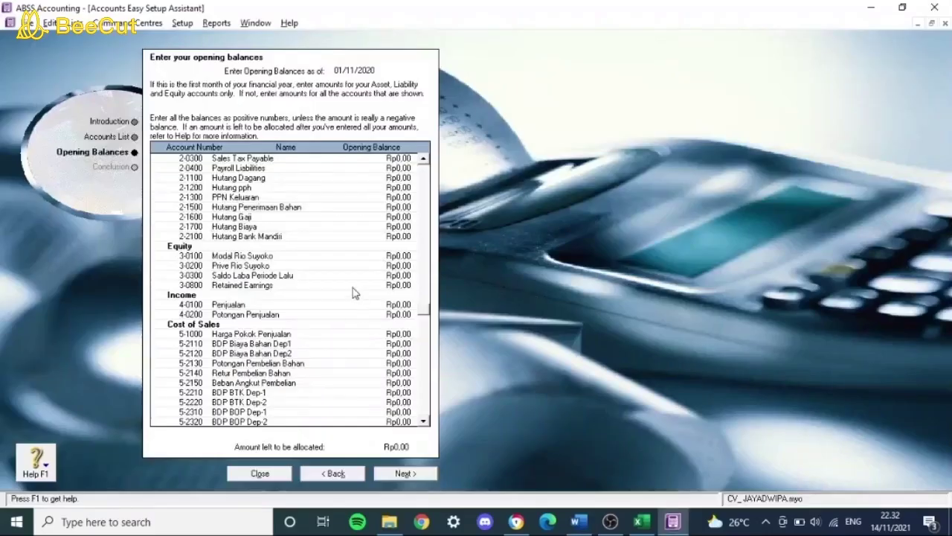
pyautogui.scroll(8, 353, 291)
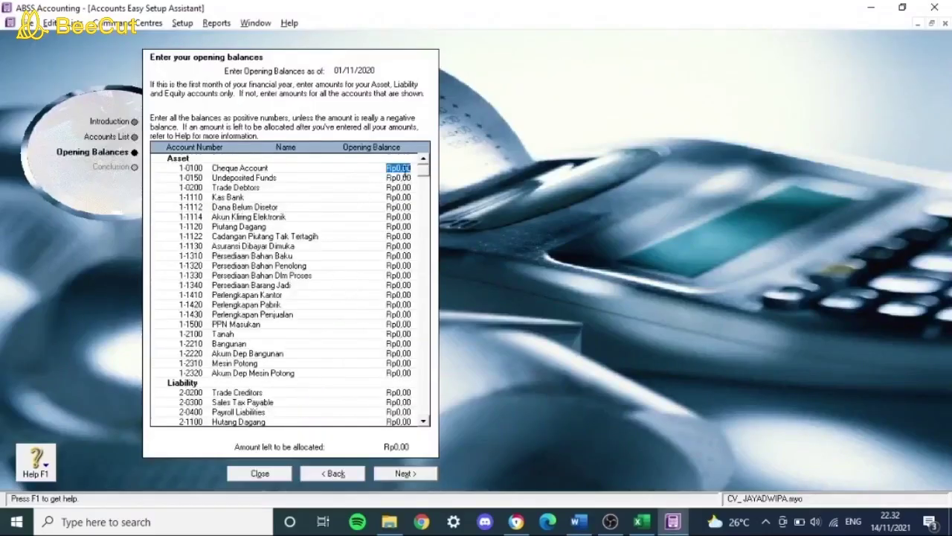
pyautogui.click(405, 199)
pyautogui.write('4')
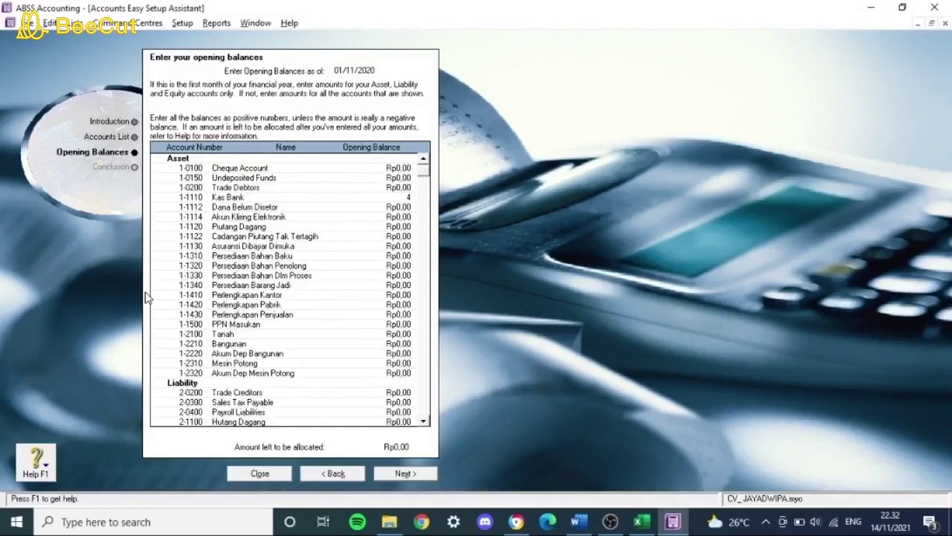
pyautogui.write('00.000.000')
pyautogui.press('Tab')
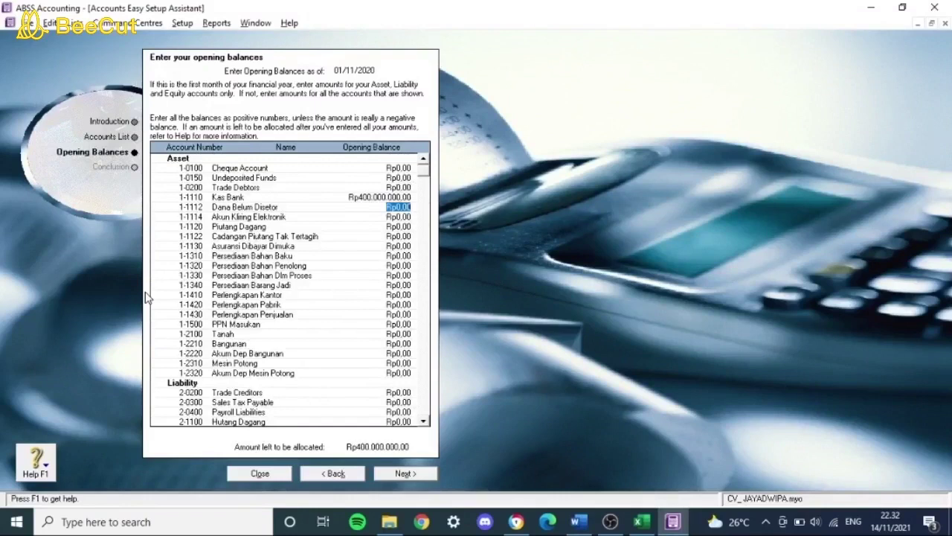
# Check the Word trial balance, set the opening balance of 1-1120 Piutang Dagang to 55000000, and review the entered balances.
pyautogui.hotkey('alt', 'Tab')
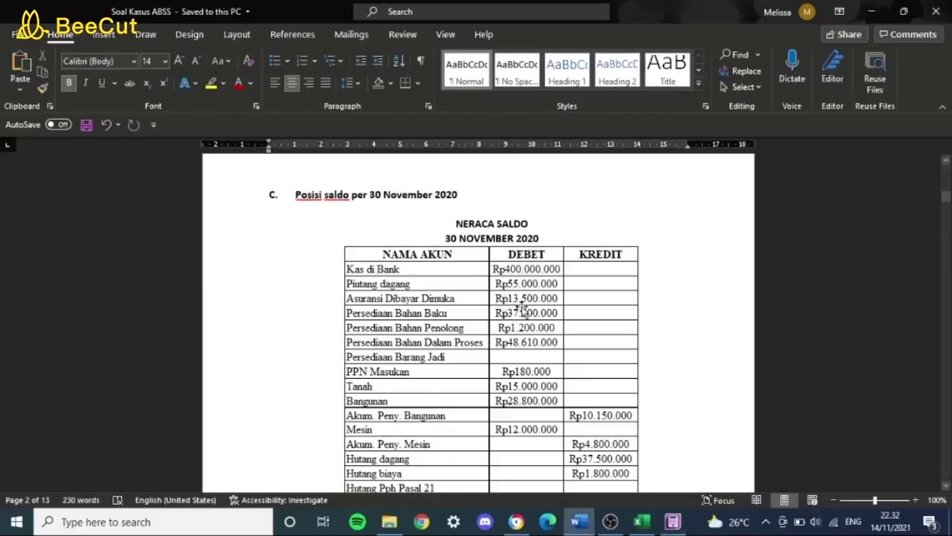
pyautogui.hotkey('alt', 'Tab')
pyautogui.click(388, 226)
pyautogui.write('55000000')
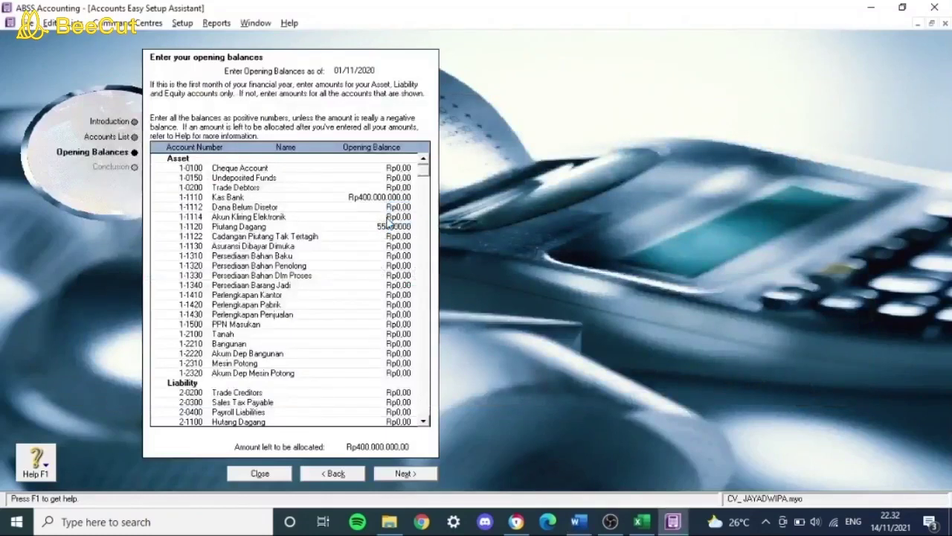
pyautogui.press('Tab')
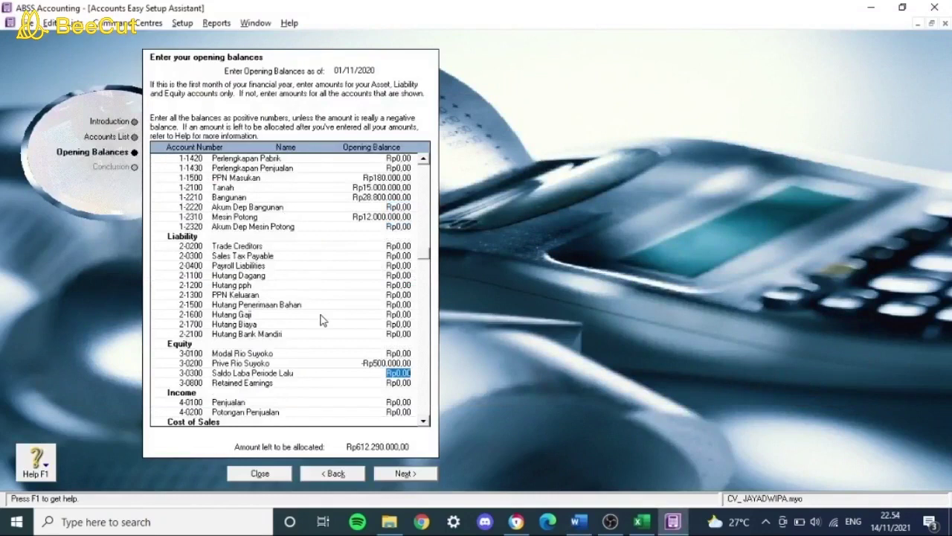
pyautogui.scroll(3, 304, 323)
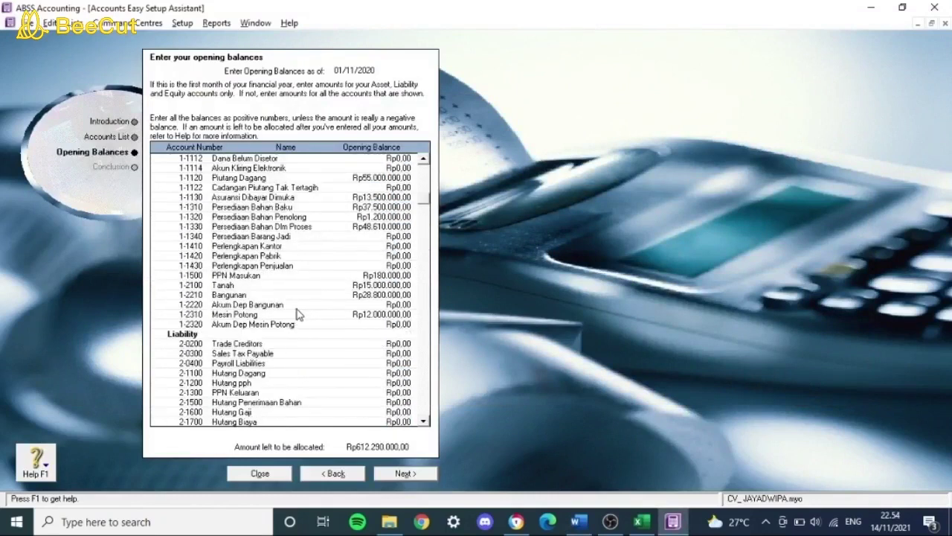
pyautogui.scroll(-3, 390, 301)
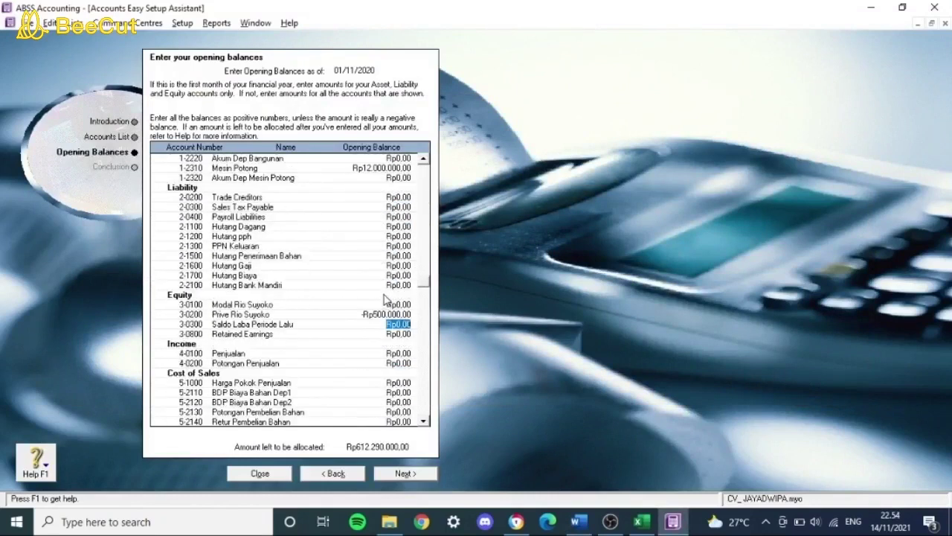
# Compare the 30 November 2020 trial balance in the Word case document with the opening balances entered in ABSS Accounting.
pyautogui.hotkey('alt', 'Tab')
pyautogui.hotkey('alt', 'Tab')
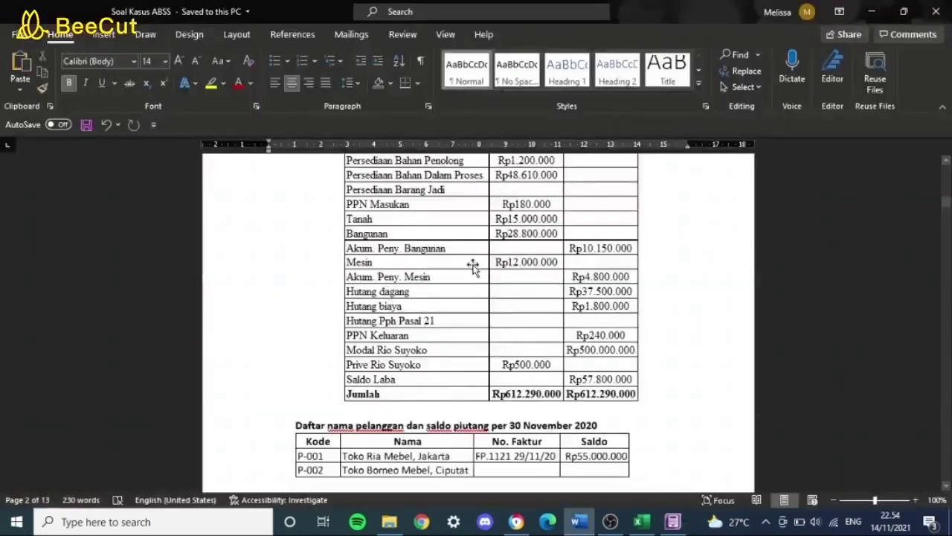
pyautogui.scroll(4, 482, 302)
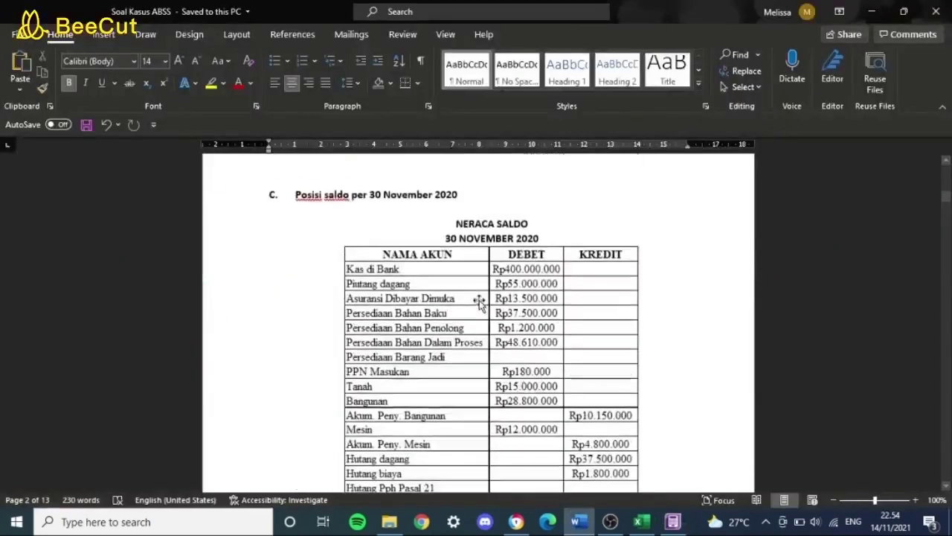
pyautogui.scroll(-4, 472, 311)
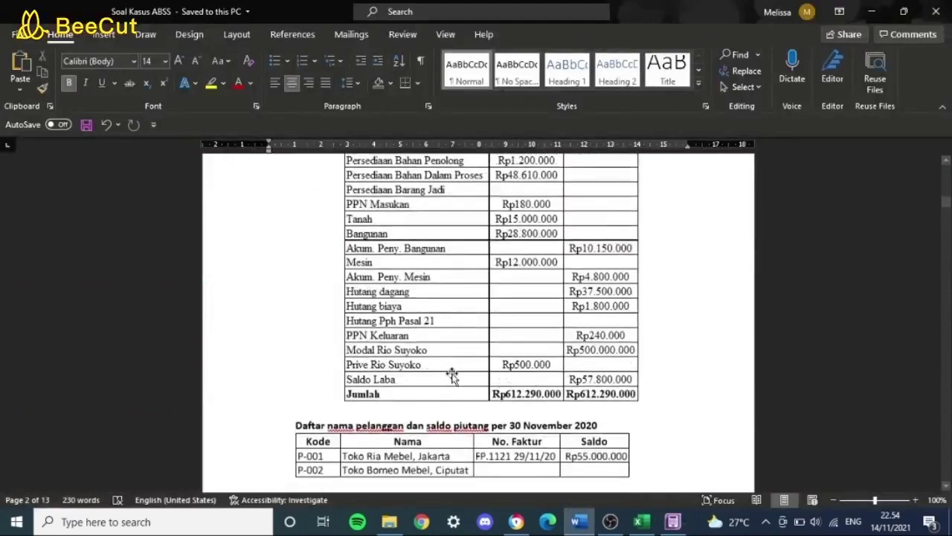
pyautogui.hotkey('alt', 'Tab')
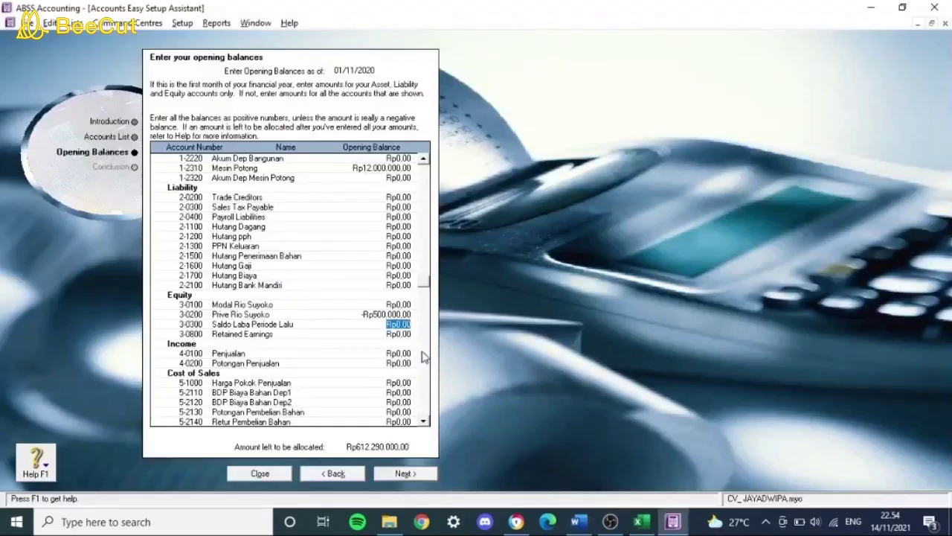
pyautogui.scroll(-8, 365, 401)
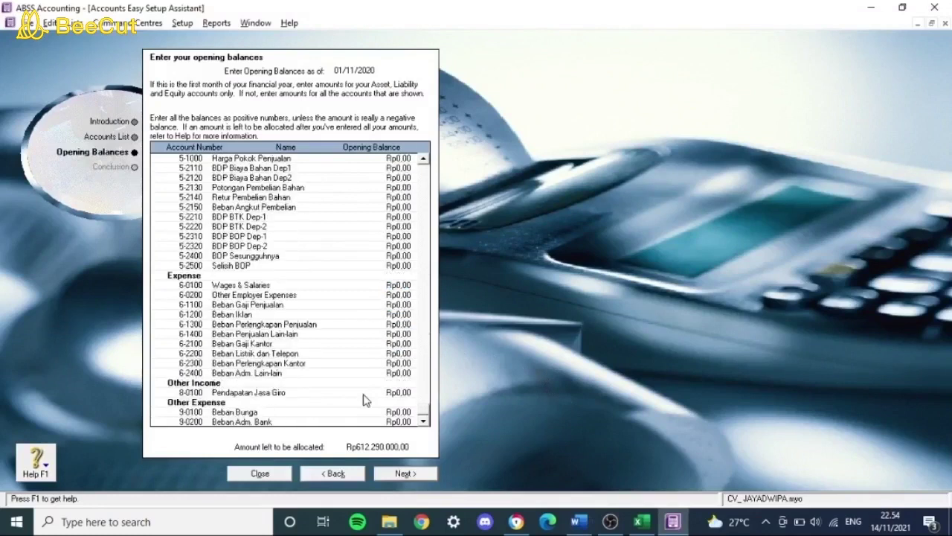
pyautogui.scroll(5, 372, 397)
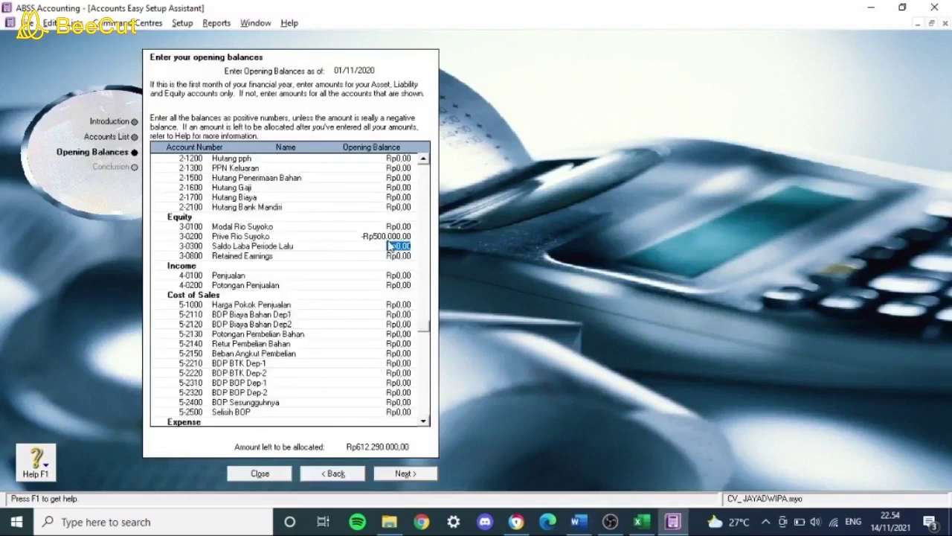
pyautogui.click(384, 236)
pyautogui.scroll(3, 366, 333)
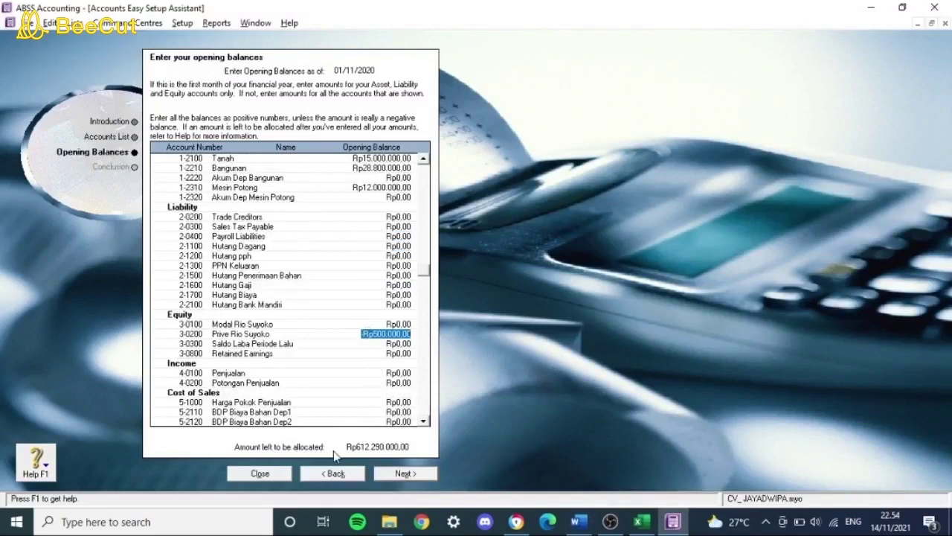
pyautogui.hotkey('alt', 'Tab')
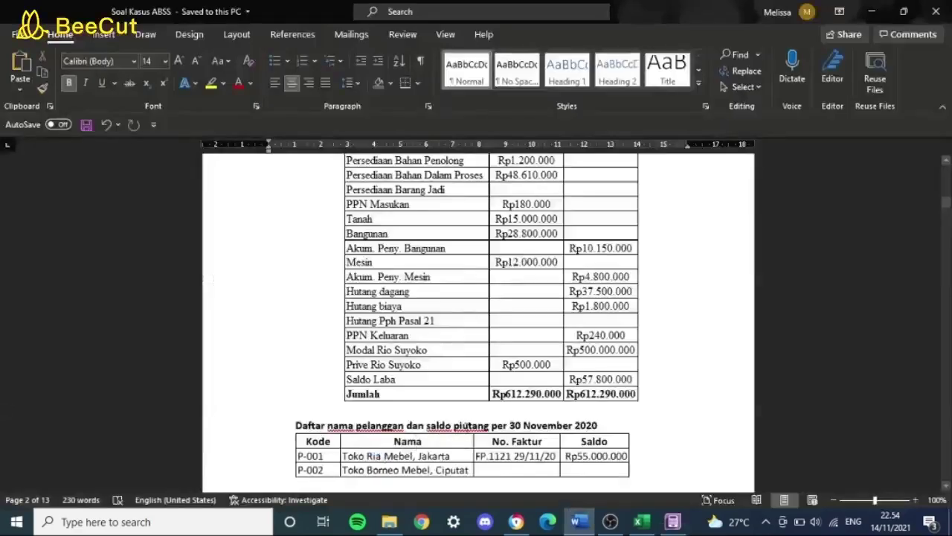
pyautogui.hotkey('alt', 'Tab')
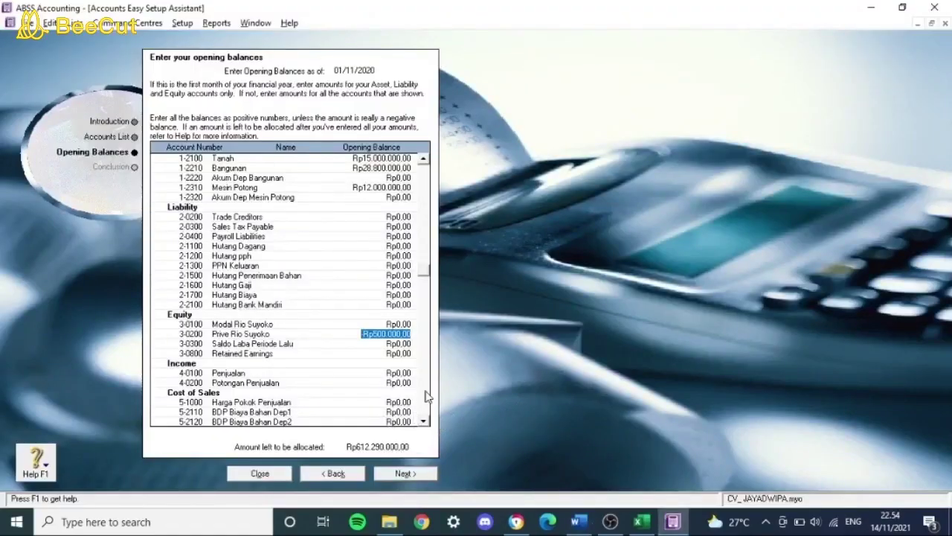
pyautogui.hotkey('alt', 'Tab')
pyautogui.scroll(5, 556, 316)
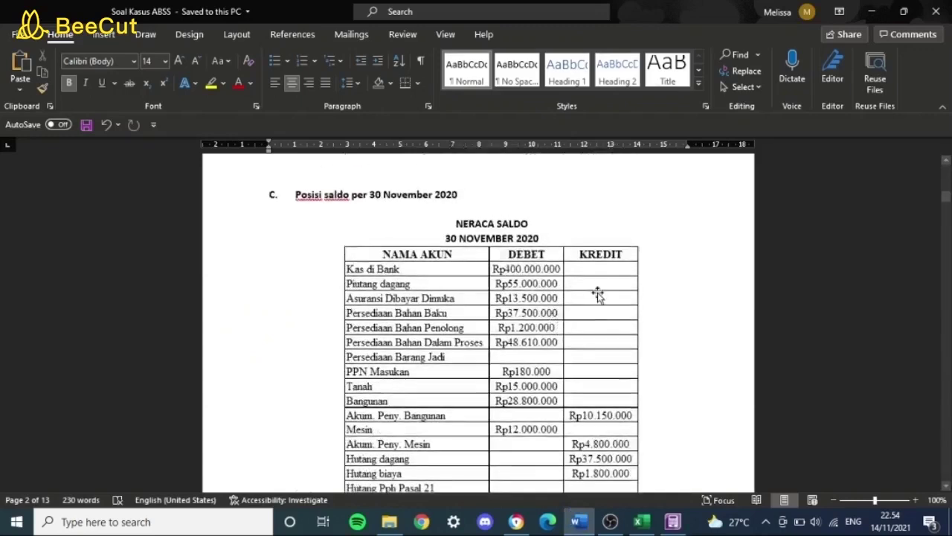
pyautogui.scroll(-1, 601, 305)
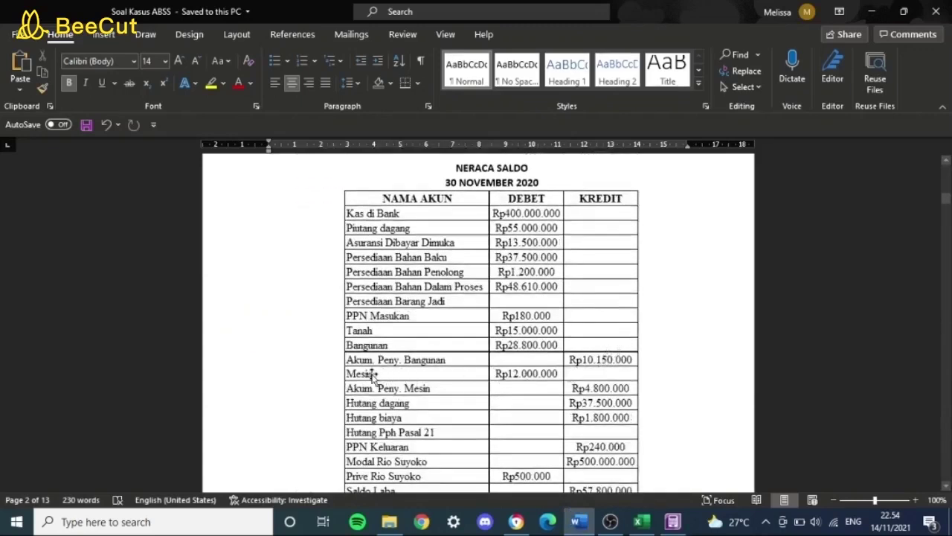
# In ABSS Accounting, set the opening balance of 1-2220 Akum Dep Bangunan to -10150000, as a negative of the trial balance's credit amount.
pyautogui.hotkey('alt', 'Tab')
pyautogui.scroll(6, 354, 354)
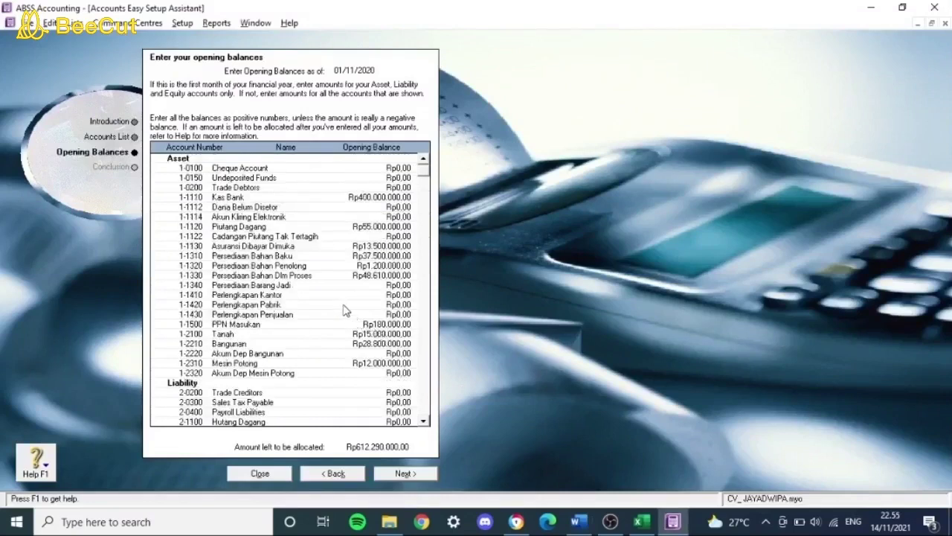
pyautogui.click(385, 349)
pyautogui.hotkey('alt', 'Tab')
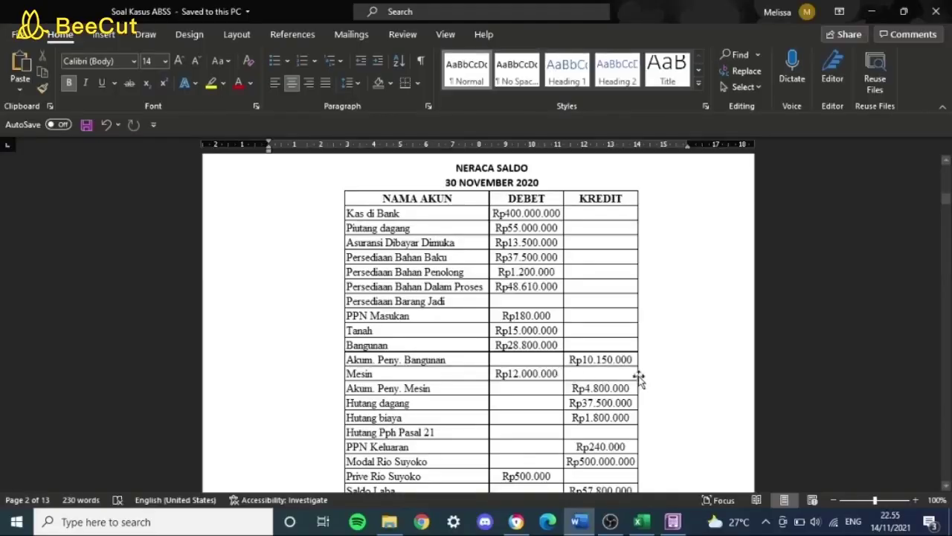
pyautogui.hotkey('alt', 'Tab')
pyautogui.hotkey('alt', 'Tab')
pyautogui.hotkey('alt', 'Tab')
pyautogui.write('-')
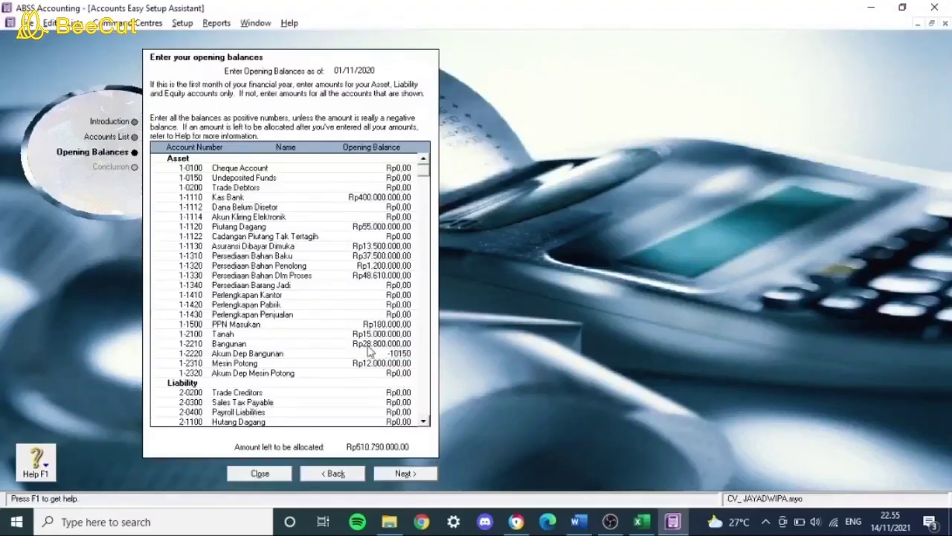
pyautogui.press('Tab')
# Check the Word trial balance for Akum. Peny. Mesin and set the opening balance of 1-2320 Akum Dep Mesin Potong to -4800000.
pyautogui.hotkey('alt', 'Tab')
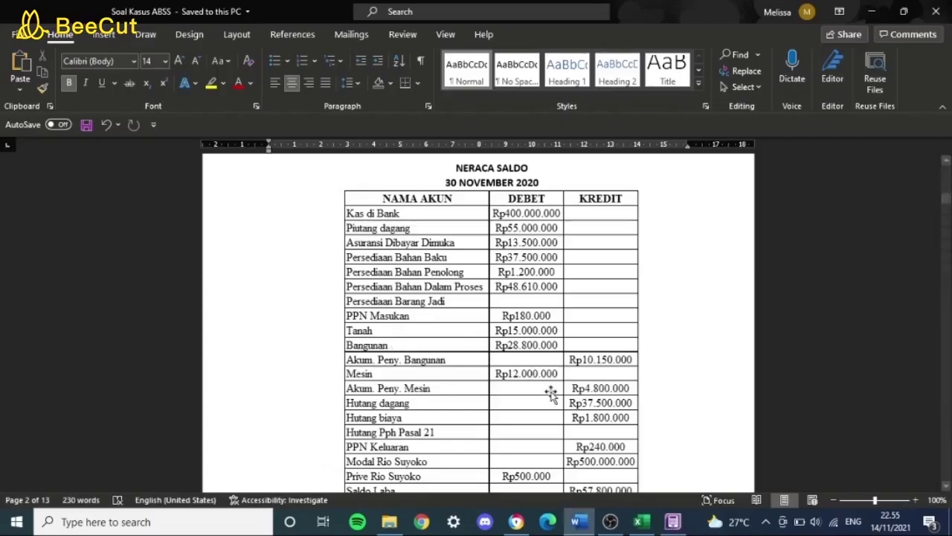
pyautogui.hotkey('alt', 'Tab')
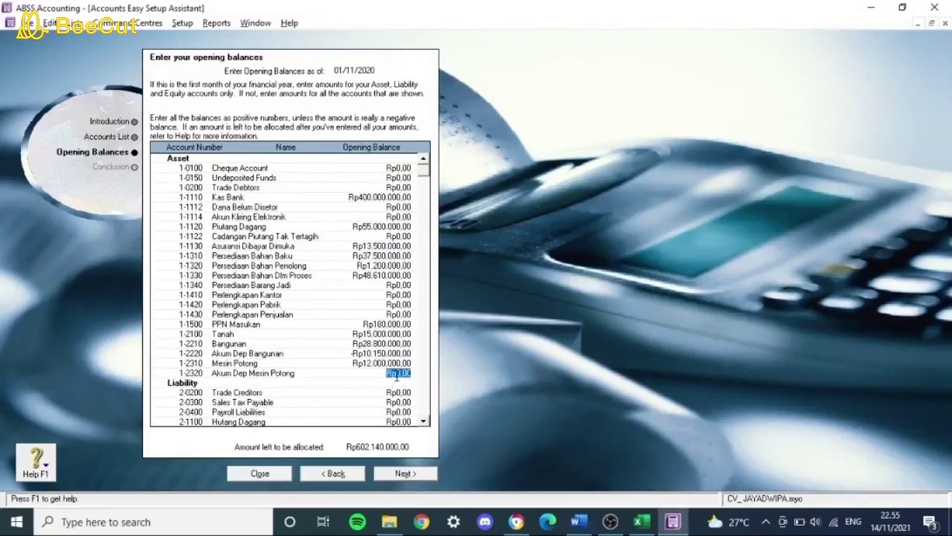
pyautogui.press('BackSpace')
pyautogui.write('4800000')
pyautogui.press('Tab')
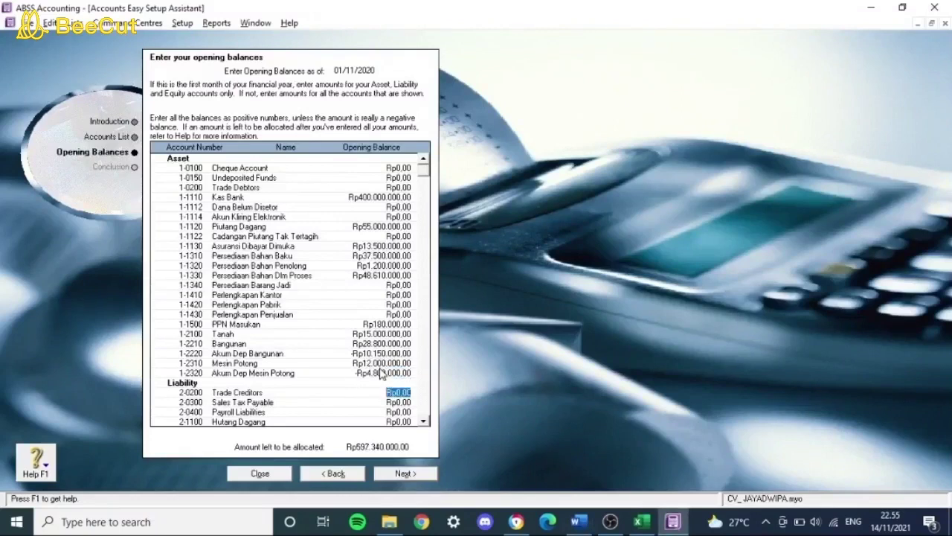
# Look up Hutang dagang in the Word trial balance and set the opening balance of 2-1100 Hutang Dagang to 37500000.
pyautogui.hotkey('alt', 'Tab')
pyautogui.scroll(-4, 494, 313)
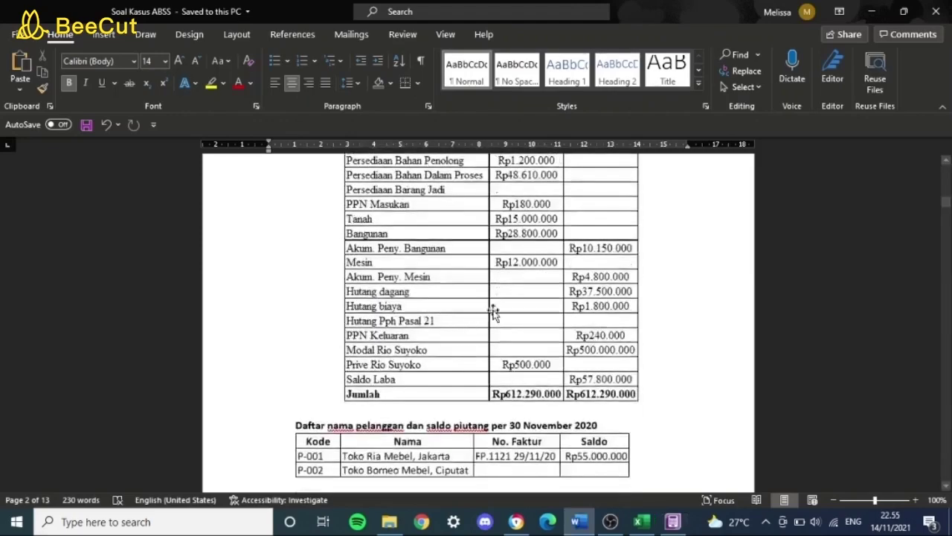
pyautogui.hotkey('alt', 'Tab')
pyautogui.scroll(-2, 299, 338)
pyautogui.click(405, 323)
pyautogui.write('37500000')
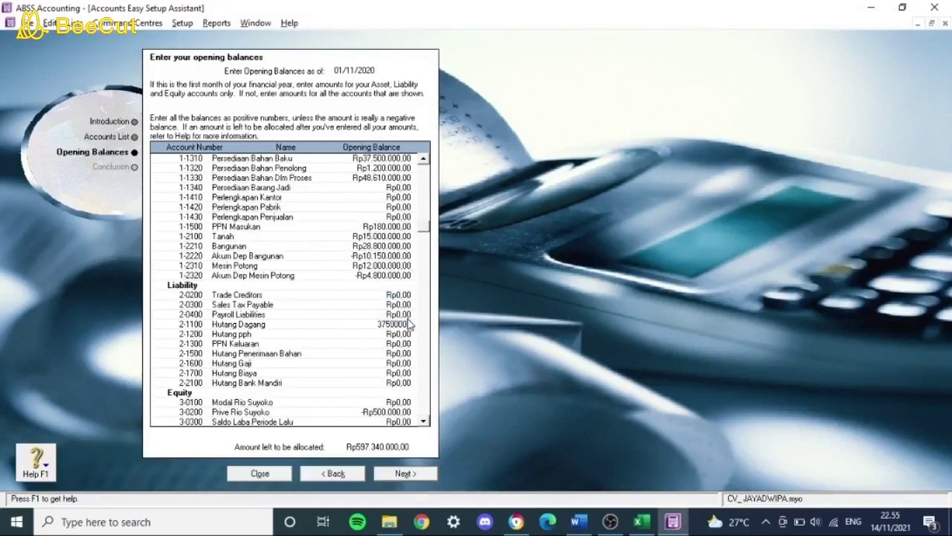
pyautogui.press('Tab')
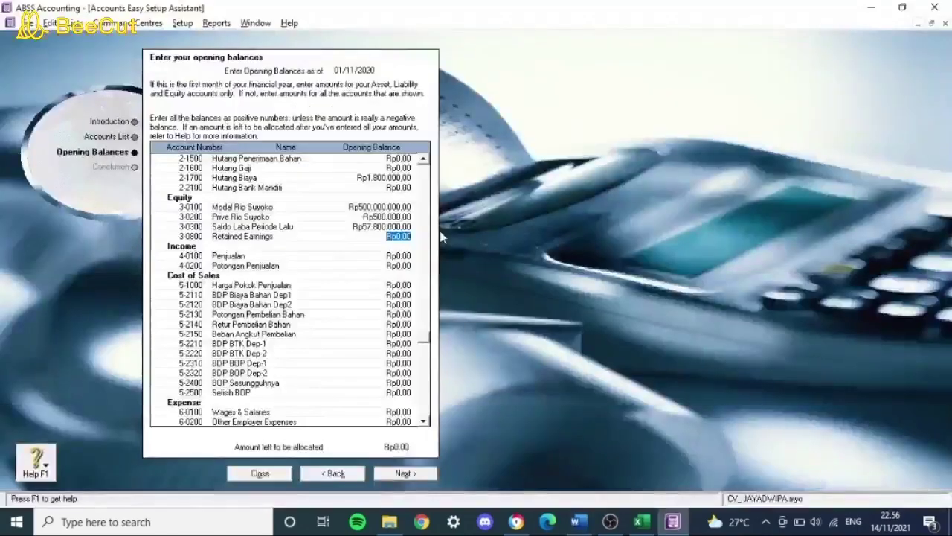
# Check the completed opening balances against the Word trial balance, then finish and close the Accounts Easy Setup Assistant in ABSS Accounting.
pyautogui.hotkey('alt', 'Tab')
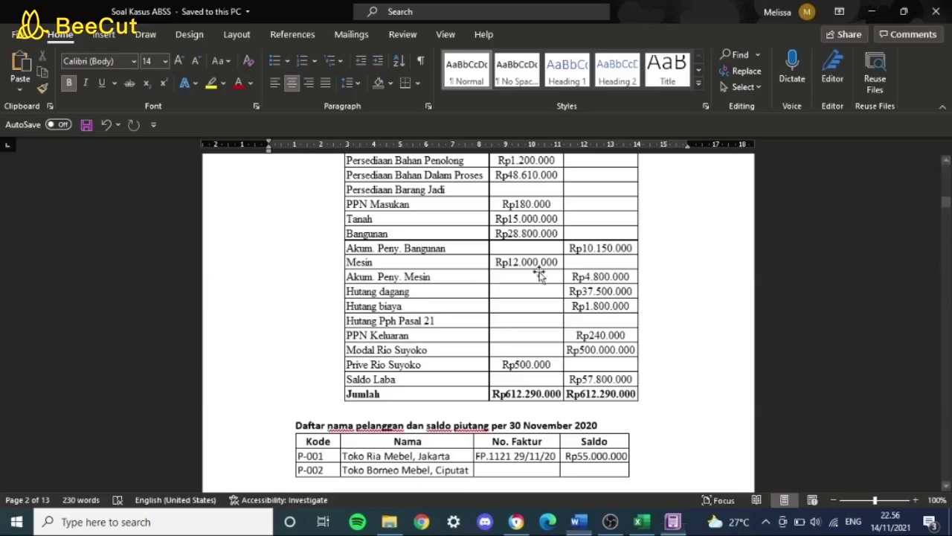
pyautogui.scroll(3, 580, 281)
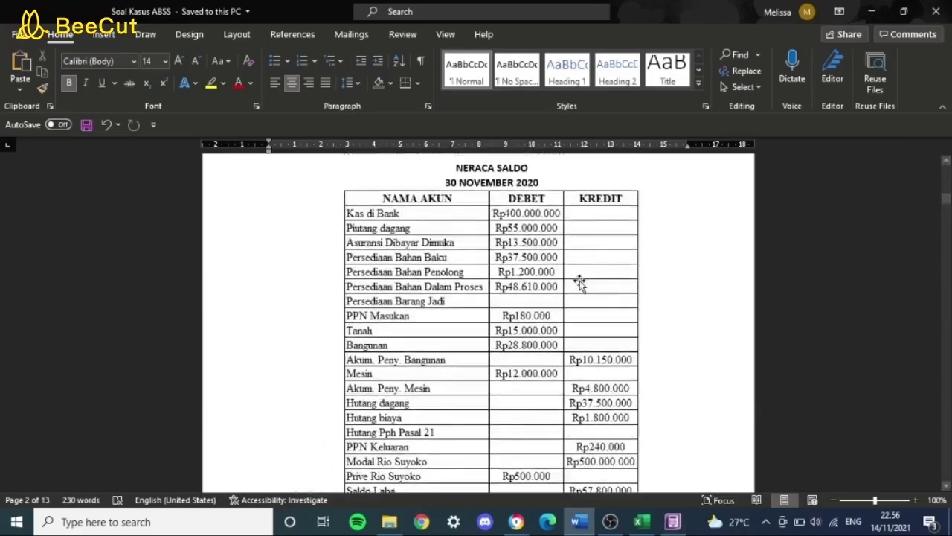
pyautogui.hotkey('alt', 'Tab')
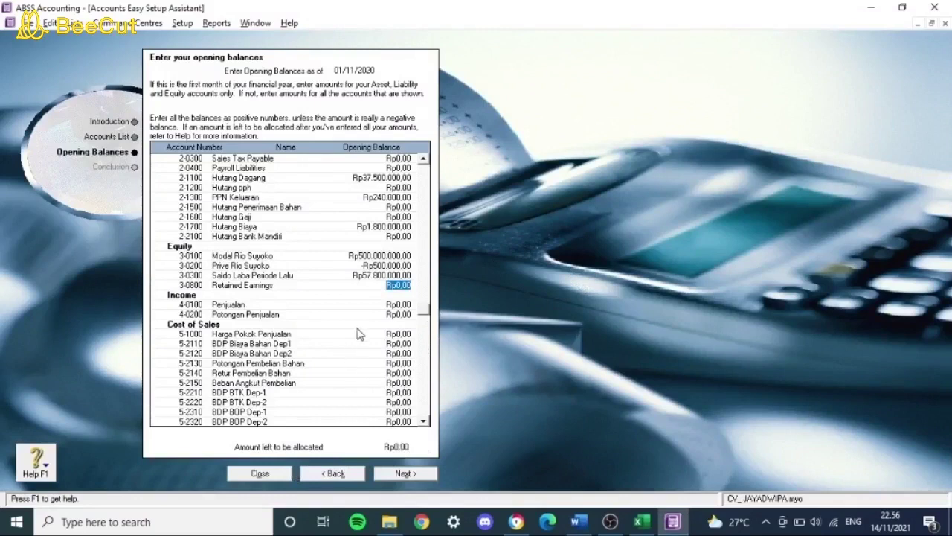
pyautogui.click(421, 473)
pyautogui.click(259, 473)
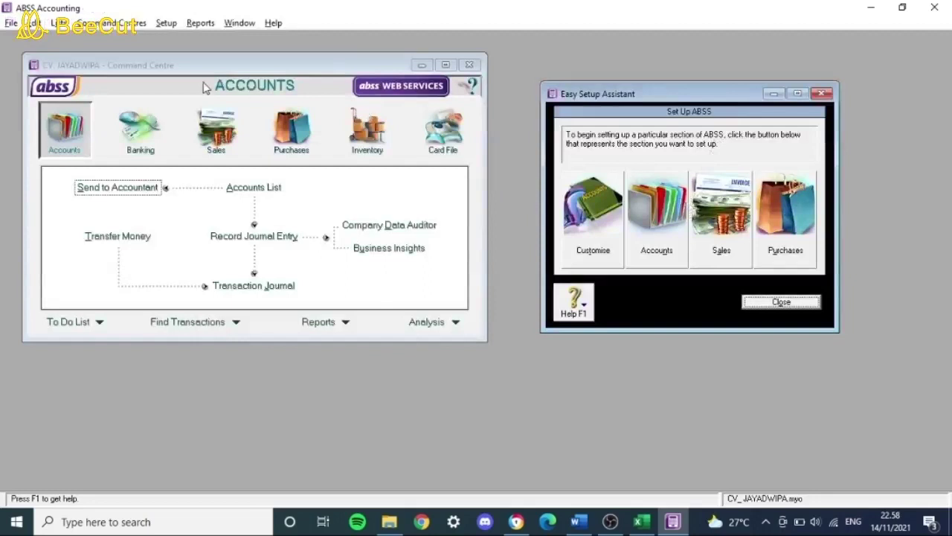
# In the Accounts & Banking linked accounts, change the bank account for undeposited funds to 1-1110 Kas Bank and confirm the change.
pyautogui.click(171, 24)
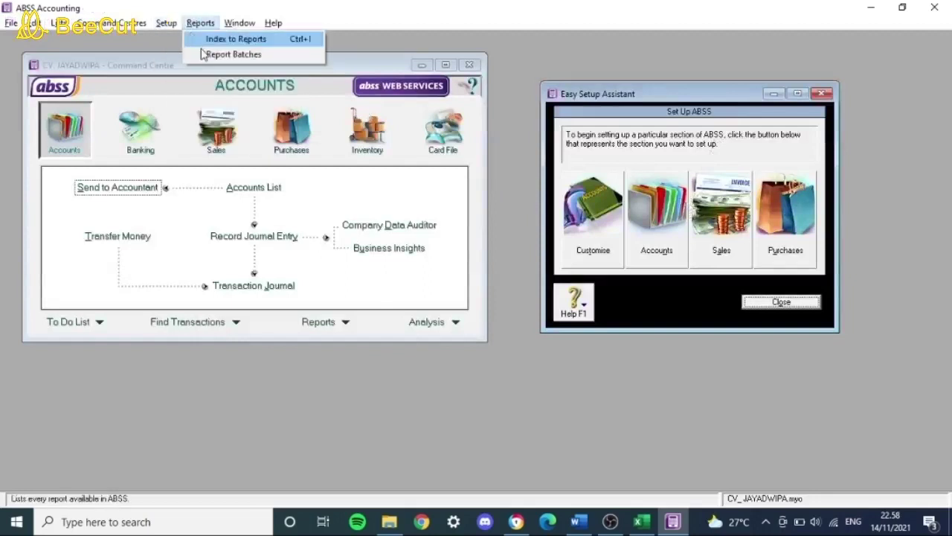
pyautogui.moveTo(216, 69)
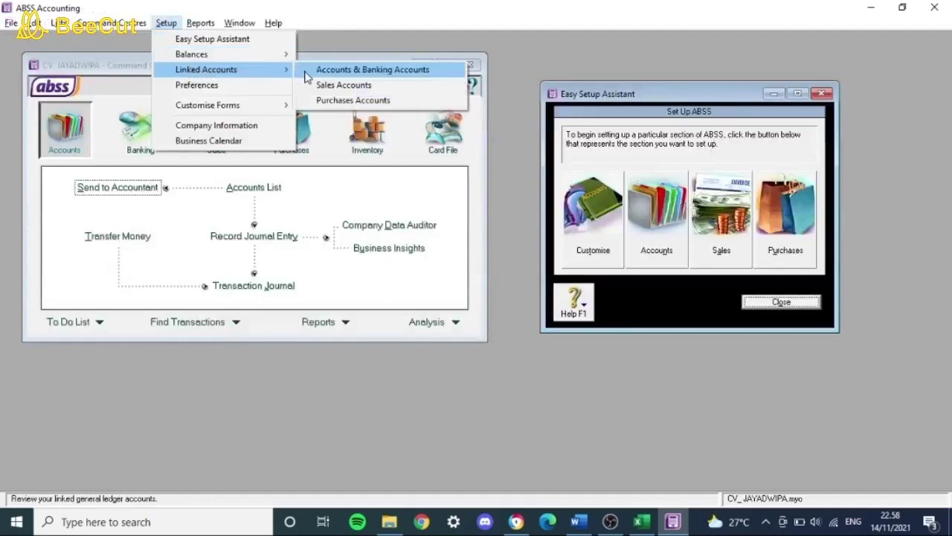
pyautogui.click(335, 69)
pyautogui.moveTo(682, 113); pyautogui.dragTo(319, 59)
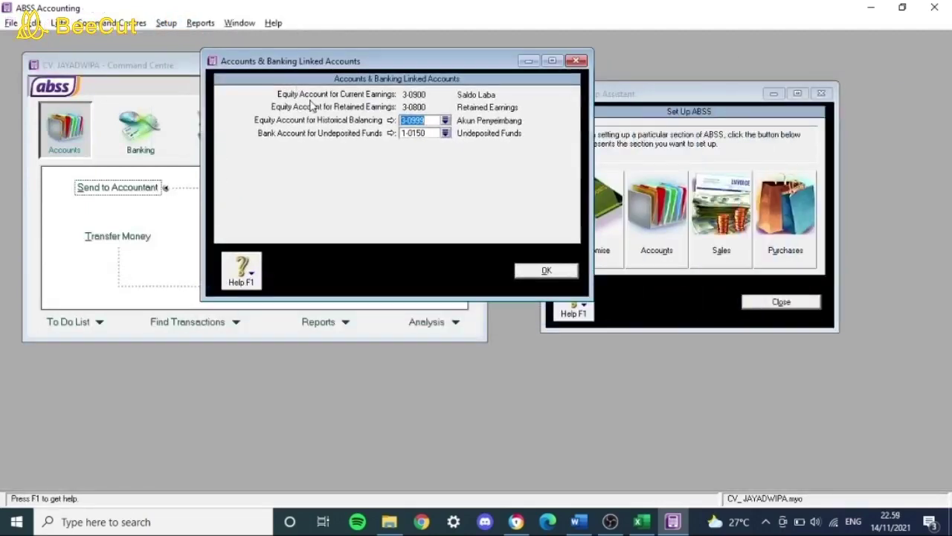
pyautogui.click(445, 133)
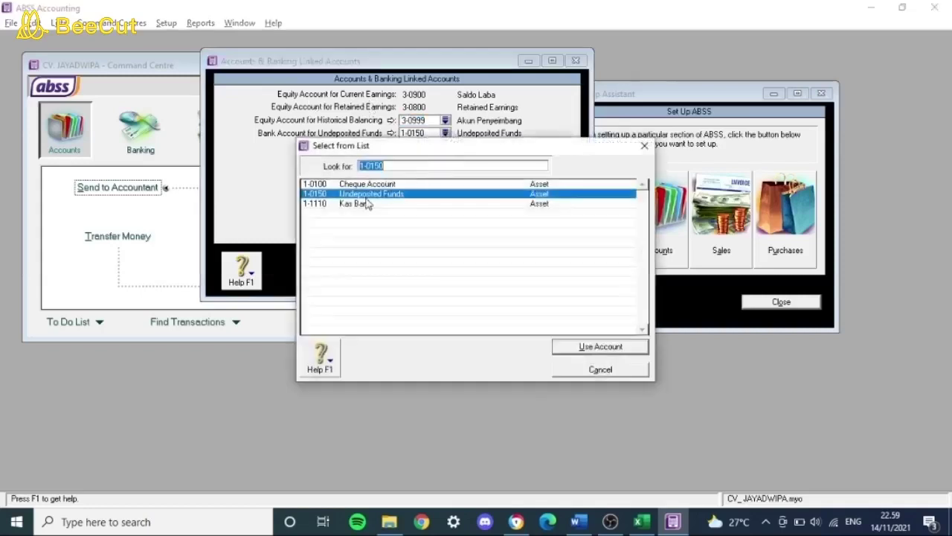
pyautogui.doubleClick(364, 206)
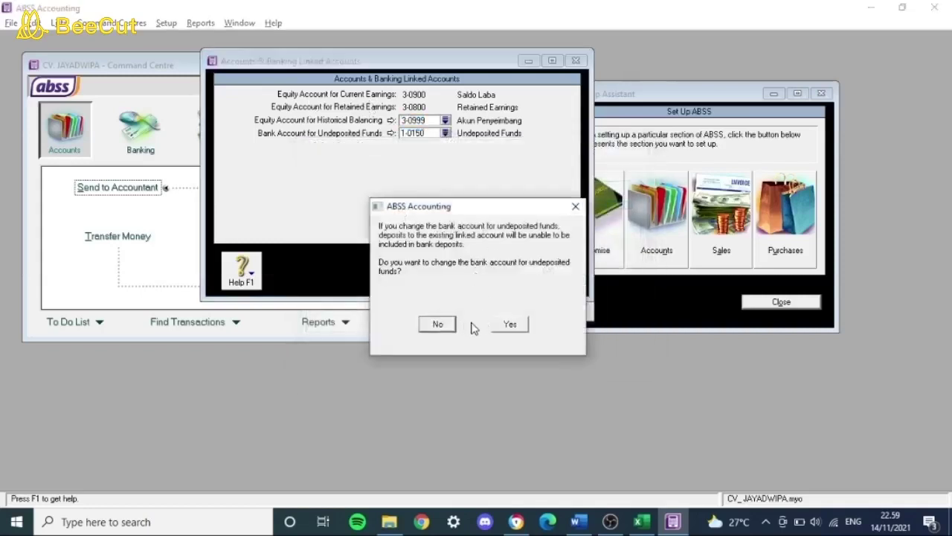
pyautogui.click(510, 323)
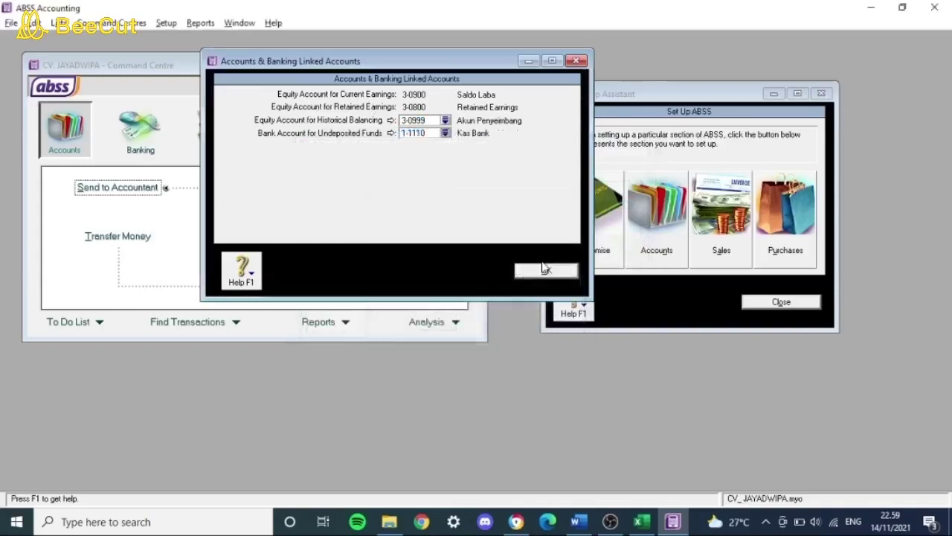
pyautogui.click(546, 269)
# In the Sales linked accounts, set the asset account for tracking receivables to 1-1120 Piutang Dagang.
pyautogui.click(166, 23)
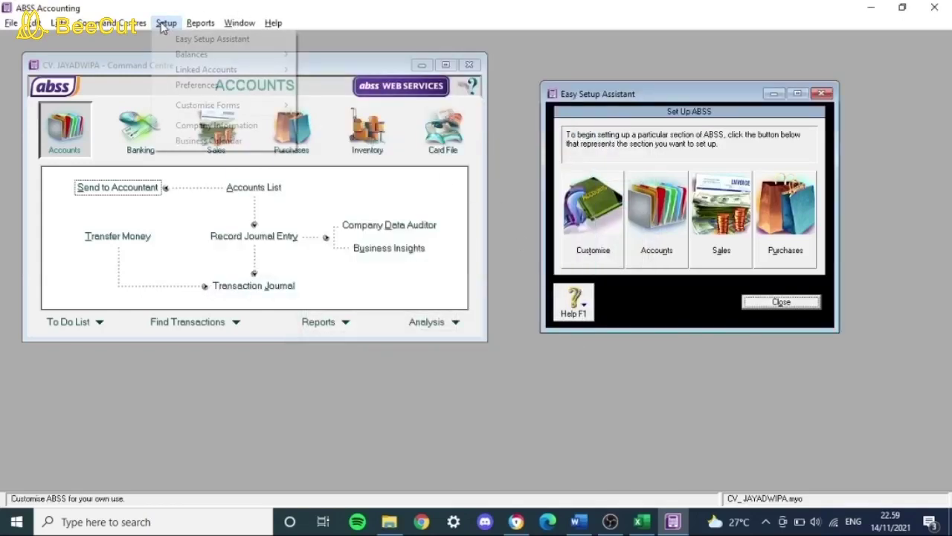
pyautogui.moveTo(251, 77)
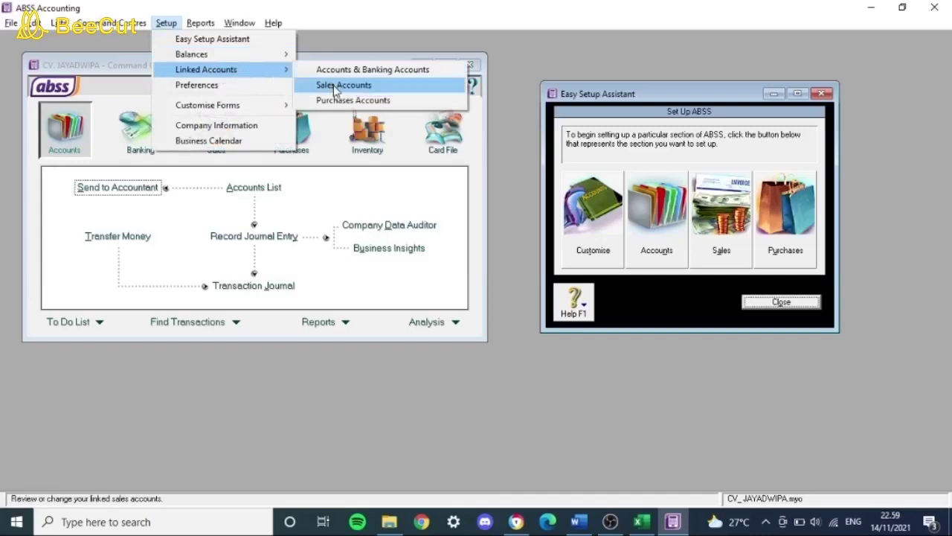
pyautogui.click(335, 86)
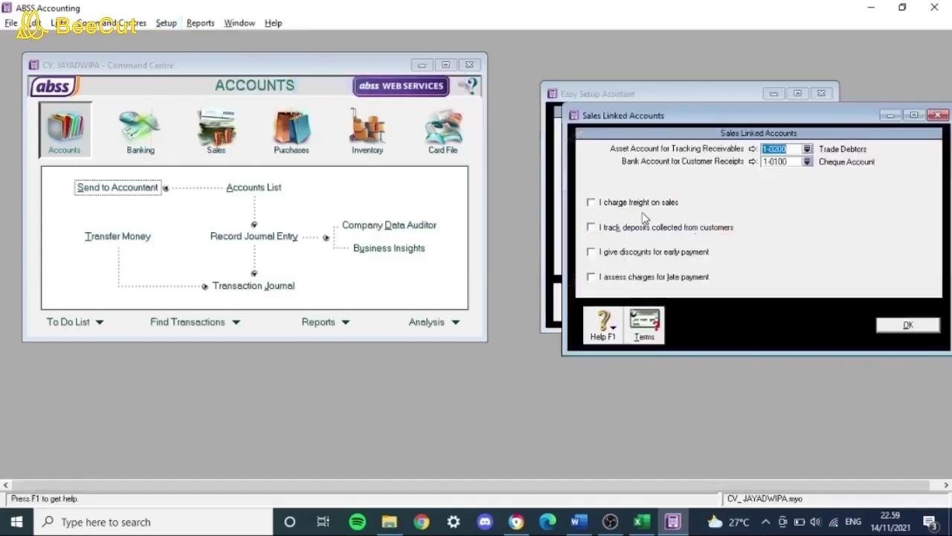
pyautogui.click(808, 149)
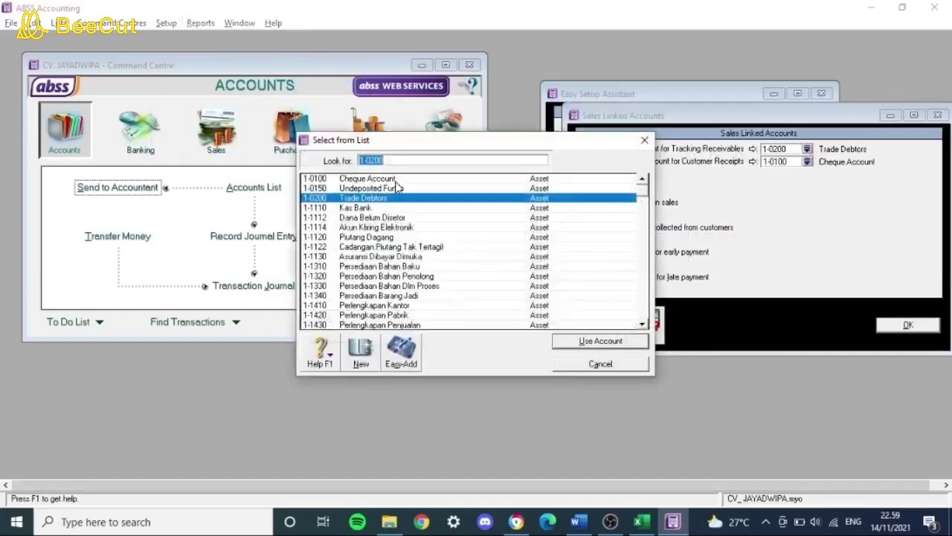
pyautogui.click(385, 238)
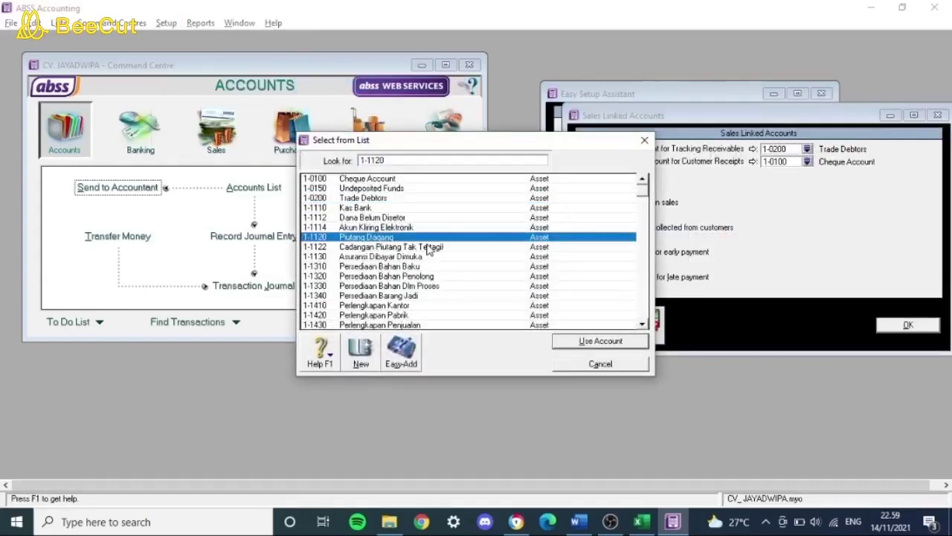
pyautogui.click(599, 342)
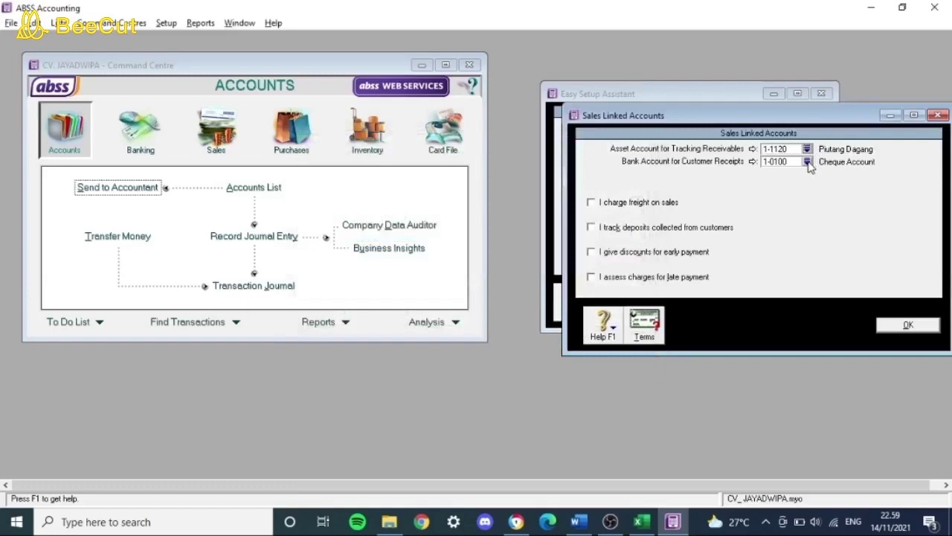
# Set the bank account for customer receipts to 1-1110 Kas Bank and confirm the Sales linked accounts.
pyautogui.click(808, 162)
pyautogui.click(366, 198)
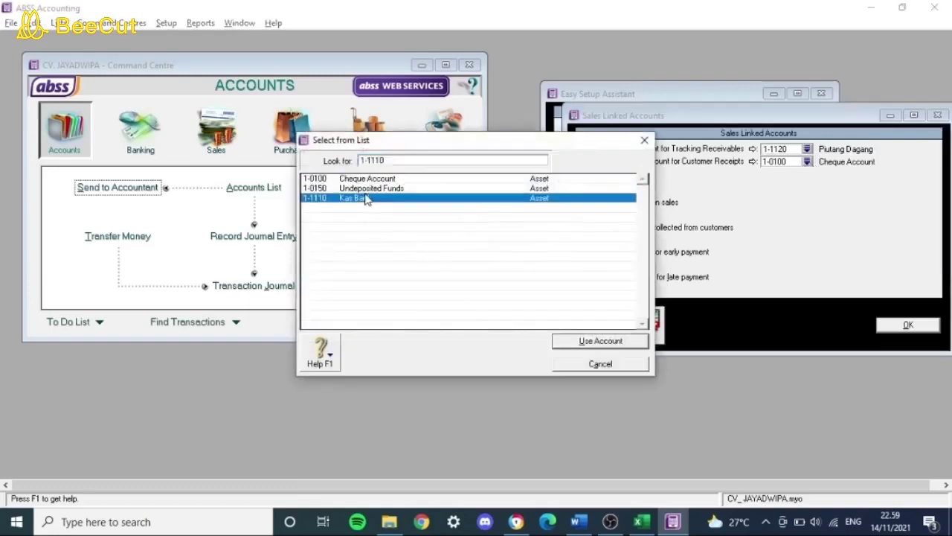
pyautogui.click(568, 341)
pyautogui.press('Return')
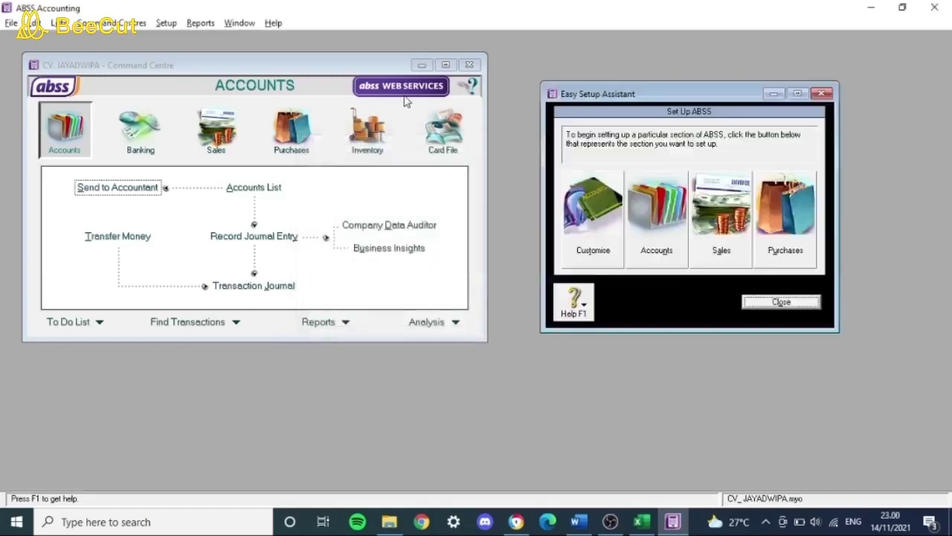
# In the Purchases linked accounts, set the payables tracking account to 2-1100 Hutang Dagang and the bill-paying bank account to 1-1110 Kas Bank.
pyautogui.click(200, 23)
pyautogui.click(167, 23)
pyautogui.click(167, 23)
pyautogui.moveTo(191, 70)
pyautogui.click(353, 98)
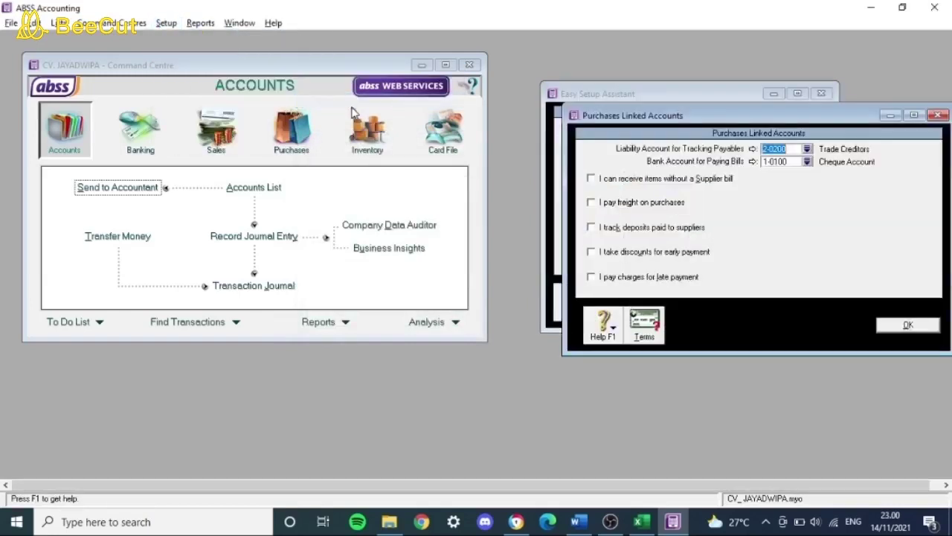
pyautogui.click(807, 149)
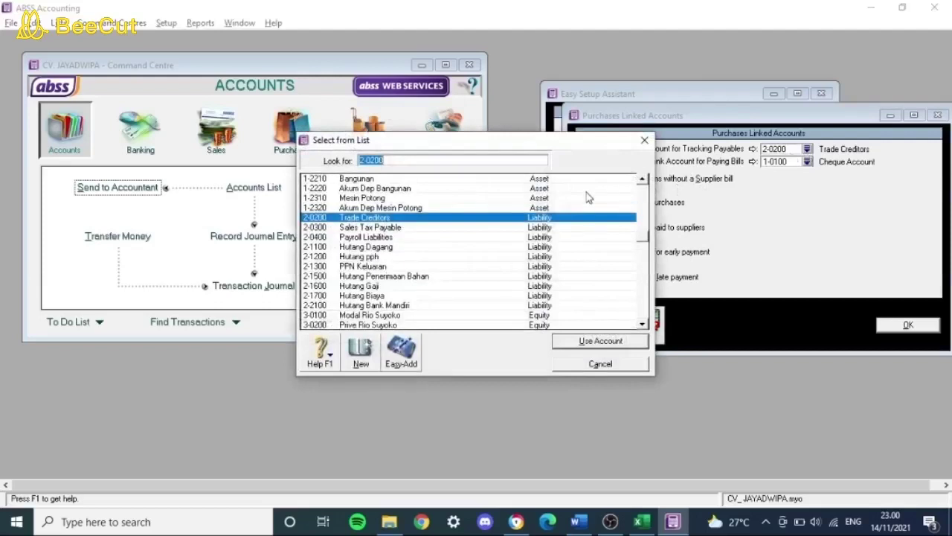
pyautogui.click(378, 249)
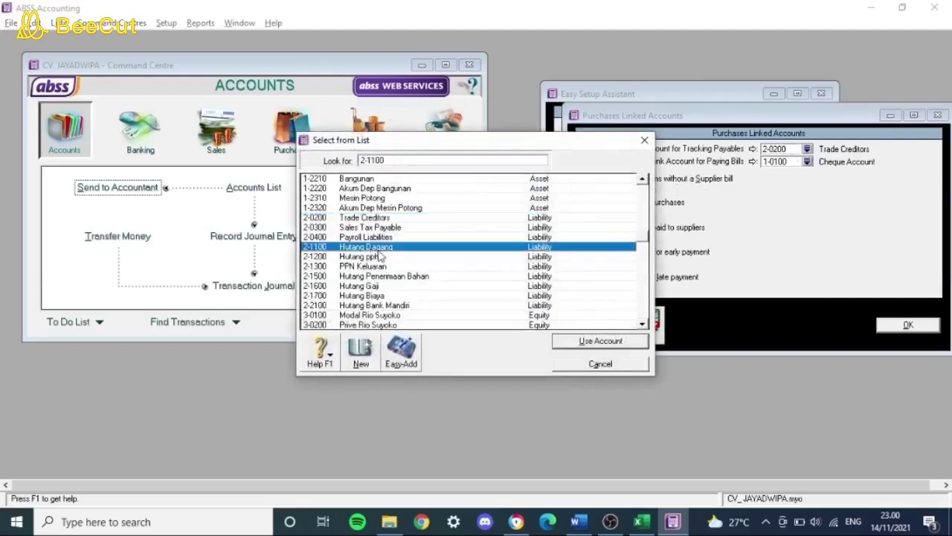
pyautogui.click(600, 344)
pyautogui.click(807, 162)
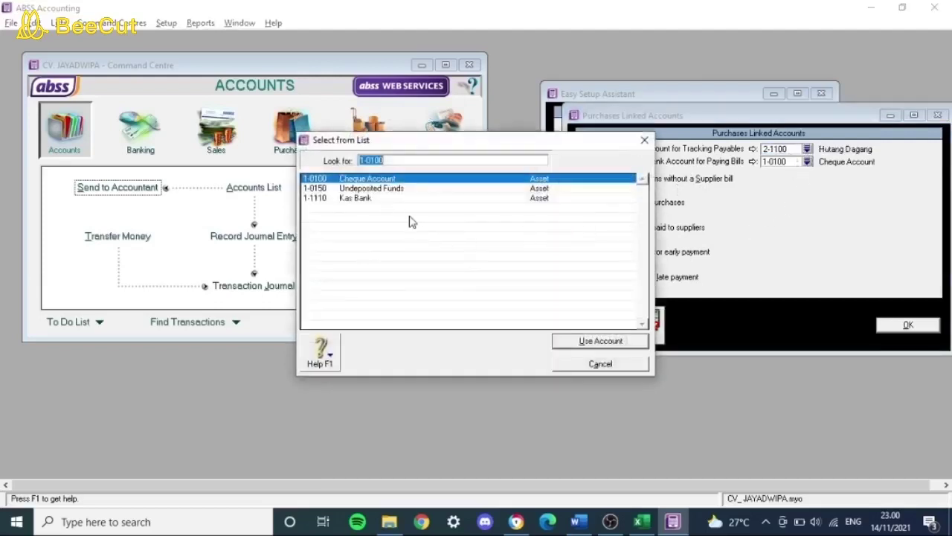
pyautogui.click(387, 198)
# Enable receiving items without a supplier bill, link item receipts to 2-1500 Hutang Penerimaan Bahan, and confirm the Purchases linked accounts.
pyautogui.click(95, 152)
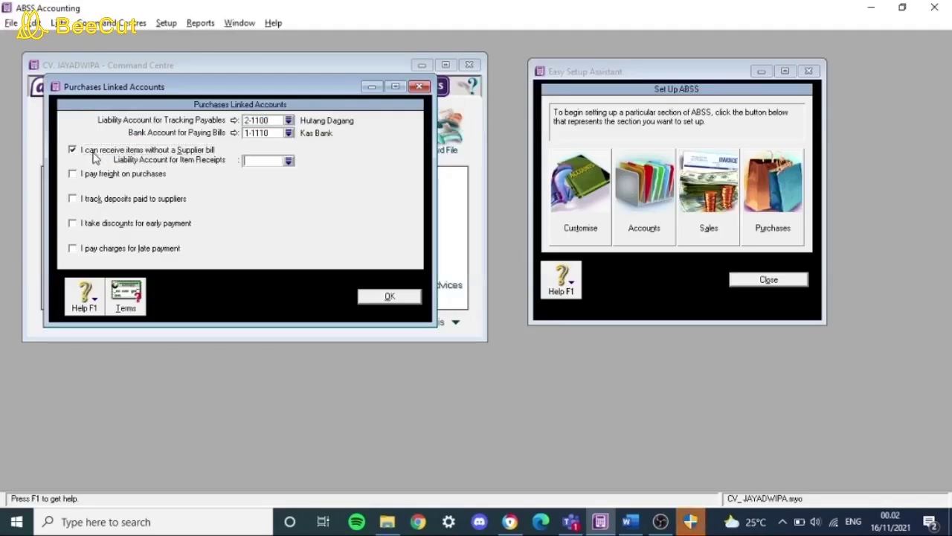
pyautogui.click(288, 160)
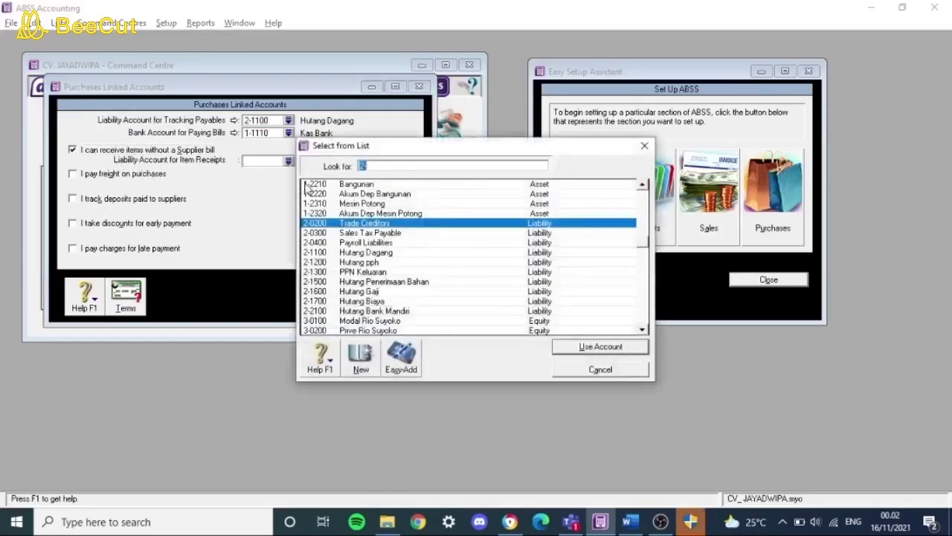
pyautogui.click(387, 281)
pyautogui.click(600, 347)
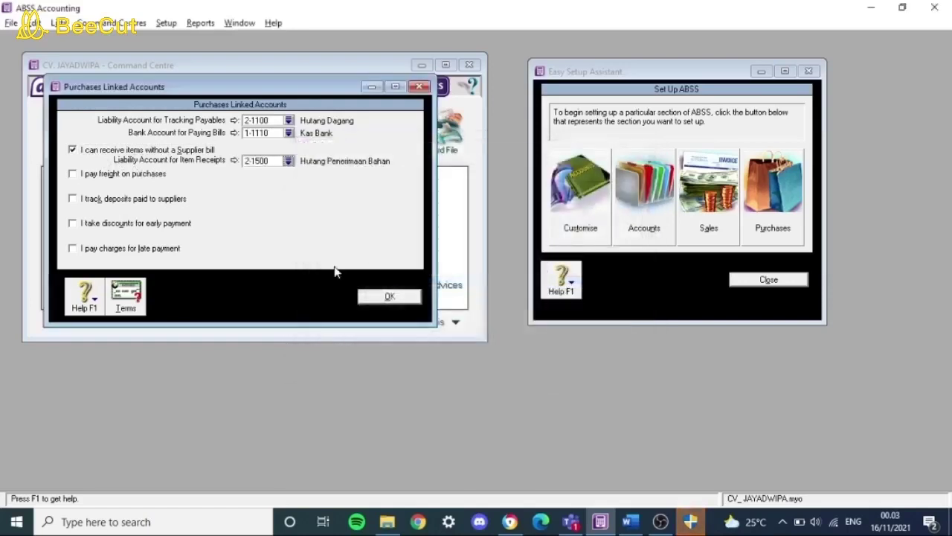
pyautogui.click(386, 297)
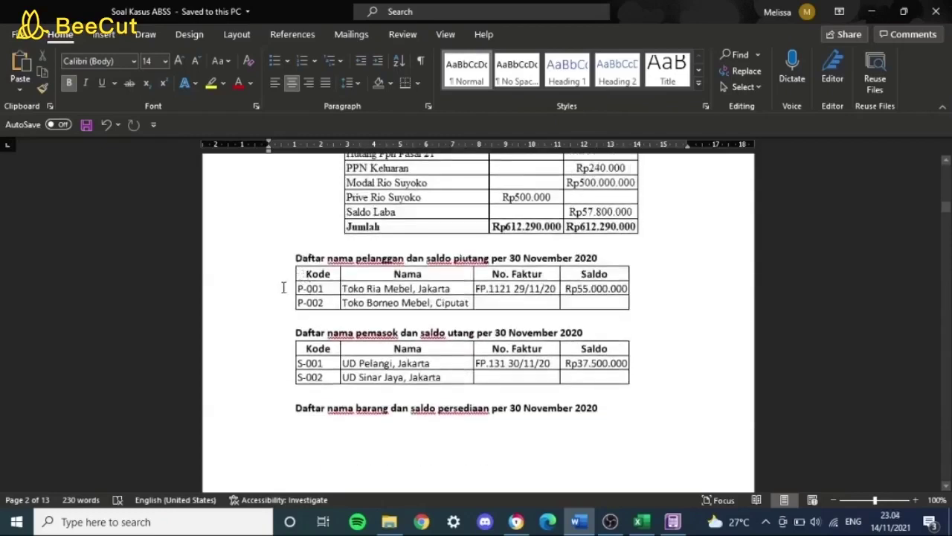
# Check the customer list in the Word case document, then open the Cards List in ABSS Accounting maximized and show the customer cards.
pyautogui.hotkey('alt', 'Tab')
pyautogui.hotkey('alt', 'Tab')
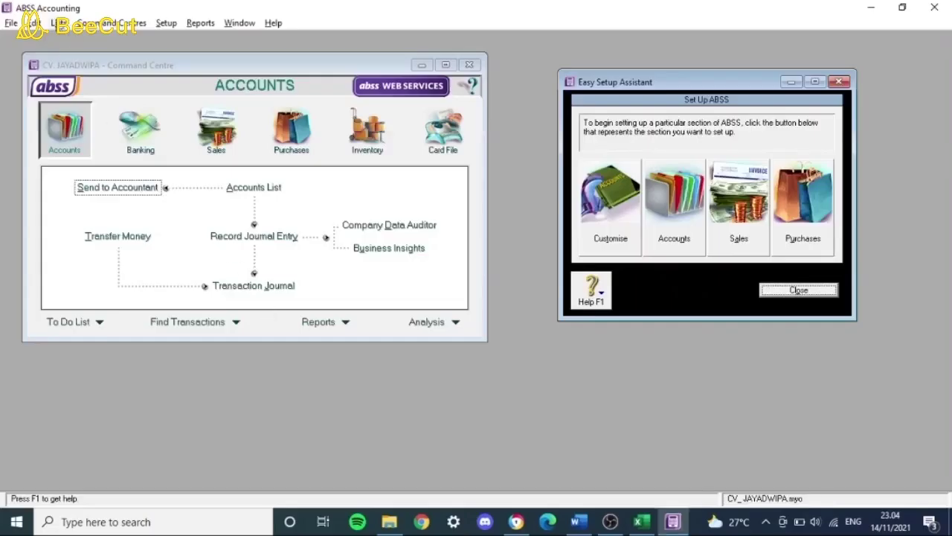
pyautogui.click(59, 23)
pyautogui.click(83, 54)
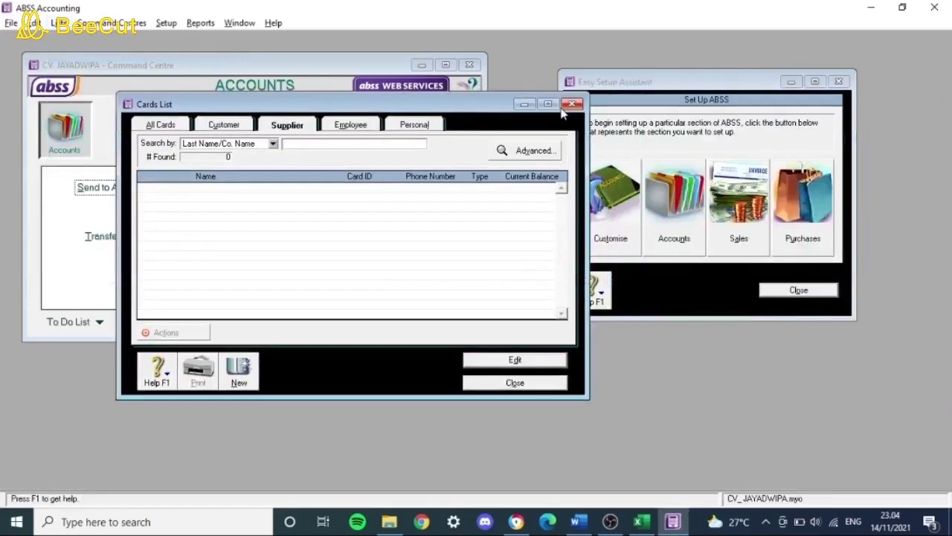
pyautogui.click(564, 102)
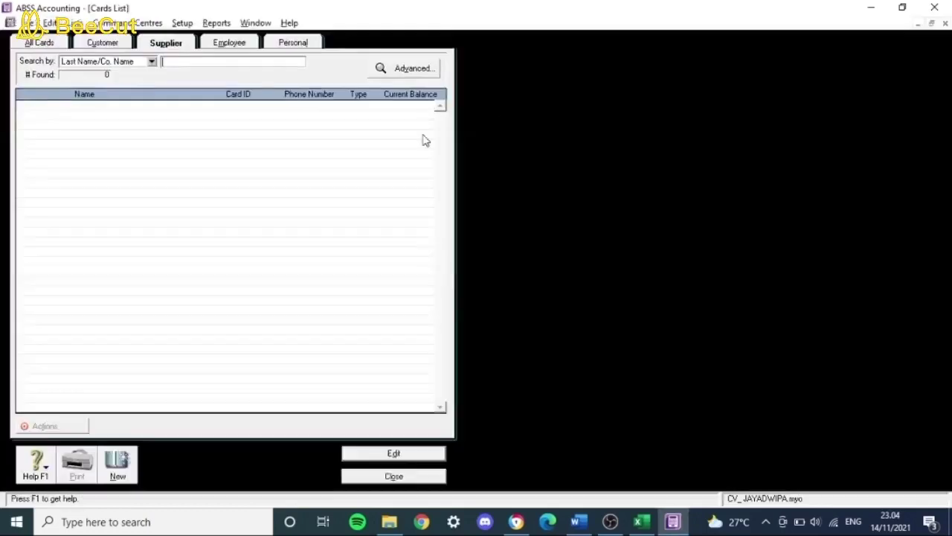
pyautogui.hotkey('alt', 'Tab')
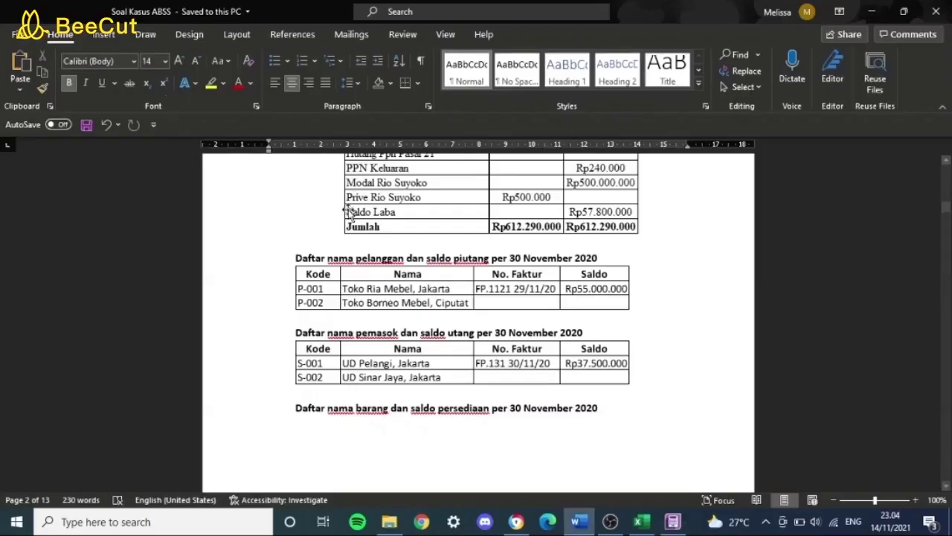
pyautogui.hotkey('alt', 'Tab')
pyautogui.click(102, 45)
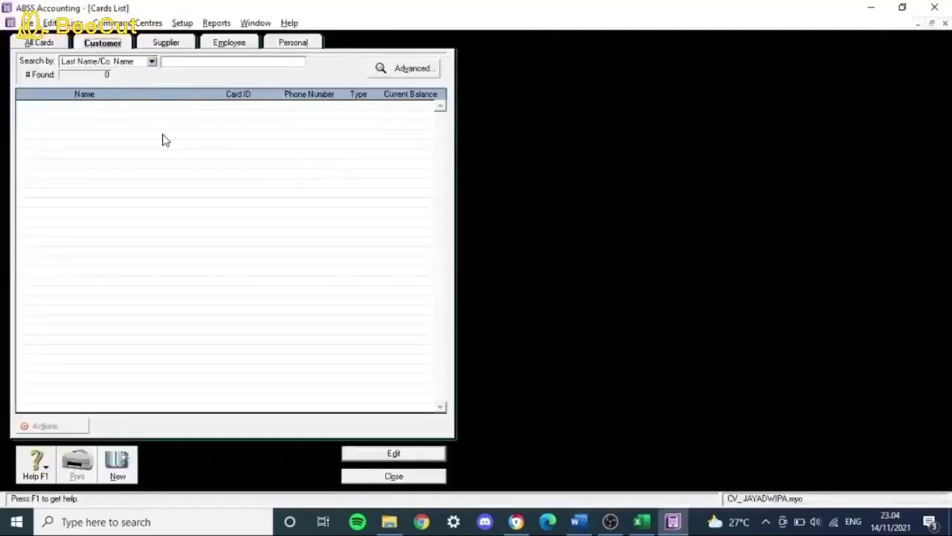
# Create a new customer card and enter the name Toko Ria Mebel, Jakarta from the Word customer list.
pyautogui.click(119, 465)
pyautogui.hotkey('alt', 'Tab')
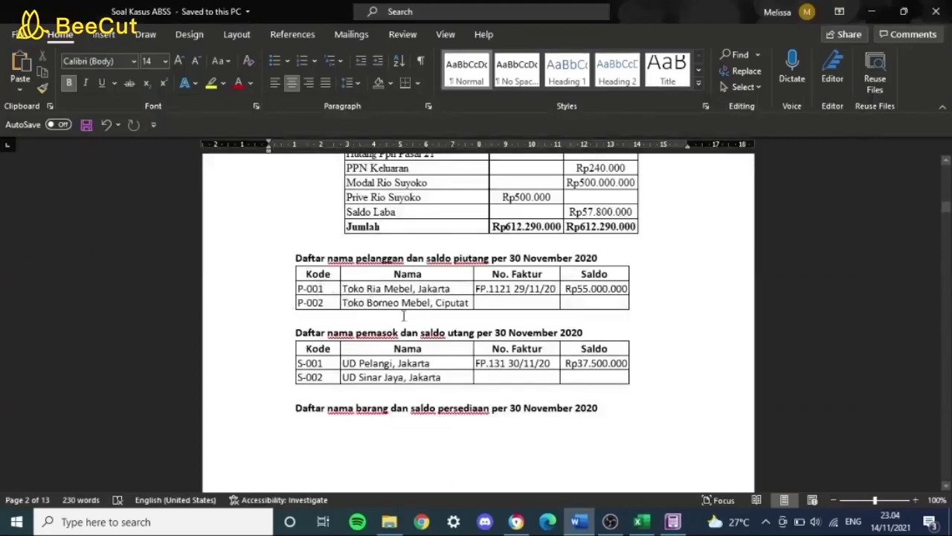
pyautogui.hotkey('alt', 'Tab')
pyautogui.write('Toko')
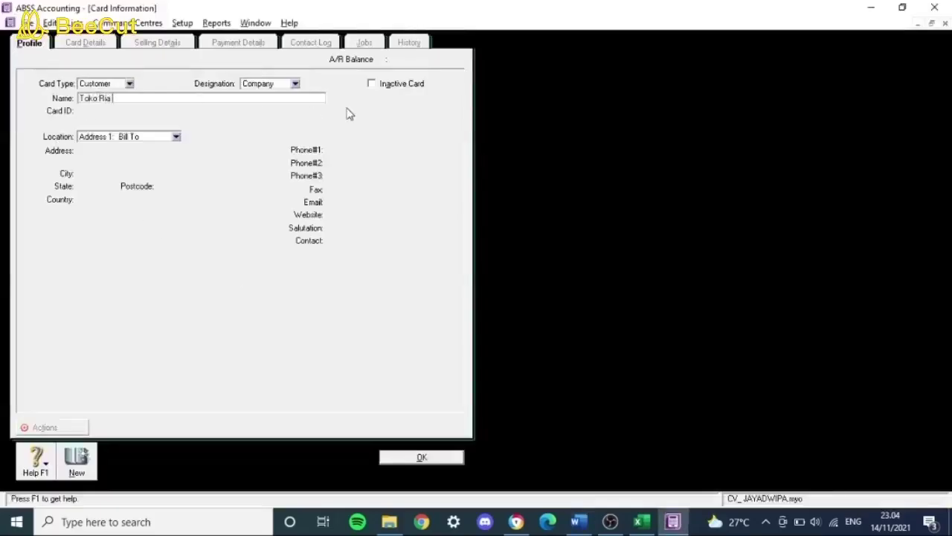
pyautogui.hotkey('alt', 'Tab')
pyautogui.hotkey('alt', 'Tab')
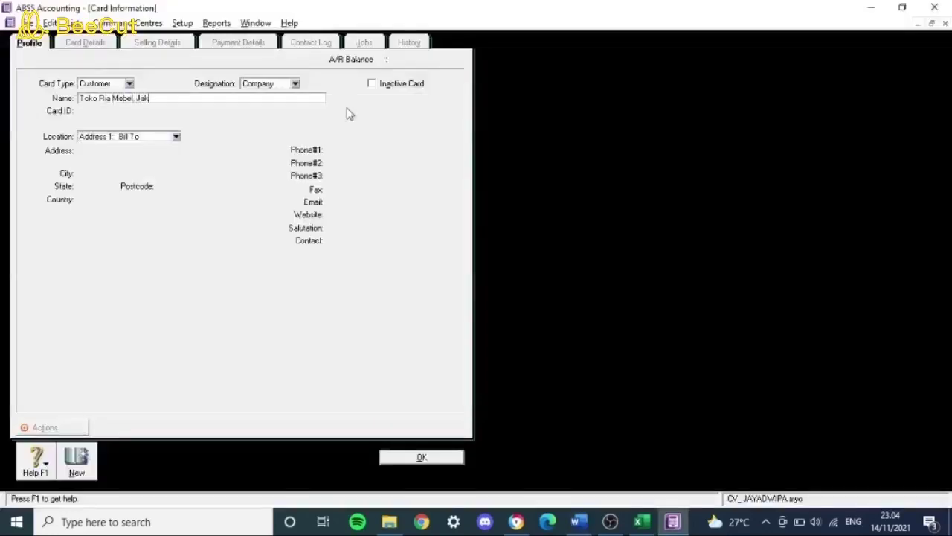
pyautogui.press('Tab')
# Set the card ID of Toko Ria Mebel, Jakarta to its customer code from the Word list and save the card.
pyautogui.hotkey('alt', 'Tab')
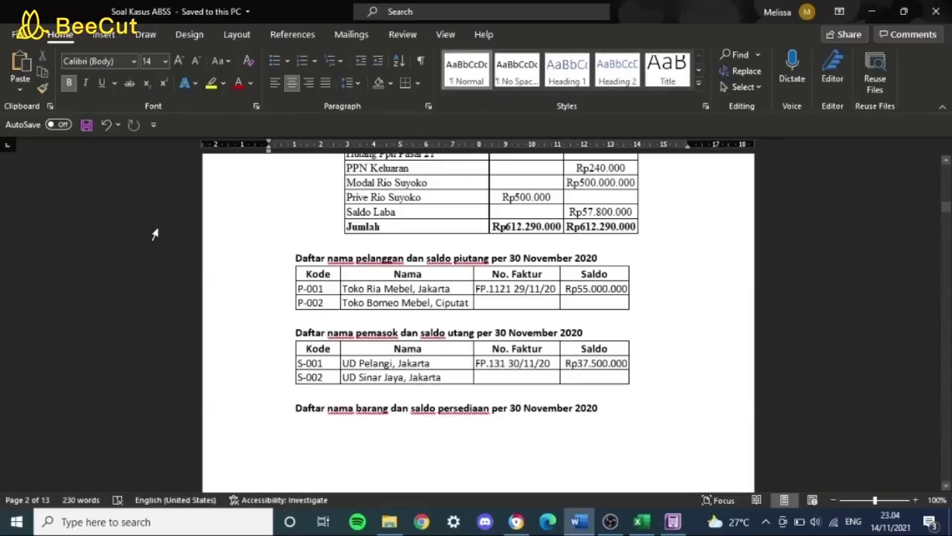
pyautogui.hotkey('alt', 'Tab')
pyautogui.write('P-001')
pyautogui.press('Tab')
pyautogui.hotkey('alt', 'Tab')
pyautogui.hotkey('alt', 'Tab')
pyautogui.hotkey('alt', 'Tab')
pyautogui.hotkey('alt', 'Tab')
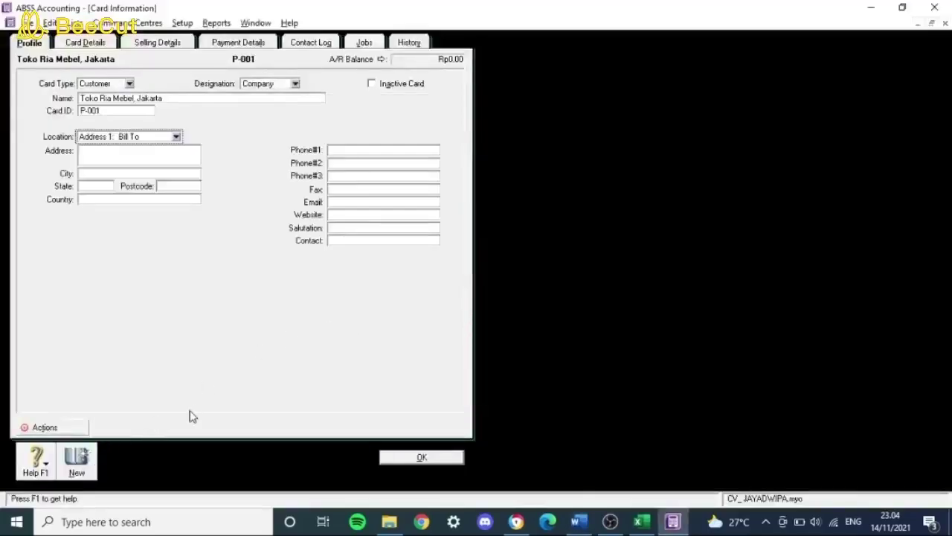
pyautogui.click(422, 459)
# Add a customer card named Toko Borneo Mebel, Ciputat with its customer code from the Word list as card ID, and save it.
pyautogui.click(118, 465)
pyautogui.hotkey('alt', 'Tab')
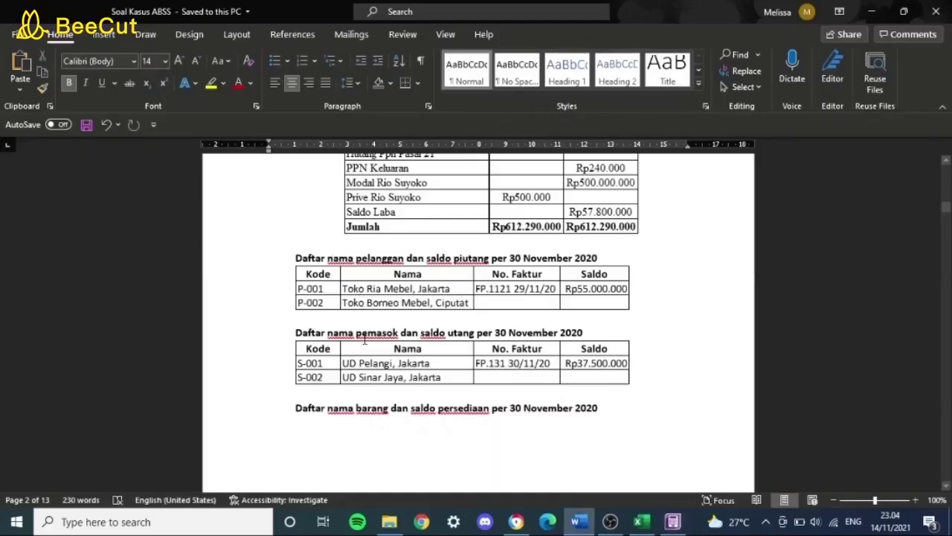
pyautogui.hotkey('alt', 'Tab')
pyautogui.hotkey('alt', 'Tab')
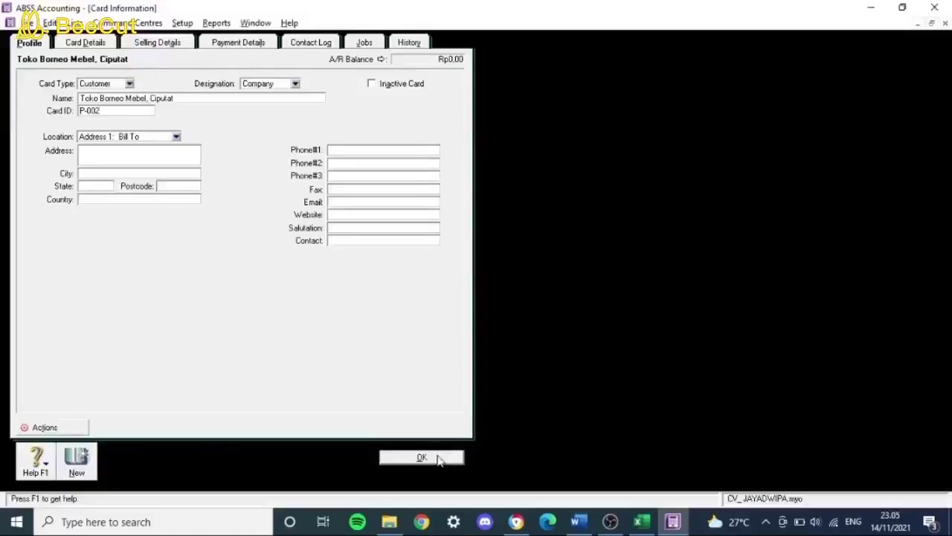
pyautogui.click(422, 458)
# Create a new supplier card in ABSS Accounting and enter the name UD Pelangi, Jakarta from the Word supplier list.
pyautogui.hotkey('alt', 'Tab')
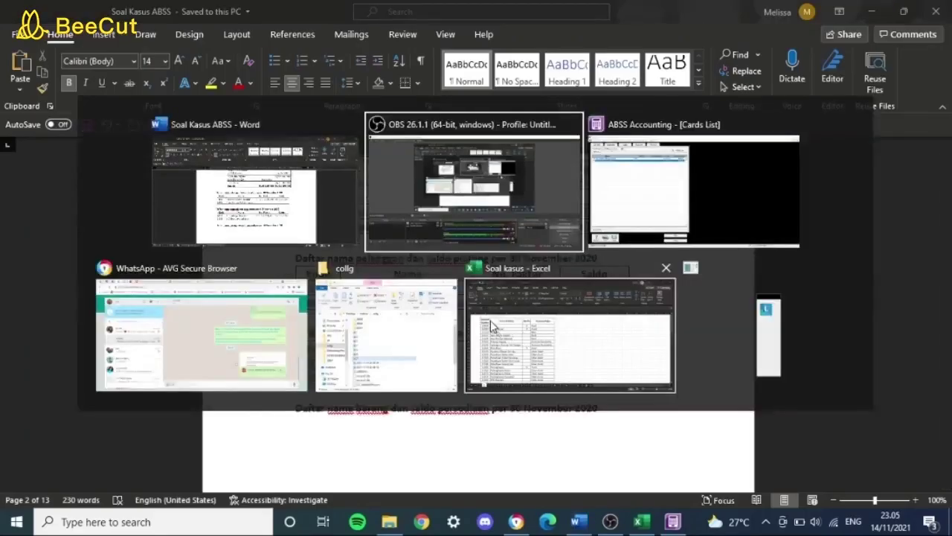
pyautogui.click(167, 46)
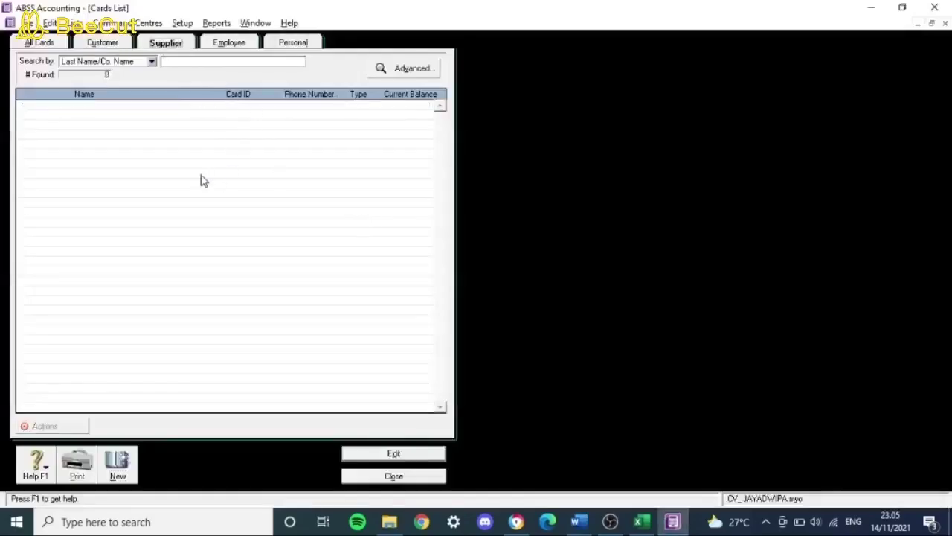
pyautogui.click(119, 463)
pyautogui.hotkey('alt', 'Tab')
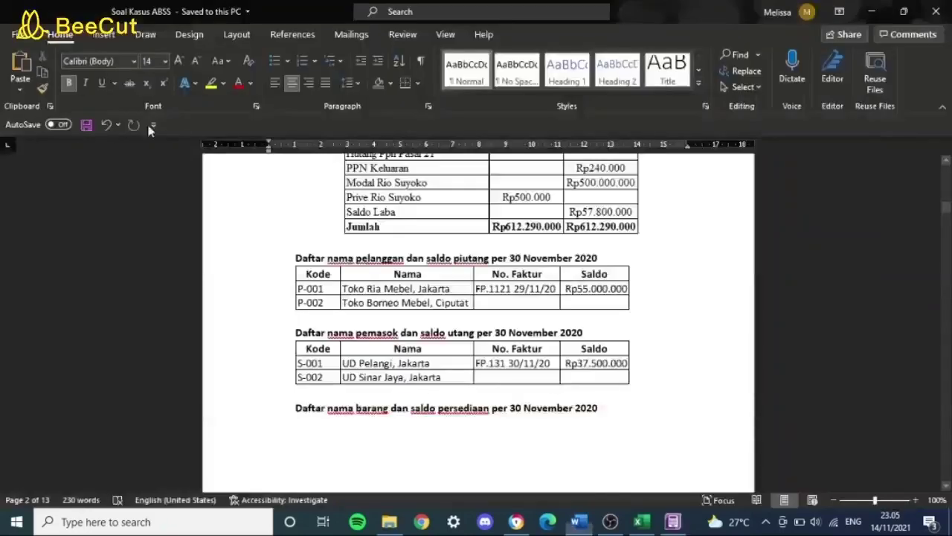
pyautogui.hotkey('alt', 'Tab')
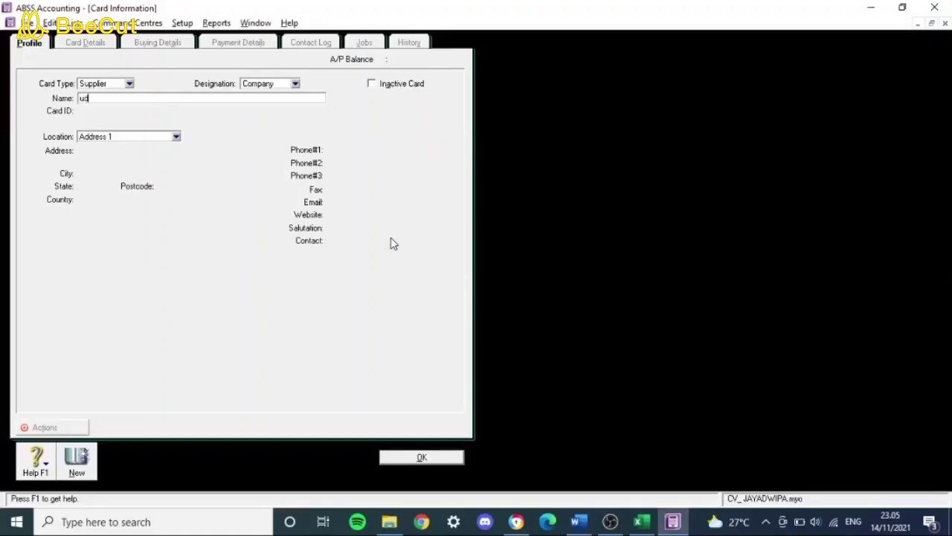
pyautogui.hotkey('alt', 'Tab')
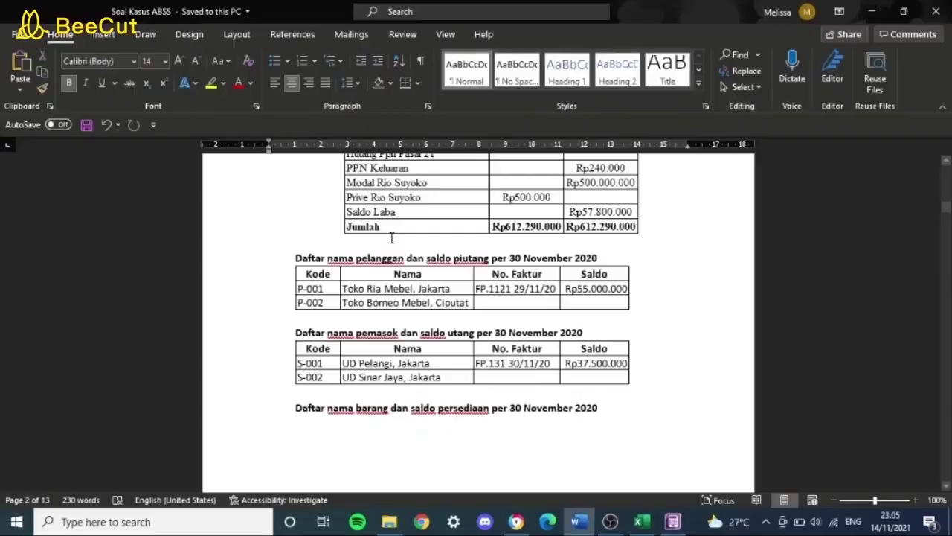
pyautogui.hotkey('alt', 'Tab')
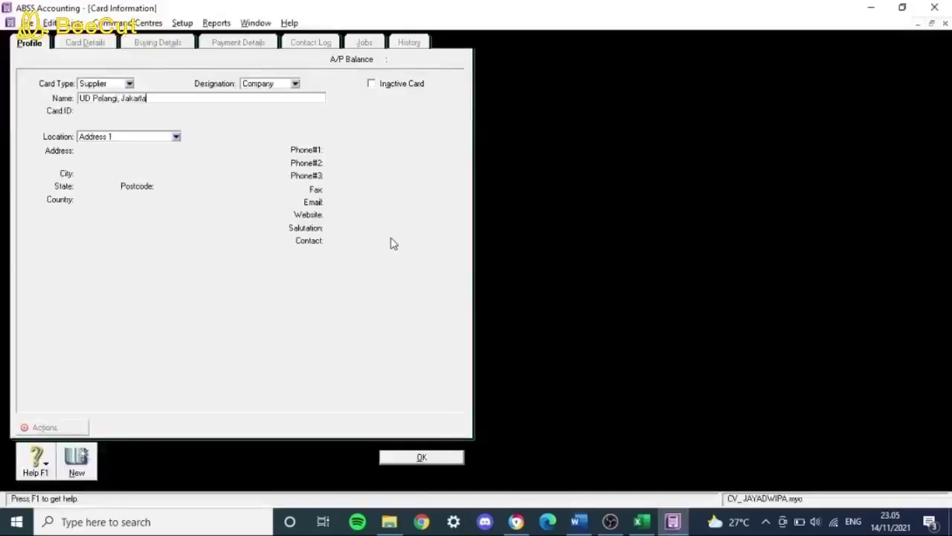
pyautogui.press('Tab')
# Set the card ID of UD Pelangi, Jakarta to its supplier code from the Word list and start another supplier card.
pyautogui.hotkey('alt', 'Tab')
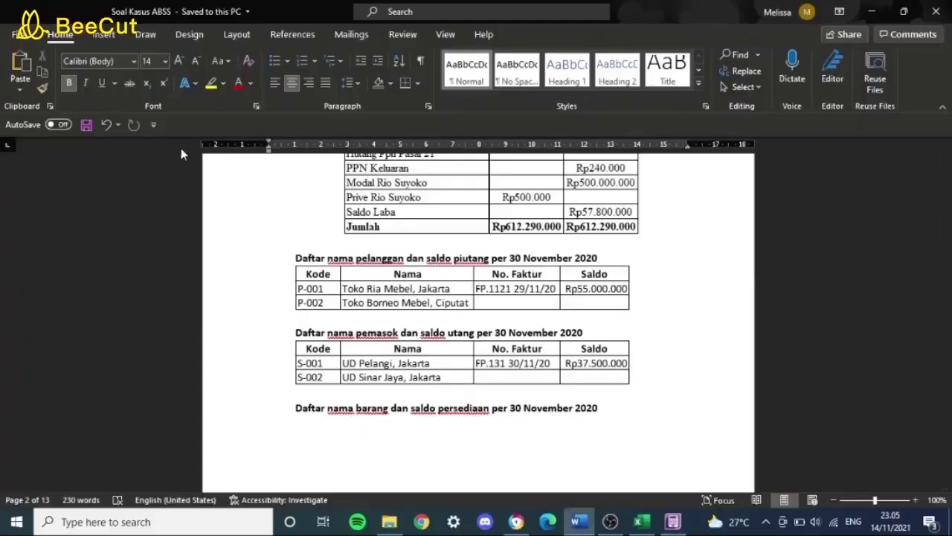
pyautogui.hotkey('alt', 'Tab')
pyautogui.click(115, 110)
pyautogui.write('S-001')
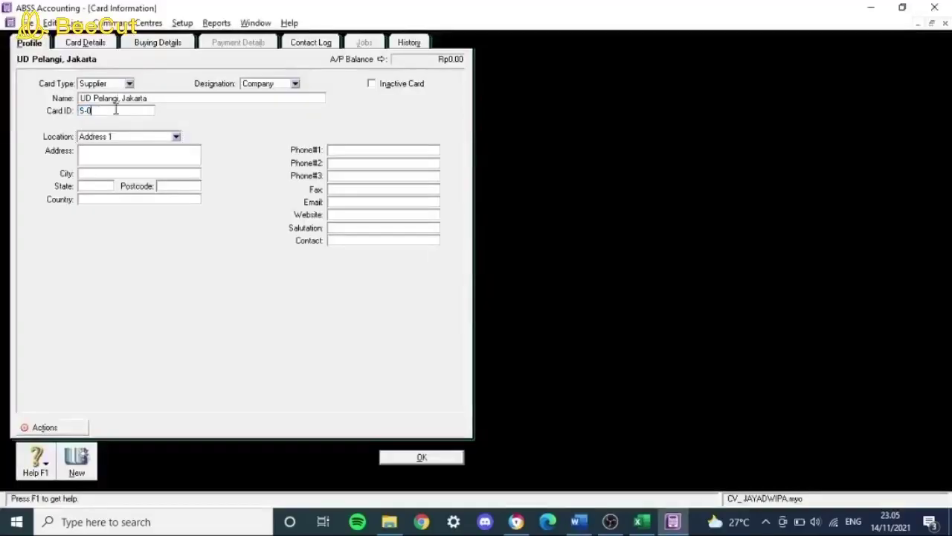
pyautogui.click(80, 466)
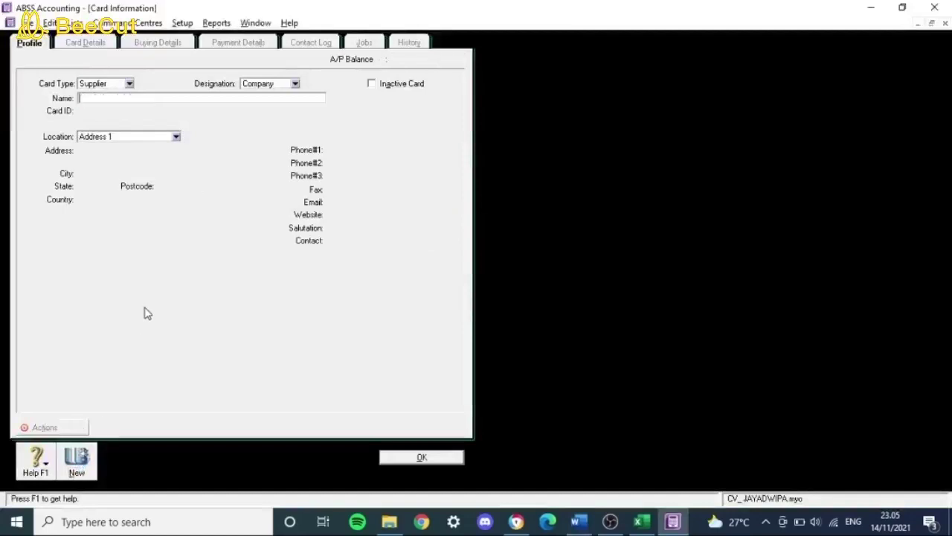
pyautogui.hotkey('alt', 'Tab')
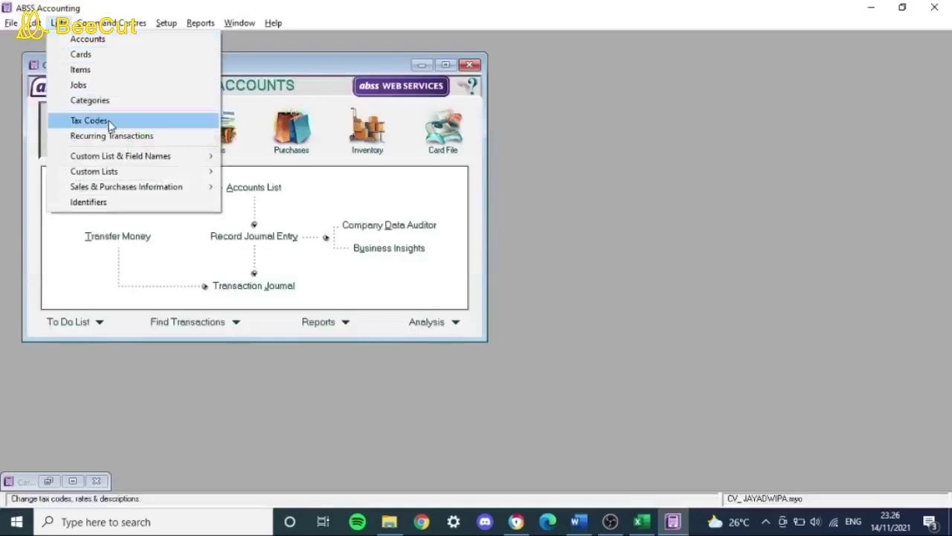
# Create a new tax code PPN with the tax type Value Added Tax and a rate of 10%.
pyautogui.click(111, 123)
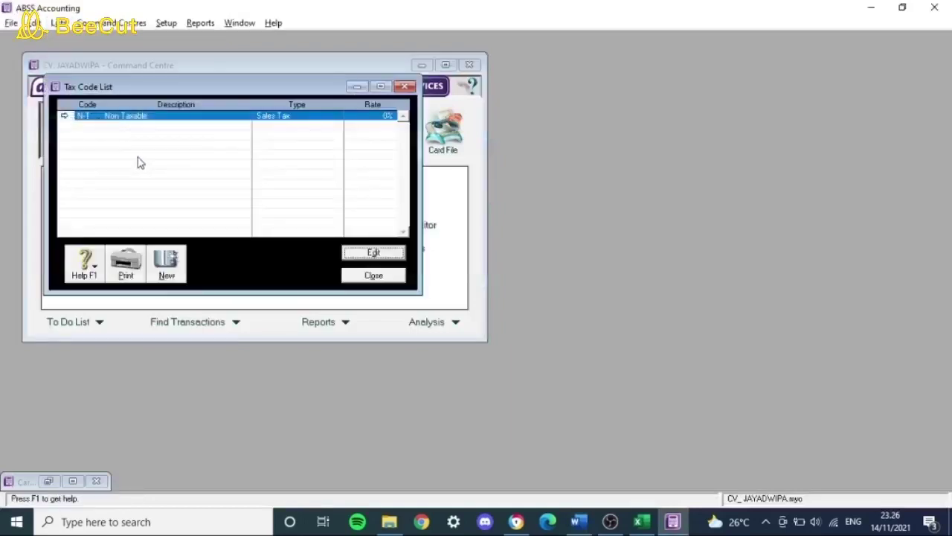
pyautogui.click(166, 268)
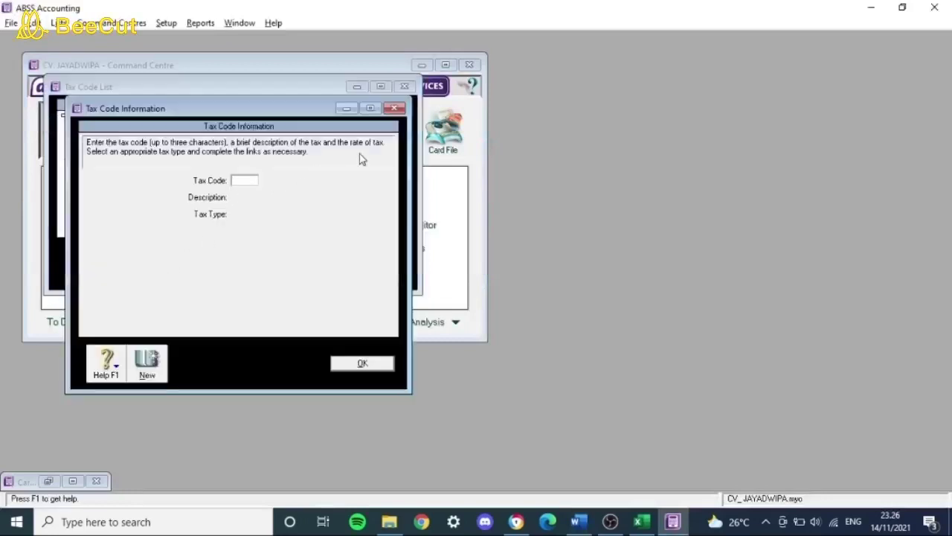
pyautogui.press('Tab')
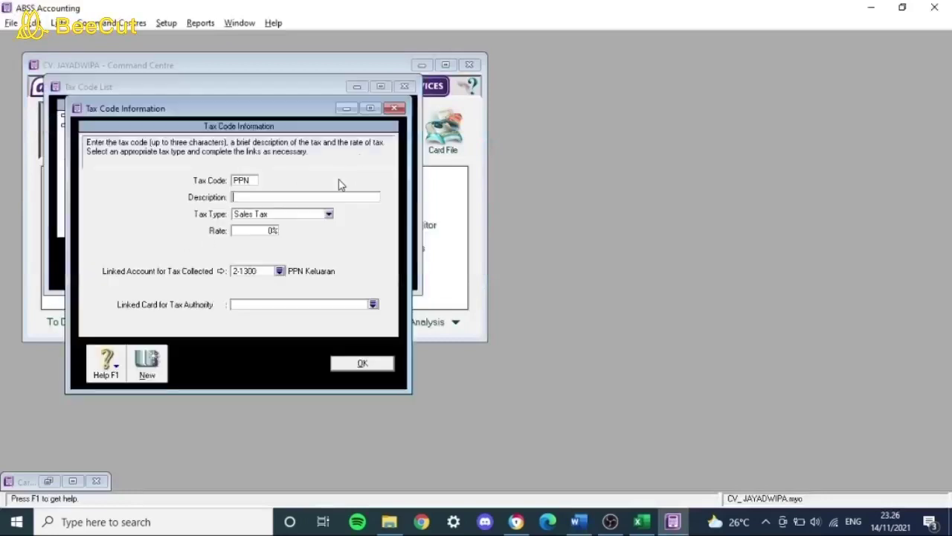
pyautogui.click(287, 216)
pyautogui.click(287, 255)
pyautogui.click(245, 232)
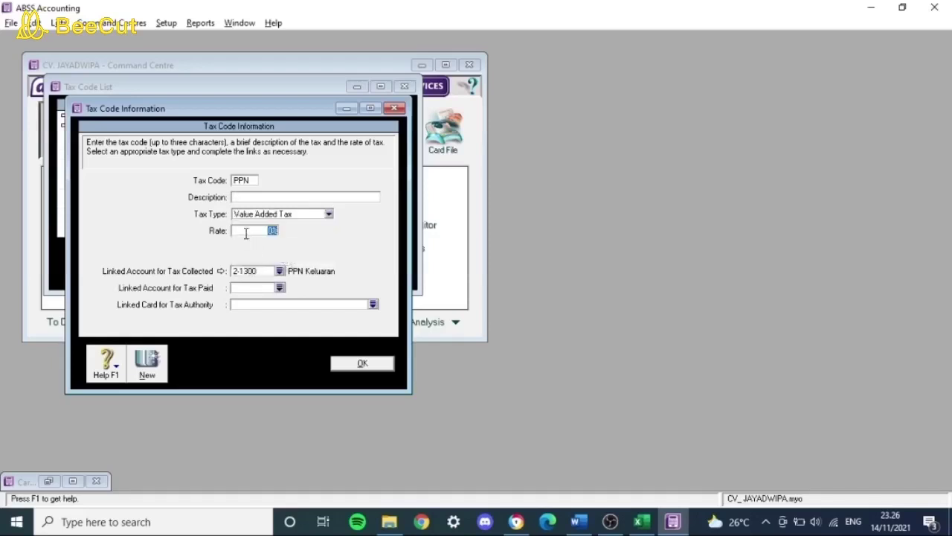
pyautogui.write('10')
pyautogui.press('Tab')
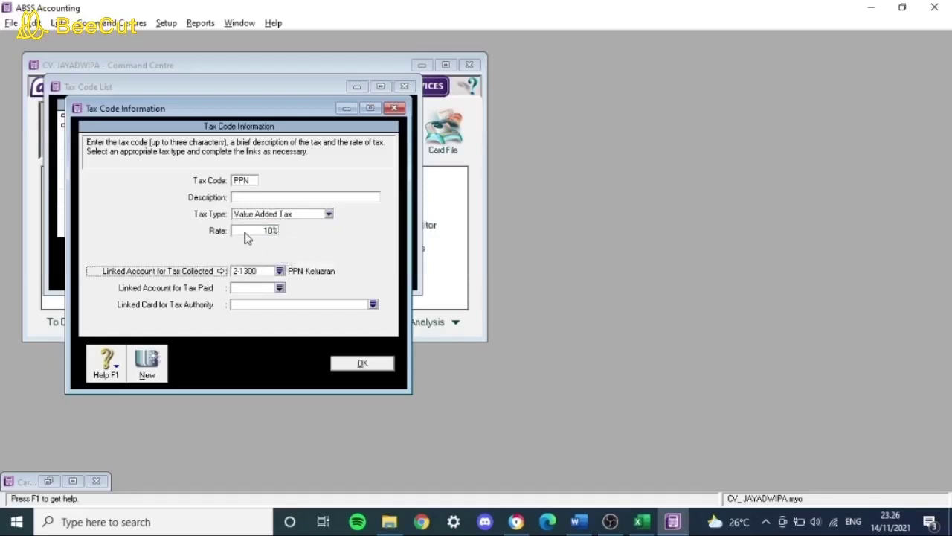
# Link the PPN tax code's tax paid to the PPN Masukan account, then save the code and close the tax code list.
pyautogui.click(279, 289)
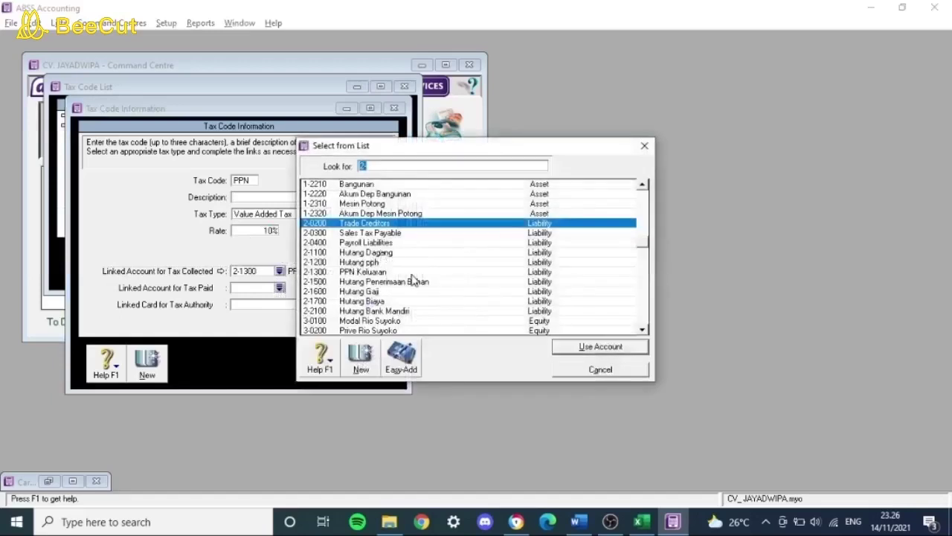
pyautogui.scroll(4, 401, 276)
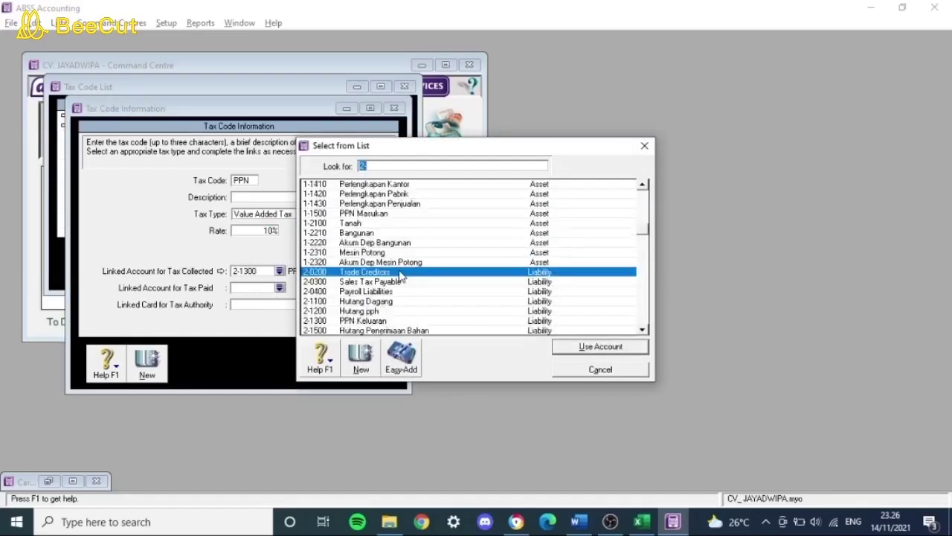
pyautogui.write('1-1500')
pyautogui.click(599, 346)
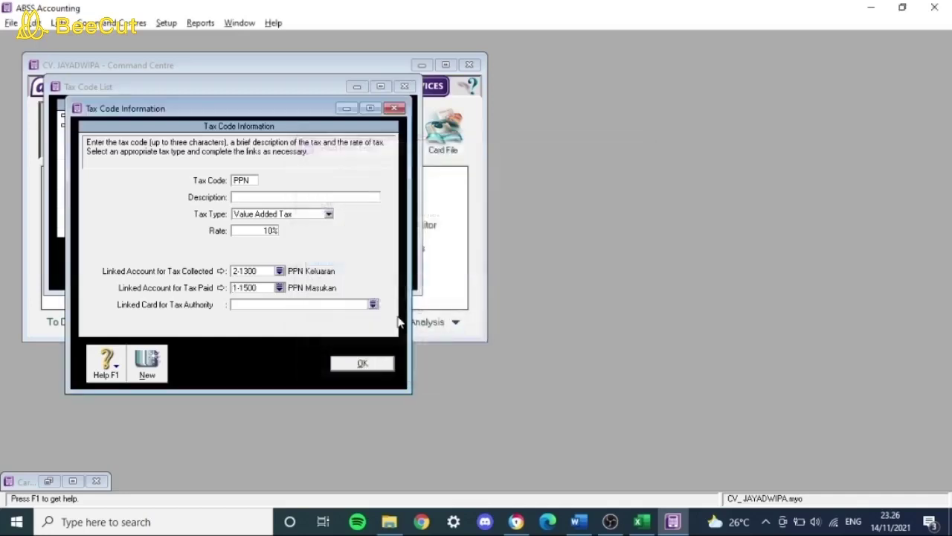
pyautogui.click(371, 361)
pyautogui.click(373, 276)
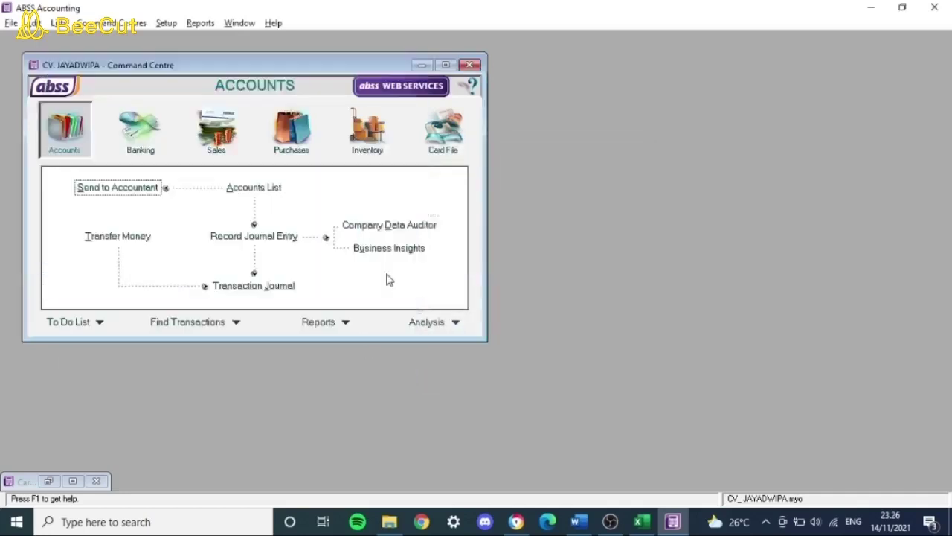
# Open the customer balances, check the receivable in the Word document, and start a historical sale for Toko Ria Mebel, Jakarta.
pyautogui.click(166, 22)
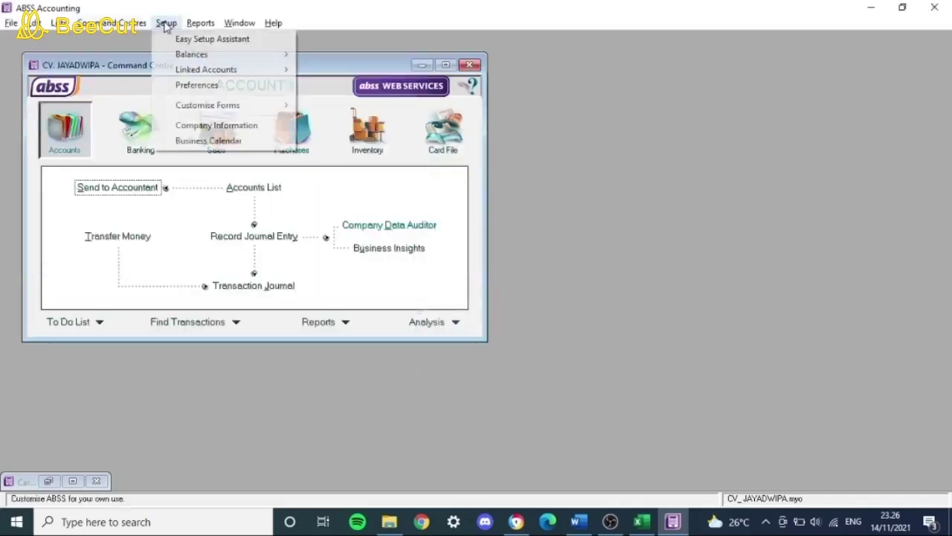
pyautogui.click(238, 54)
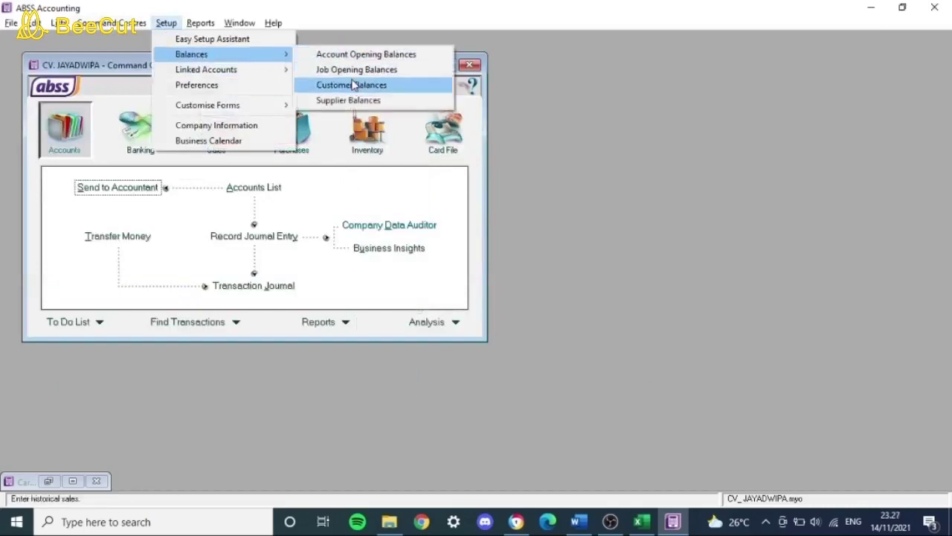
pyautogui.click(346, 84)
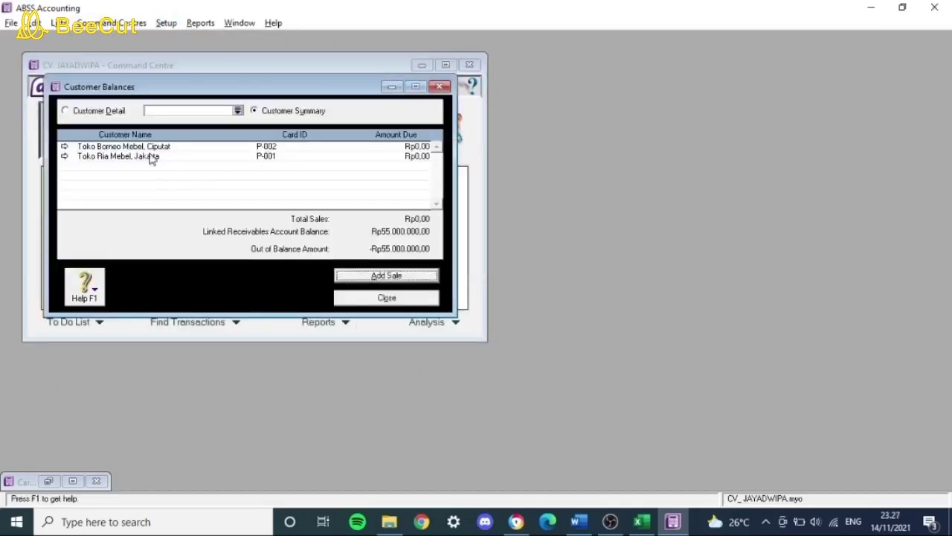
pyautogui.hotkey('alt', 'Tab')
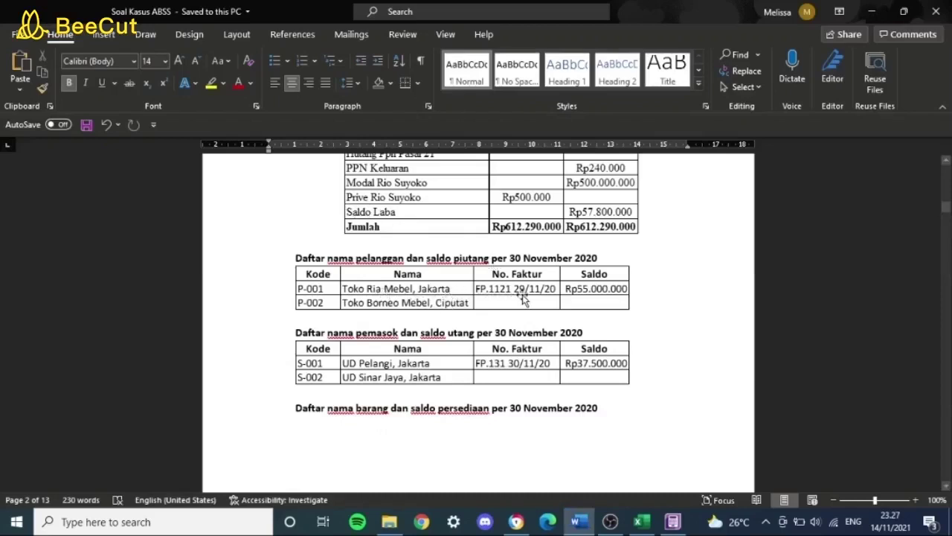
pyautogui.hotkey('alt', 'Tab')
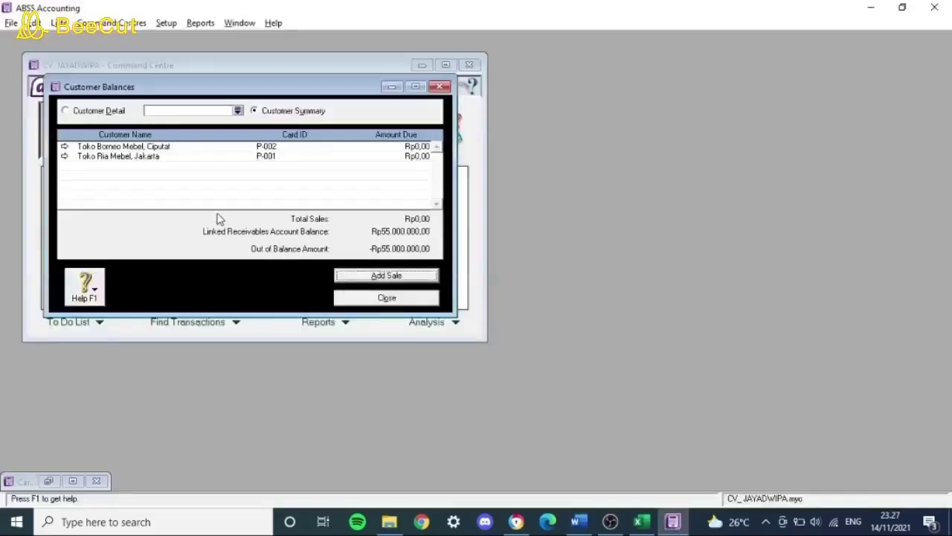
pyautogui.doubleClick(130, 157)
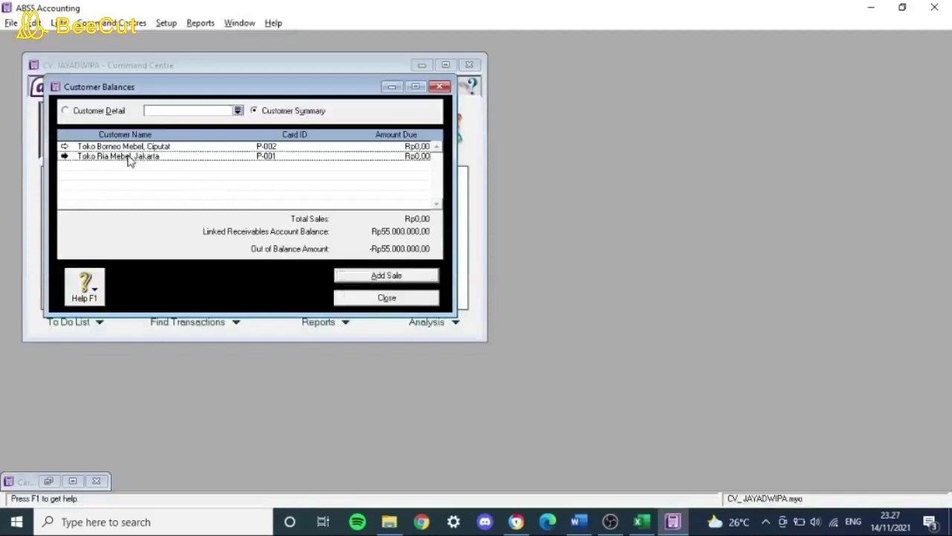
pyautogui.click(378, 276)
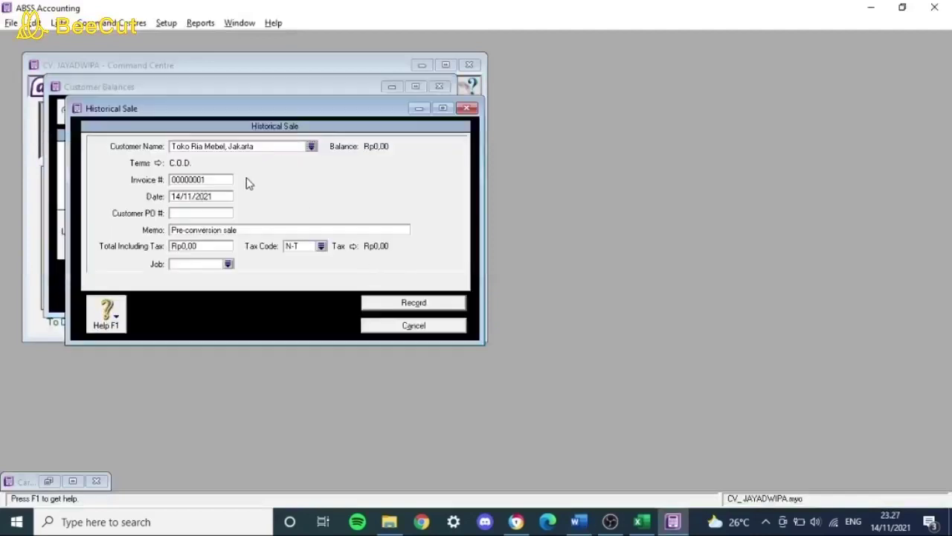
# Enter the invoice number from the Word customer list in the historical sale and set its date to 29/11/2020.
pyautogui.doubleClick(198, 179)
pyautogui.hotkey('alt', 'Tab')
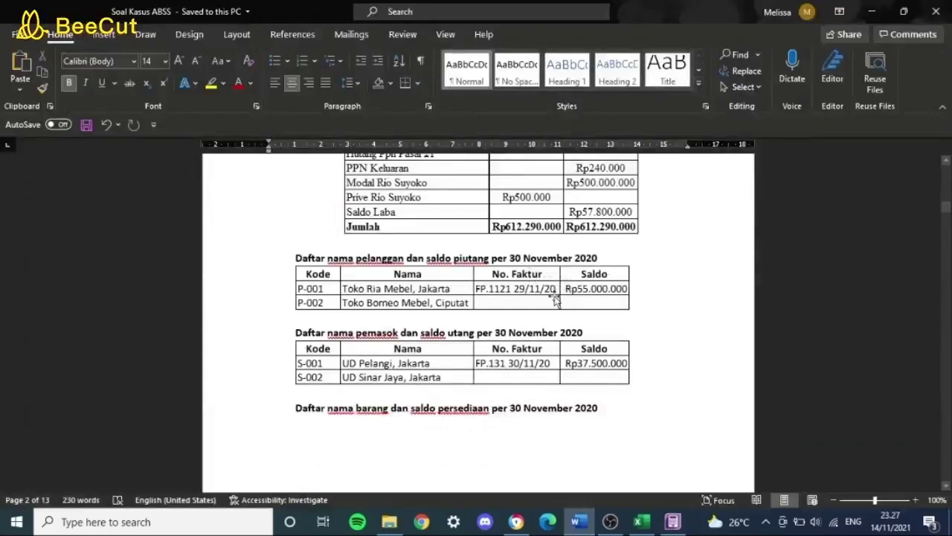
pyautogui.hotkey('alt', 'Tab')
pyautogui.write('FP.1121')
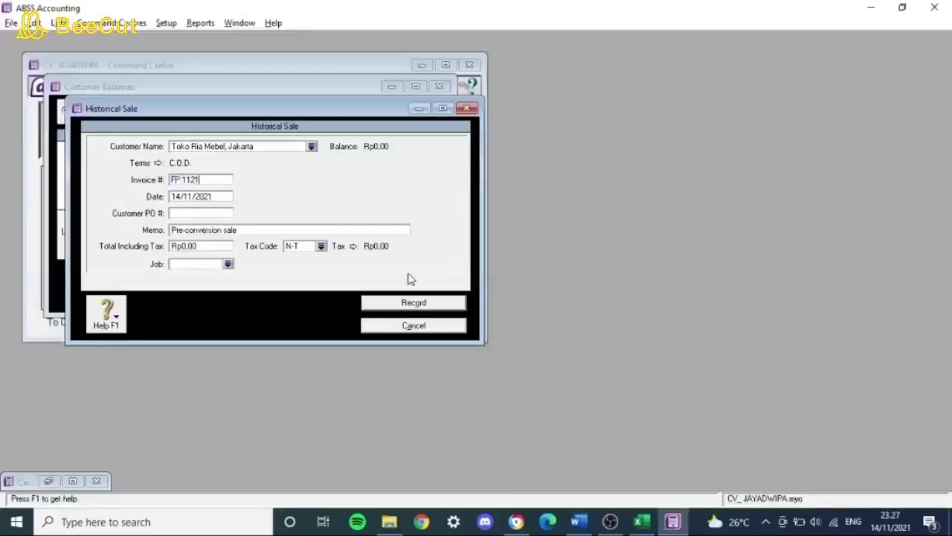
pyautogui.hotkey('alt', 'Tab')
pyautogui.hotkey('alt', 'Tab')
pyautogui.click(187, 196)
pyautogui.write('29/11/2020')
# Set the historical sale's total including tax to Rp55.000.000, record it, and close the customer balances.
pyautogui.hotkey('alt', 'Tab')
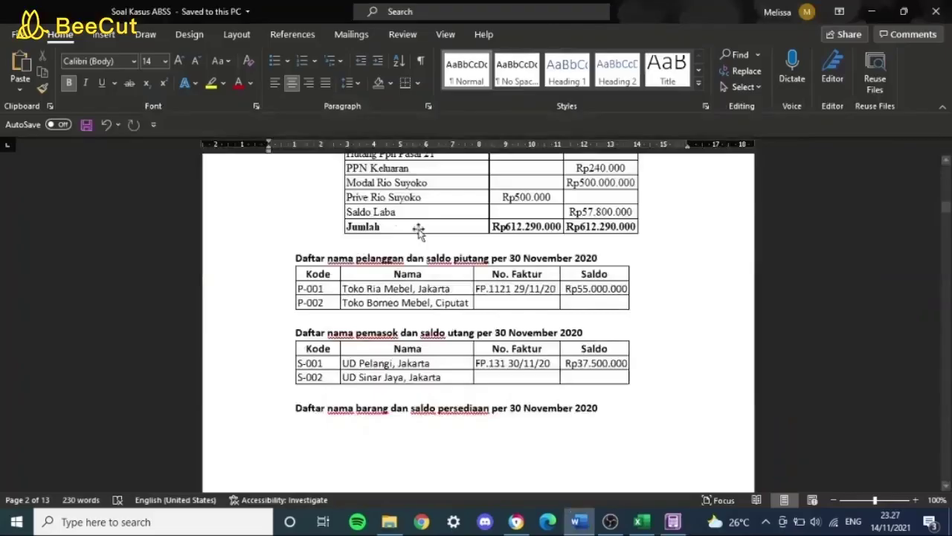
pyautogui.hotkey('alt', 'Tab')
pyautogui.click(206, 246)
pyautogui.write('5')
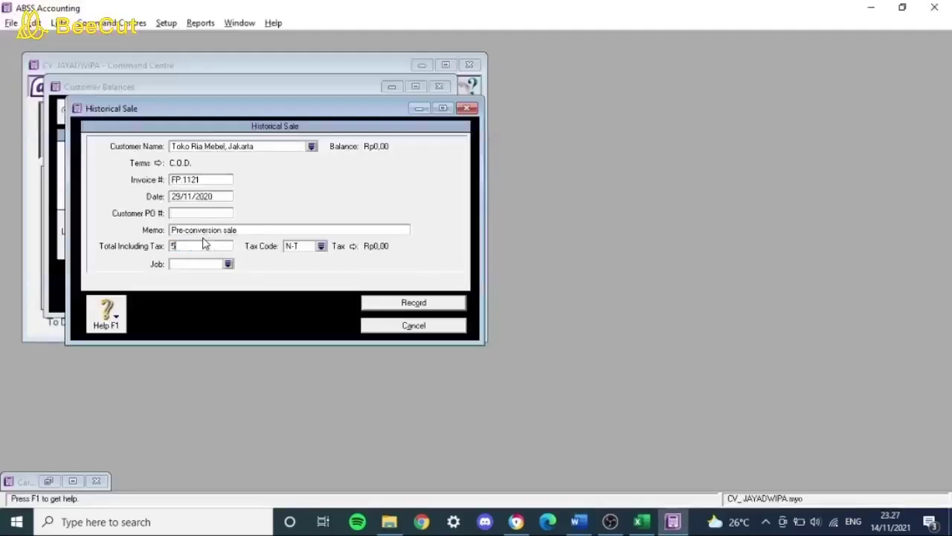
pyautogui.write('5.000.000')
pyautogui.press('Tab')
pyautogui.click(428, 303)
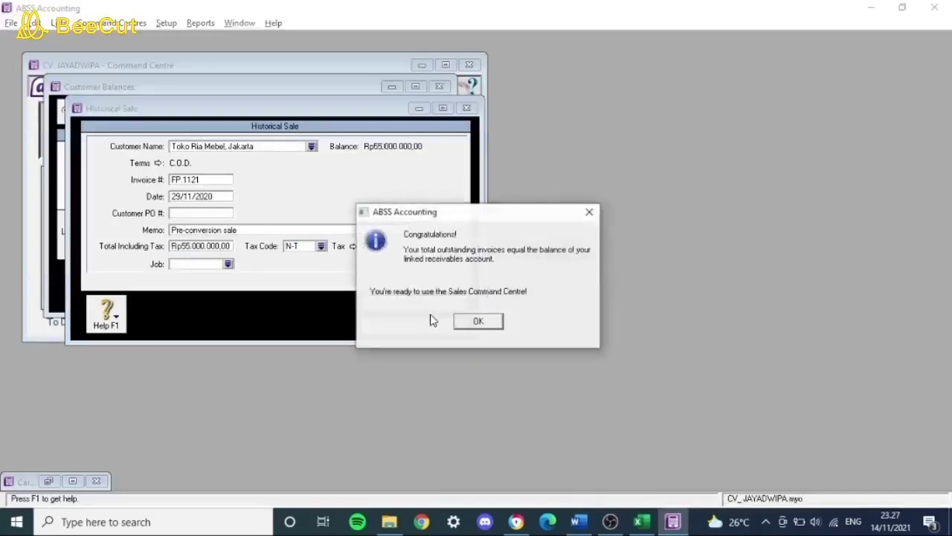
pyautogui.click(480, 321)
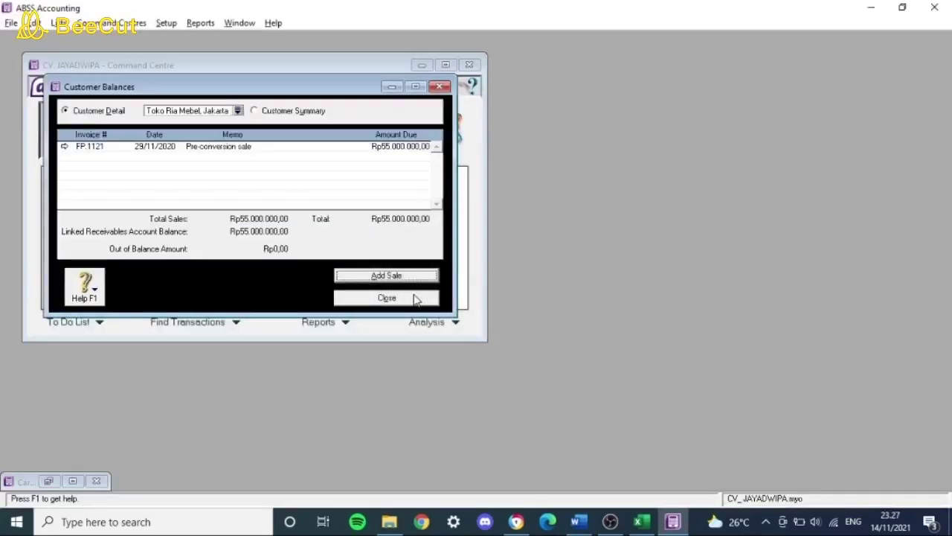
pyautogui.click(415, 298)
# Check the supplier payable in the Word document, open the supplier balances, and start a historical purchase for UD Pelangi, Jakarta.
pyautogui.hotkey('alt', 'Tab')
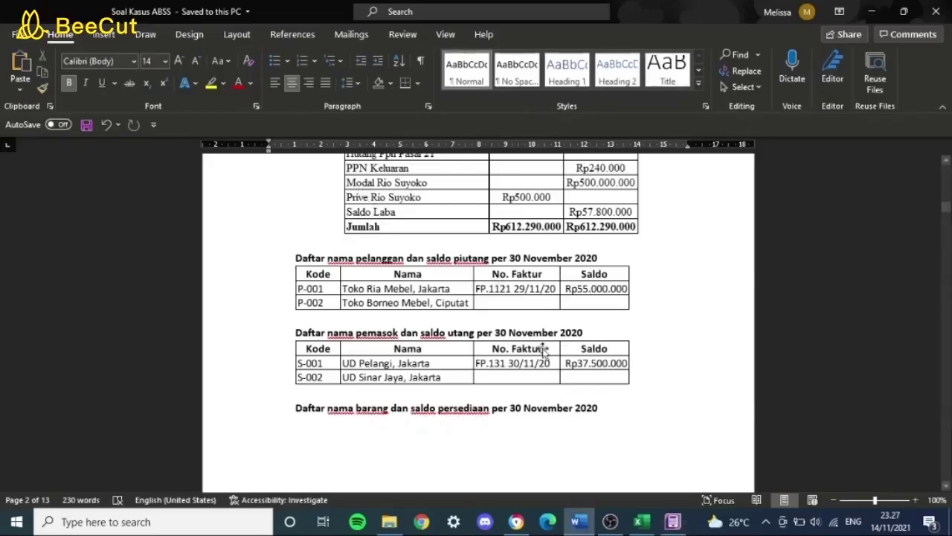
pyautogui.hotkey('alt', 'Tab')
pyautogui.click(172, 24)
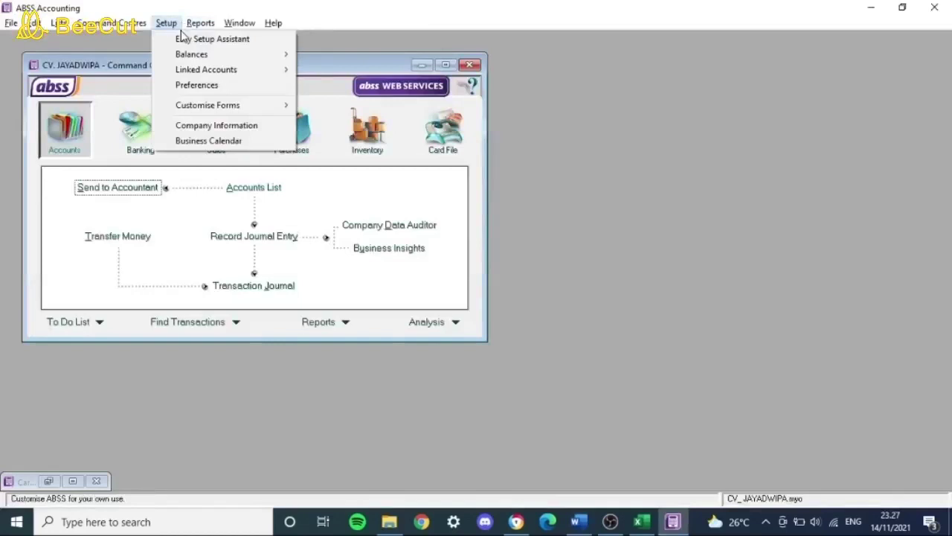
pyautogui.moveTo(220, 59)
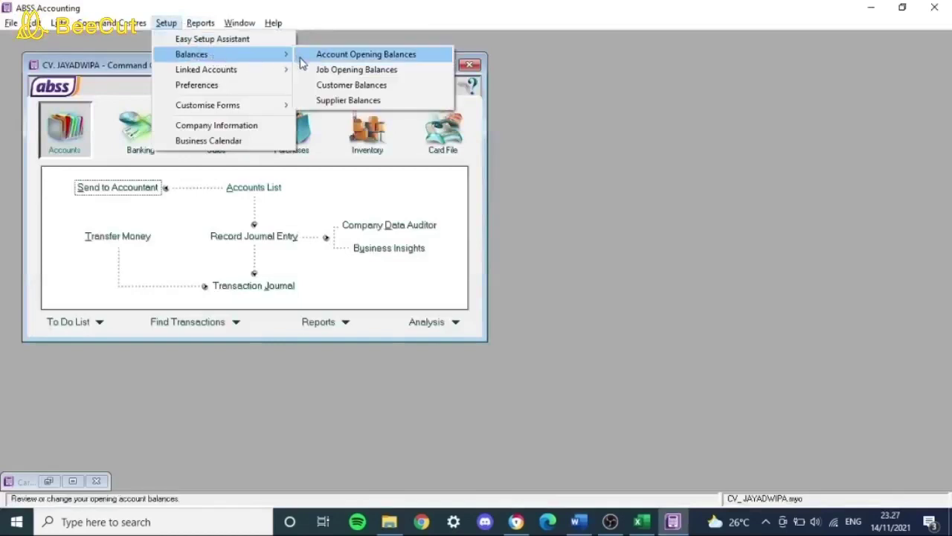
pyautogui.click(361, 101)
pyautogui.hotkey('alt', 'Tab')
pyautogui.hotkey('alt', 'Tab')
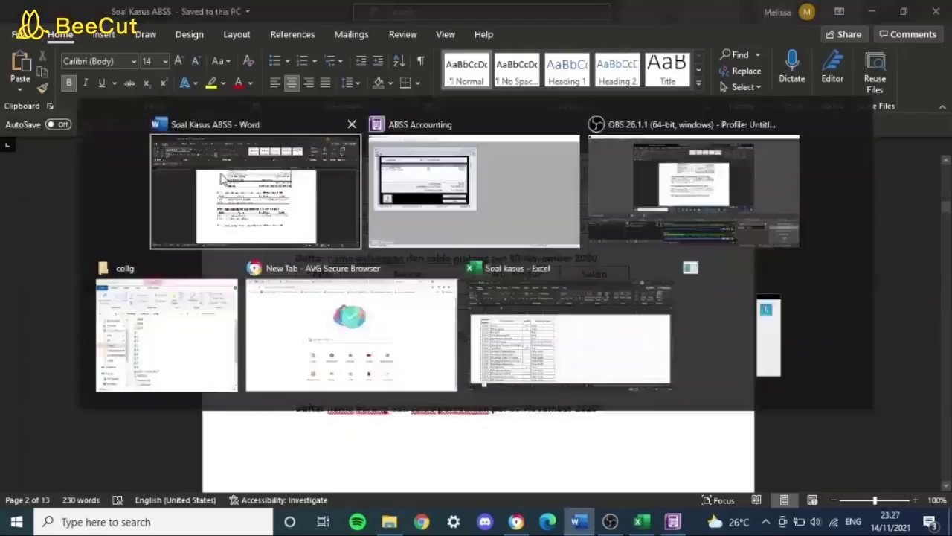
pyautogui.doubleClick(128, 150)
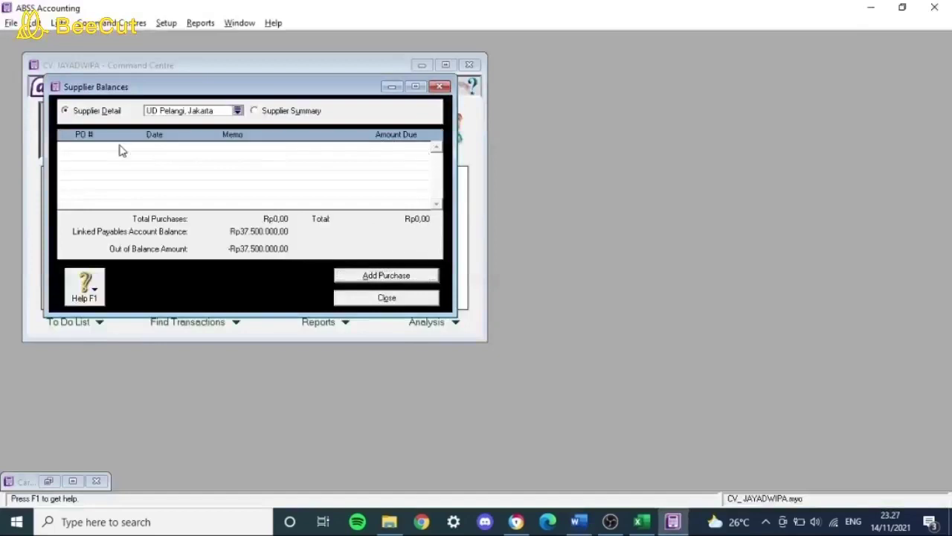
pyautogui.click(386, 277)
pyautogui.press('Tab')
pyautogui.click(221, 180)
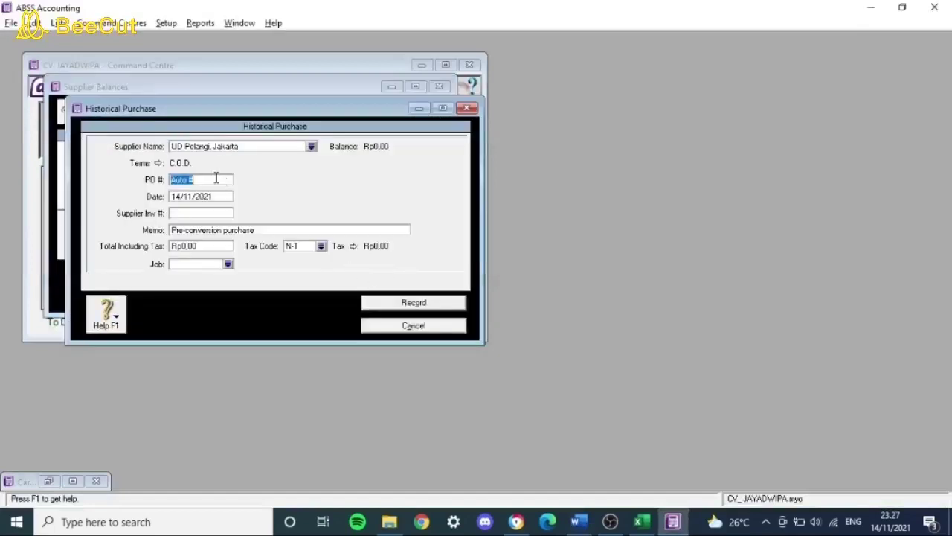
# Enter supplier invoice number FP.131 from the Word supplier list in the historical purchase and set its date to 30/11/2020.
pyautogui.hotkey('alt', 'Tab')
pyautogui.hotkey('alt', 'Tab')
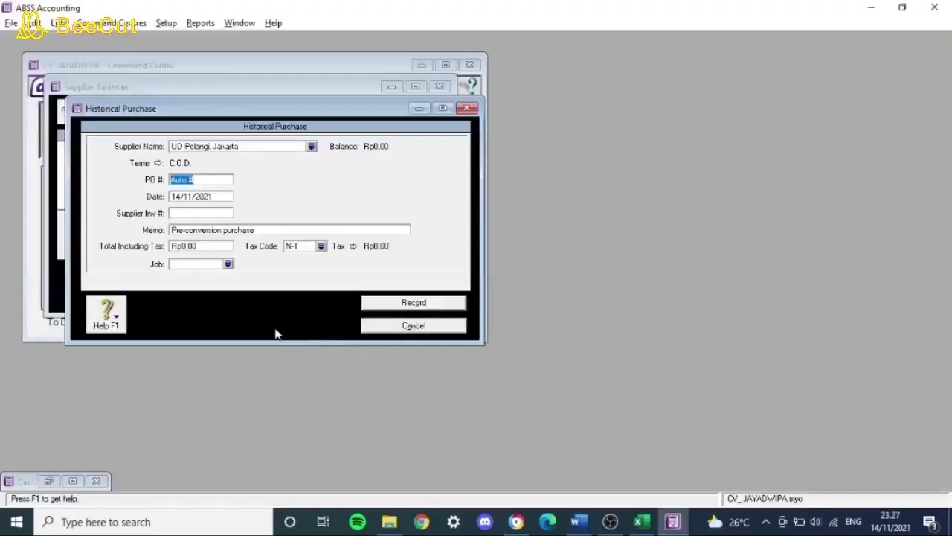
pyautogui.click(196, 215)
pyautogui.hotkey('alt', 'Tab')
pyautogui.hotkey('alt', 'Tab')
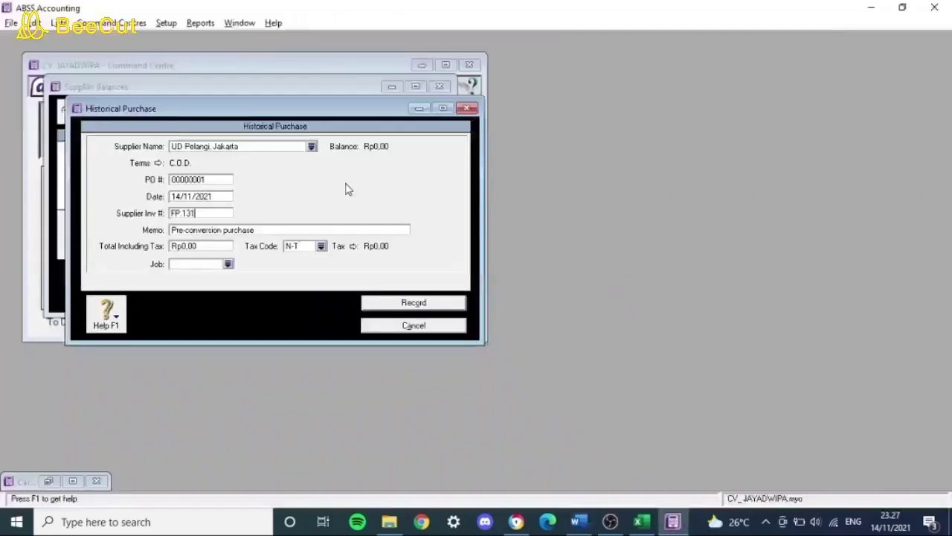
pyautogui.click(214, 196)
pyautogui.write('30')
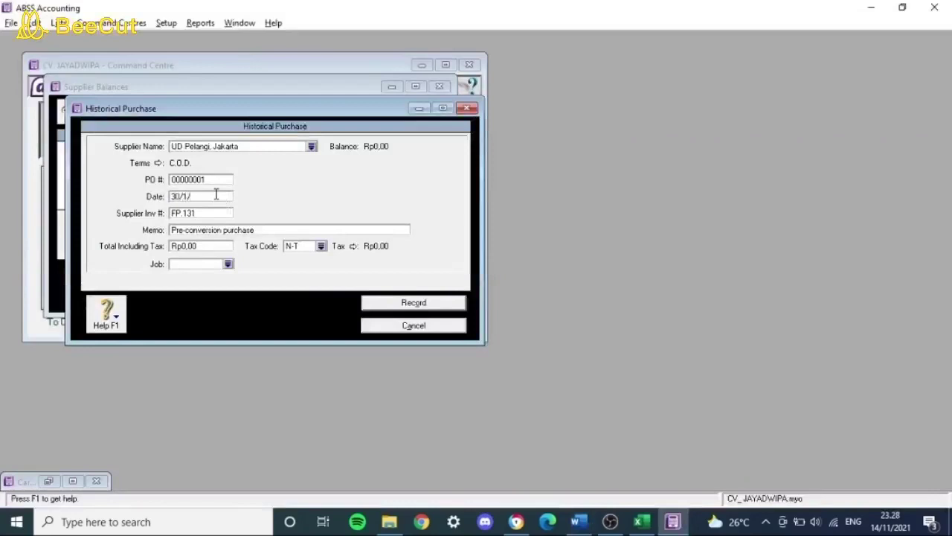
pyautogui.write('/11/2020')
pyautogui.press('Tab')
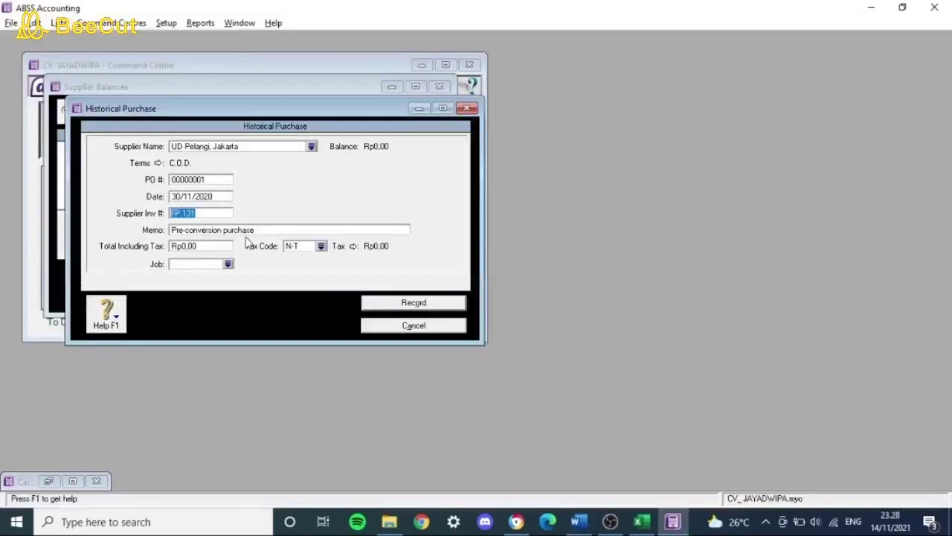
# Set the historical purchase's total including tax to Rp37.500.000, record it, and close the supplier balances.
pyautogui.hotkey('alt', 'Tab')
pyautogui.hotkey('alt', 'Tab')
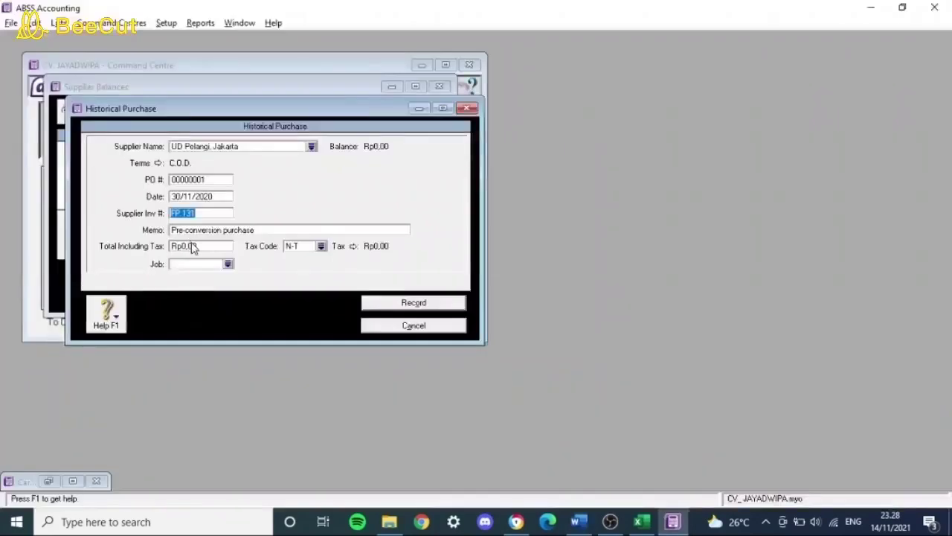
pyautogui.click(194, 247)
pyautogui.write('37500000')
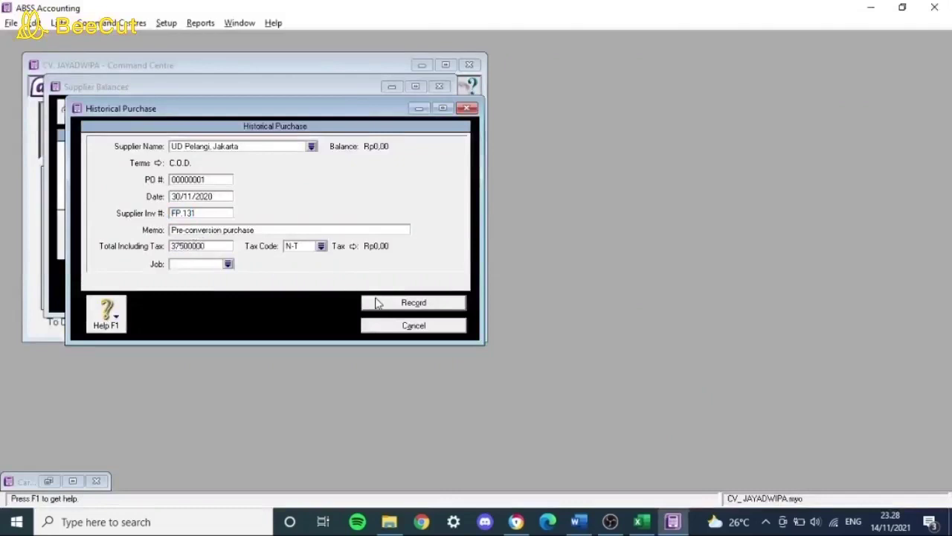
pyautogui.click(205, 231)
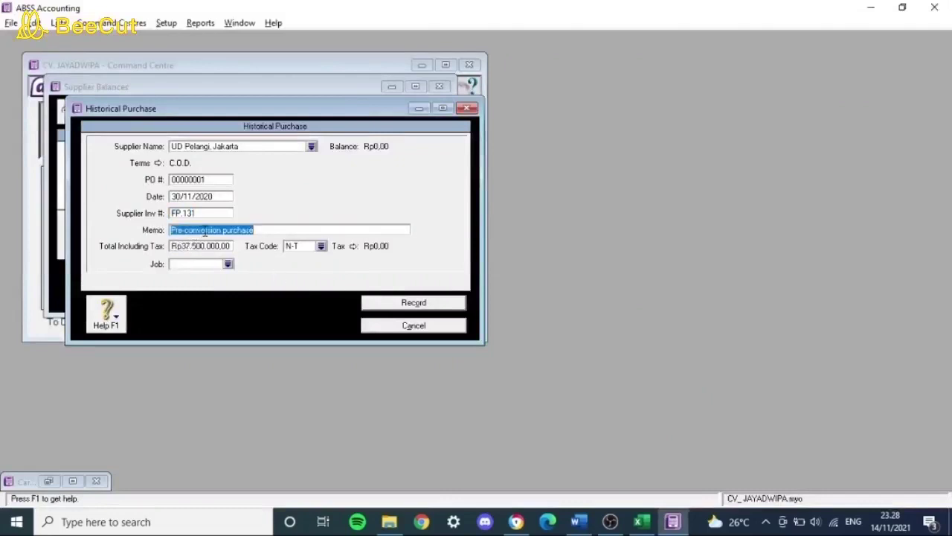
pyautogui.click(430, 303)
pyautogui.click(488, 319)
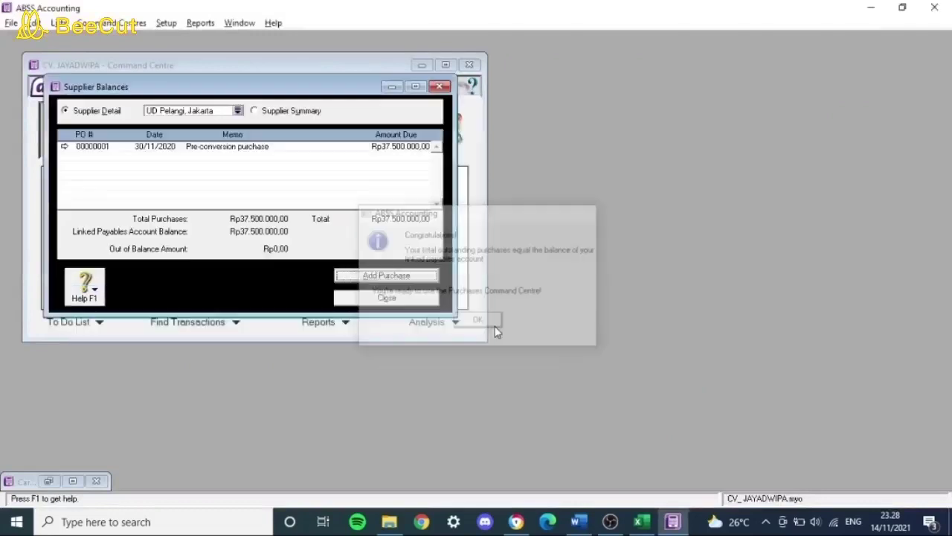
pyautogui.click(386, 298)
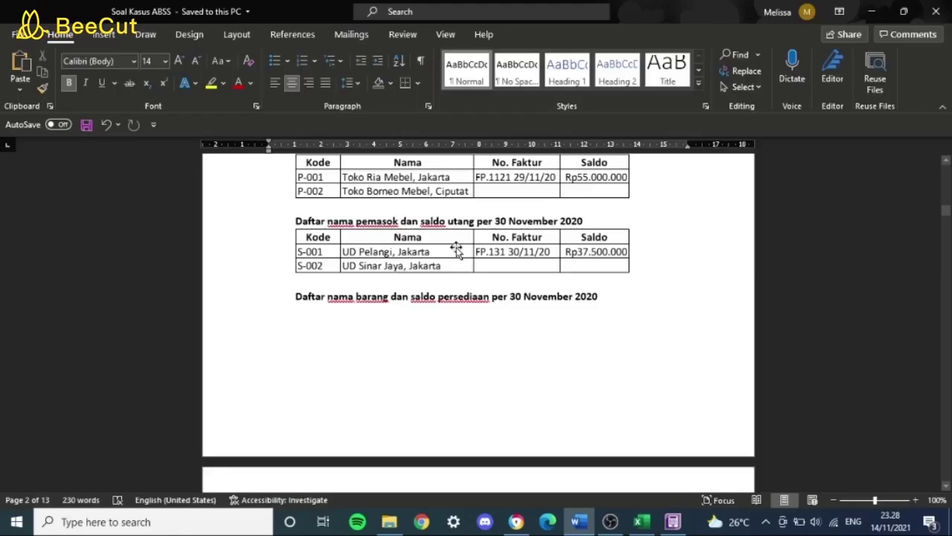
# Check the inventory table in the Word document and start a new item marked as bought and inventoried in the items list.
pyautogui.scroll(-7, 461, 249)
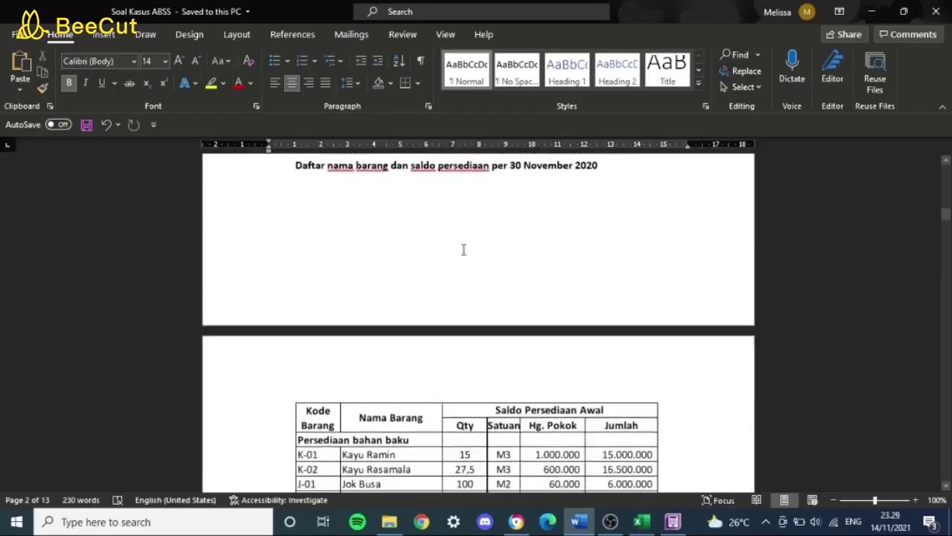
pyautogui.hotkey('alt', 'Tab')
pyautogui.click(58, 23)
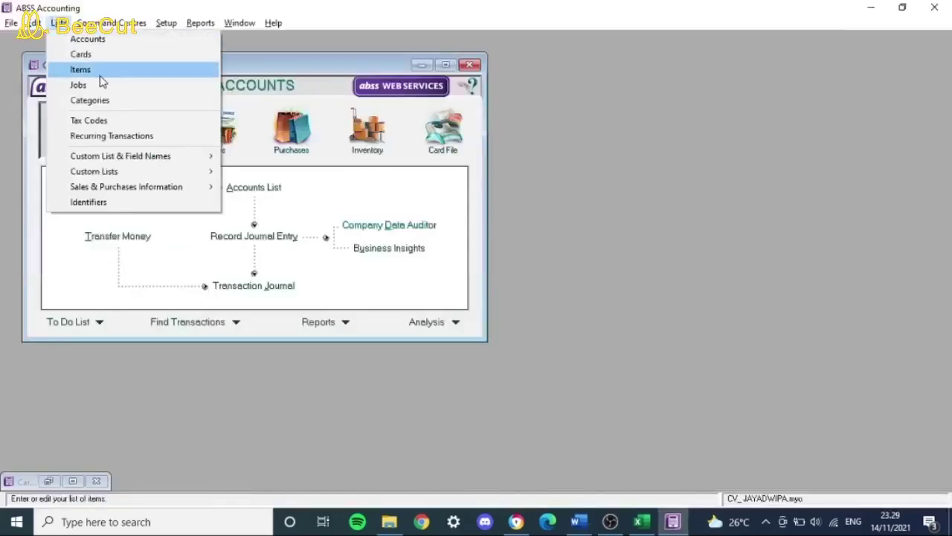
pyautogui.click(99, 69)
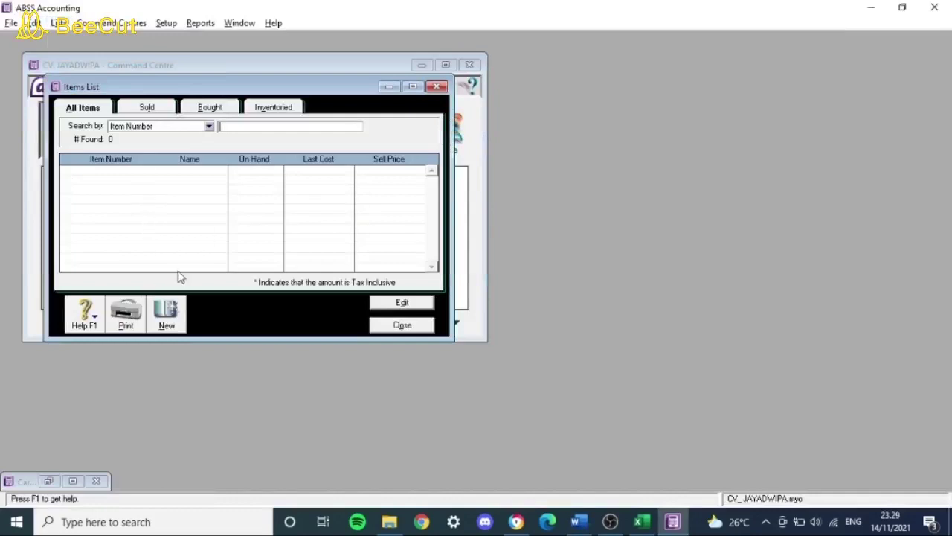
pyautogui.click(168, 311)
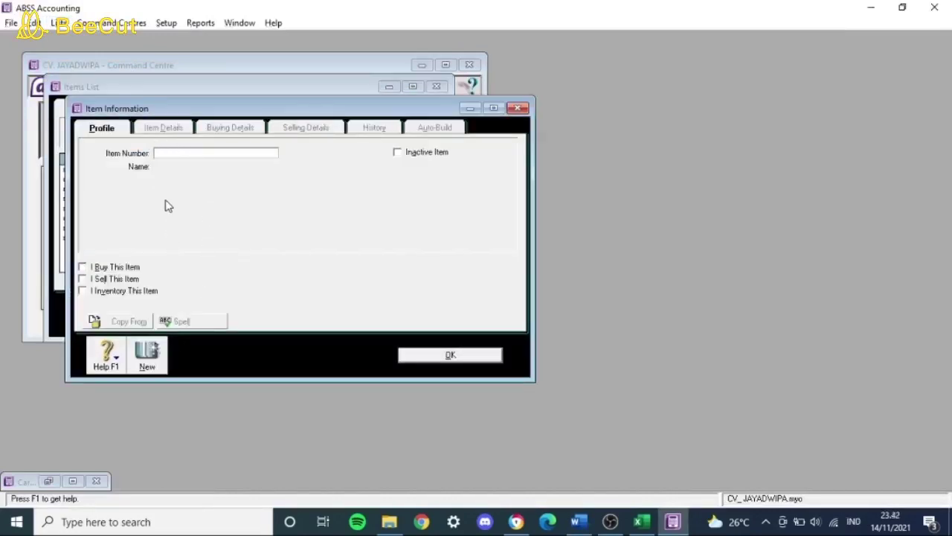
pyautogui.click(125, 269)
pyautogui.click(115, 293)
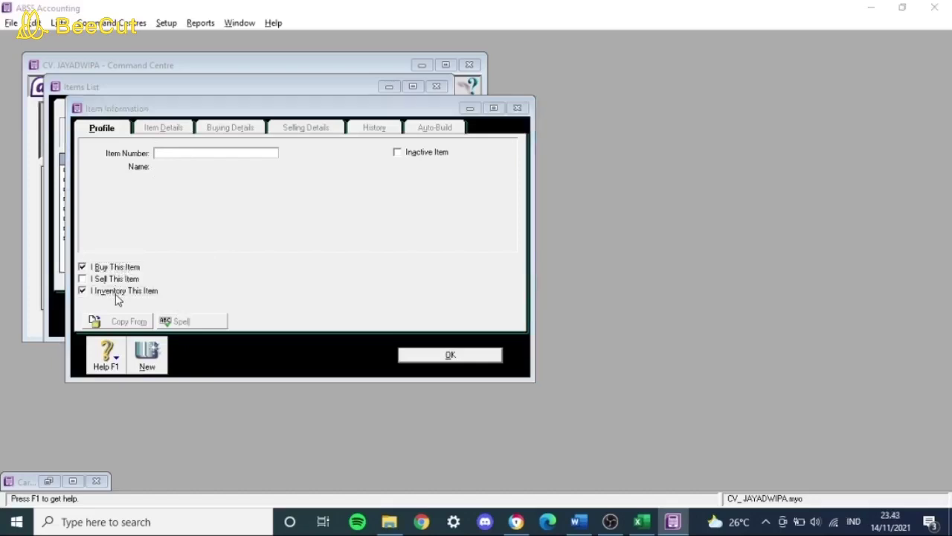
pyautogui.hotkey('alt', 'Tab')
pyautogui.hotkey('alt', 'Tab')
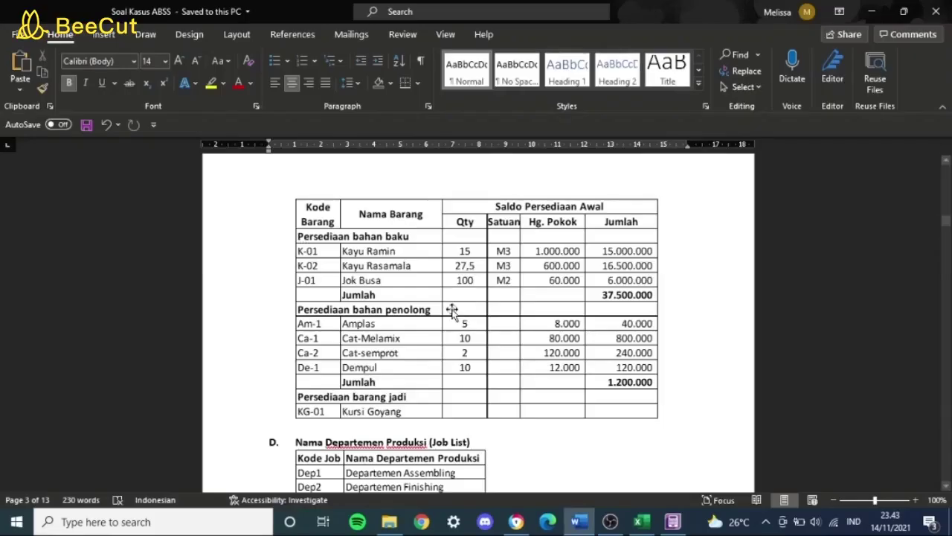
pyautogui.hotkey('alt', 'Tab')
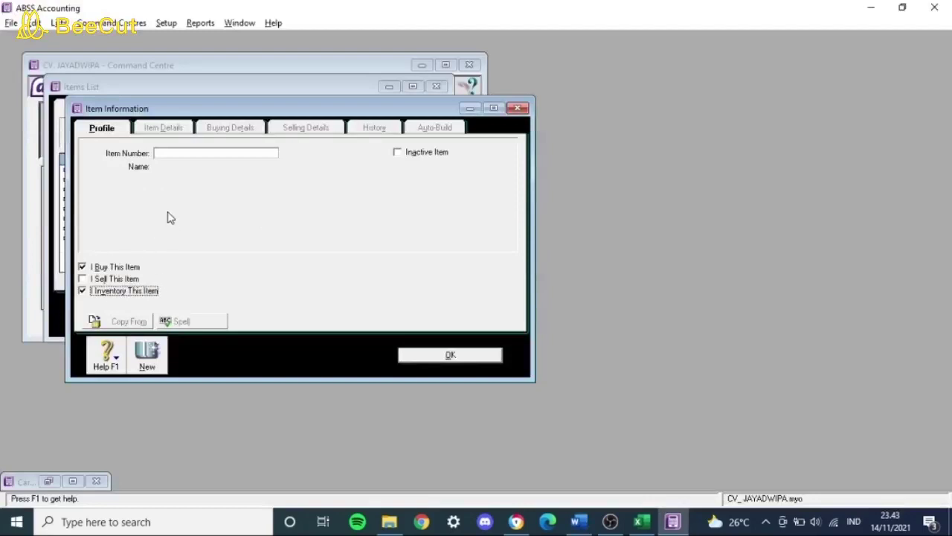
# Enter item number K-01 and the name Kayu Ramin from the Word inventory table for the new item.
pyautogui.click(185, 153)
pyautogui.hotkey('alt', 'Tab')
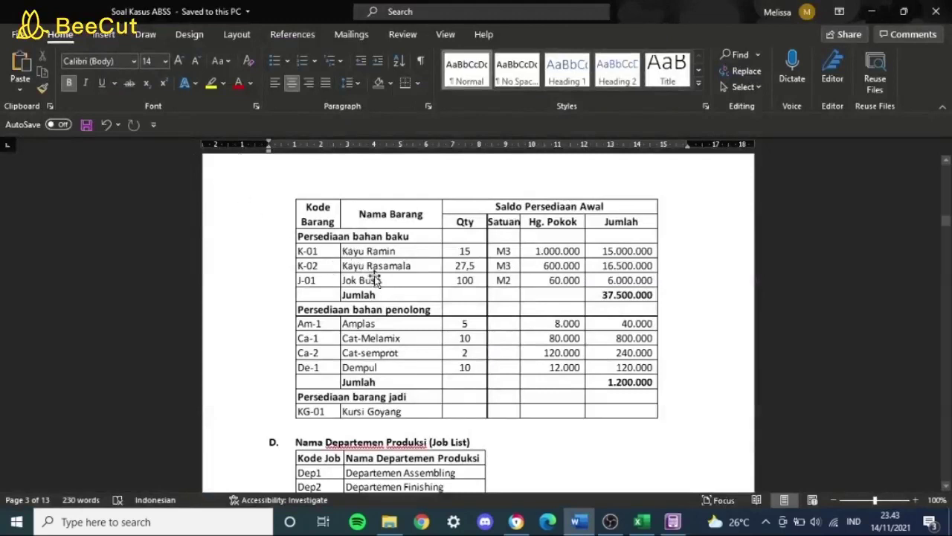
pyautogui.hotkey('alt', 'Tab')
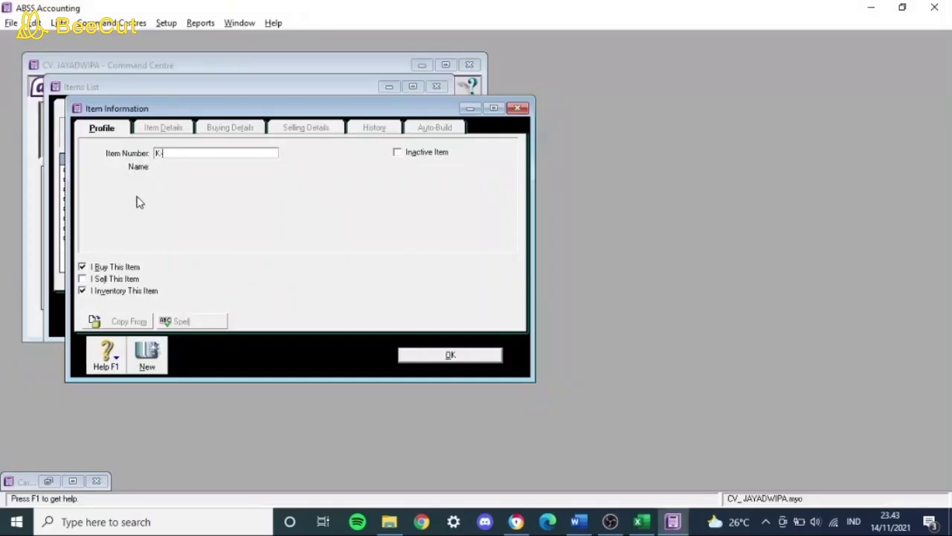
pyautogui.hotkey('alt', 'Tab')
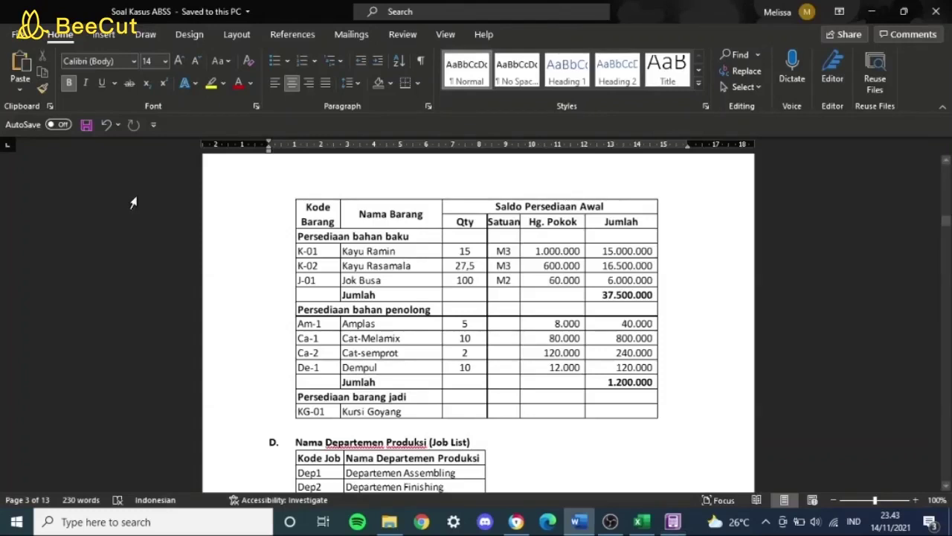
pyautogui.hotkey('alt', 'Tab')
pyautogui.write('Kayu Ramin')
pyautogui.press('Tab')
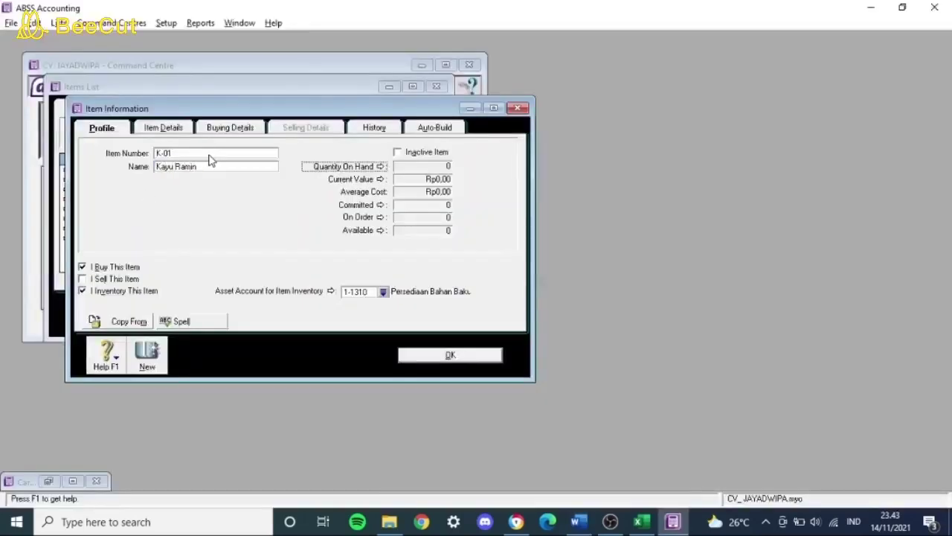
# Select Persediaan Bahan Baku as the inventory asset account for Kayu Ramin, checking its category in the Word inventory table.
pyautogui.click(367, 293)
pyautogui.hotkey('alt', 'Tab')
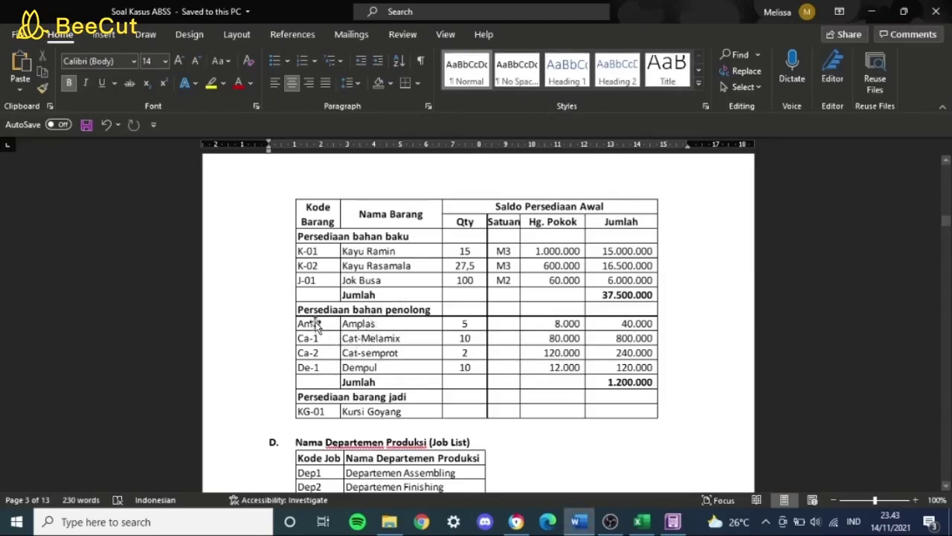
pyautogui.hotkey('alt', 'Tab')
pyautogui.click(383, 291)
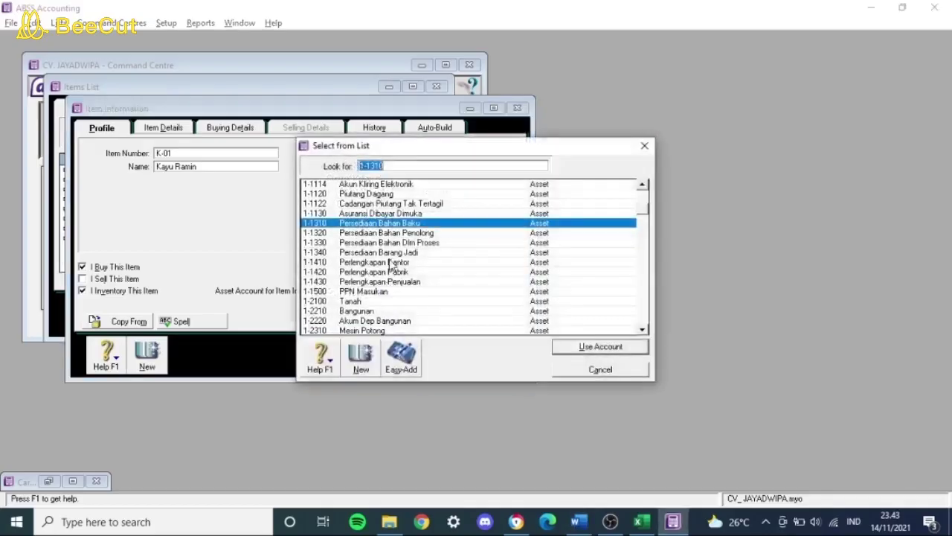
pyautogui.click(408, 233)
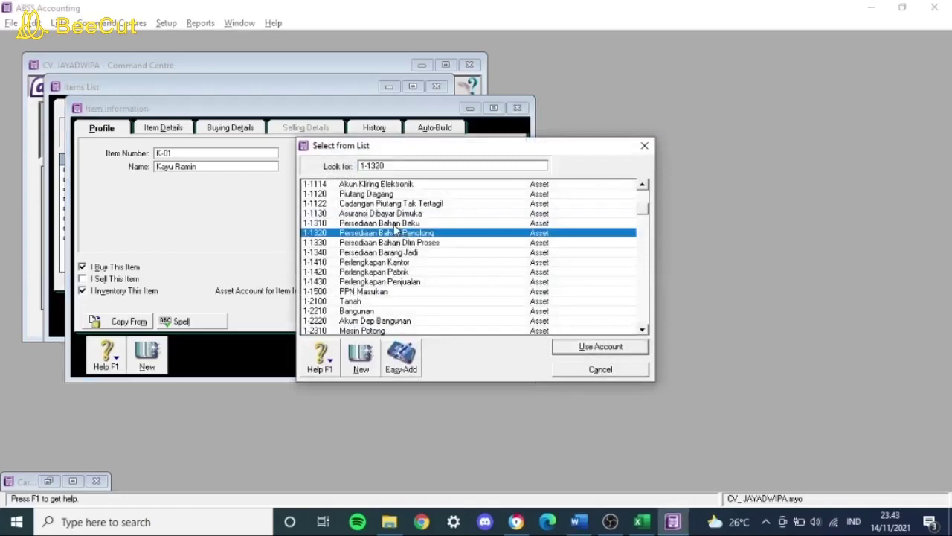
pyautogui.click(394, 224)
pyautogui.click(593, 347)
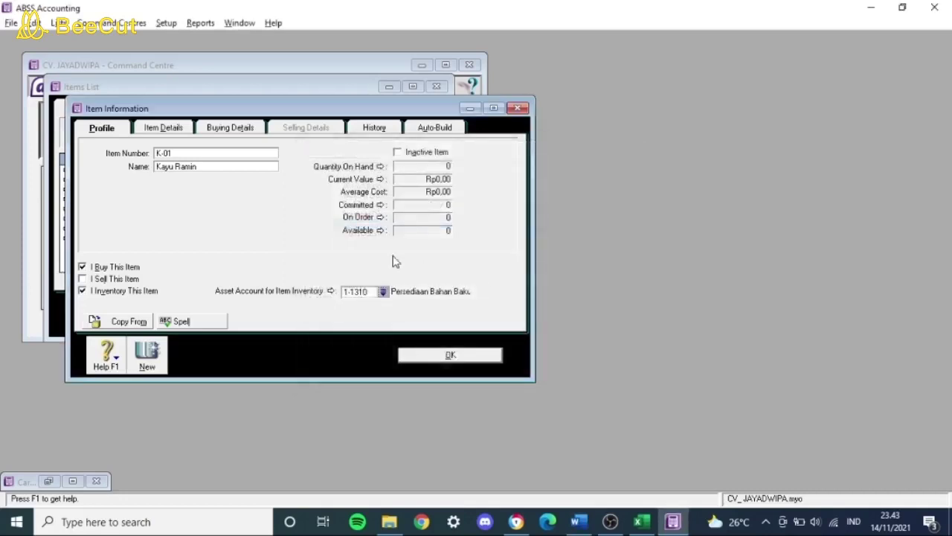
# Open the buying unit of measure in Kayu Ramin's buying details and check the item's unit in the Word inventory table.
pyautogui.click(226, 132)
pyautogui.doubleClick(241, 187)
pyautogui.hotkey('alt', 'Tab')
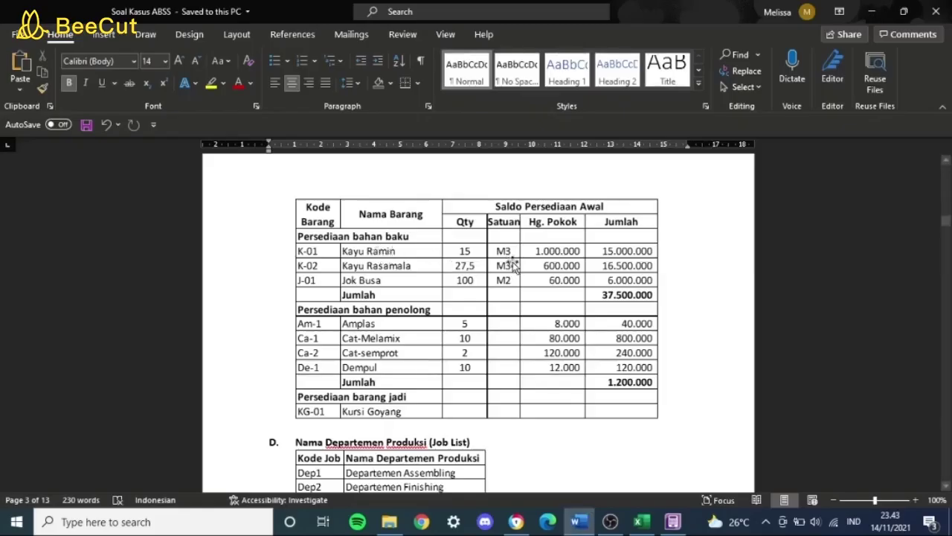
pyautogui.hotkey('alt', 'Tab')
pyautogui.hotkey('alt', 'Tab')
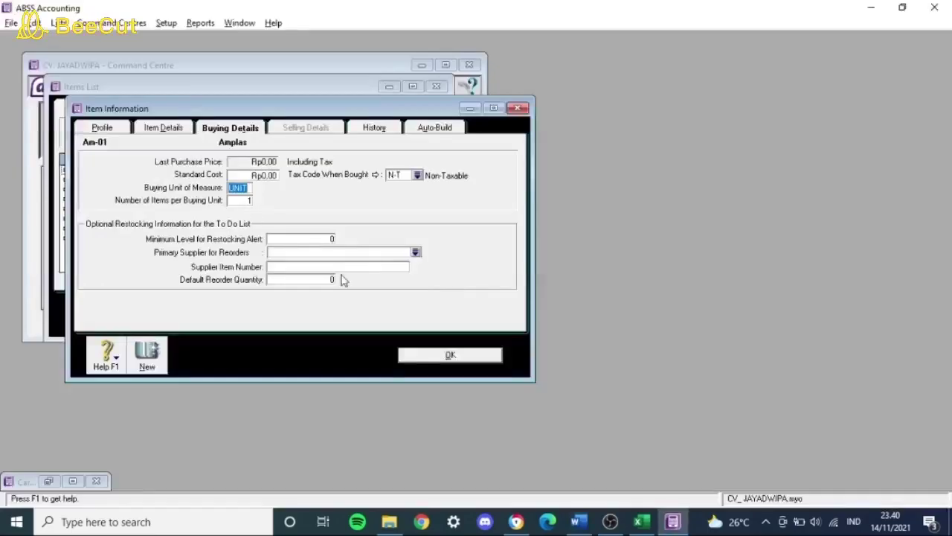
# Save the Amplas item, ignoring all spelling suggestions for its name, and open the buying details of Cat Melamix.
pyautogui.click(446, 354)
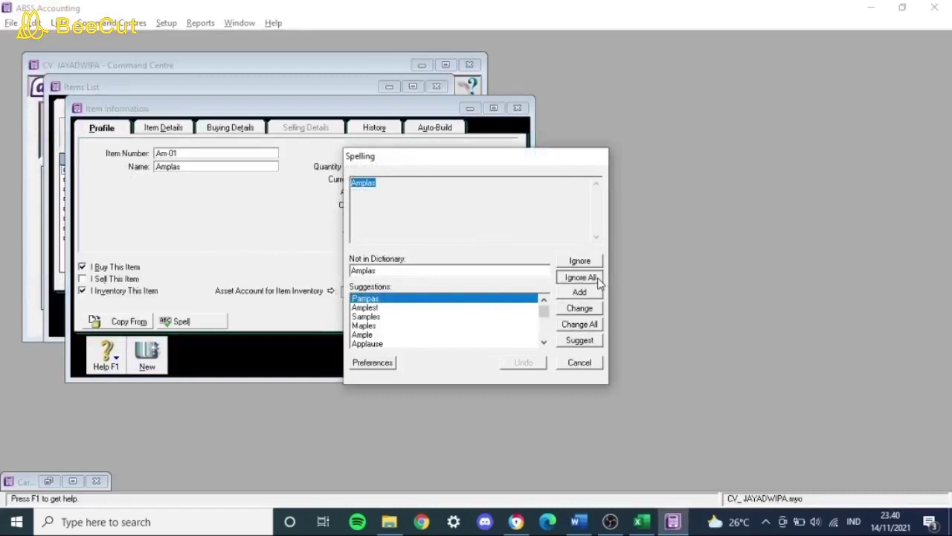
pyautogui.click(574, 277)
pyautogui.click(67, 180)
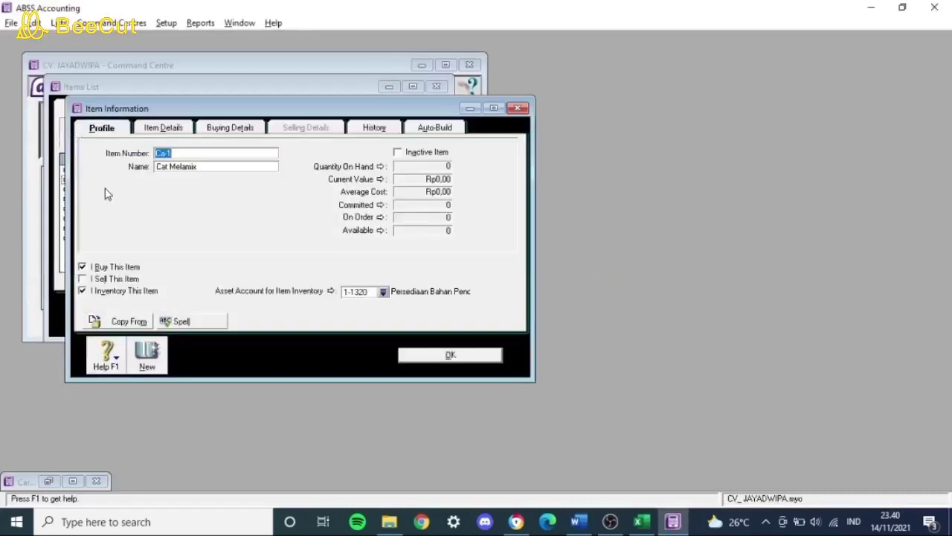
pyautogui.click(211, 132)
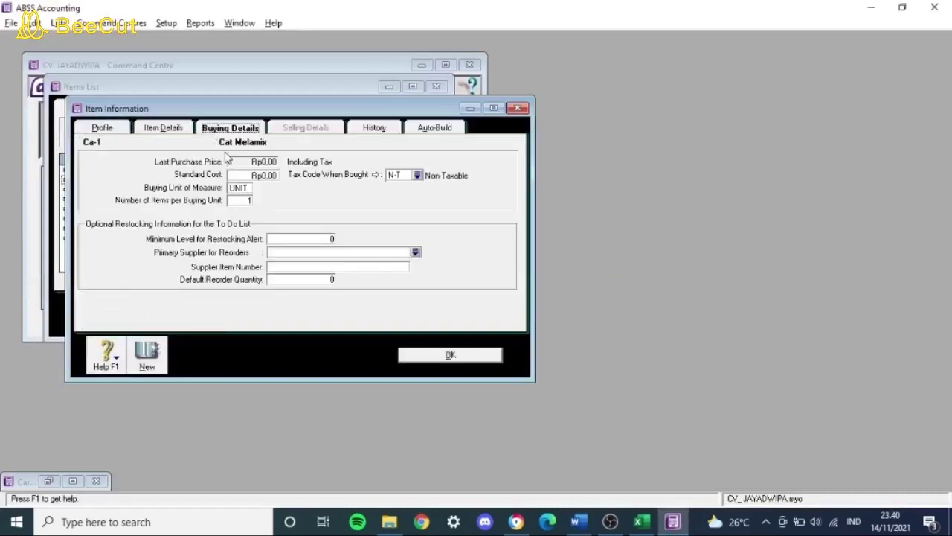
# Save the Cat Melamix item, ignoring all spelling suggestions, and enter a new item numbered KG-01 with the name Kursi Goyang.
pyautogui.click(451, 359)
pyautogui.click(577, 278)
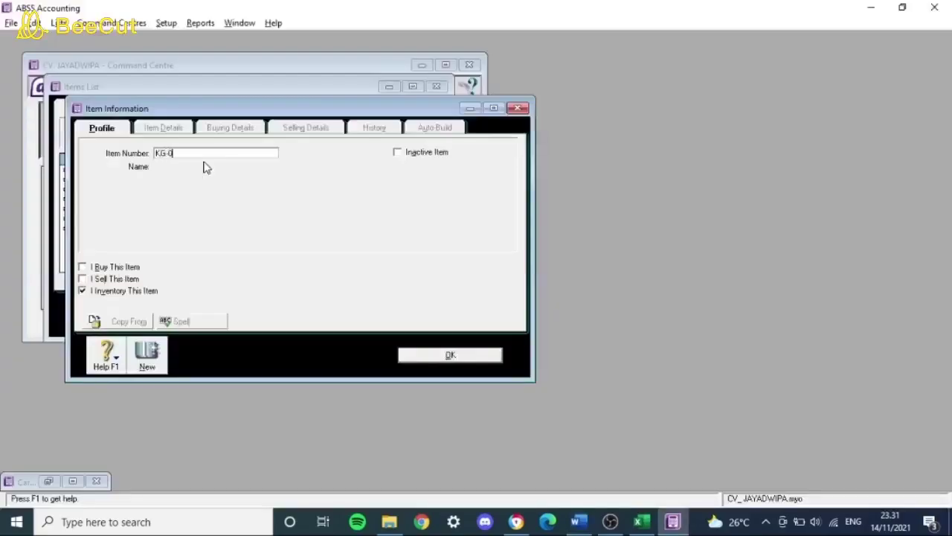
pyautogui.write('1')
pyautogui.press('Tab')
pyautogui.write('K')
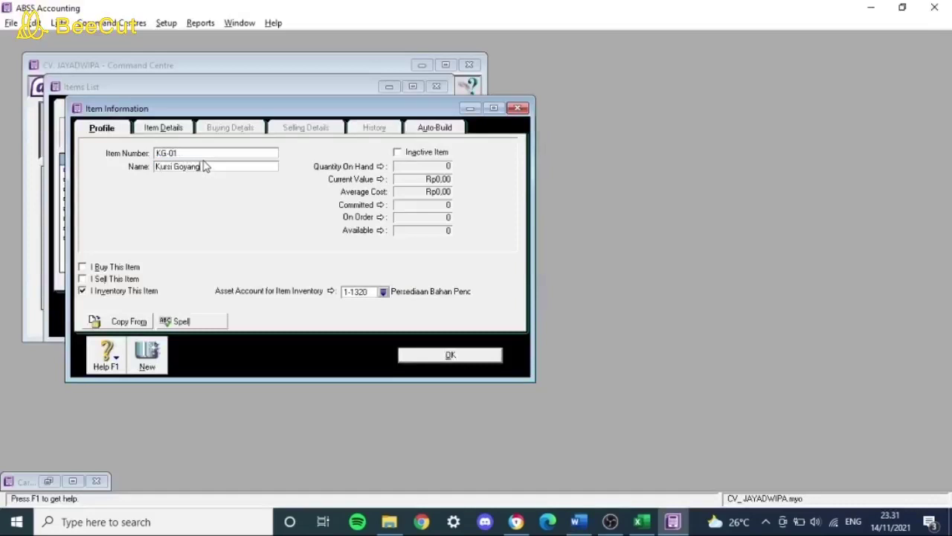
# Mark Kursi Goyang as bought and sold, and set its cost of sales account to 5-1000 Harga Pokok Penjualan.
pyautogui.click(103, 269)
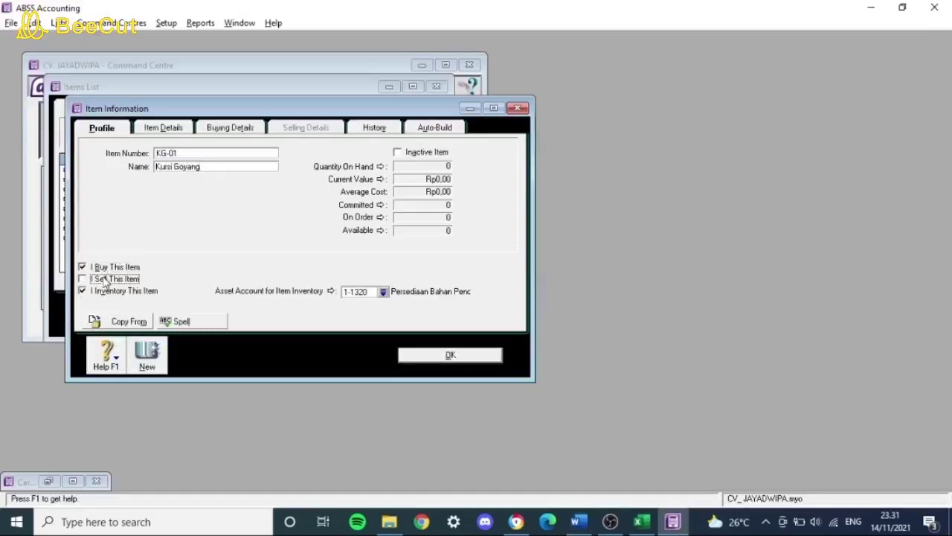
pyautogui.click(106, 280)
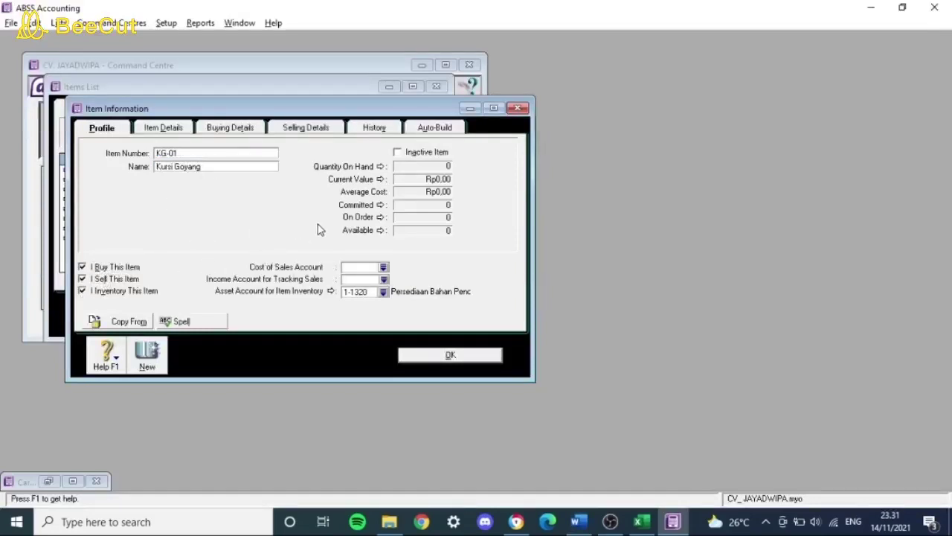
pyautogui.hotkey('alt', 'Tab')
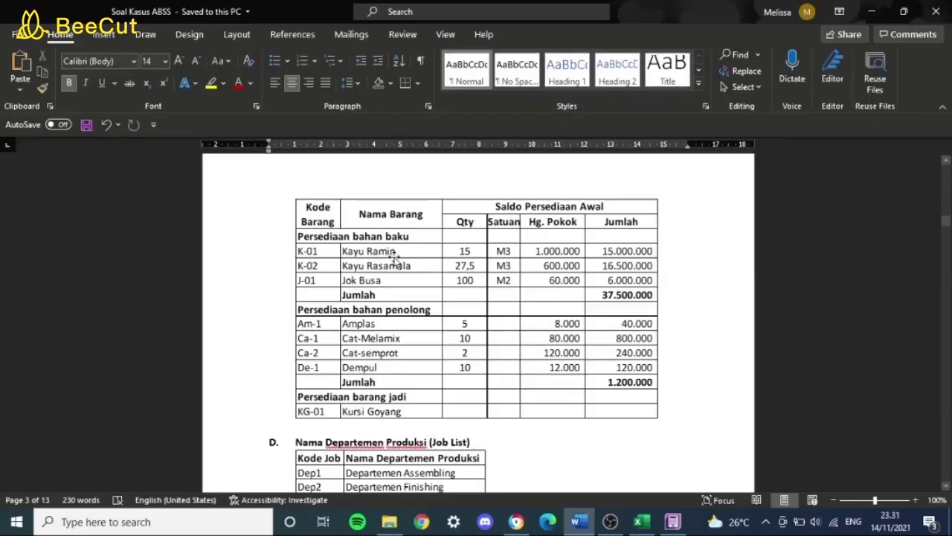
pyautogui.hotkey('alt', 'Tab')
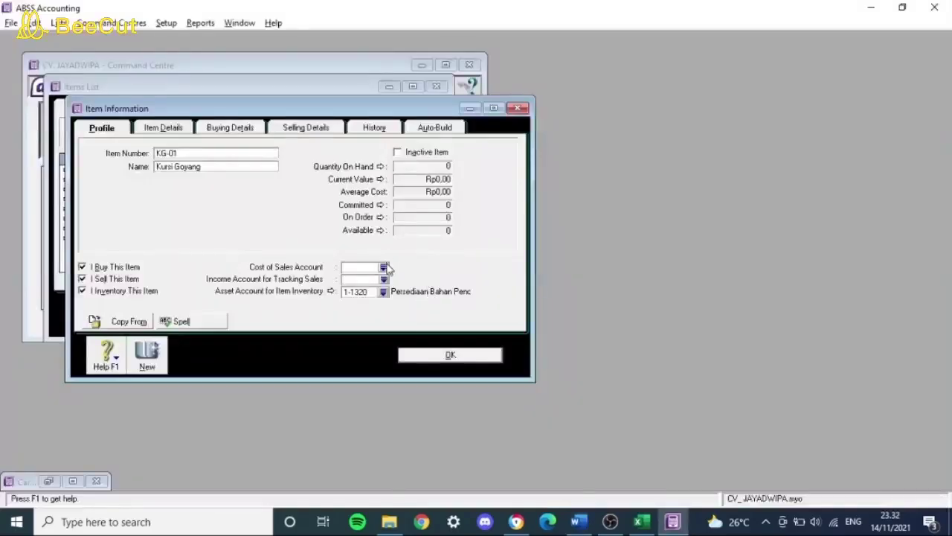
pyautogui.click(383, 266)
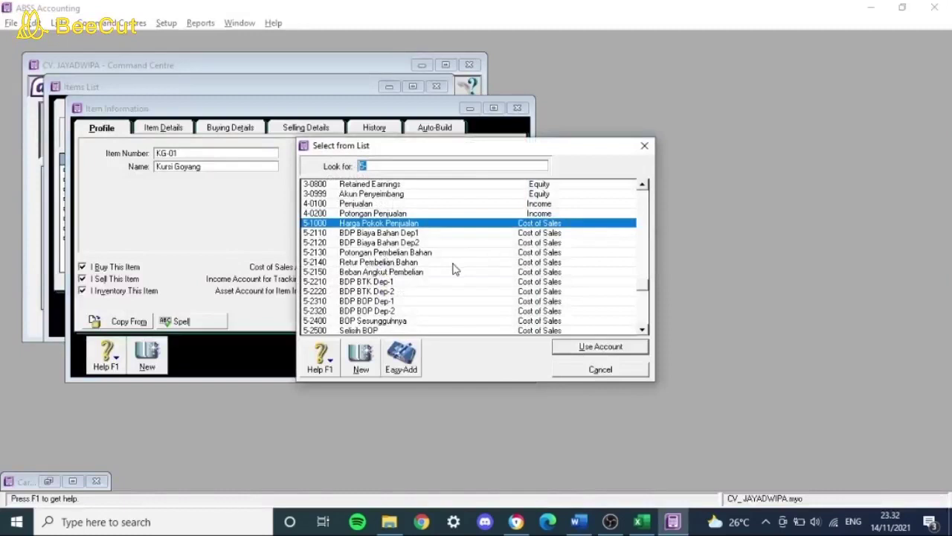
pyautogui.doubleClick(411, 225)
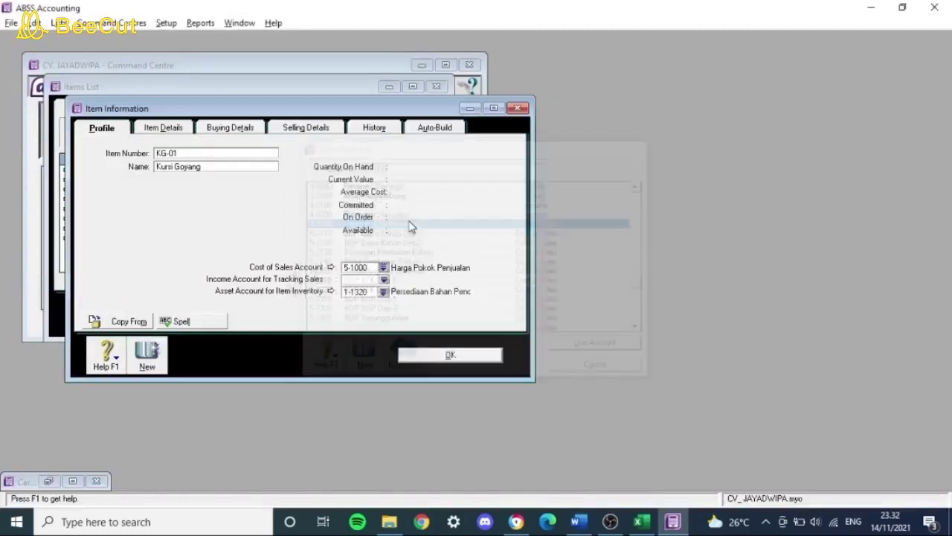
# Select 4-0100 Penjualan as the income account for tracking sales of Kursi Goyang.
pyautogui.click(384, 280)
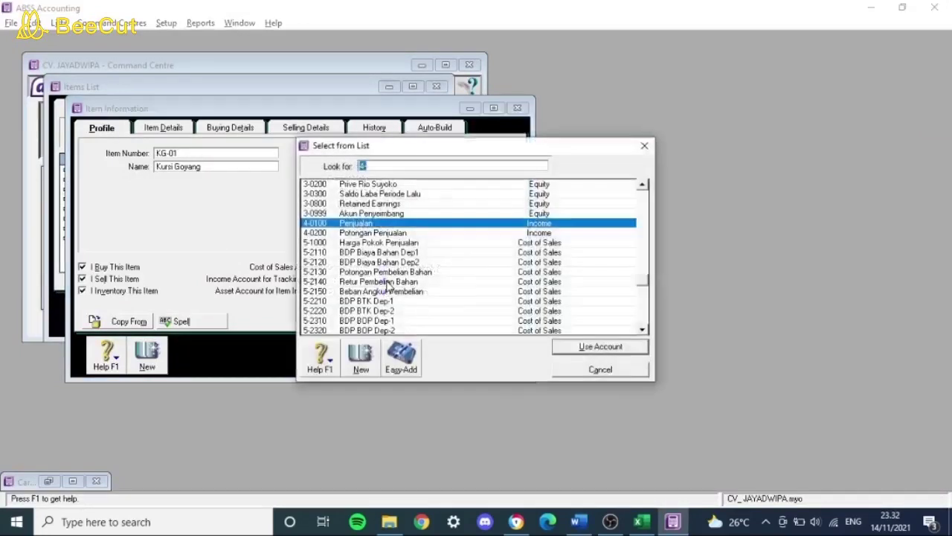
pyautogui.moveTo(376, 150); pyautogui.dragTo(488, 153)
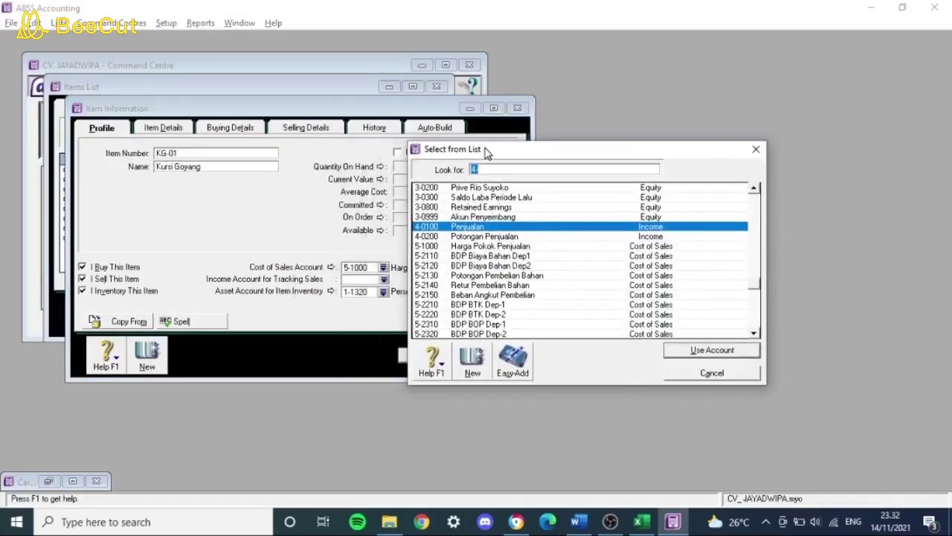
pyautogui.doubleClick(469, 233)
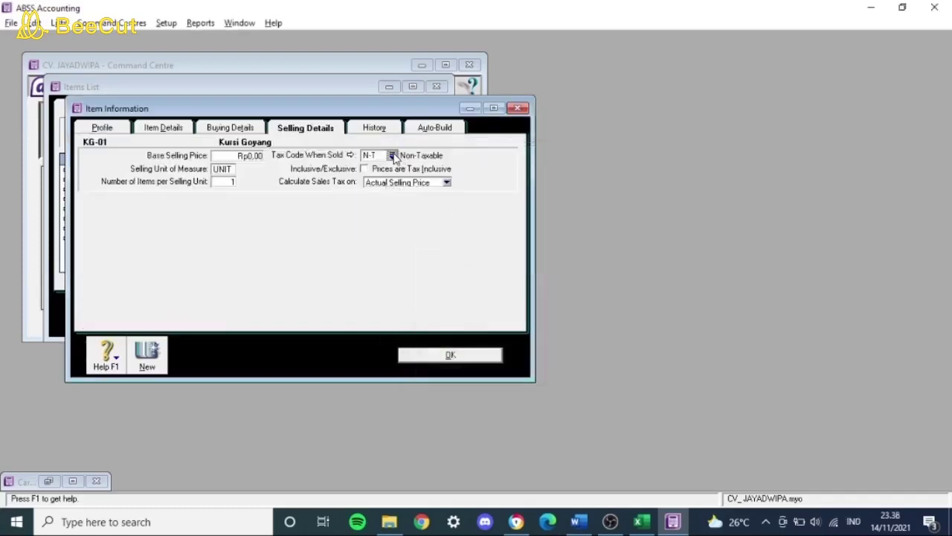
# Try to save the Kursi Goyang item, ignoring all spelling suggestions for its name.
pyautogui.click(447, 355)
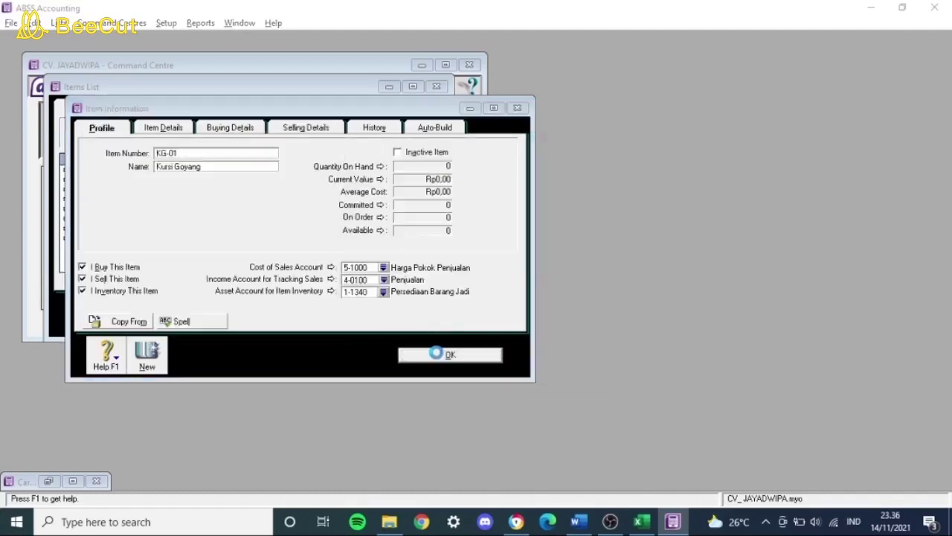
pyautogui.click(588, 280)
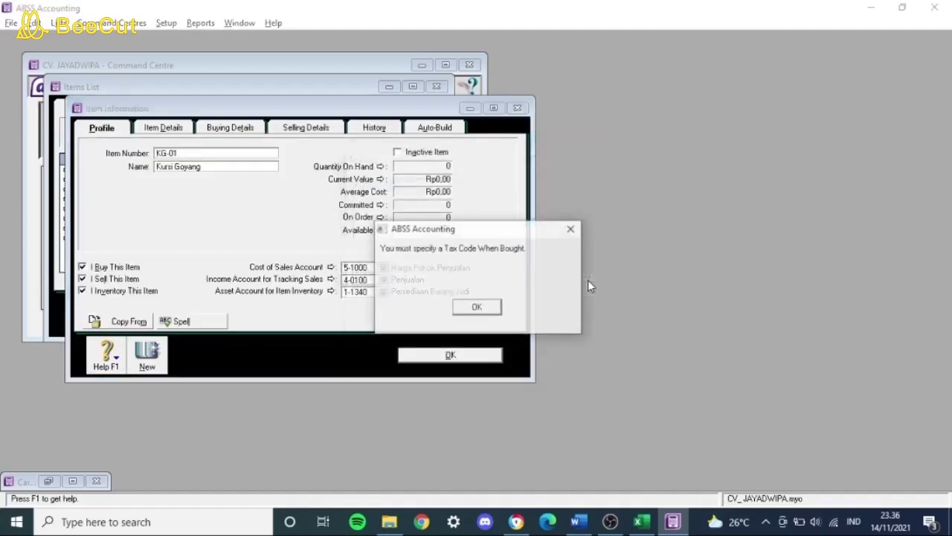
pyautogui.click(477, 307)
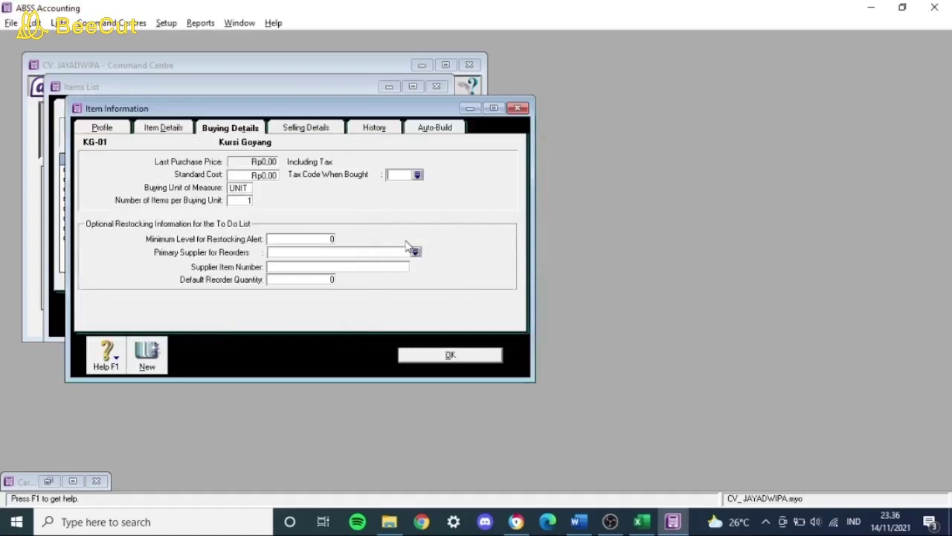
# Set Kursi Goyang's tax code when bought to N-T and save the item, ignoring all spelling suggestions.
pyautogui.click(417, 176)
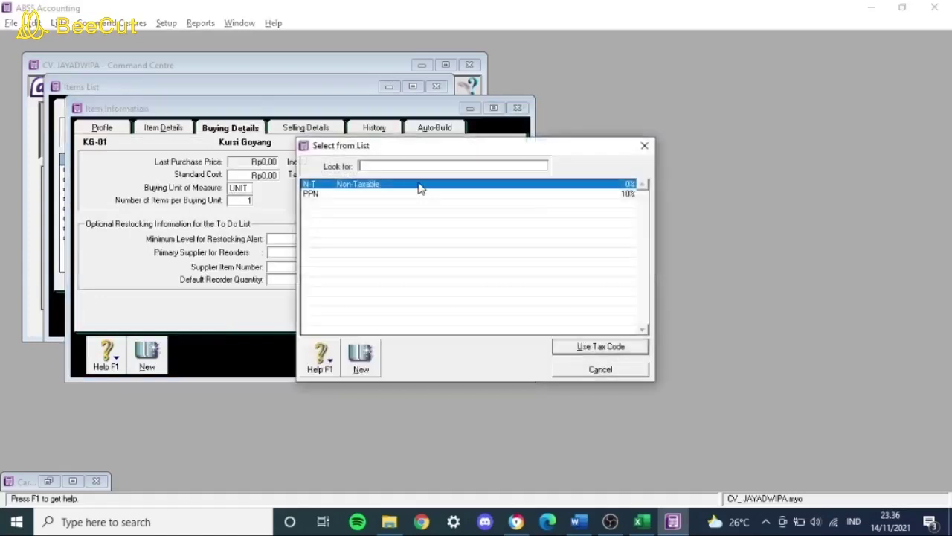
pyautogui.doubleClick(355, 190)
pyautogui.click(451, 354)
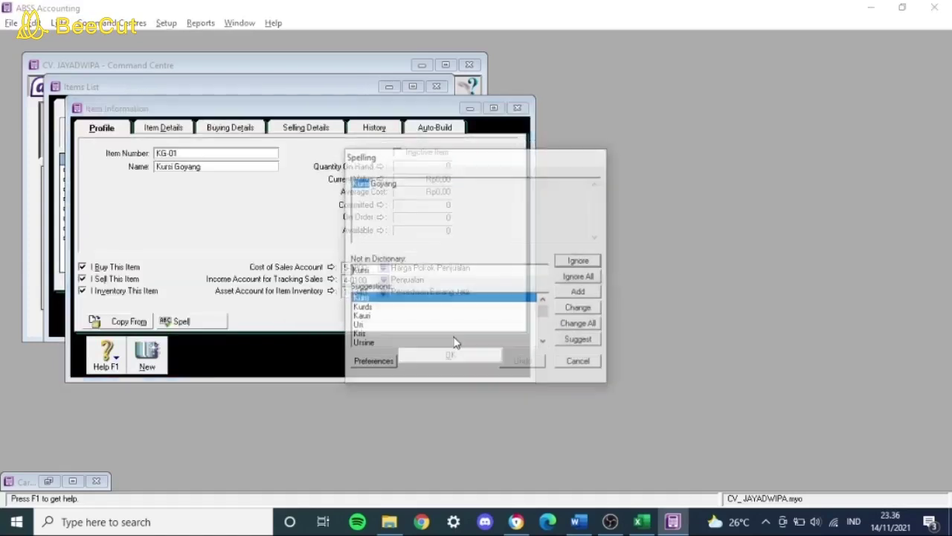
pyautogui.click(593, 278)
pyautogui.click(588, 277)
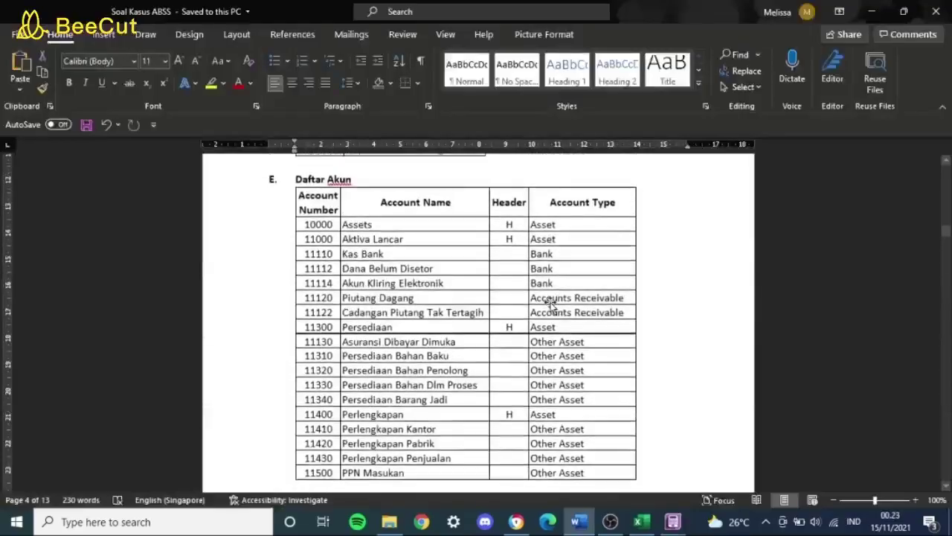
# Find the production department job list in the Word case document and open the Dep1 job for editing in ABSS Accounting.
pyautogui.scroll(3, 560, 296)
pyautogui.scroll(2, 560, 297)
pyautogui.hotkey('alt', 'Tab')
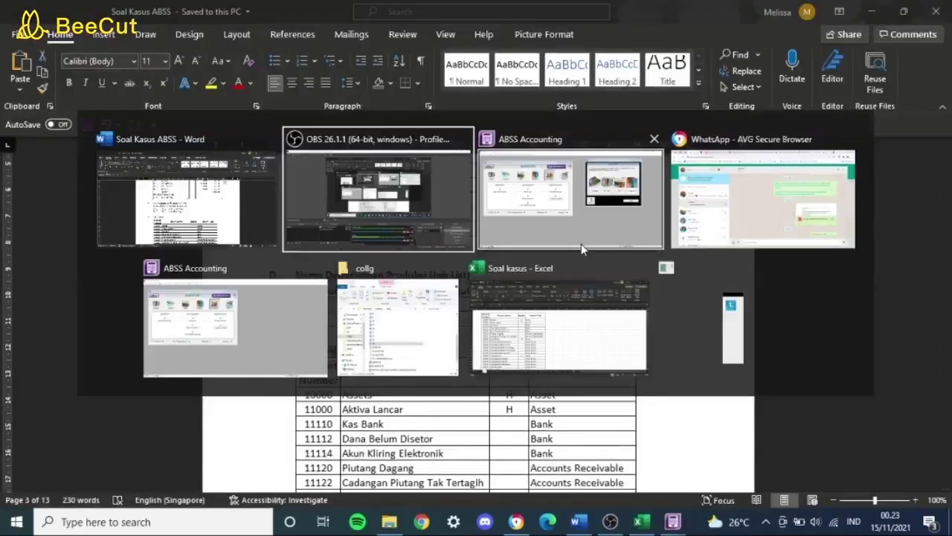
pyautogui.click(58, 23)
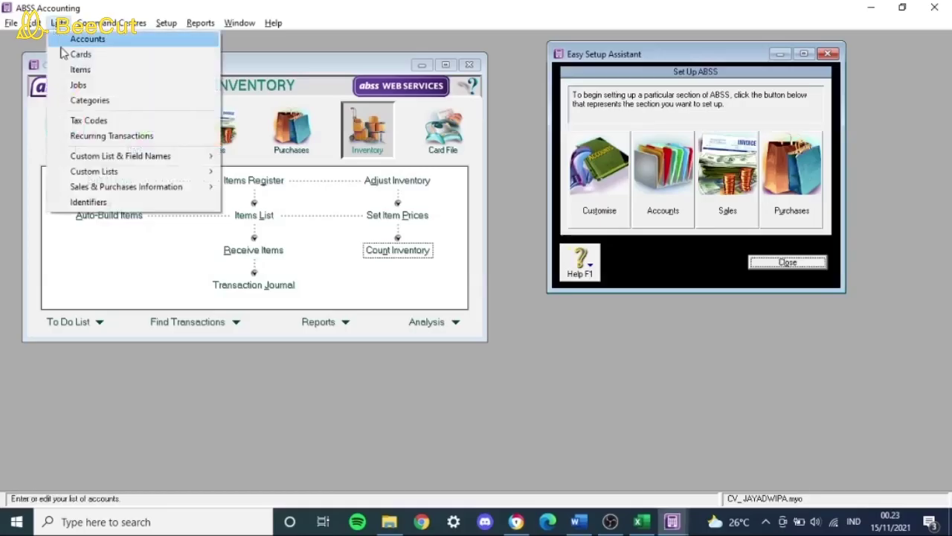
pyautogui.click(79, 86)
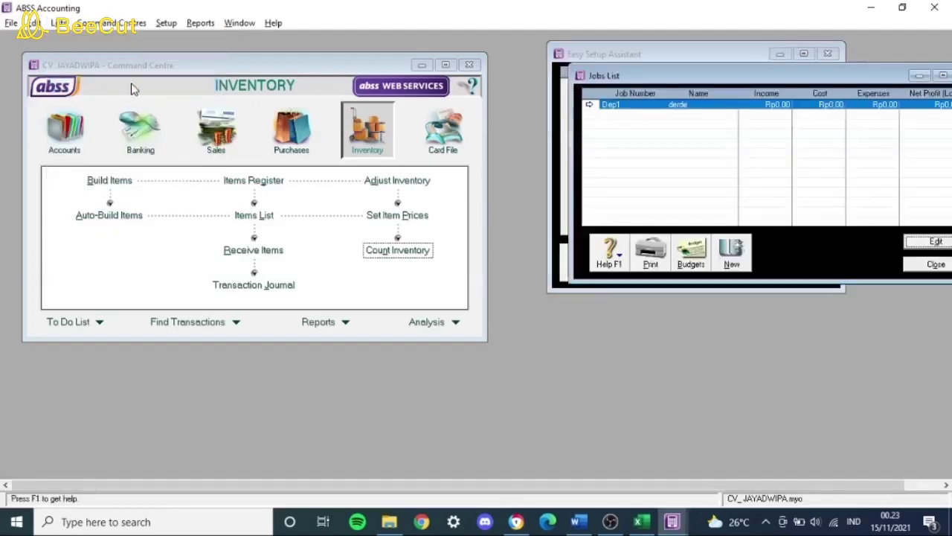
pyautogui.click(588, 104)
# Change the name of job Dep1 to Departemen Assembling, checking it against the job list in the Word document.
pyautogui.hotkey('alt', 'Tab')
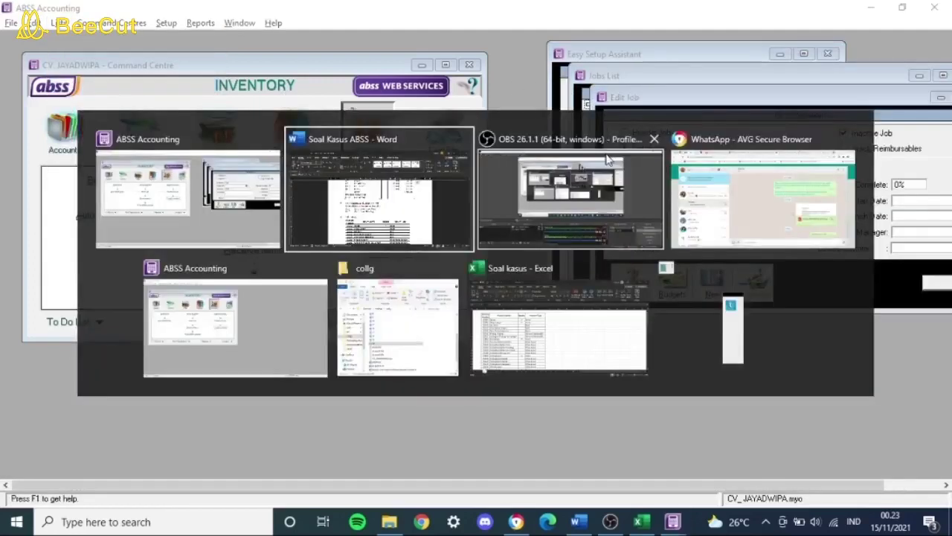
pyautogui.hotkey('alt', 'Tab')
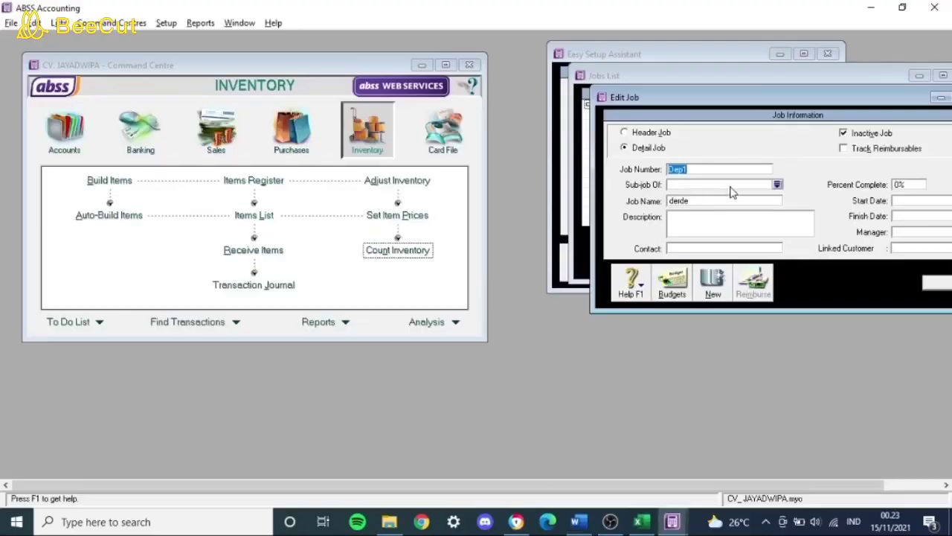
pyautogui.click(713, 204)
pyautogui.hotkey('alt', 'Tab')
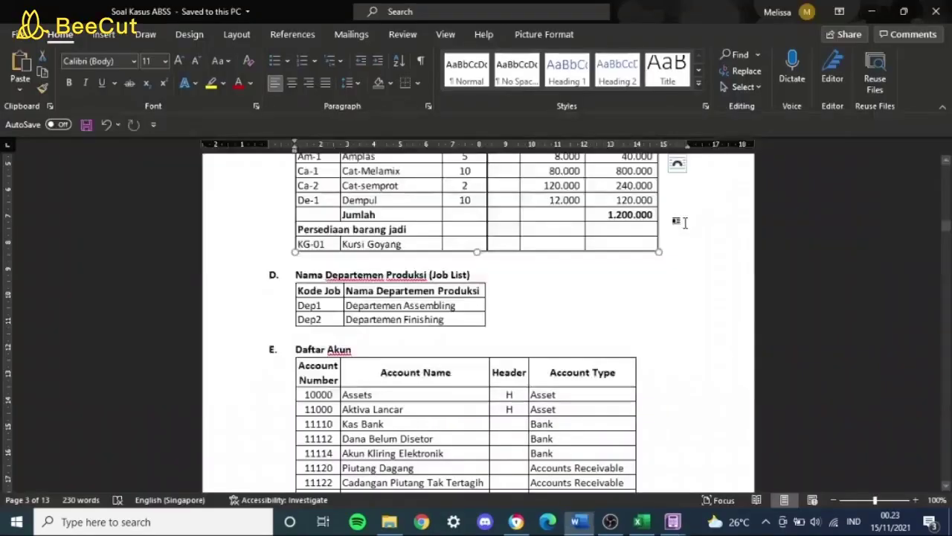
pyautogui.hotkey('alt', 'Tab')
pyautogui.write('D')
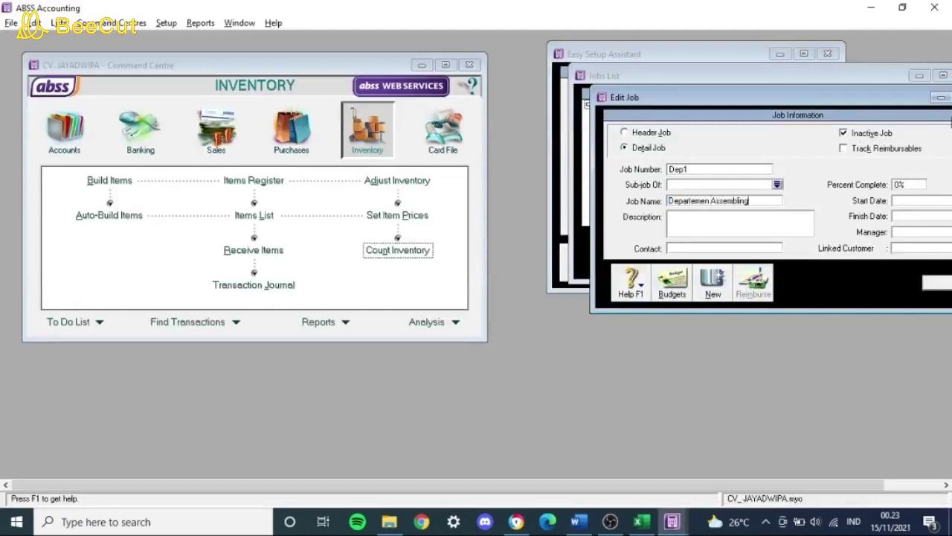
# Create another detail job with the job number Dep2.
pyautogui.moveTo(791, 99); pyautogui.dragTo(370, 111)
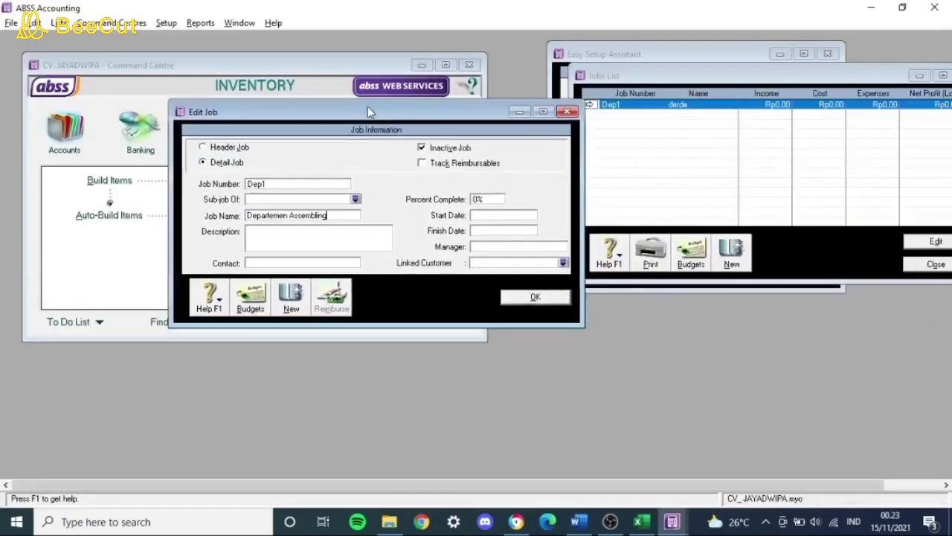
pyautogui.click(290, 301)
pyautogui.write('Dep')
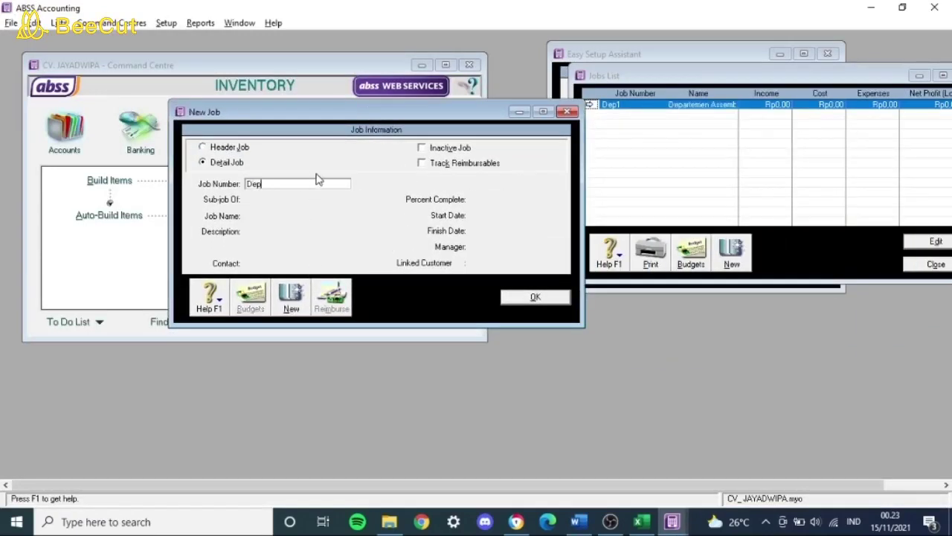
pyautogui.press('Tab')
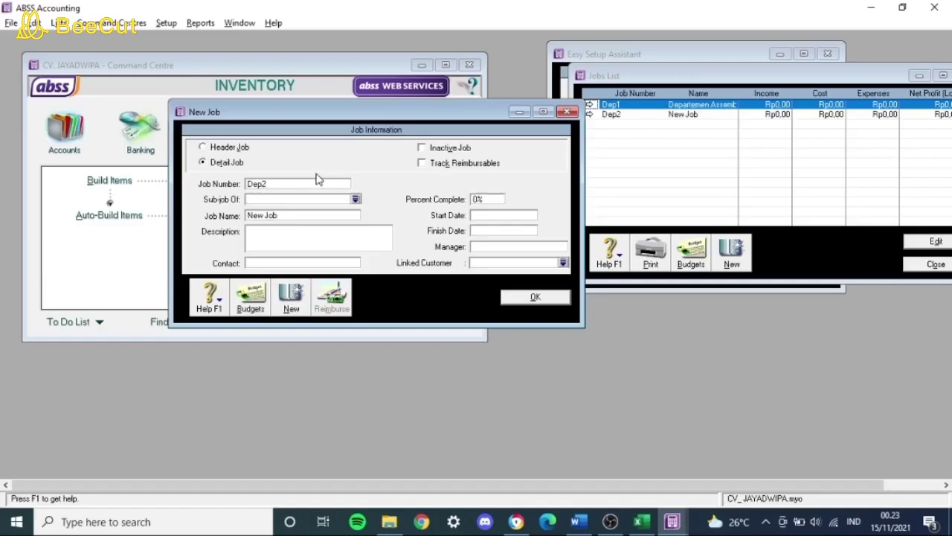
# Name job Dep2 Departemen Finishing as in the Word job list, save it and close the jobs list.
pyautogui.hotkey('alt', 'Tab')
pyautogui.hotkey('alt', 'Tab')
pyautogui.click(284, 216)
pyautogui.write('Departemen Finishing')
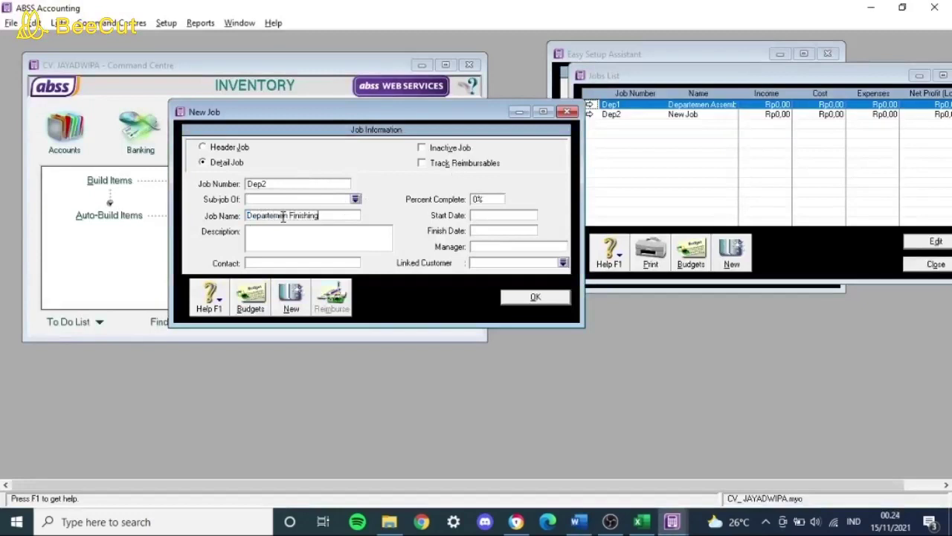
pyautogui.click(509, 297)
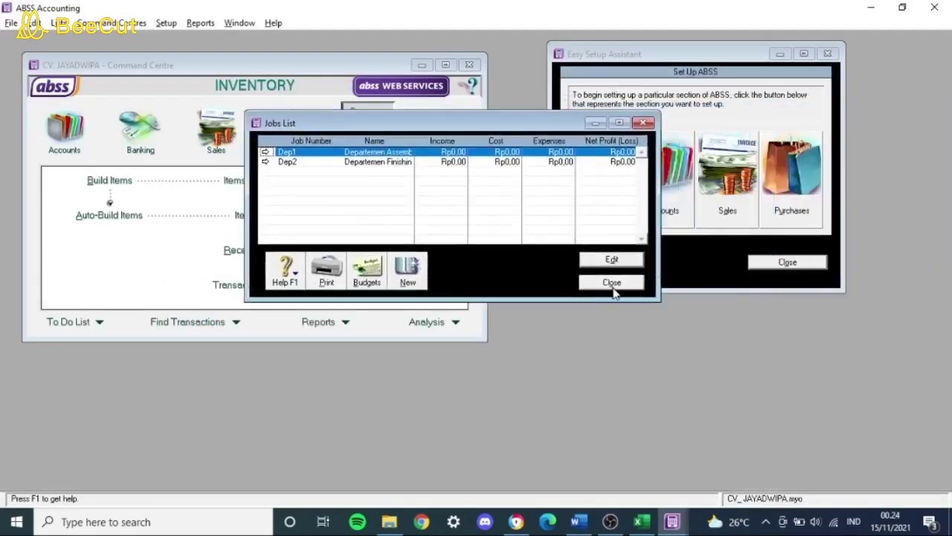
pyautogui.click(612, 283)
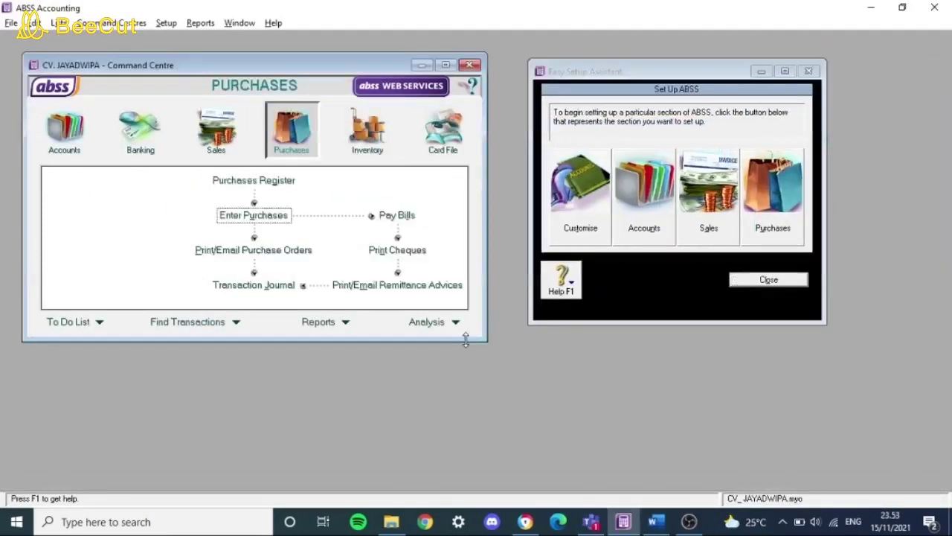
# Read purchase request Bukti no.01 in the Word document, then start a new purchase quote in ABSS Accounting for supplier UD Pelangi, Jakarta.
pyautogui.hotkey('alt', 'Tab')
pyautogui.hotkey('alt', 'Tab')
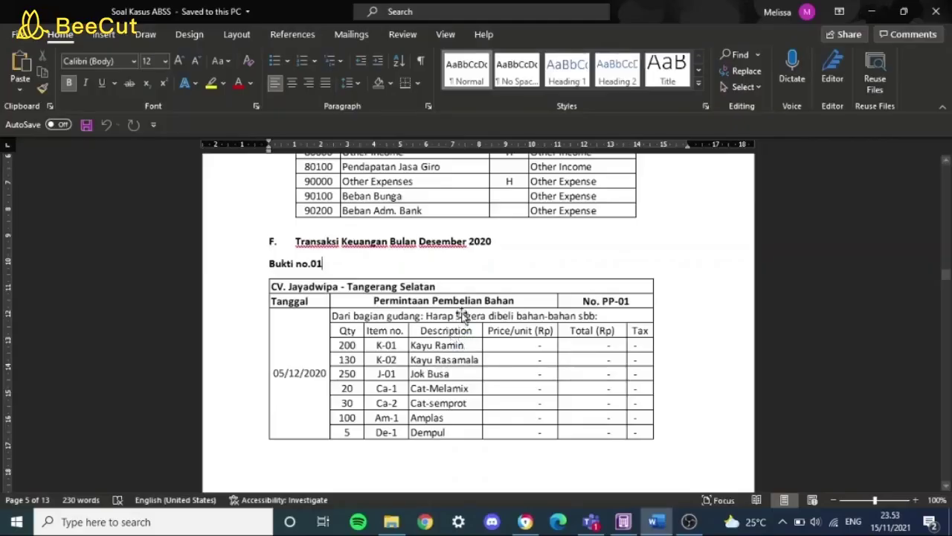
pyautogui.scroll(-1, 461, 316)
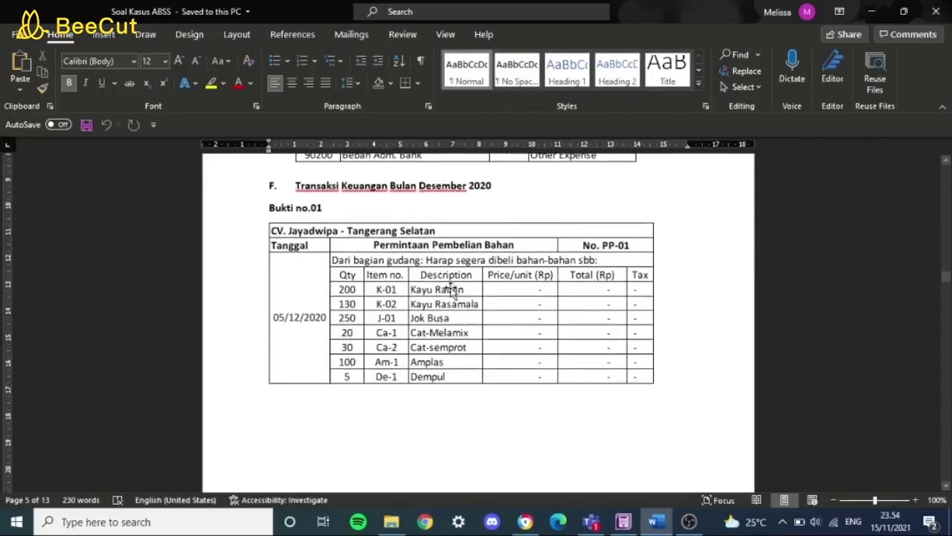
pyautogui.hotkey('alt', 'Tab')
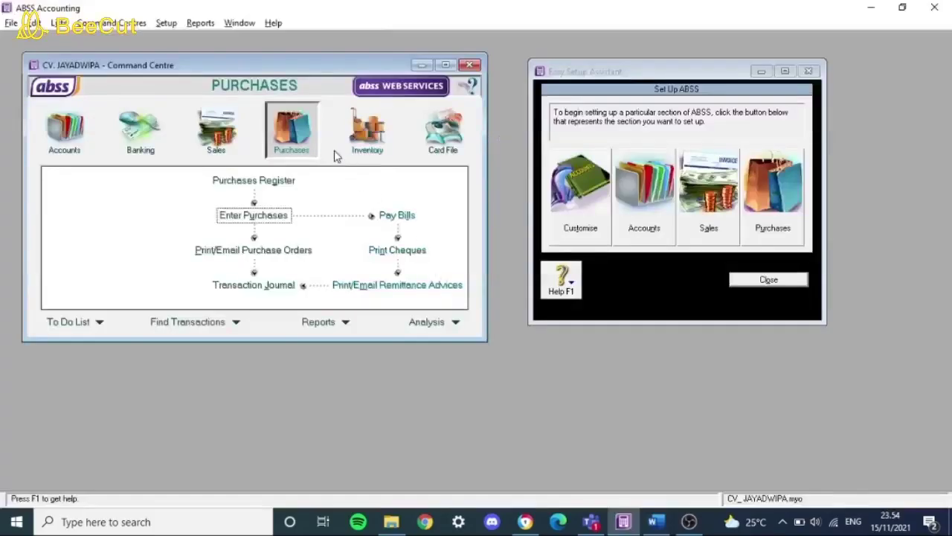
pyautogui.click(283, 216)
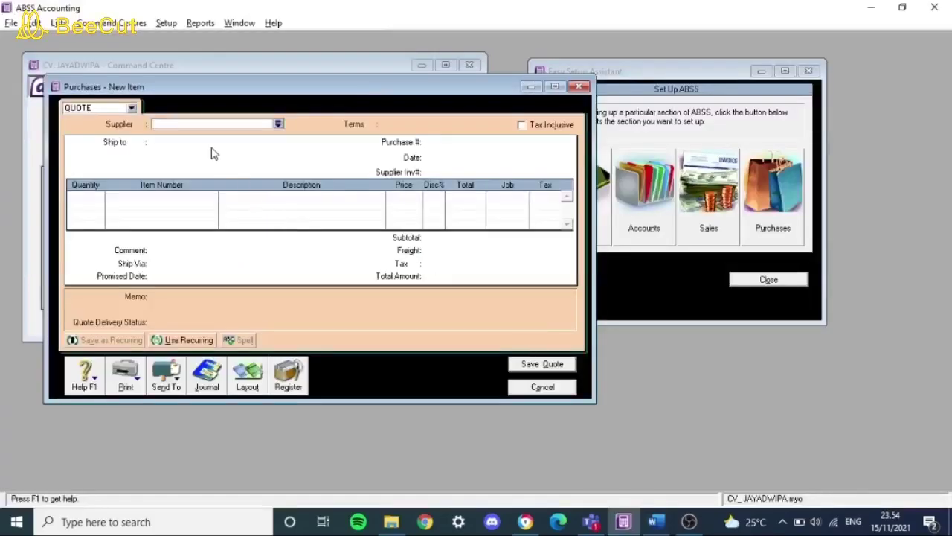
pyautogui.click(132, 108)
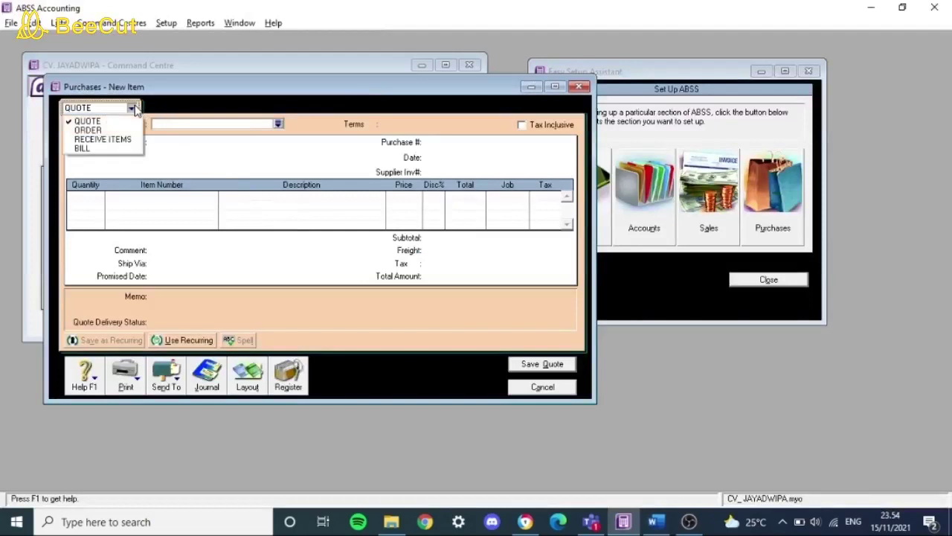
pyautogui.click(90, 121)
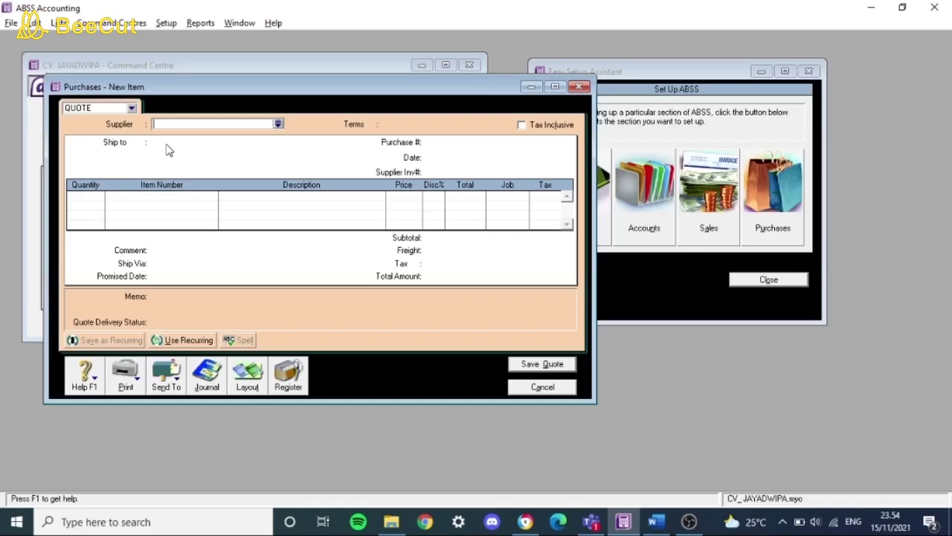
pyautogui.click(279, 125)
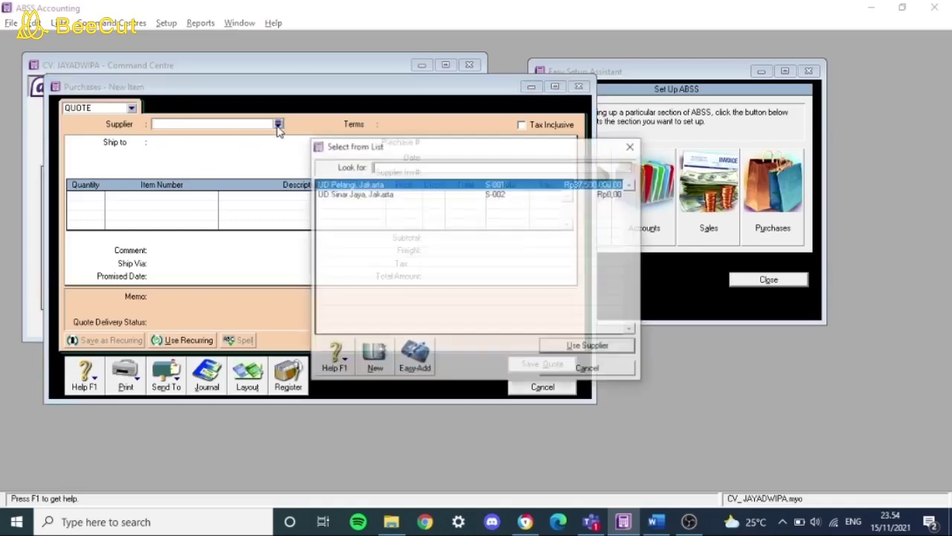
pyautogui.click(336, 186)
pyautogui.doubleClick(338, 188)
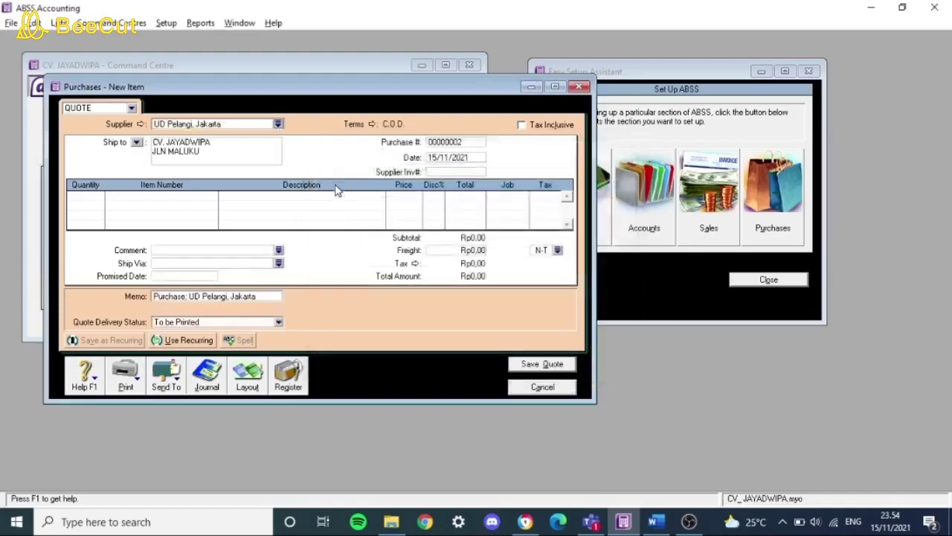
# Compare the purchase documents Bukti no.01 to no.04 in the Word case document and return to the quote in ABSS Accounting.
pyautogui.hotkey('alt', 'Tab')
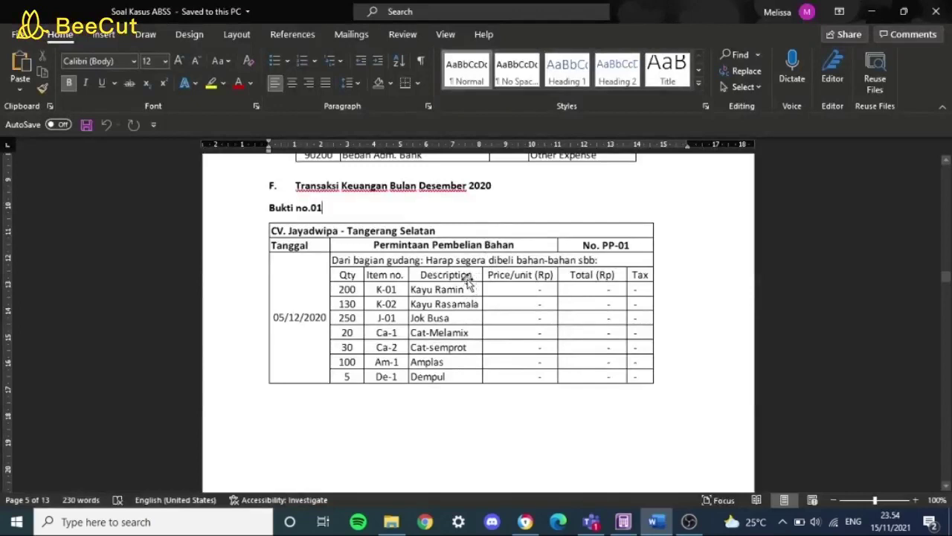
pyautogui.scroll(-10, 467, 281)
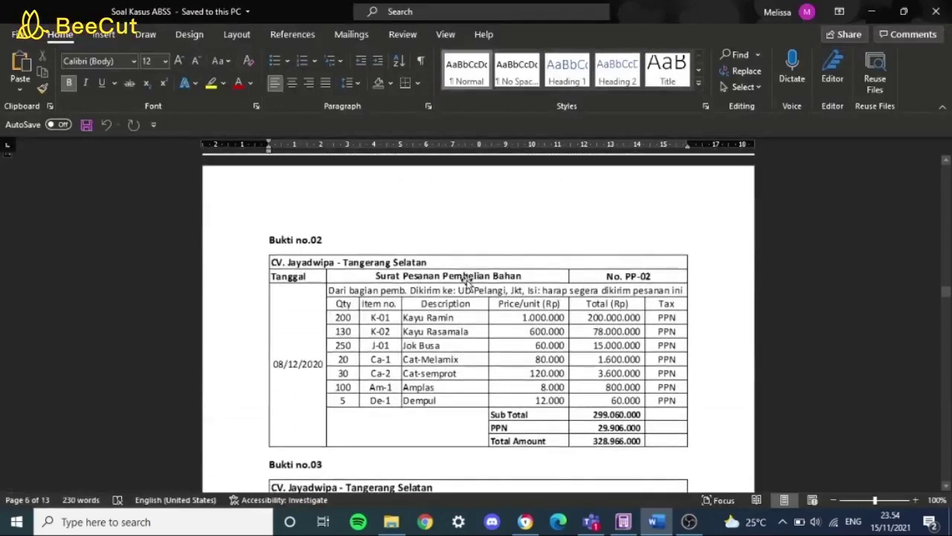
pyautogui.scroll(-9, 468, 281)
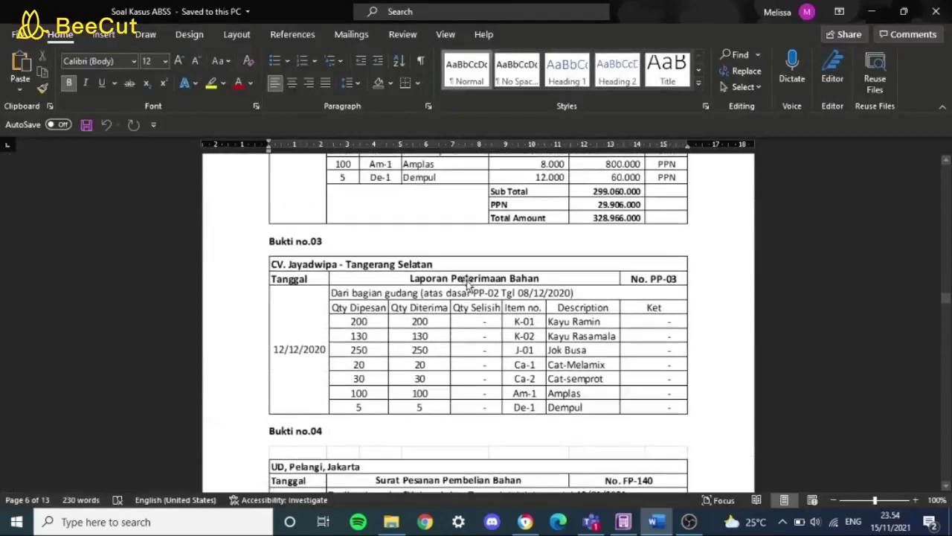
pyautogui.scroll(-4, 470, 287)
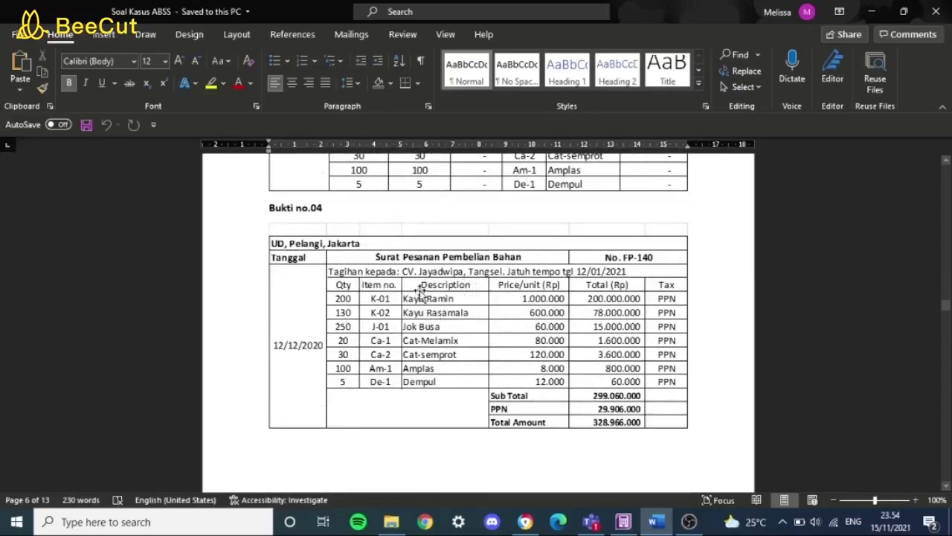
pyautogui.scroll(2, 420, 294)
pyautogui.scroll(20, 420, 294)
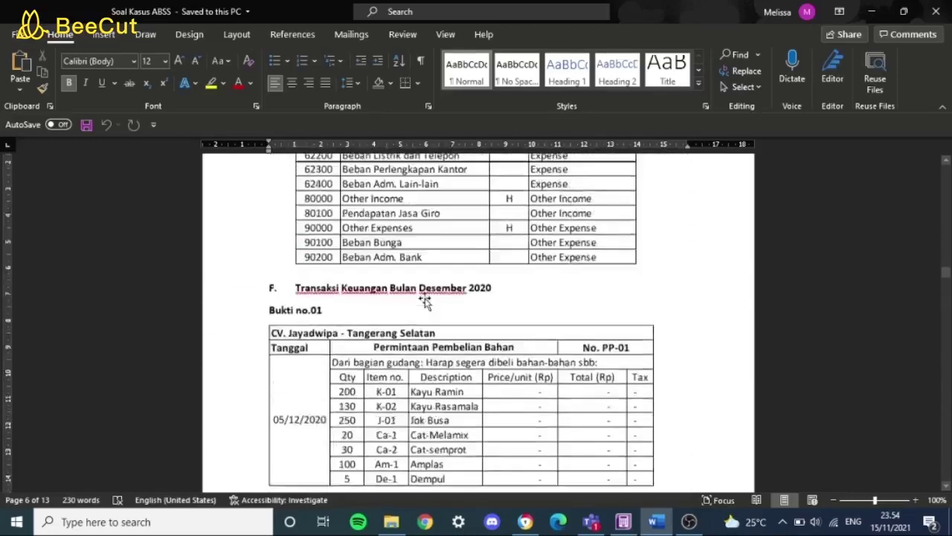
pyautogui.scroll(-2, 427, 296)
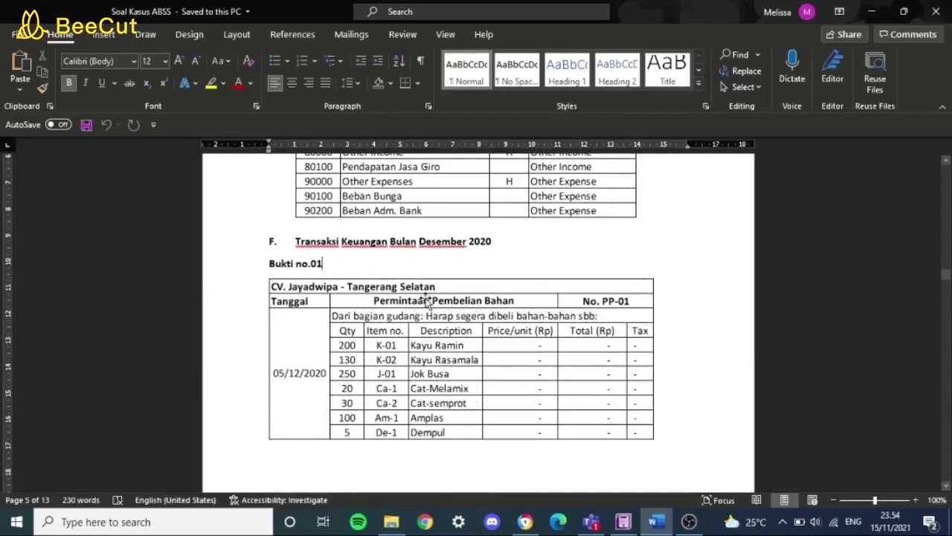
pyautogui.scroll(-2, 426, 296)
pyautogui.hotkey('alt', 'Tab')
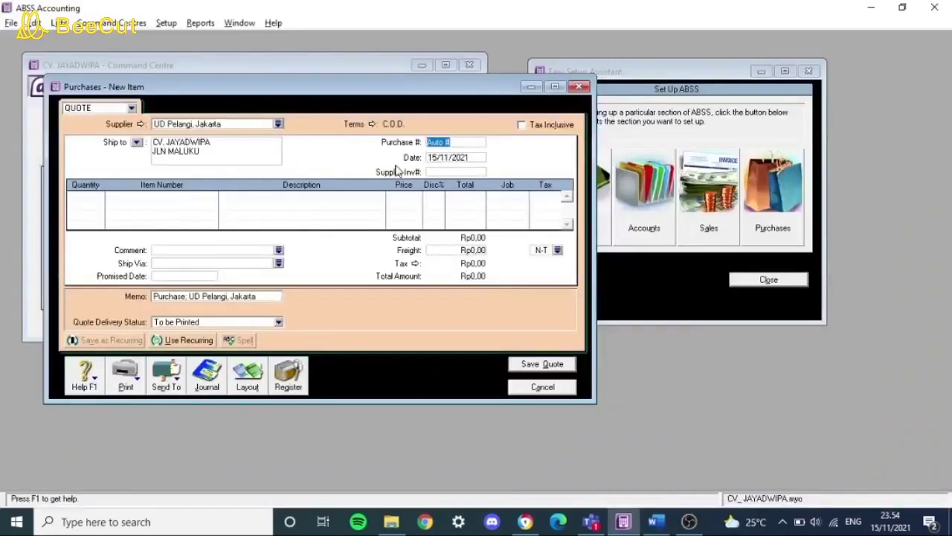
# Set the quote's purchase number to PP-01 and its date to 05/12/2020, following Bukti no.01 in the Word document.
pyautogui.hotkey('alt', 'Tab')
pyautogui.hotkey('alt', 'Tab')
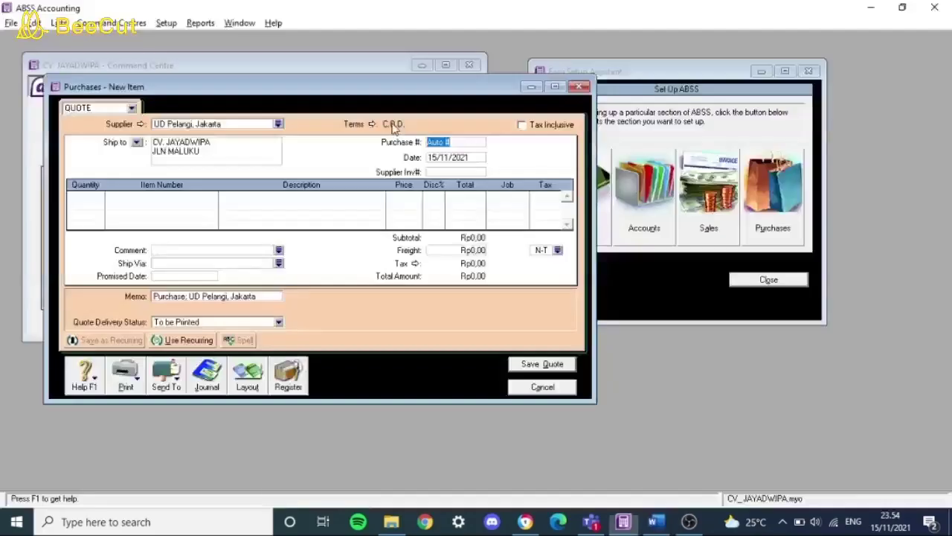
pyautogui.write('P')
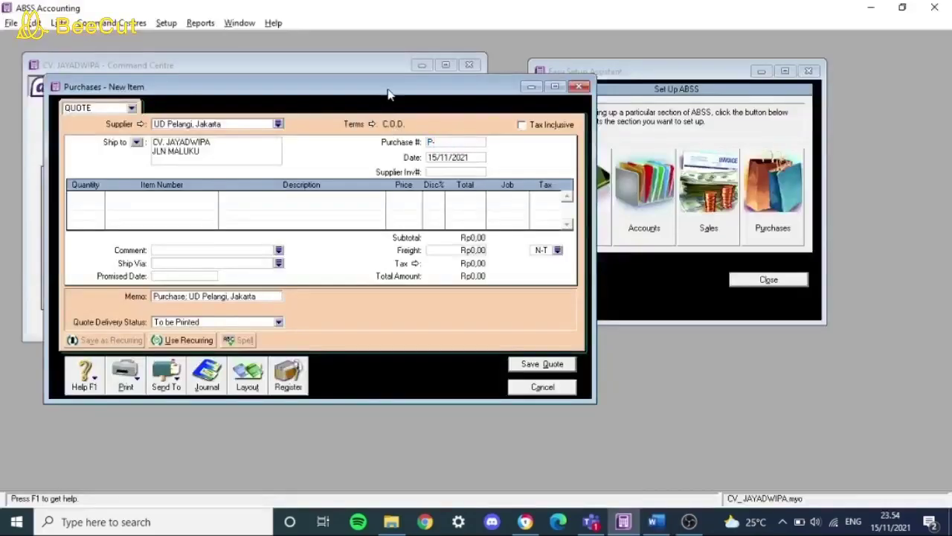
pyautogui.write('P-01')
pyautogui.press('Tab')
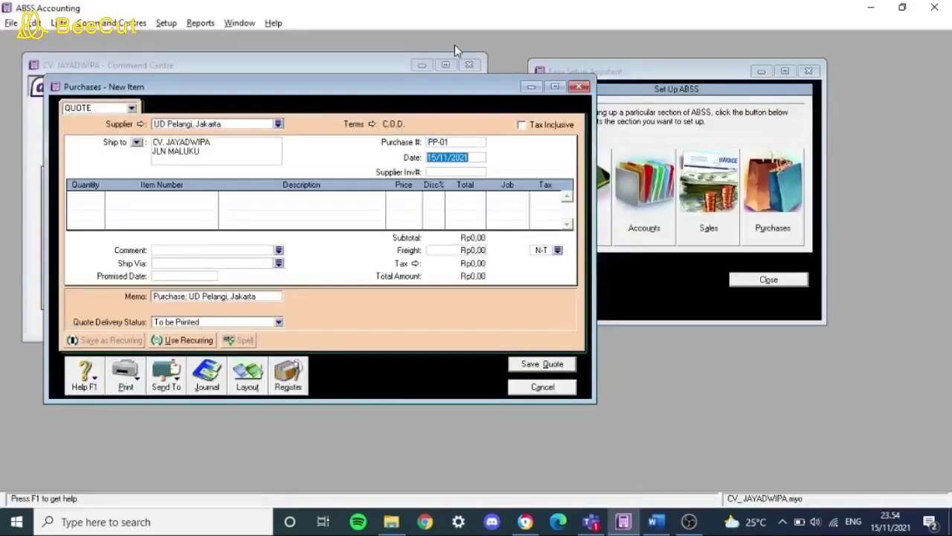
pyautogui.hotkey('alt', 'Tab')
pyautogui.click(340, 318)
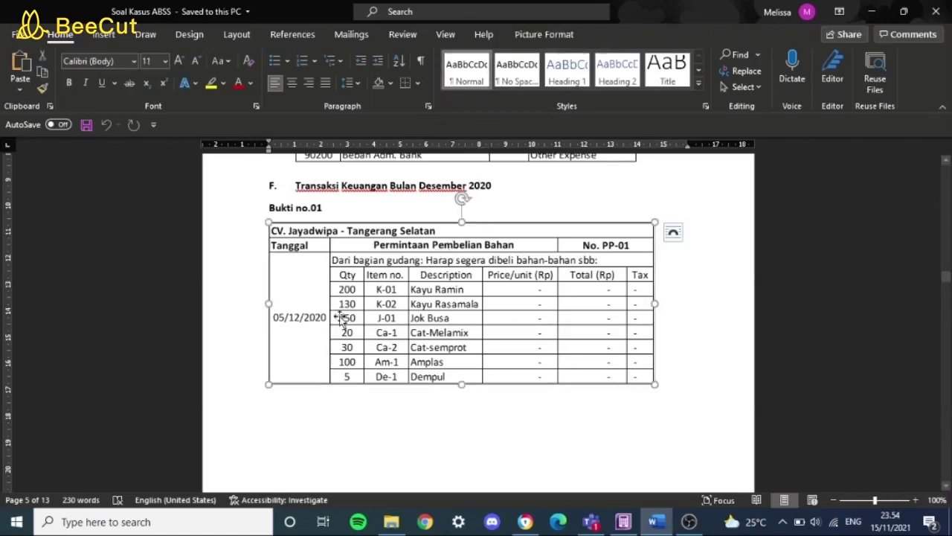
pyautogui.hotkey('alt', 'Tab')
pyautogui.write('05')
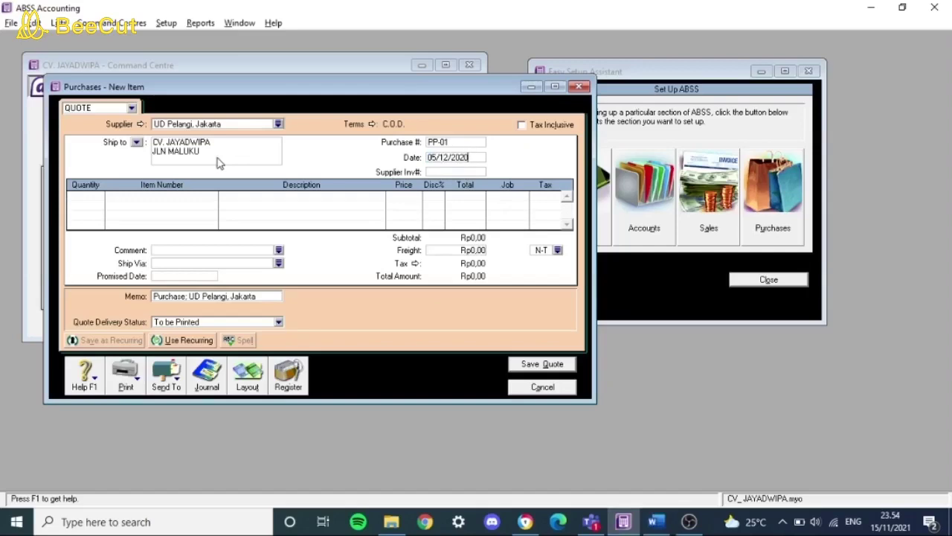
# Check the request in the Word document and set the purchase quote's layout to Item.
pyautogui.hotkey('alt', 'Tab')
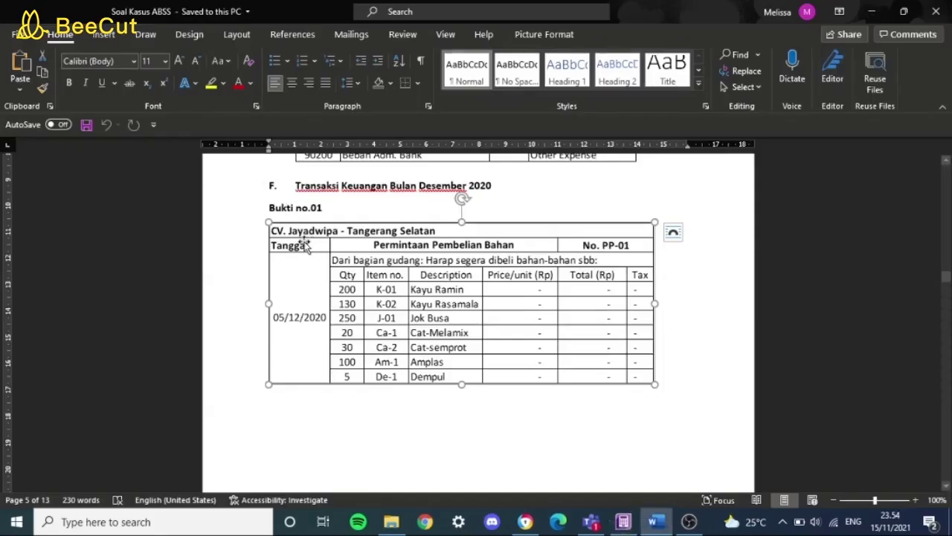
pyautogui.hotkey('alt', 'Tab')
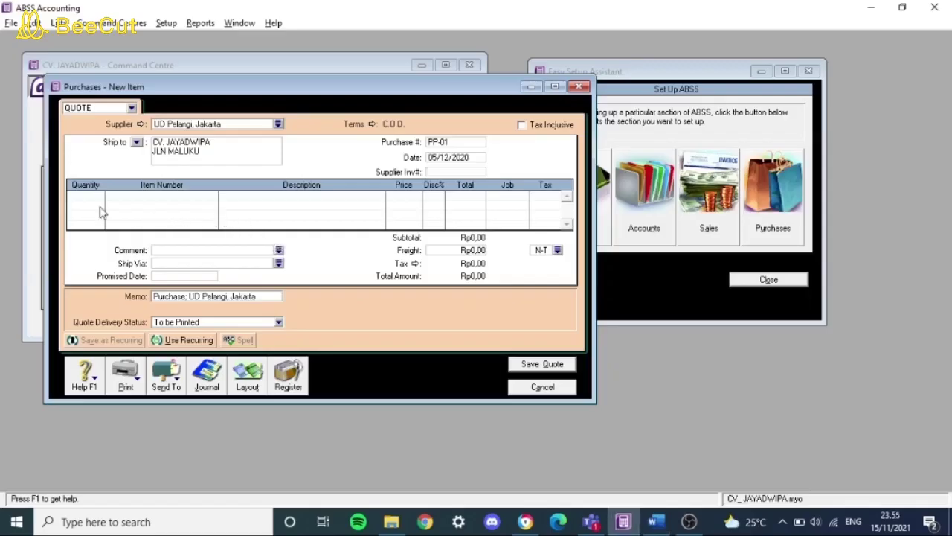
pyautogui.click(247, 376)
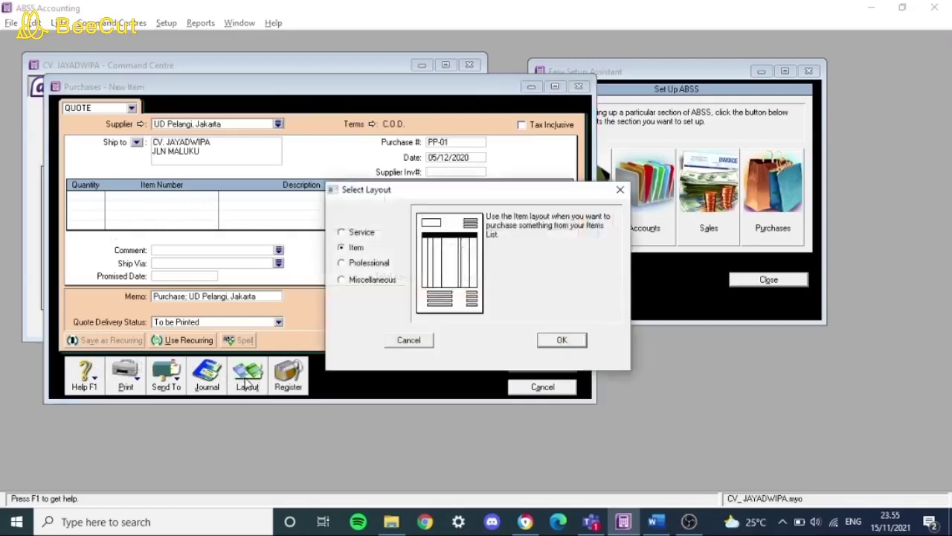
pyautogui.click(361, 232)
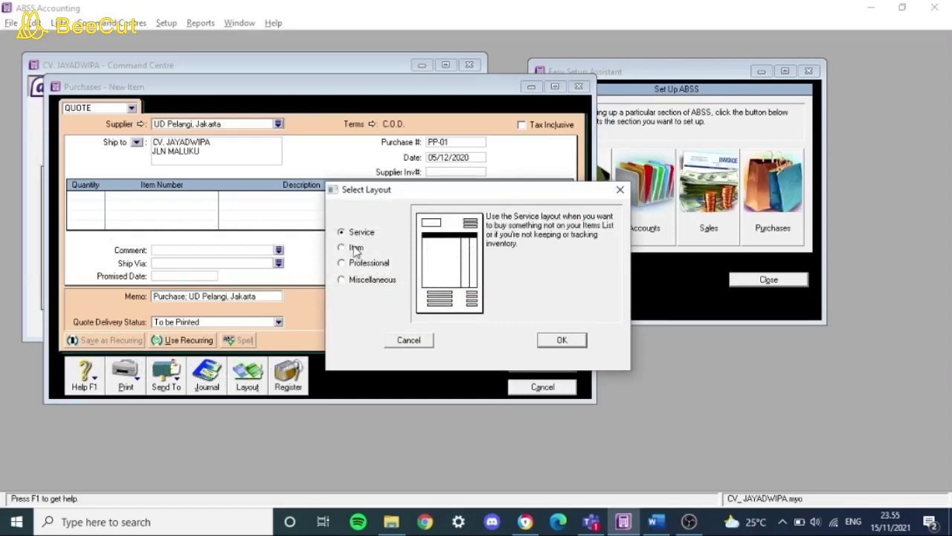
pyautogui.click(357, 250)
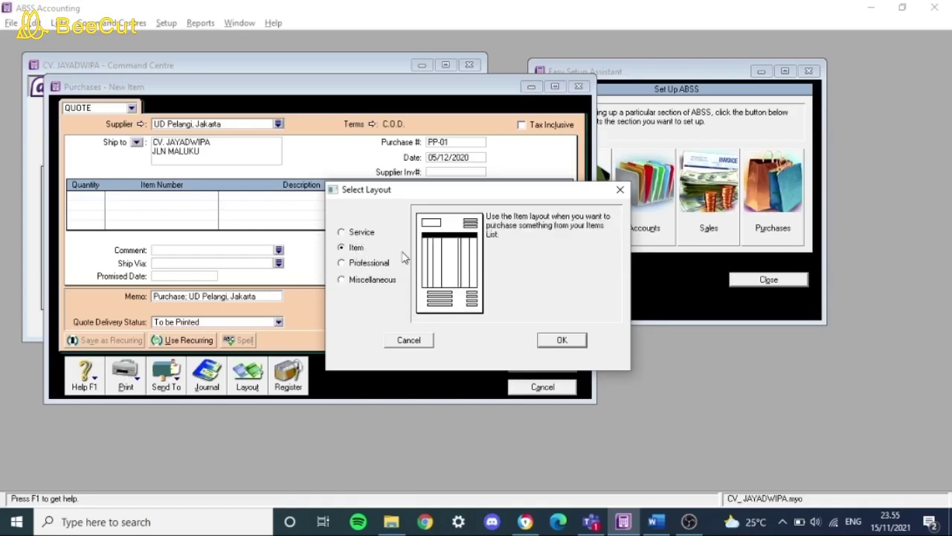
pyautogui.click(555, 339)
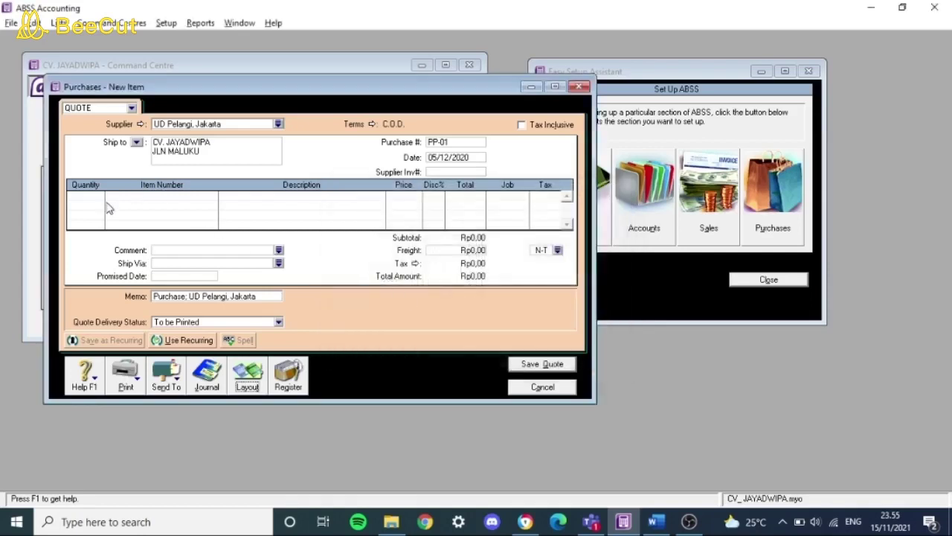
# Enter the first quote line with quantity 200 of item K-01, Kayu Ramin, from the Word request.
pyautogui.hotkey('alt', 'Tab')
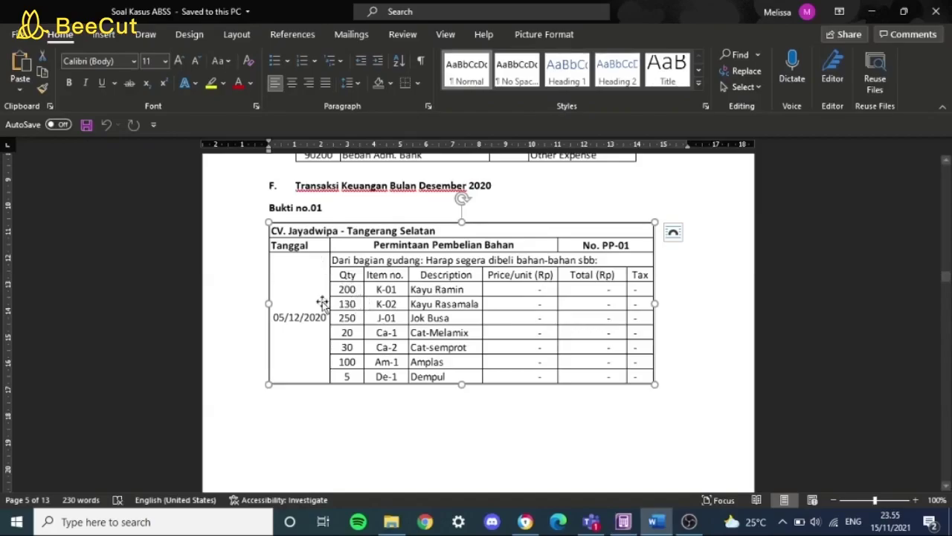
pyautogui.hotkey('alt', 'Tab')
pyautogui.write('200')
pyautogui.press('Tab')
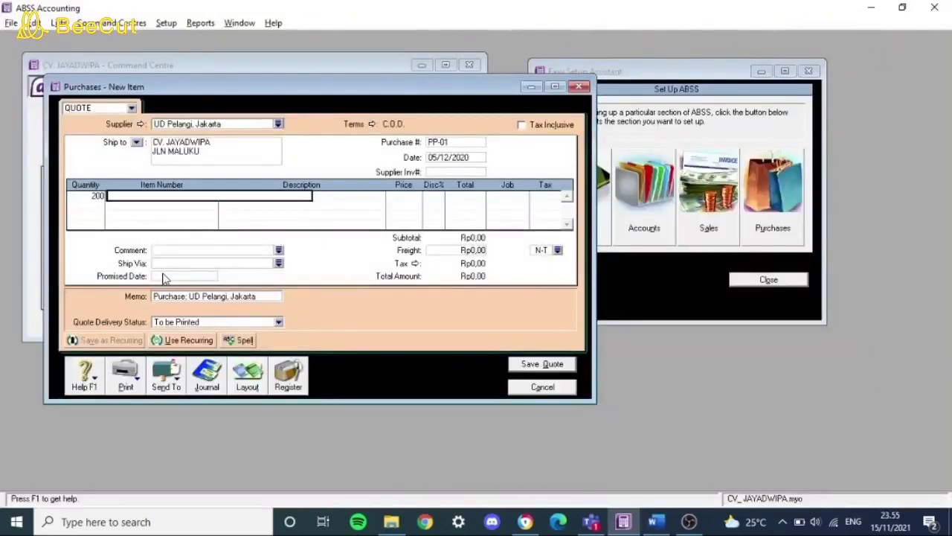
pyautogui.write('K-01')
pyautogui.press('Tab')
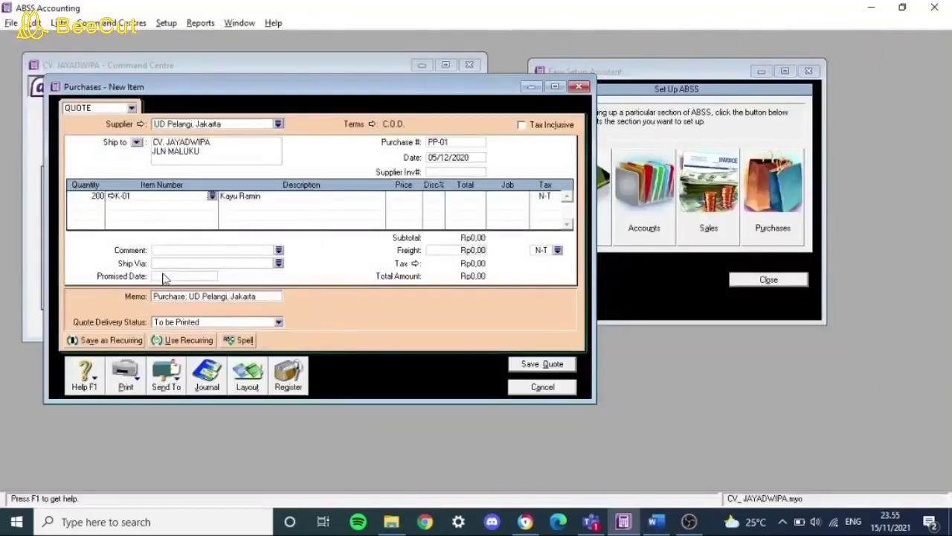
# Add the second quote line with quantity 130 of item K-02, Kayu Rasamala, from the Word request.
pyautogui.hotkey('alt', 'Tab')
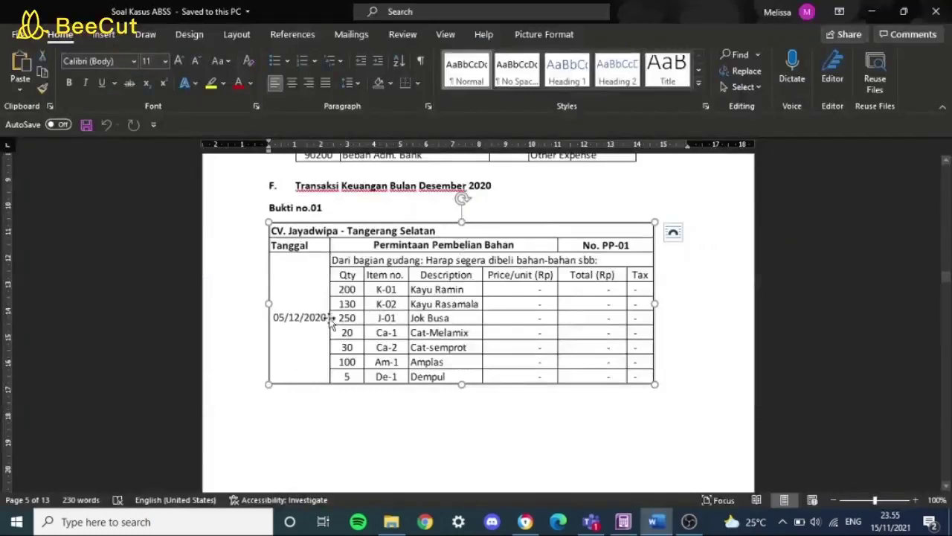
pyautogui.hotkey('alt', 'Tab')
pyautogui.click(94, 204)
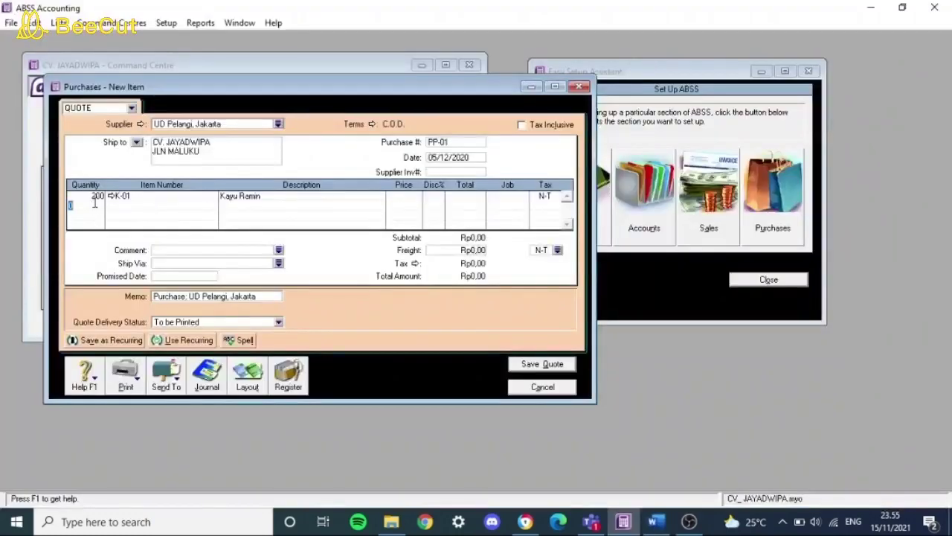
pyautogui.press('Tab')
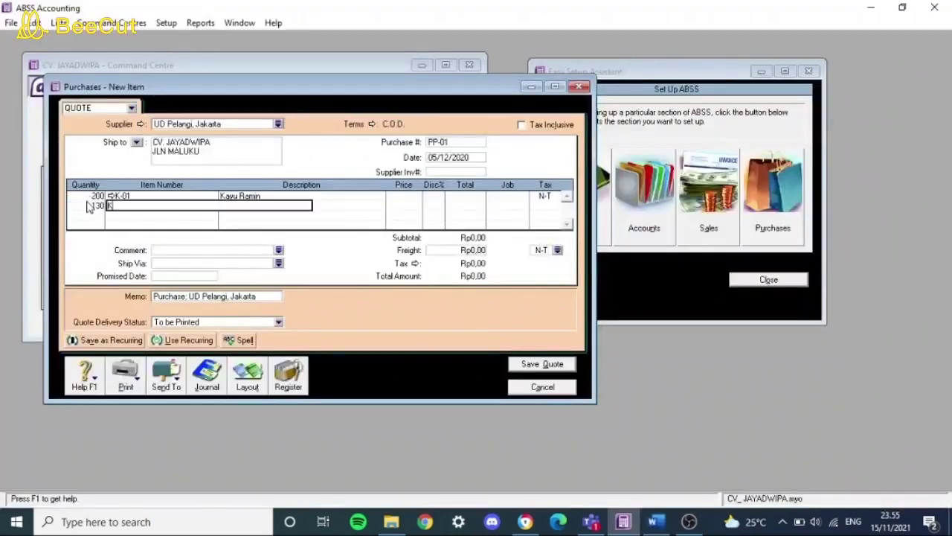
pyautogui.press('Tab')
# Add the third quote line with quantity 250 of item J-01, Jok Busa, from the Word request.
pyautogui.hotkey('alt', 'Tab')
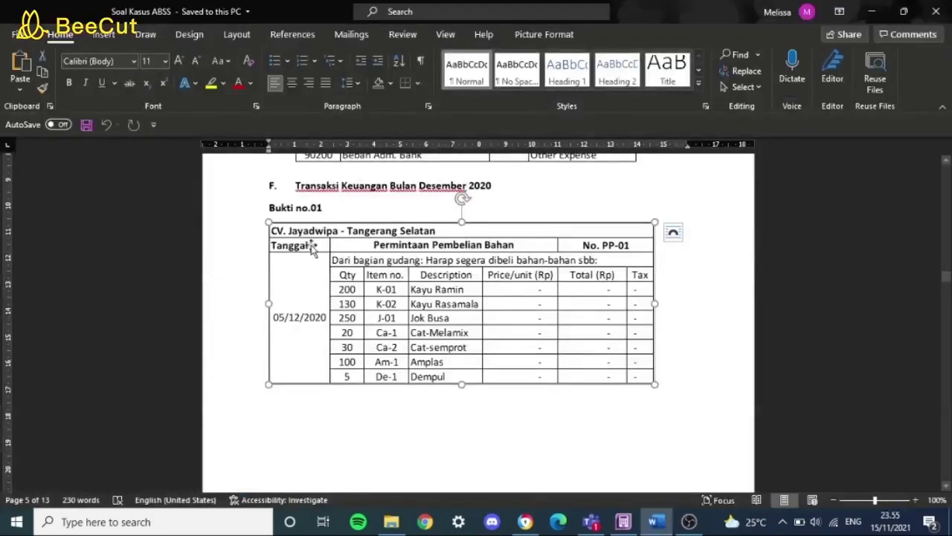
pyautogui.hotkey('alt', 'Tab')
pyautogui.click(85, 215)
pyautogui.write('250')
pyautogui.press('Tab')
pyautogui.write('J-01')
pyautogui.press('Tab')
# Add the fourth quote line with quantity 20 of item Ca-1, Cat Melamix, from the Word request.
pyautogui.hotkey('alt', 'Tab')
pyautogui.hotkey('alt', 'Tab')
pyautogui.press('Tab')
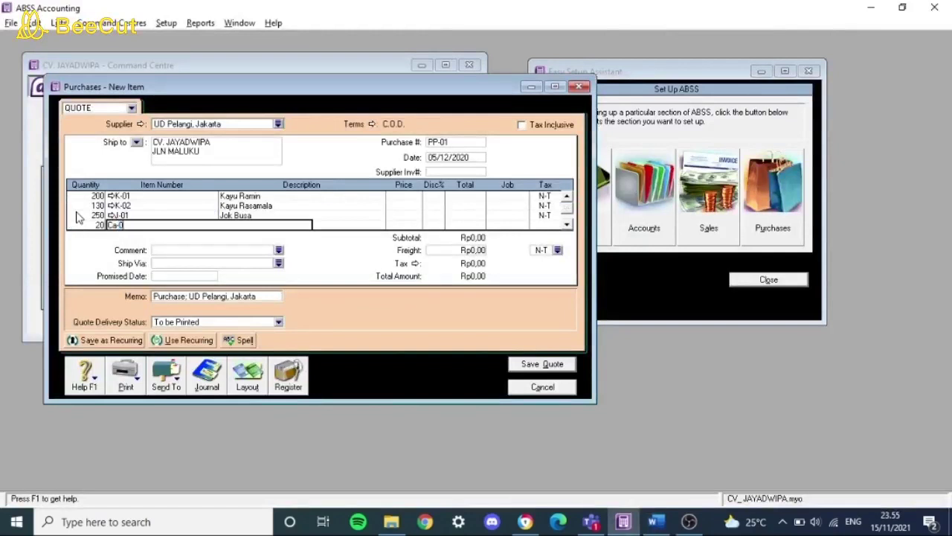
pyautogui.write('Ca-01')
pyautogui.press('Tab')
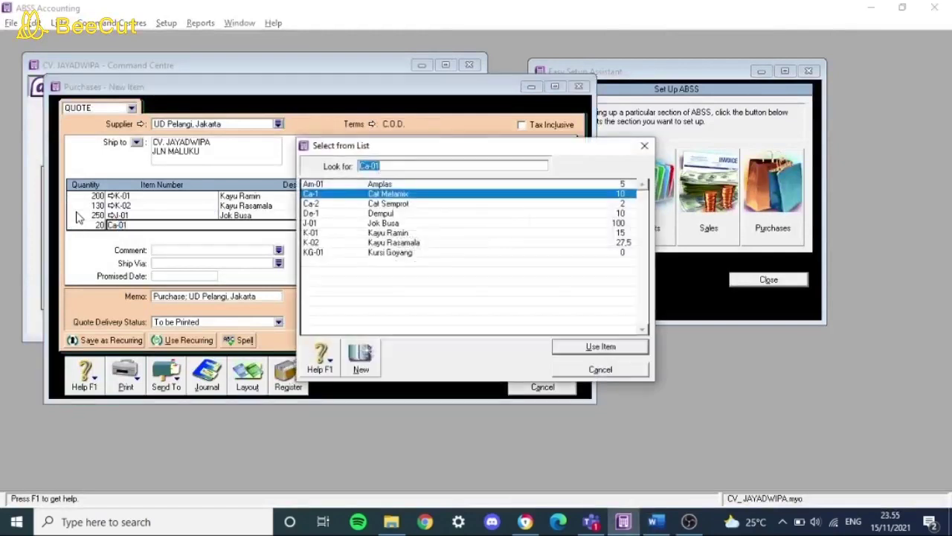
pyautogui.doubleClick(388, 195)
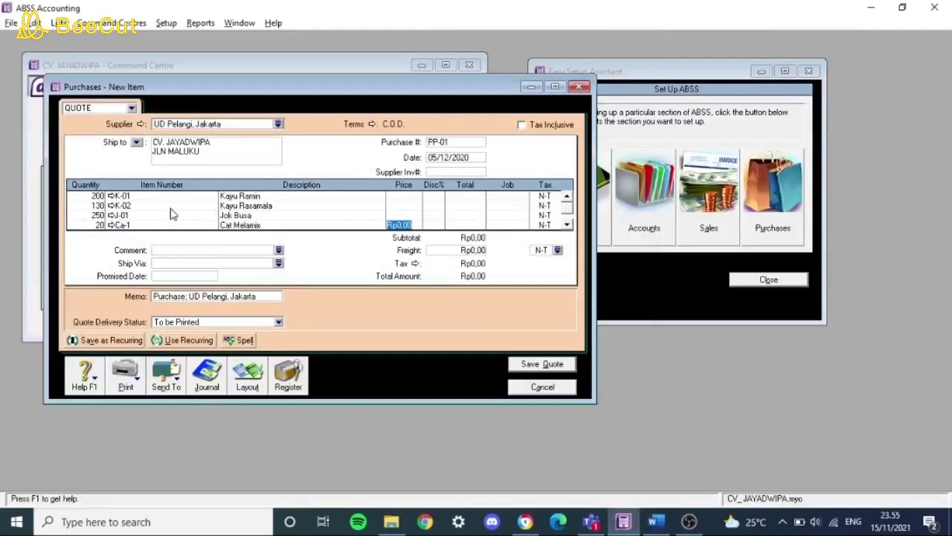
# Add the fifth quote line with quantity 30 of item Ca-2, Cat Semprot, from the Word request.
pyautogui.hotkey('alt', 'Tab')
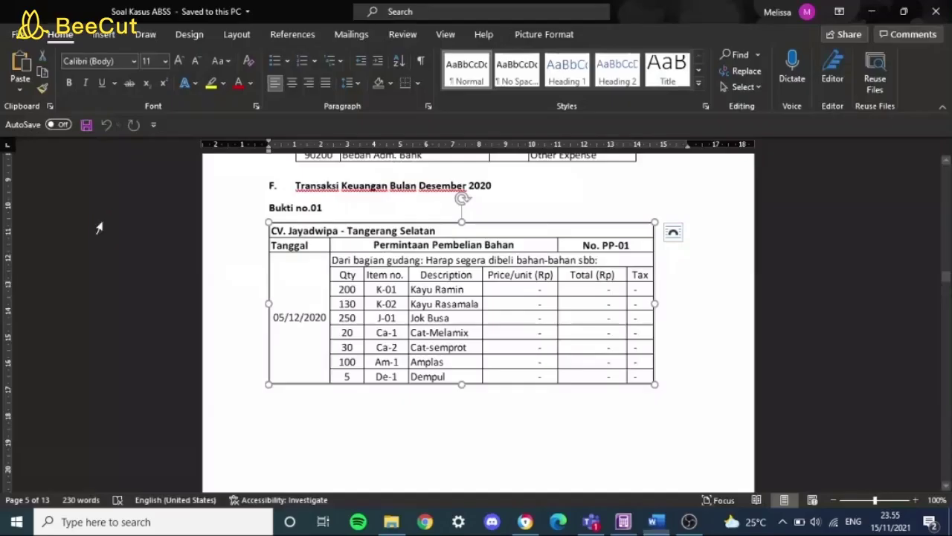
pyautogui.hotkey('alt', 'Tab')
pyautogui.write('30')
pyautogui.press('Tab')
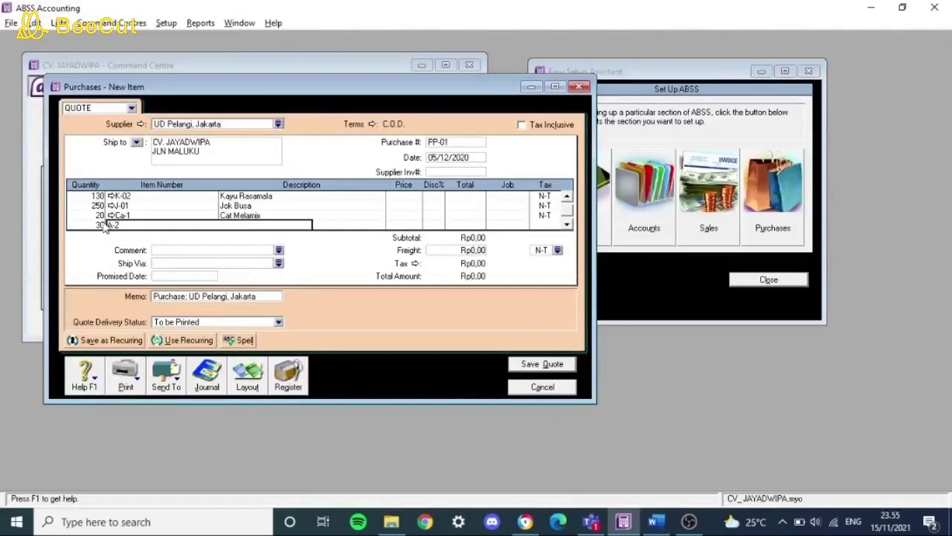
pyautogui.write('Ca-2')
pyautogui.press('Tab')
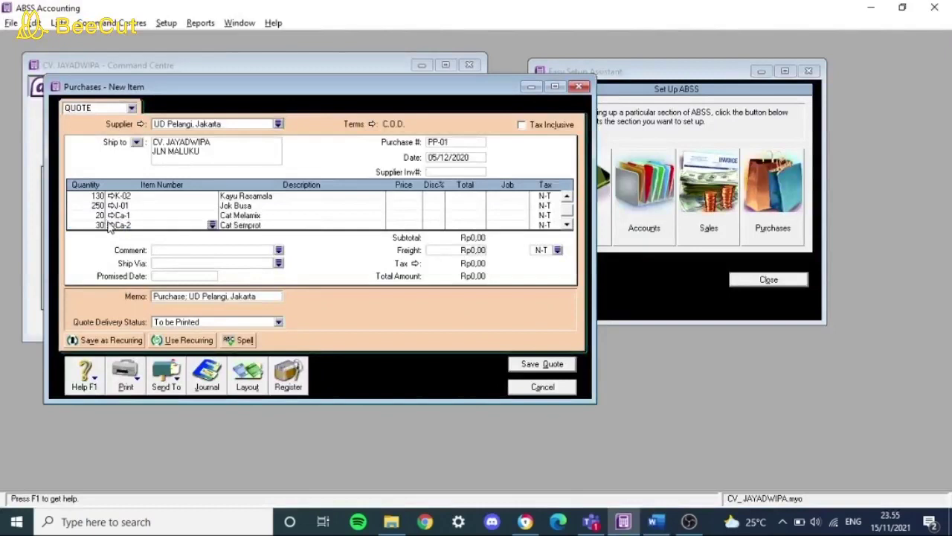
# Add the sixth quote line with quantity 100 of item Am-01, Amplas, from the Word request.
pyautogui.hotkey('alt', 'Tab')
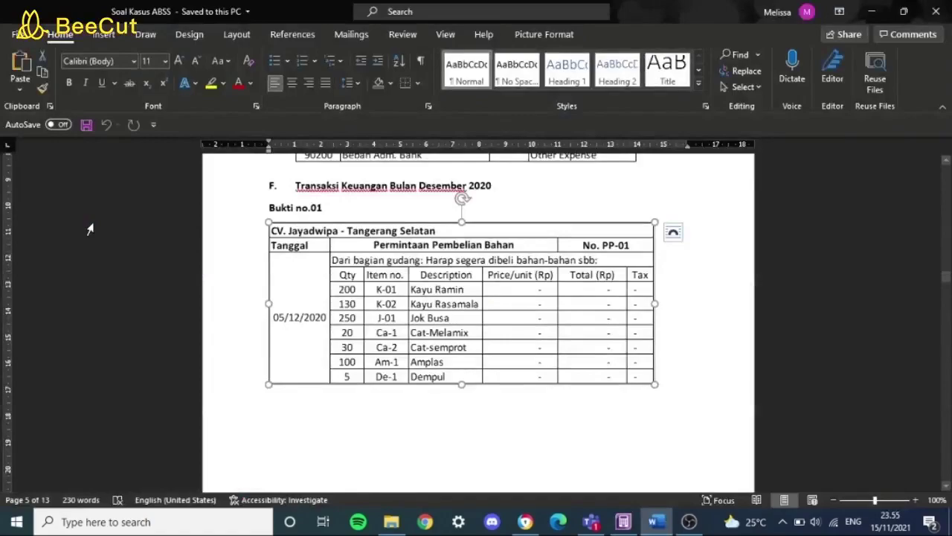
pyautogui.hotkey('alt', 'Tab')
pyautogui.write('100')
pyautogui.press('Tab')
pyautogui.write('Am-01')
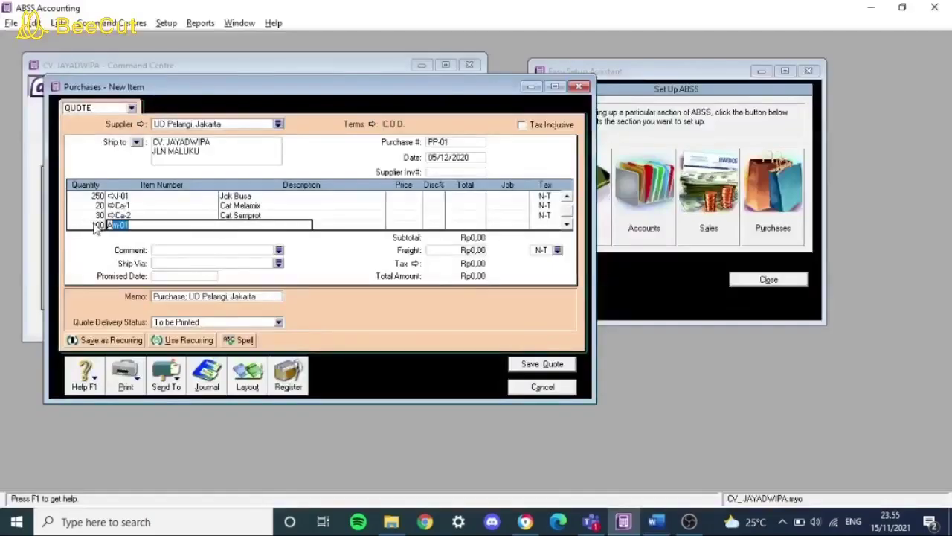
pyautogui.write('1')
pyautogui.press('Tab')
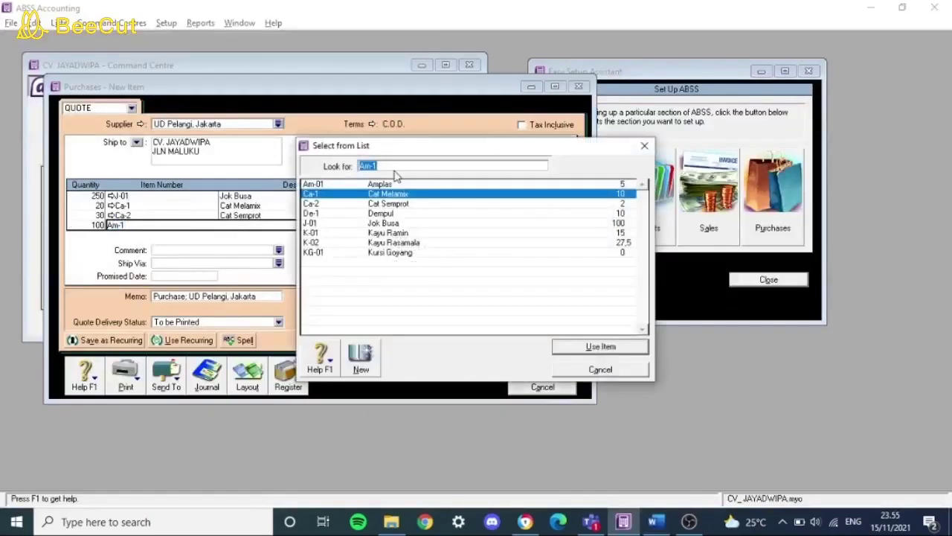
pyautogui.doubleClick(376, 184)
# Add the seventh quote line with quantity 5 of item De-1, Dempul, from the Word request.
pyautogui.hotkey('alt', 'Tab')
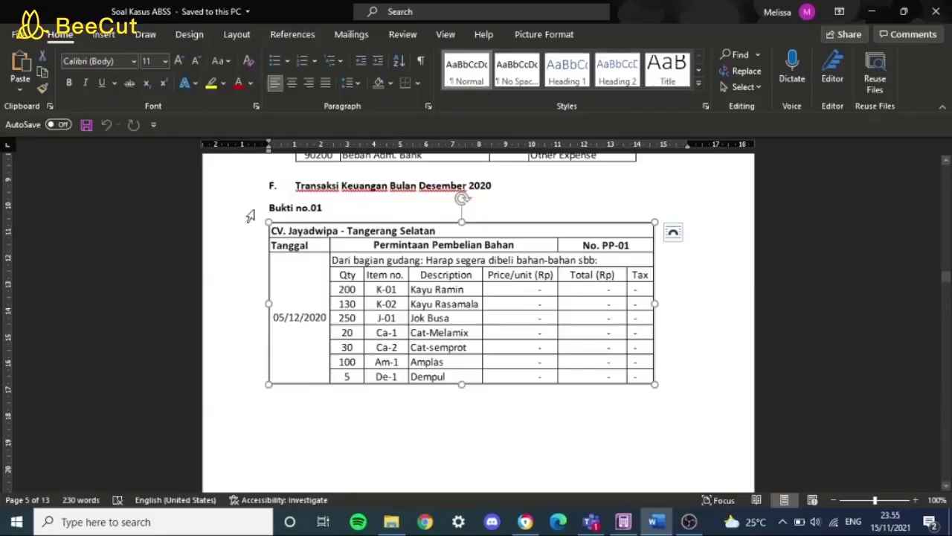
pyautogui.hotkey('alt', 'Tab')
pyautogui.scroll(-1, 195, 218)
pyautogui.click(95, 224)
pyautogui.hotkey('alt', 'Tab')
pyautogui.hotkey('alt', 'Tab')
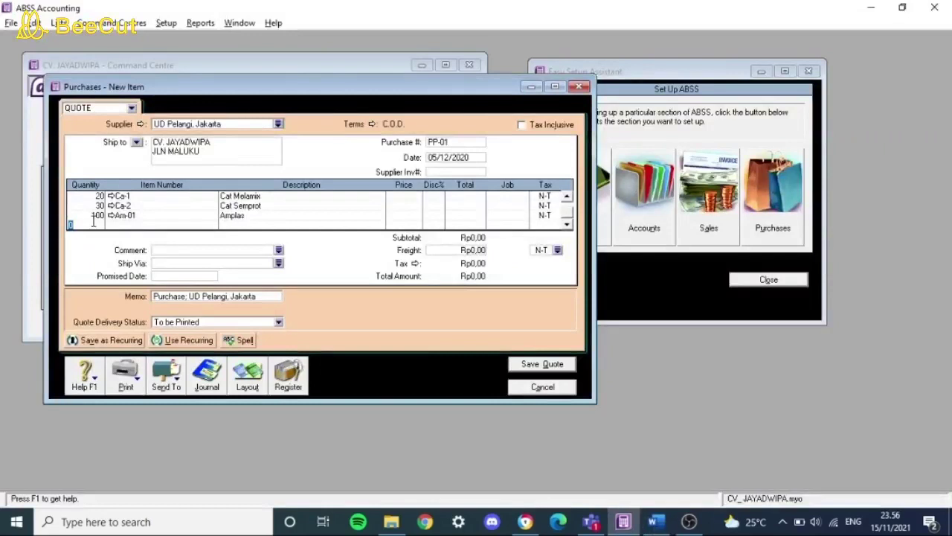
pyautogui.write('5')
pyautogui.press('Tab')
pyautogui.write('D')
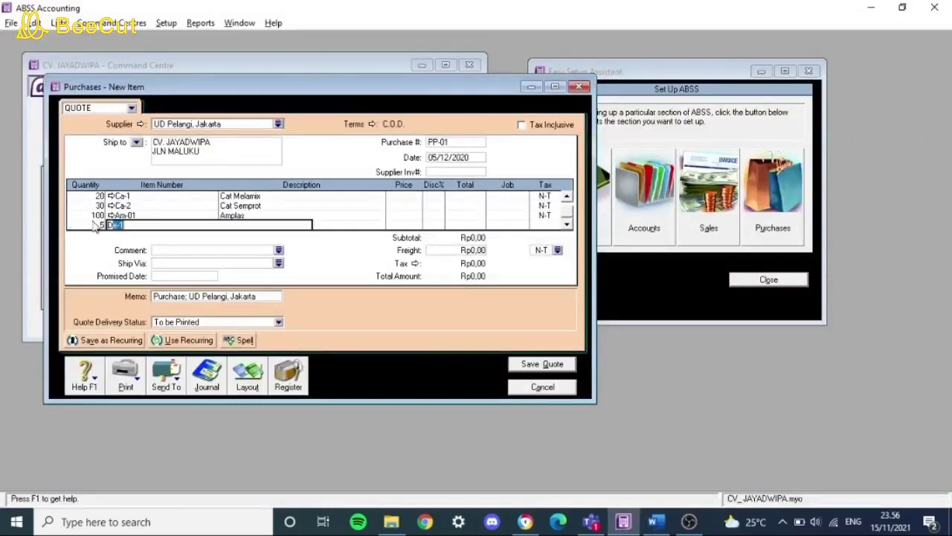
pyautogui.press('Tab')
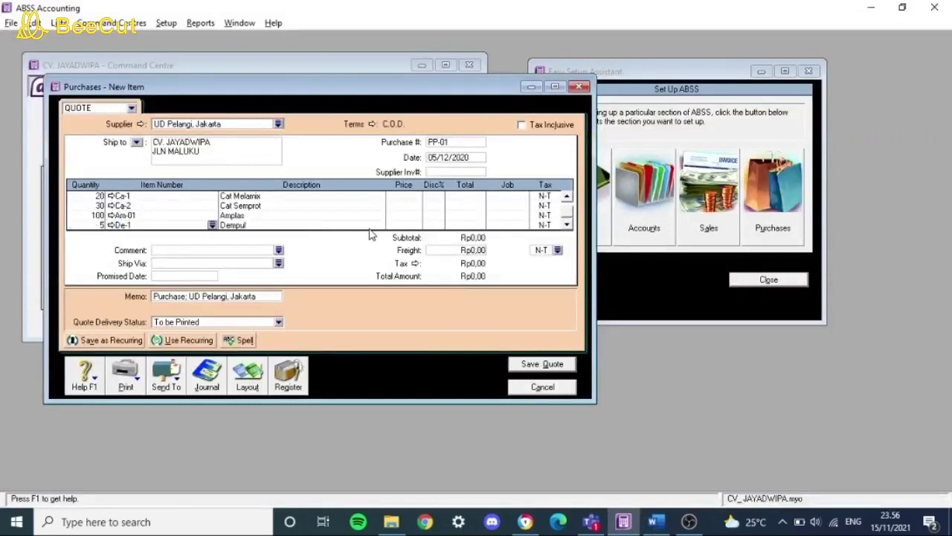
# Compare the quantities and items on quote PP-01 with the request table in the Word document.
pyautogui.scroll(1, 361, 226)
pyautogui.hotkey('alt', 'Tab')
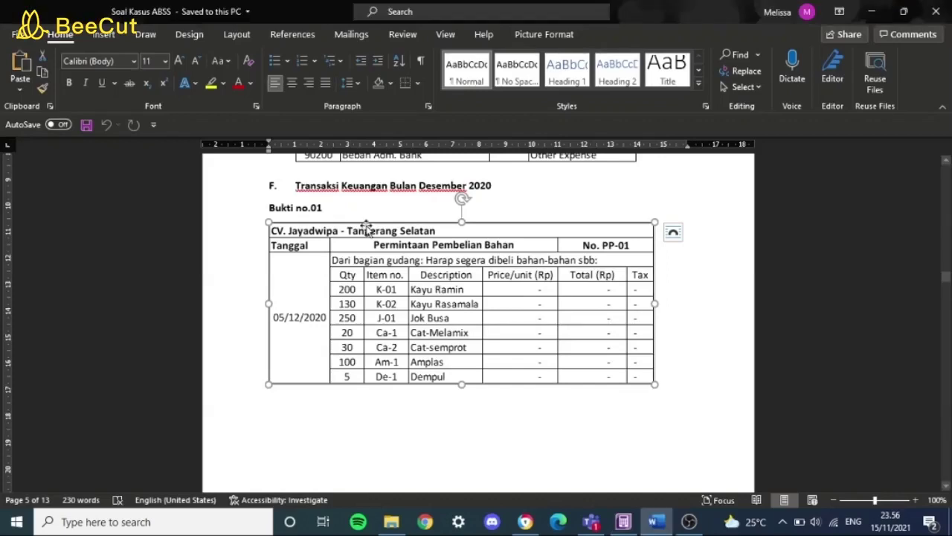
pyautogui.hotkey('alt', 'Tab')
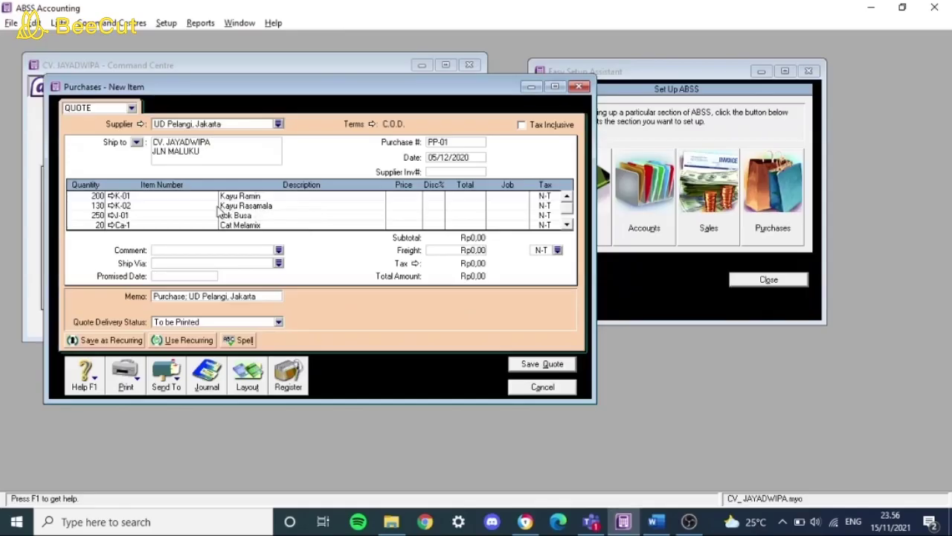
pyautogui.scroll(-2, 224, 210)
pyautogui.hotkey('alt', 'Tab')
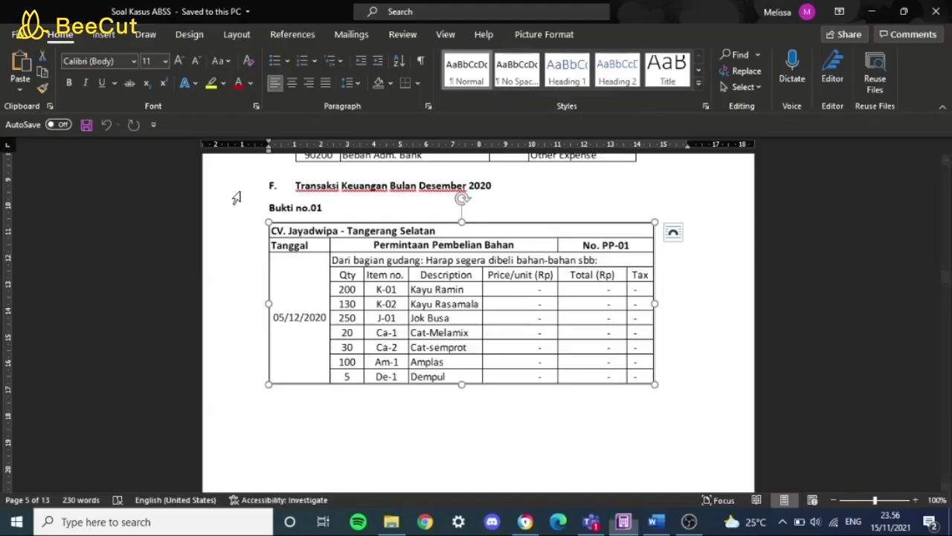
# Save the PP-01 quote in ABSS, ignoring all flagged spellings, and close the blank purchase form.
pyautogui.hotkey('alt', 'Tab')
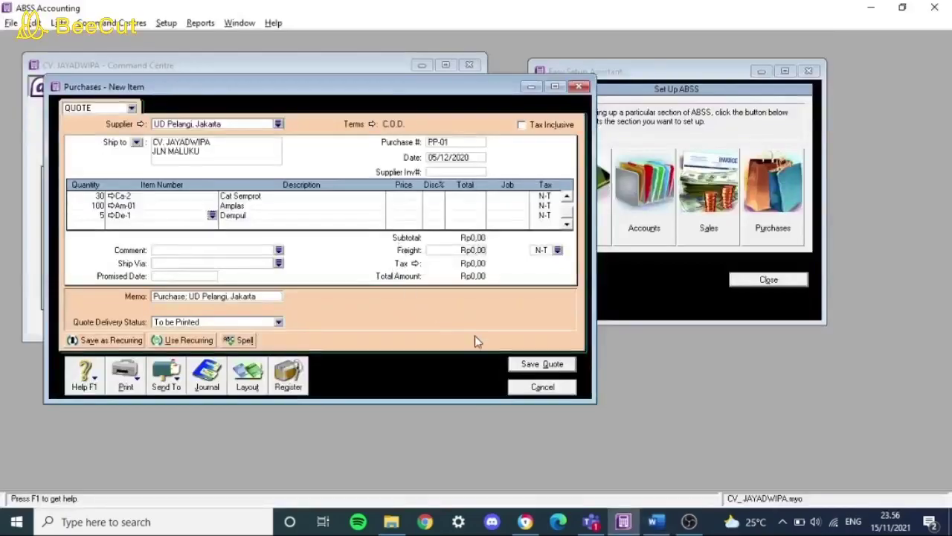
pyautogui.click(534, 365)
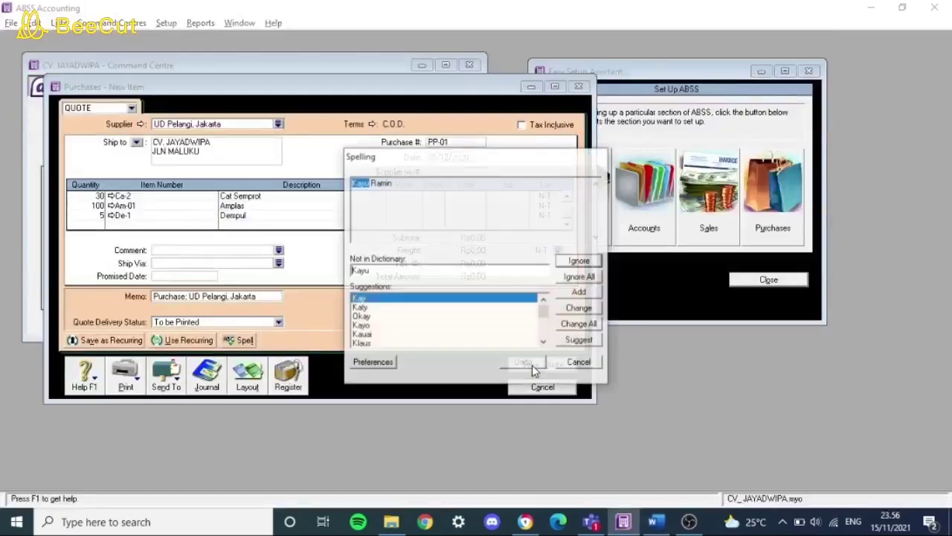
pyautogui.click(587, 277)
pyautogui.click(586, 277)
pyautogui.click(586, 278)
pyautogui.click(587, 278)
pyautogui.click(586, 277)
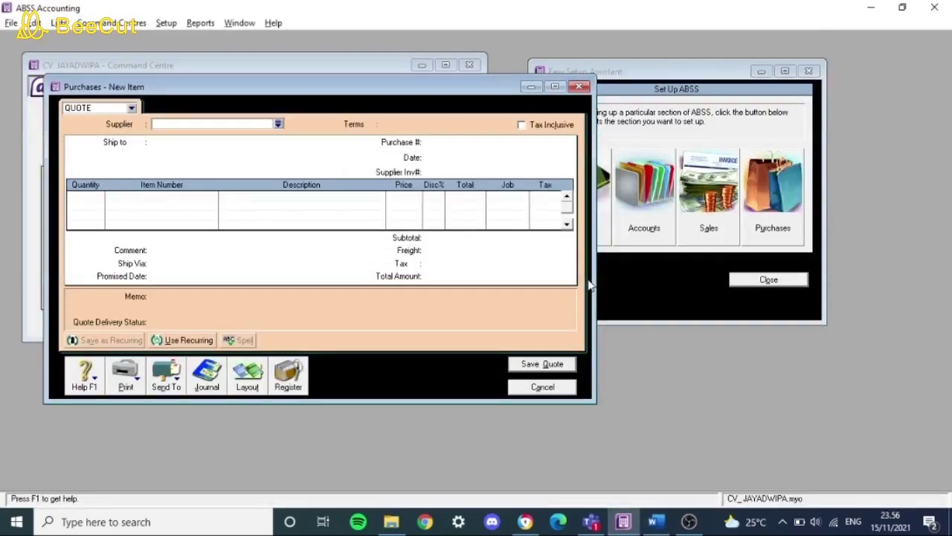
pyautogui.click(543, 387)
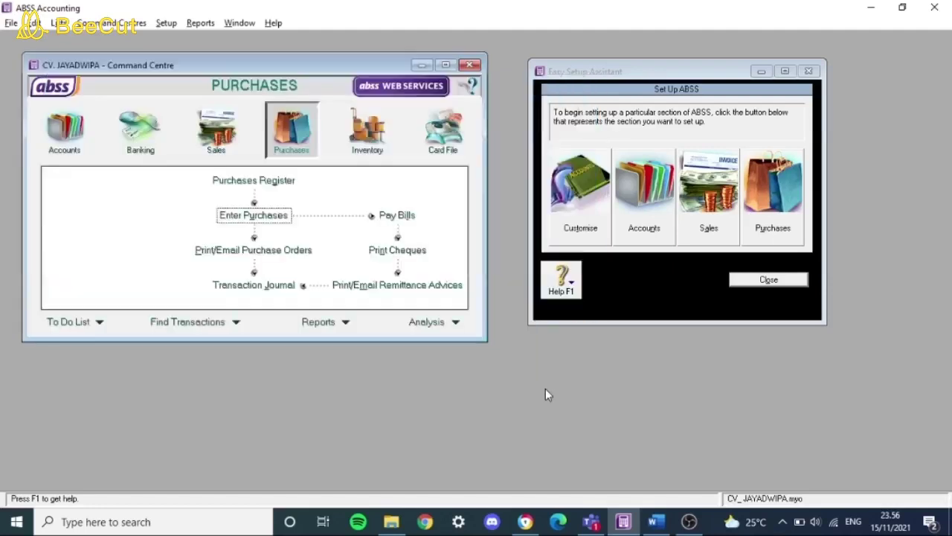
# Look up Bukti no.02 in the Word case document and show the quotes in the ABSS Purchases Register.
pyautogui.hotkey('alt', 'Tab')
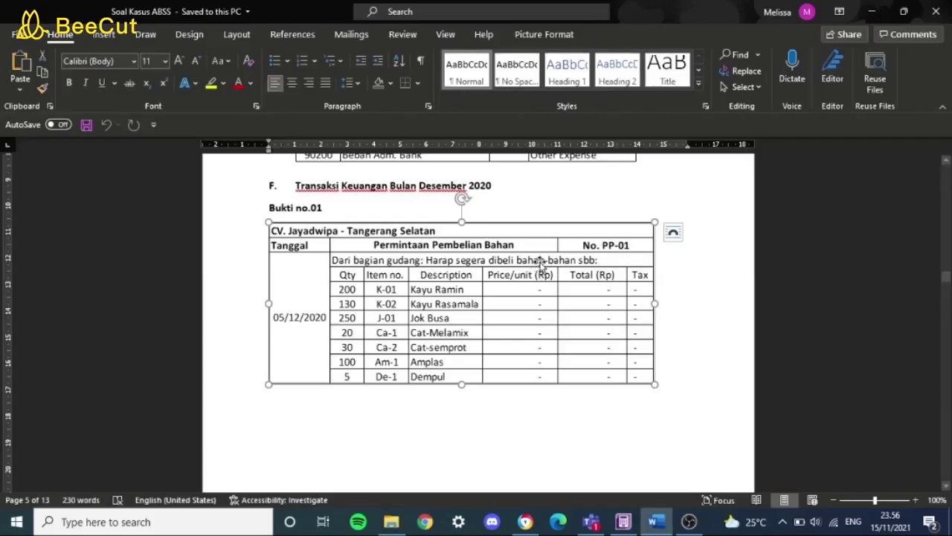
pyautogui.scroll(-10, 521, 283)
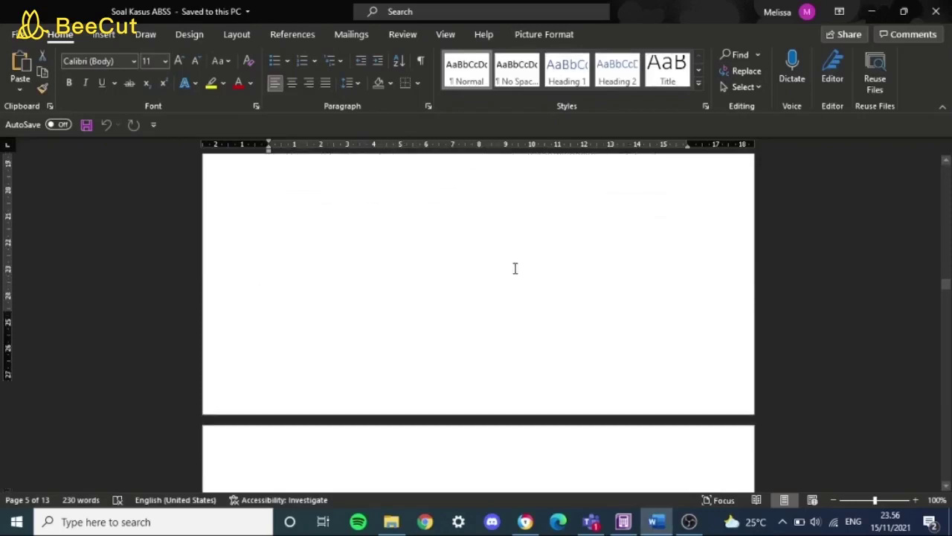
pyautogui.scroll(-1, 505, 312)
pyautogui.click(471, 364)
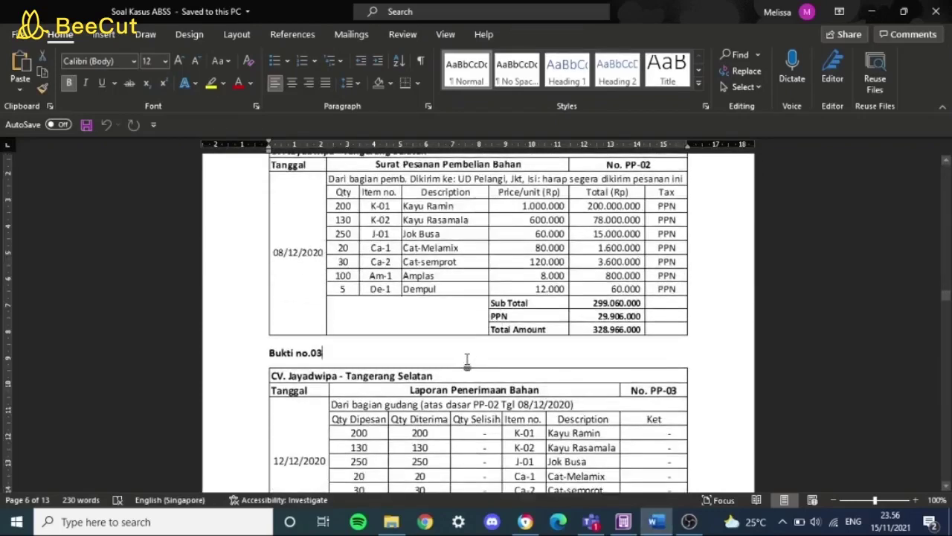
pyautogui.scroll(2, 468, 353)
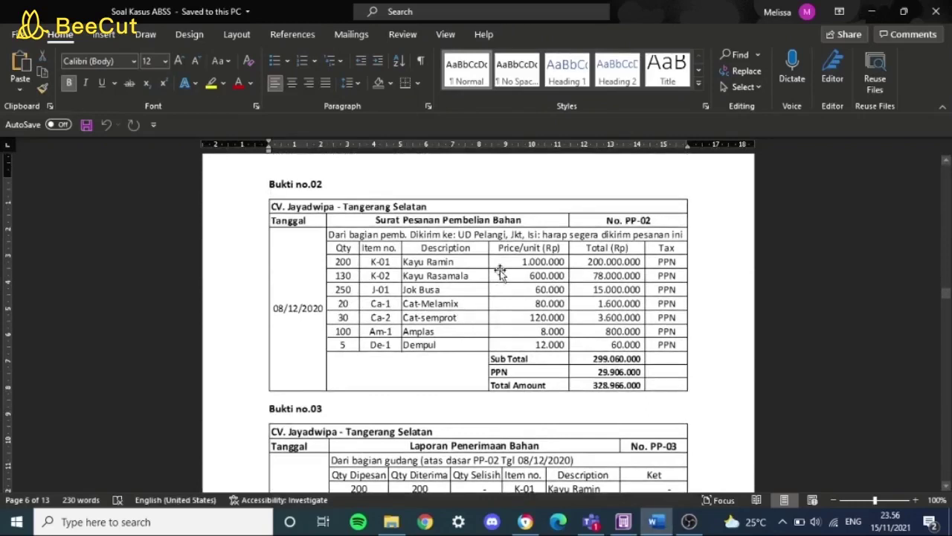
pyautogui.hotkey('alt', 'Tab')
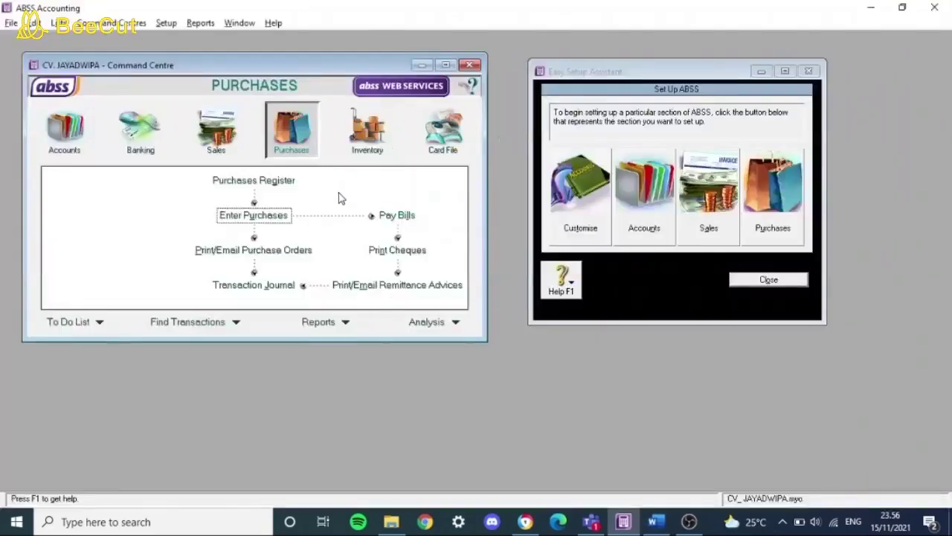
pyautogui.click(275, 181)
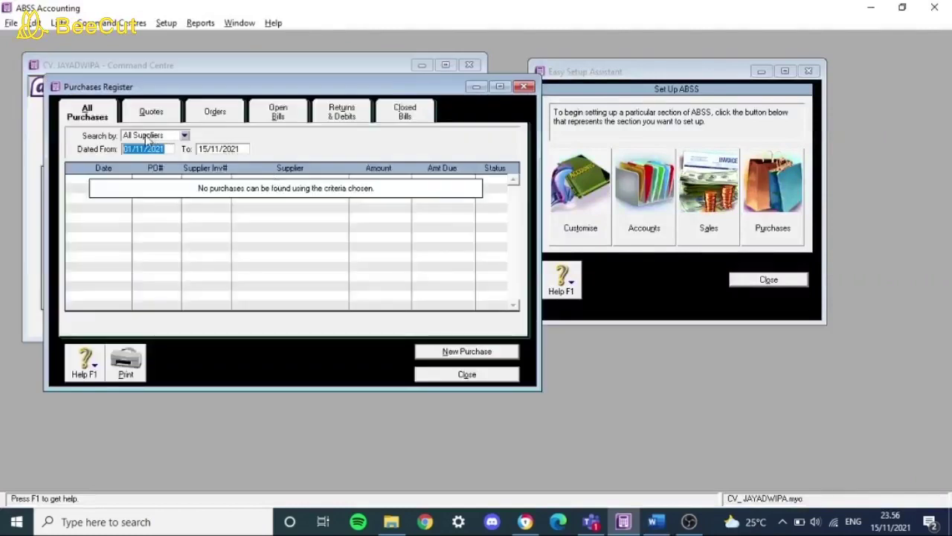
pyautogui.click(153, 114)
# Set the start of the quotes date range to 01/01/2020 and open the PP-01 quote.
pyautogui.click(158, 151)
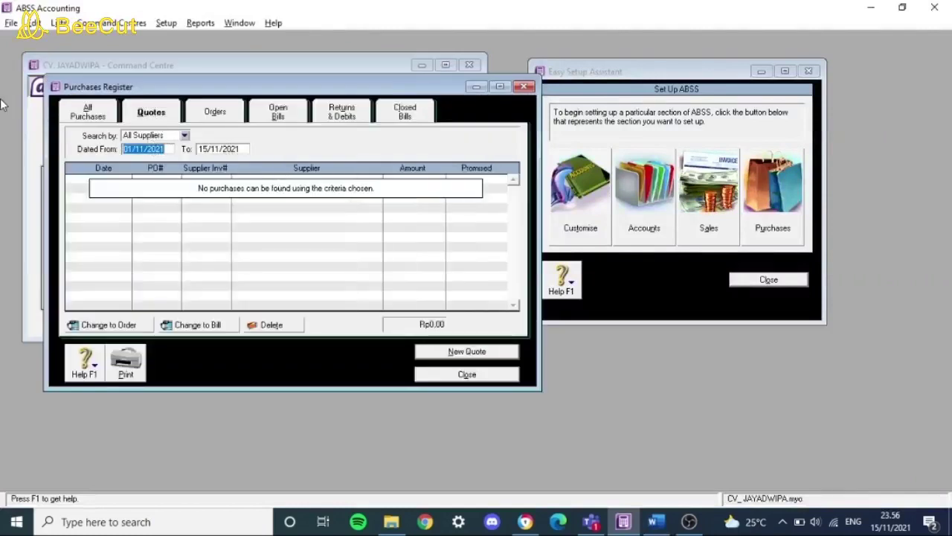
pyautogui.write('0101')
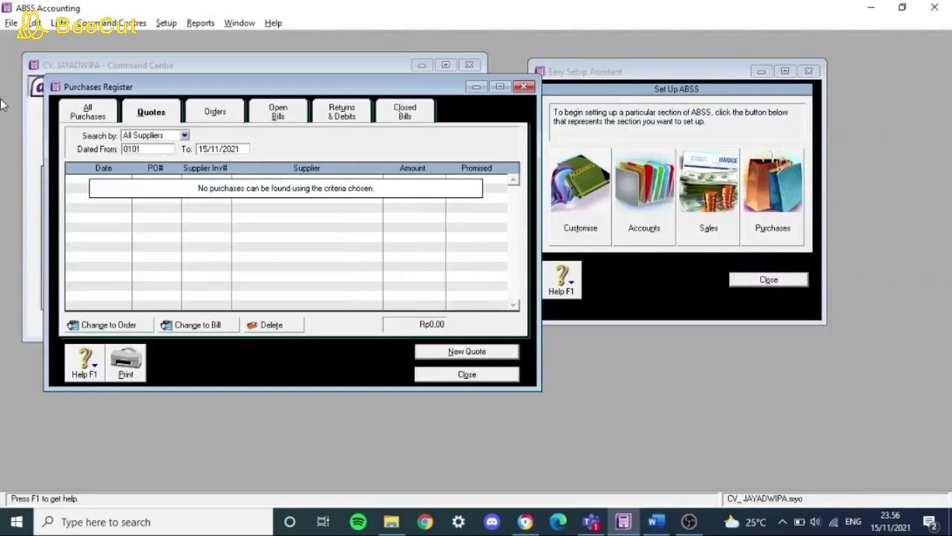
pyautogui.press('BackSpace')
pyautogui.press('BackSpace')
pyautogui.write('/01/2020')
pyautogui.press('Tab')
pyautogui.hotkey('alt', 'Tab')
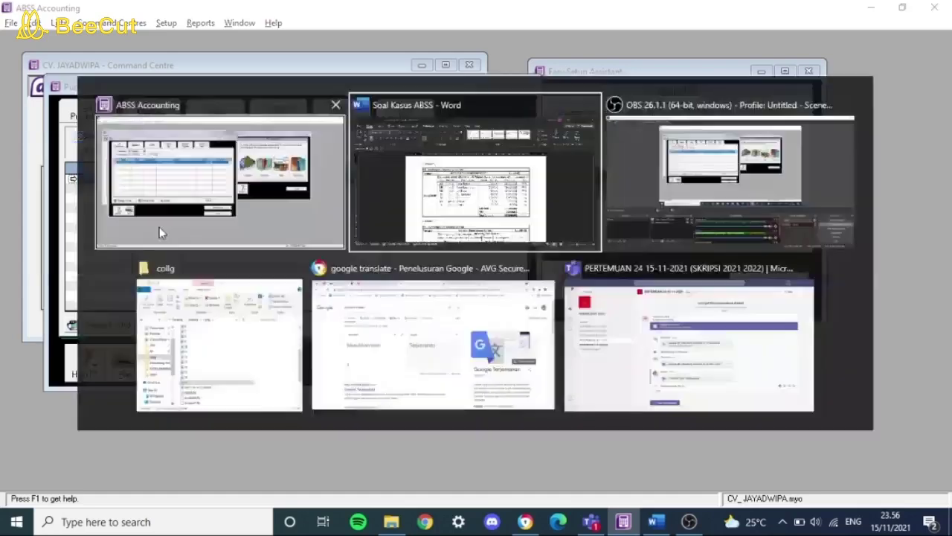
pyautogui.press('Escape')
pyautogui.doubleClick(82, 180)
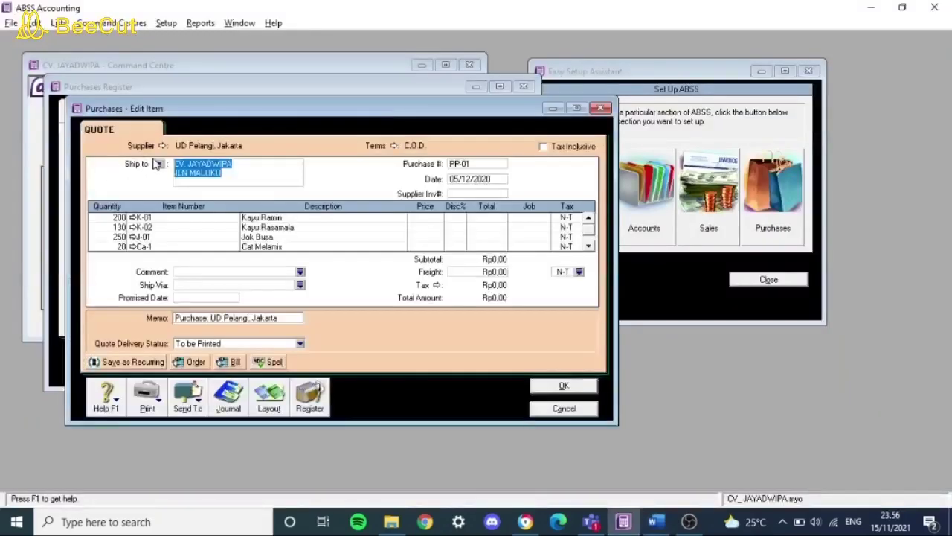
# Convert the PP-01 quote into a purchase order, consulting Bukti no.02 in the Word document.
pyautogui.hotkey('alt', 'Tab')
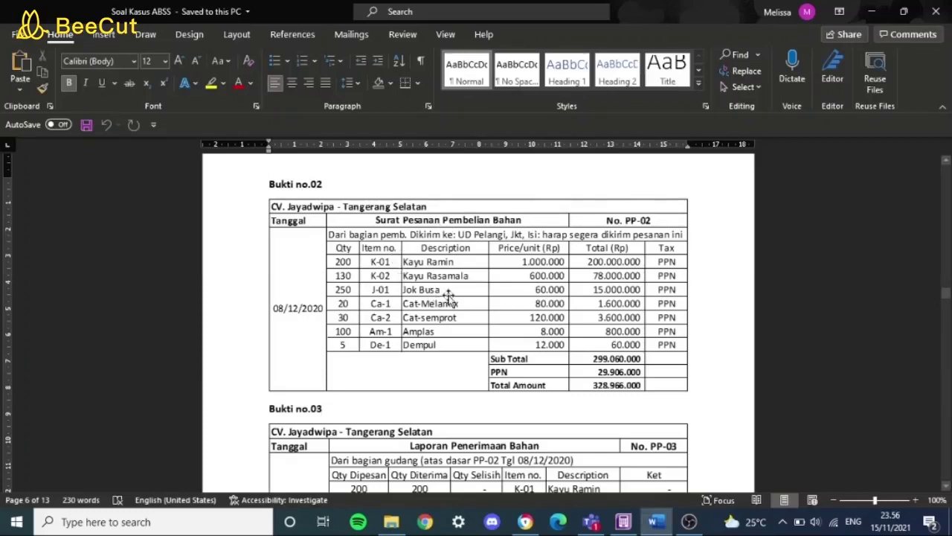
pyautogui.hotkey('alt', 'Tab')
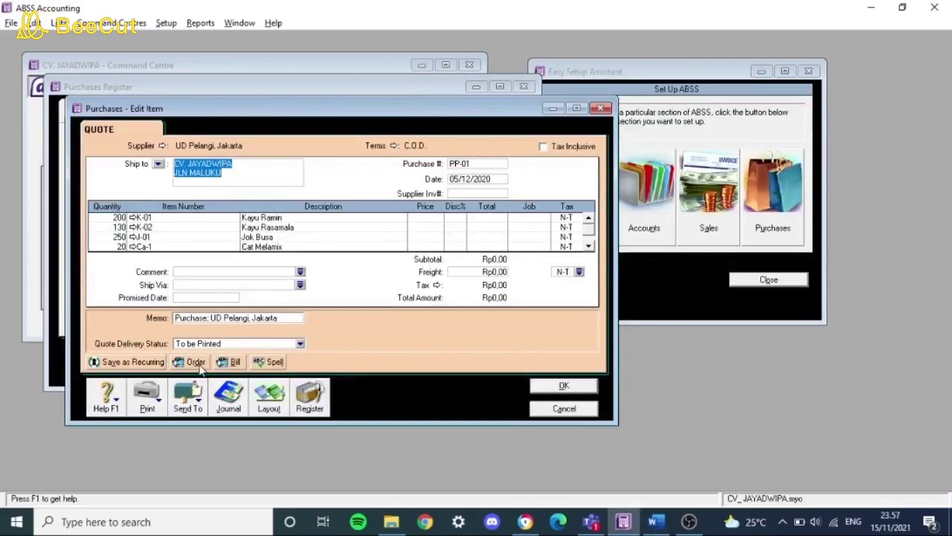
pyautogui.click(194, 362)
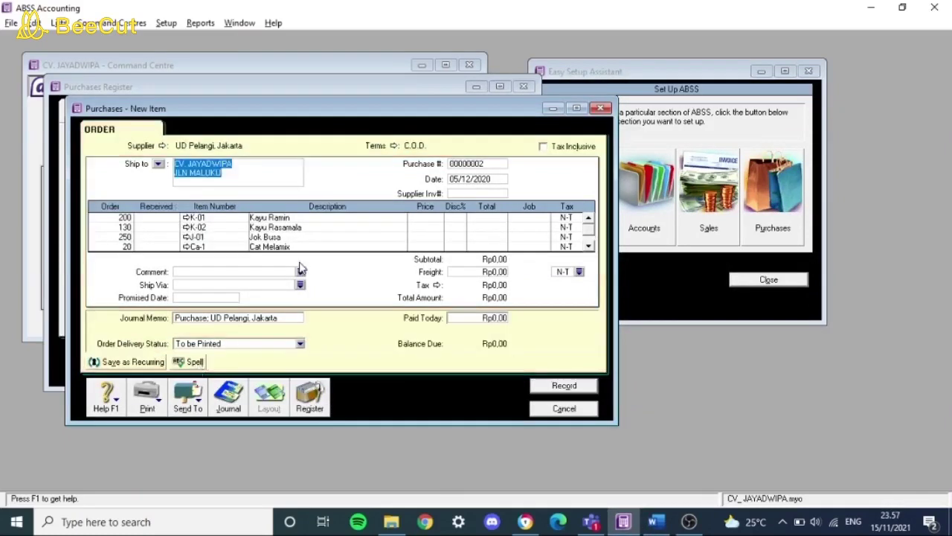
pyautogui.hotkey('alt', 'Tab')
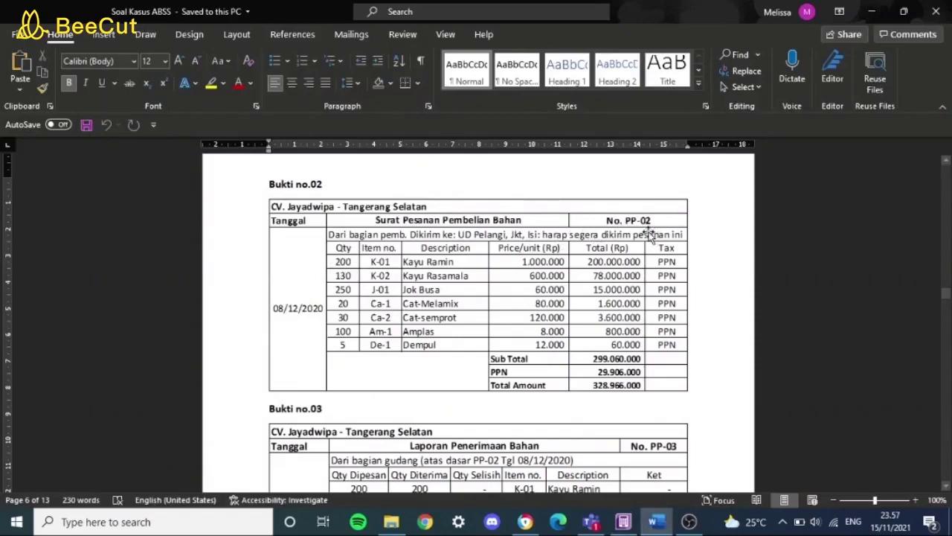
pyautogui.hotkey('alt', 'Tab')
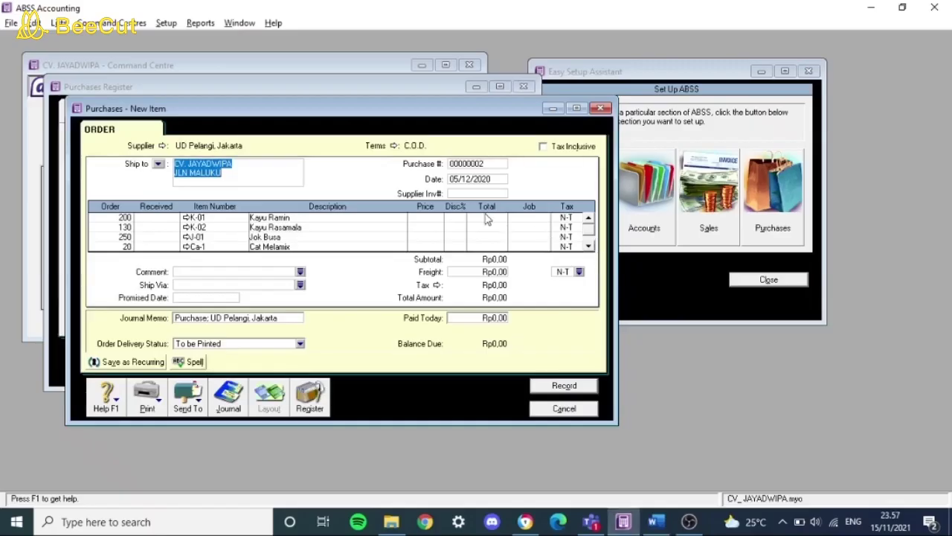
# Set the order's purchase number to PP-02 and its date to 08/12/2020, and review its item lines against Bukti no.02.
pyautogui.doubleClick(461, 163)
pyautogui.write('PP-02')
pyautogui.press('Tab')
pyautogui.hotkey('alt', 'Tab')
pyautogui.hotkey('alt', 'Tab')
pyautogui.write('00/12/2020')
pyautogui.hotkey('alt', 'Tab')
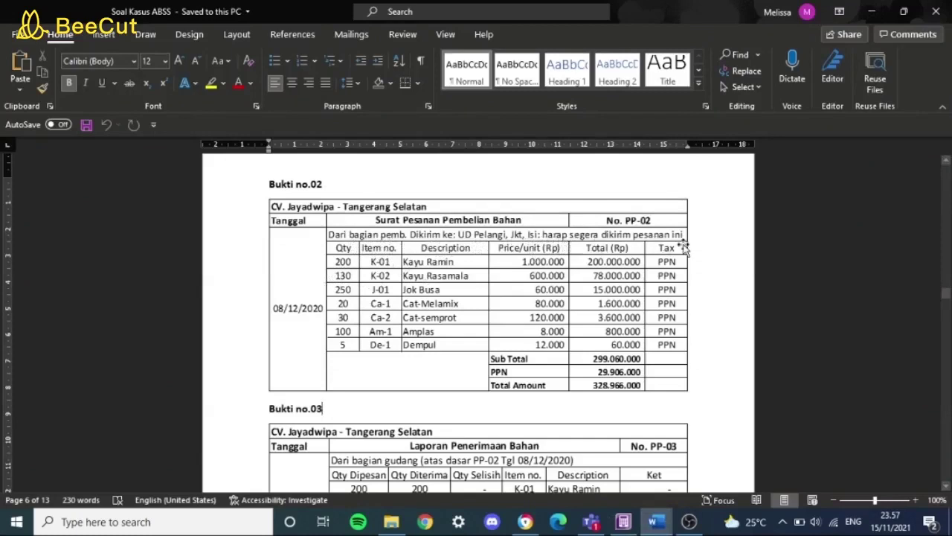
pyautogui.hotkey('alt', 'Tab')
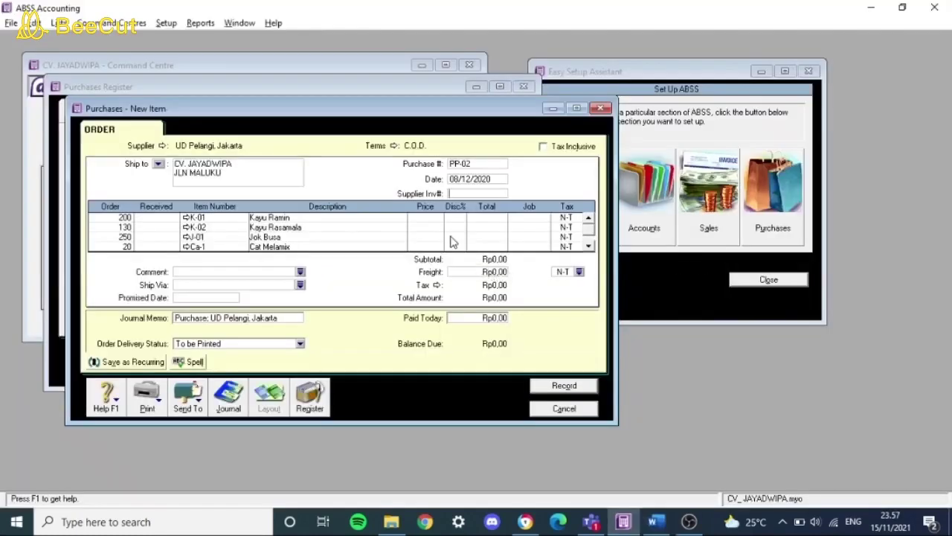
pyautogui.scroll(-2, 453, 242)
pyautogui.scroll(2, 453, 241)
pyautogui.scroll(-2, 453, 242)
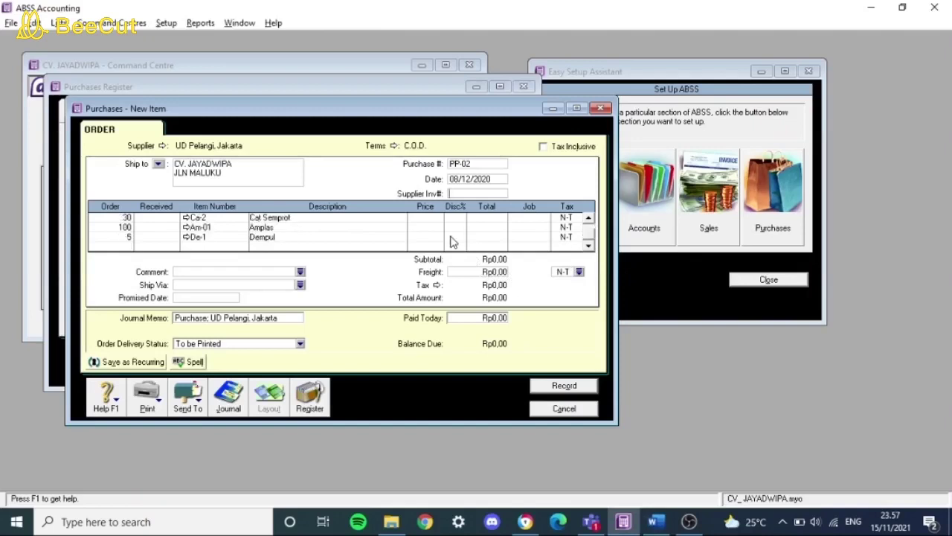
# Record the PP-02 purchase order, ignoring all spelling suggestions for the item descriptions and memo.
pyautogui.click(564, 386)
pyautogui.click(590, 280)
pyautogui.click(590, 278)
pyautogui.click(590, 277)
pyautogui.click(590, 275)
pyautogui.click(591, 277)
pyautogui.click(592, 277)
pyautogui.click(591, 276)
pyautogui.click(591, 276)
pyautogui.click(591, 276)
pyautogui.click(590, 275)
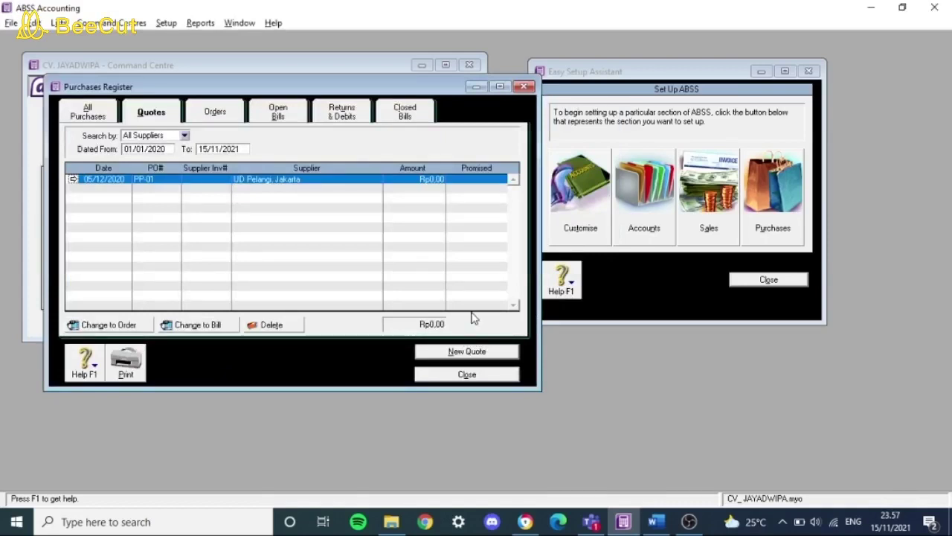
# Look up Bukti no.03 in the Word document and start receiving items for order PP-02 in ABSS.
pyautogui.hotkey('alt', 'Tab')
pyautogui.scroll(-3, 476, 309)
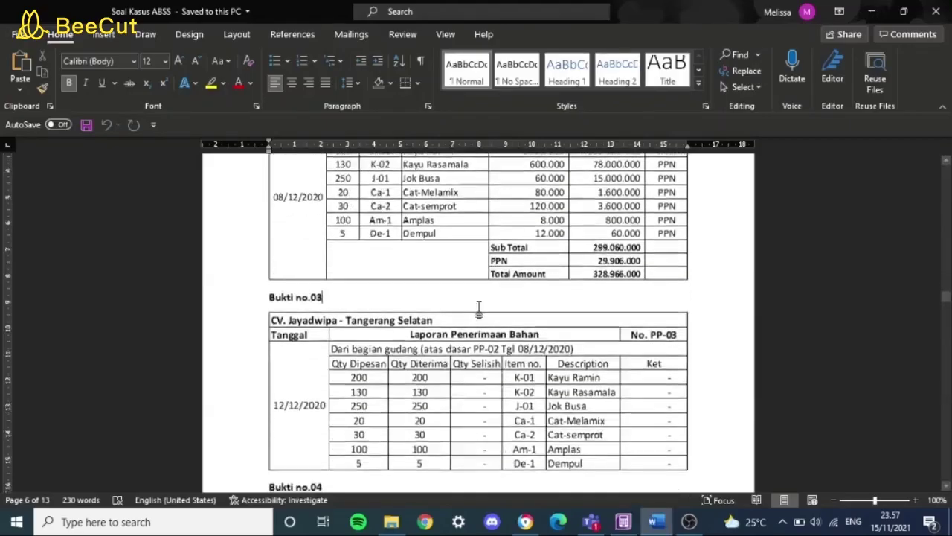
pyautogui.scroll(-1, 479, 306)
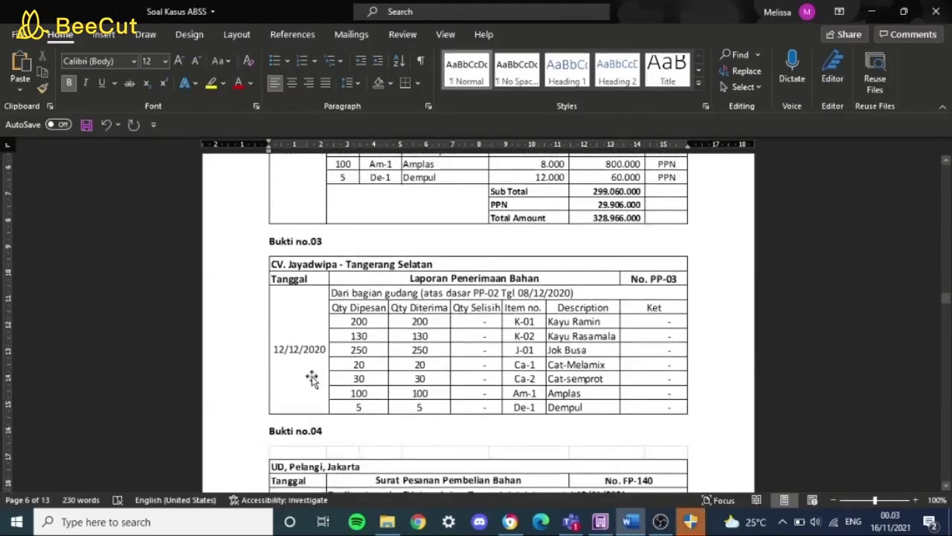
pyautogui.hotkey('alt', 'Tab')
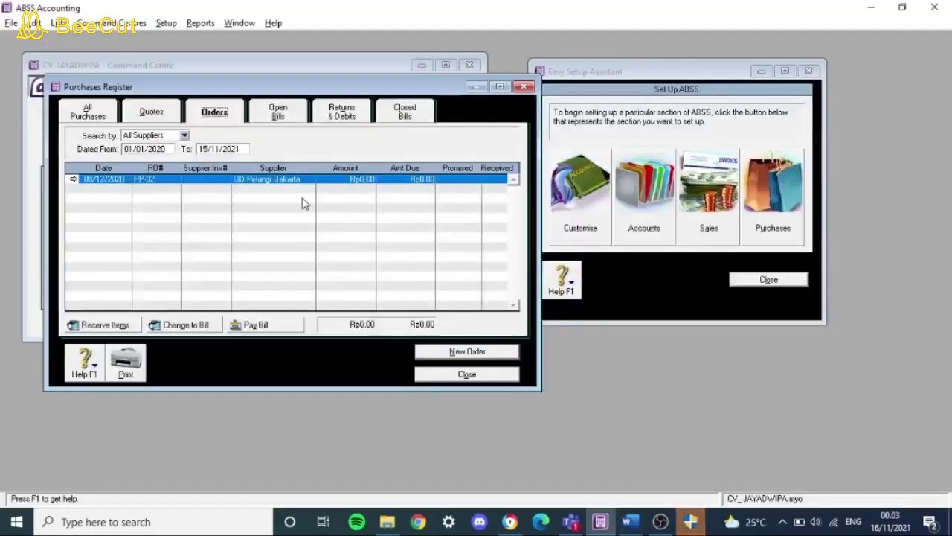
pyautogui.click(73, 180)
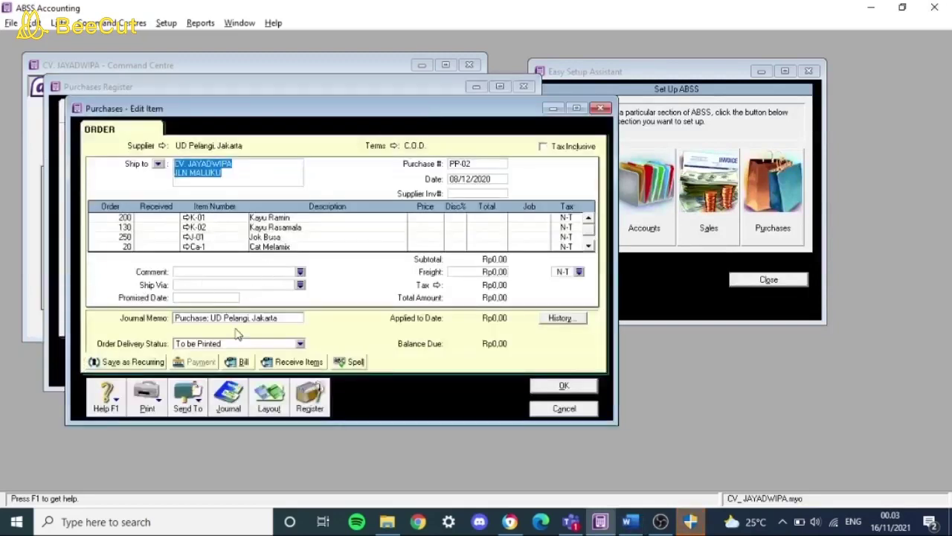
pyautogui.click(297, 362)
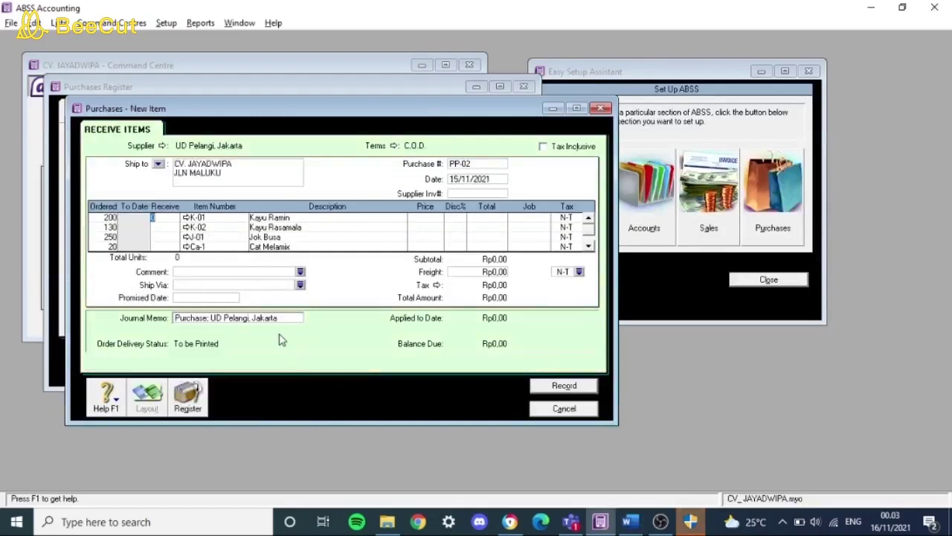
# Enter received quantities from Bukti no.03: K-01 200, K-02 130, J-01 250, Ca-1 20, Ca-2 30, Am-01 100, De-1 5.
pyautogui.hotkey('alt', 'Tab')
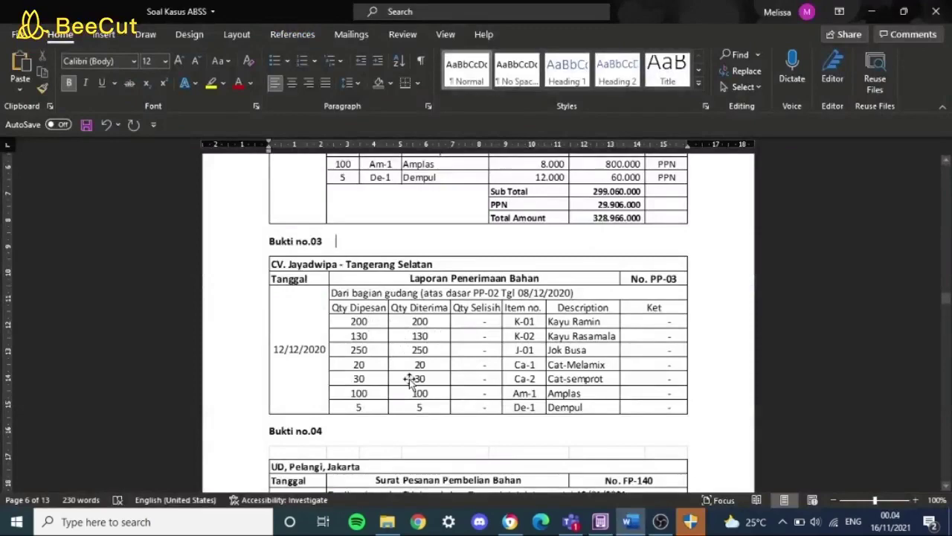
pyautogui.hotkey('alt', 'Tab')
pyautogui.write('00')
pyautogui.press('Down')
pyautogui.write('130')
pyautogui.press('Down')
pyautogui.write('250')
pyautogui.press('Down')
pyautogui.write('20')
pyautogui.press('Down')
pyautogui.write('30')
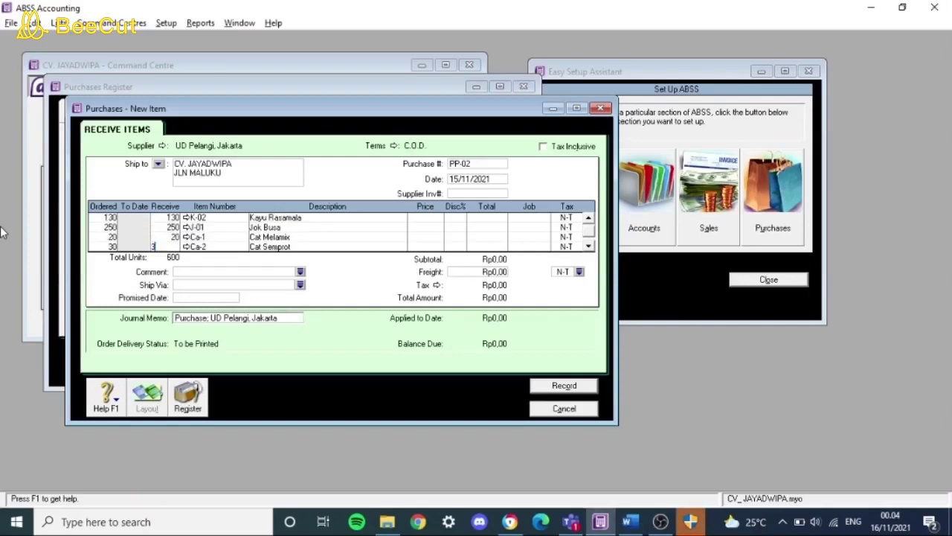
pyautogui.press('Down')
pyautogui.write('100')
pyautogui.press('Down')
pyautogui.write('5')
pyautogui.press('Down')
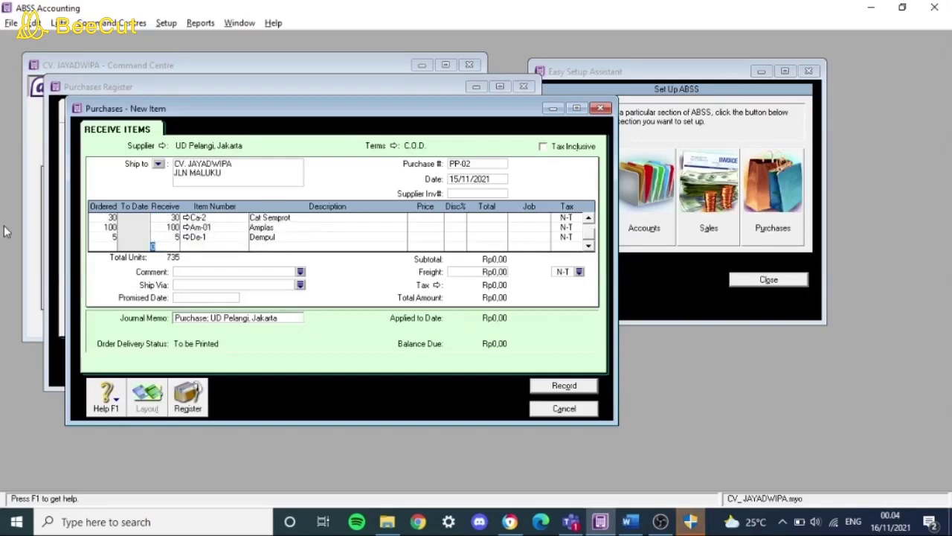
pyautogui.scroll(2, 411, 234)
# Set the item receipt's purchase number to PP-03 and its date to 12/12/2020 as in Bukti no.03, and record it.
pyautogui.hotkey('alt', 'Tab')
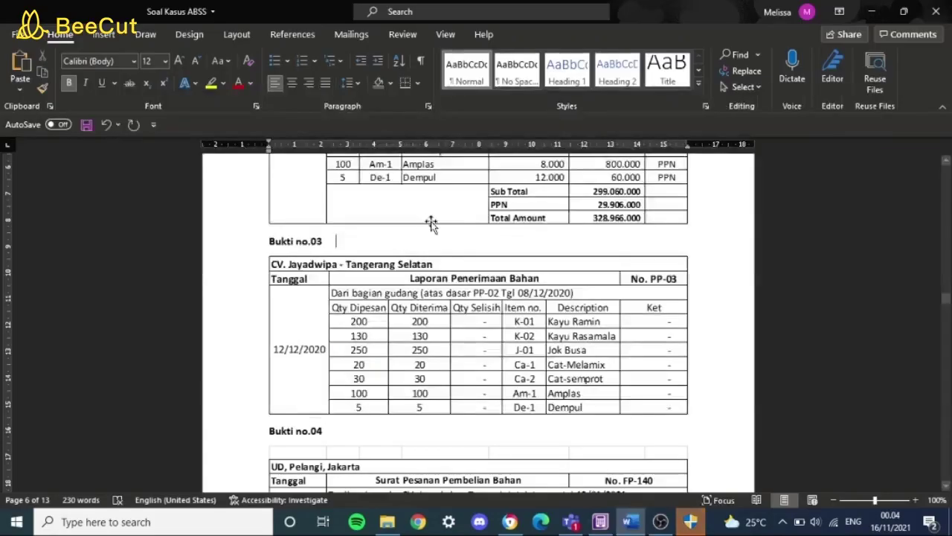
pyautogui.hotkey('alt', 'Tab')
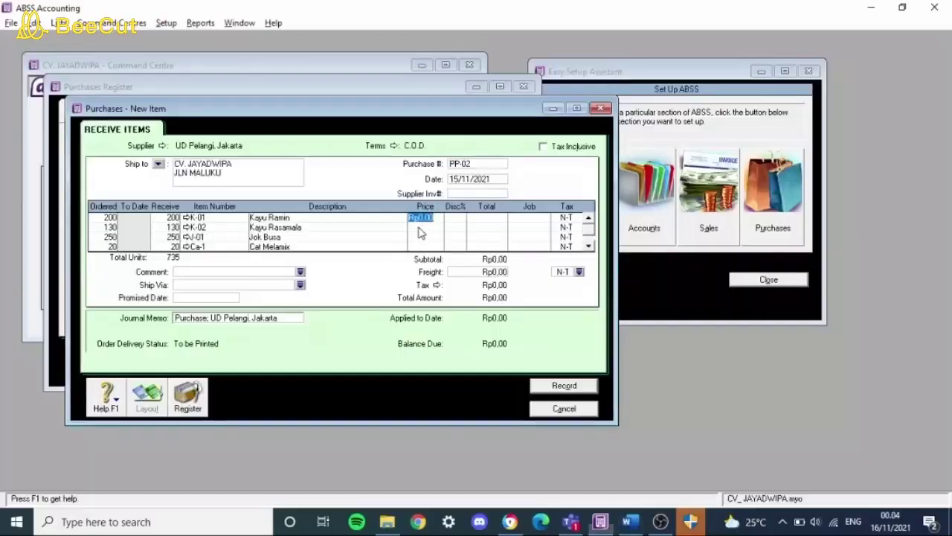
pyautogui.click(485, 164)
pyautogui.write('PP-03')
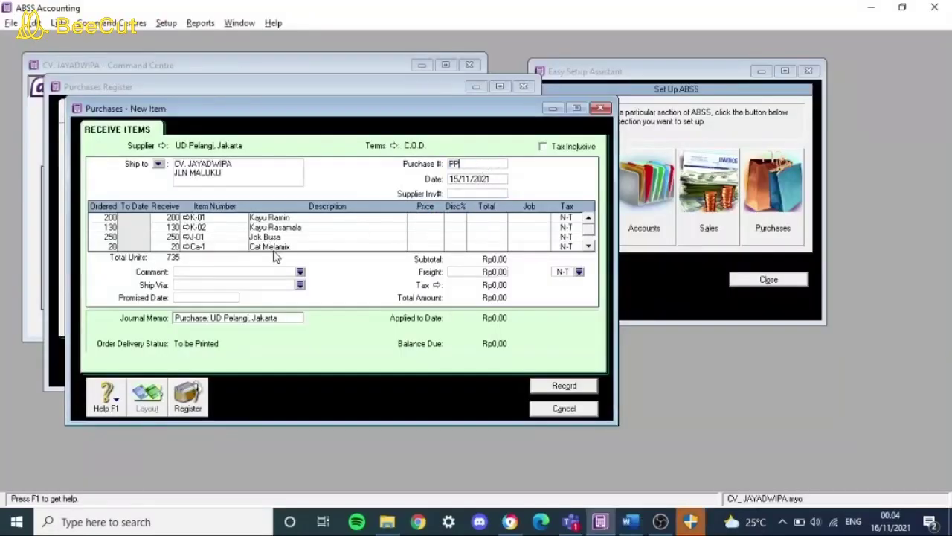
pyautogui.press('Tab')
pyautogui.hotkey('alt', 'Tab')
pyautogui.hotkey('alt', 'Tab')
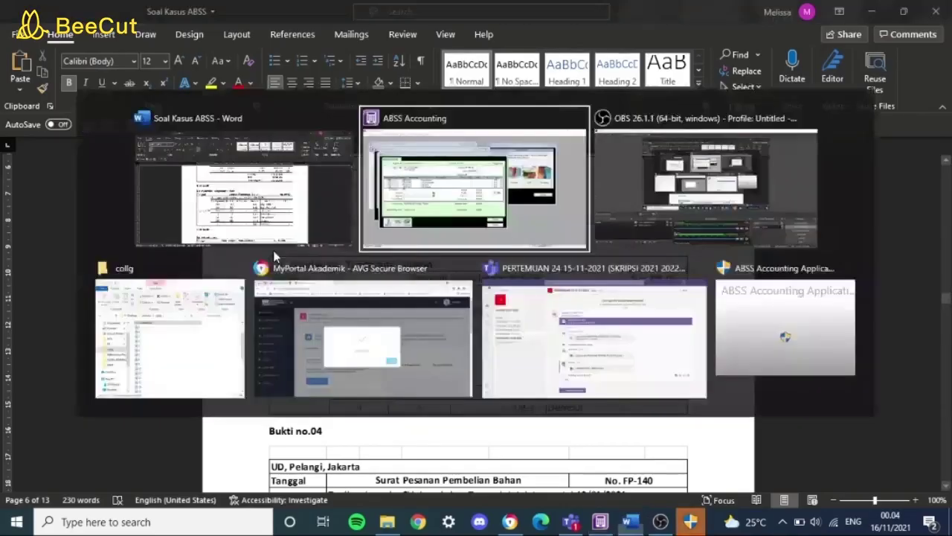
pyautogui.write('12/12/2020')
pyautogui.press('Tab')
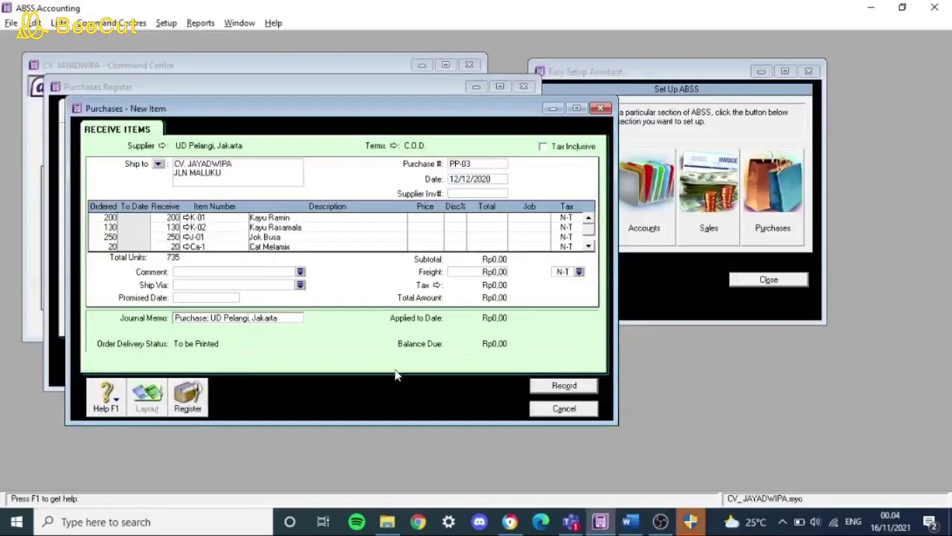
pyautogui.click(564, 385)
# Look up the supplier invoice under Bukti no.04 in the Word document.
pyautogui.hotkey('alt', 'Tab')
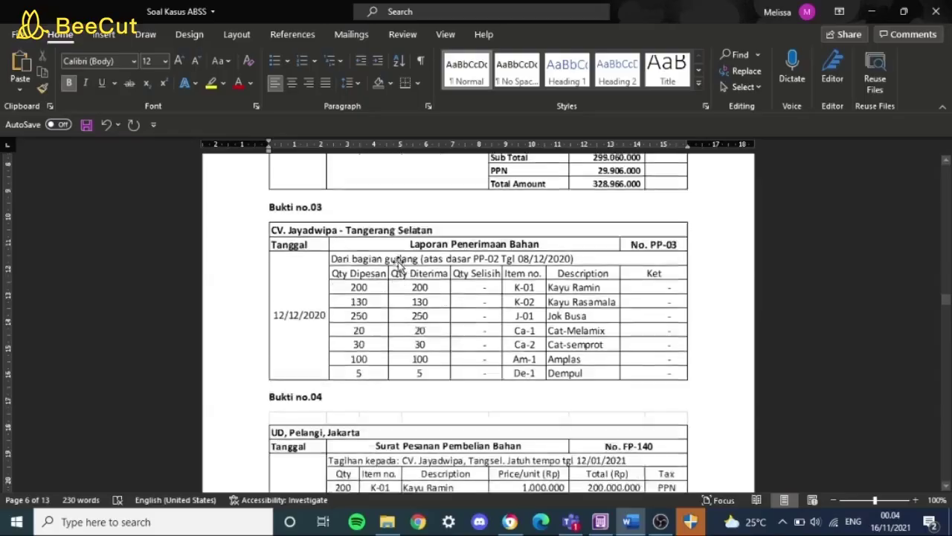
pyautogui.scroll(-1, 396, 274)
pyautogui.scroll(-5, 396, 273)
pyautogui.scroll(1, 400, 281)
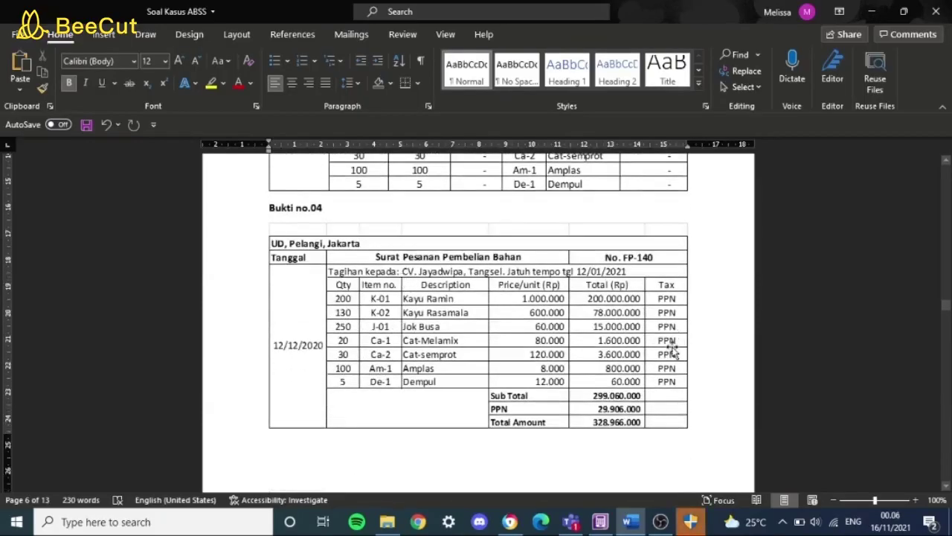
# Convert order PP-03 in ABSS into a bill and enter FP-140 as the supplier invoice number.
pyautogui.hotkey('alt', 'Tab')
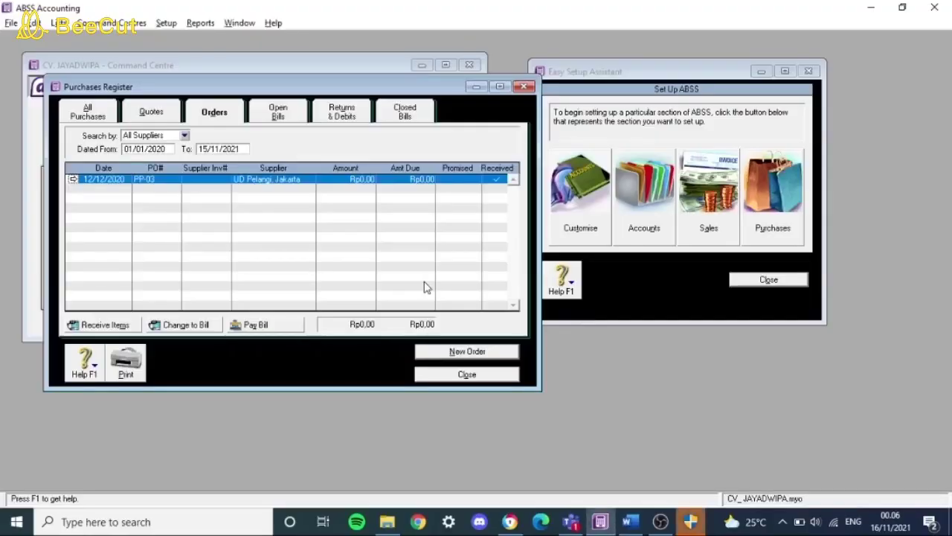
pyautogui.click(75, 184)
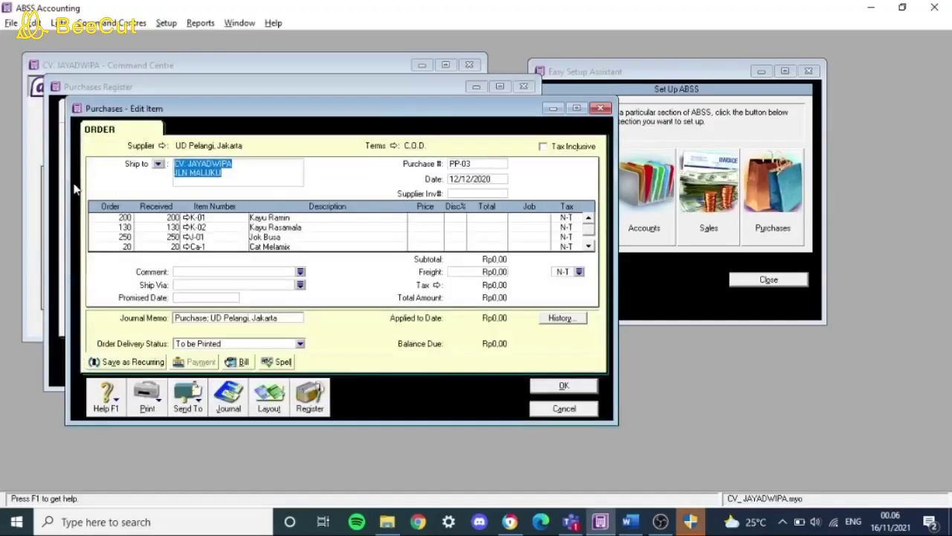
pyautogui.click(243, 361)
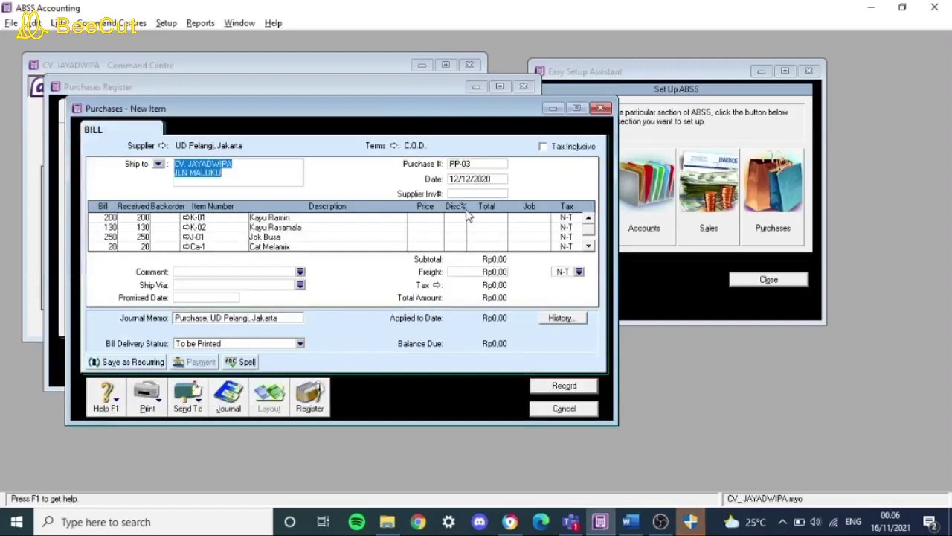
pyautogui.click(467, 180)
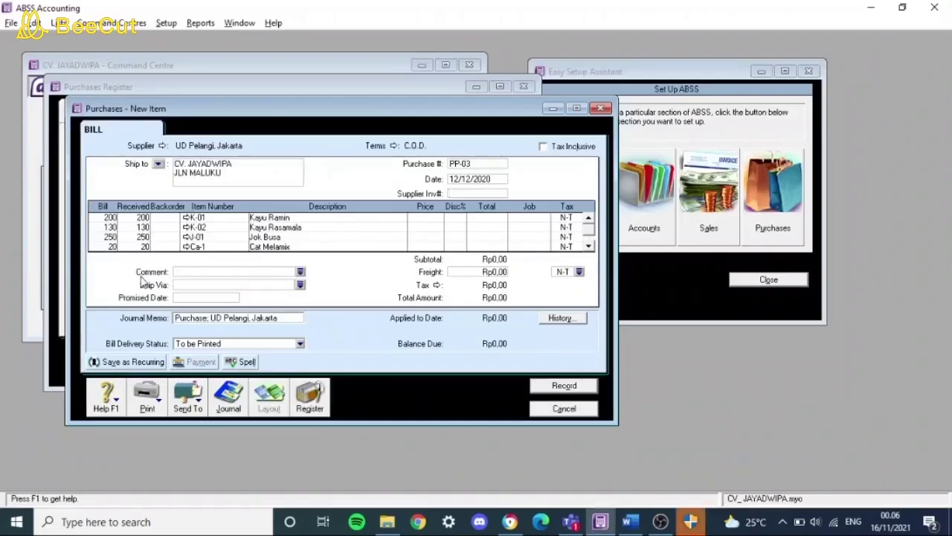
pyautogui.write('FP-140')
# Enter the bill's unit prices: 100.000 for K-01, 600.000 for K-02 and 60.000 for J-01.
pyautogui.click(428, 219)
pyautogui.hotkey('alt', 'Tab')
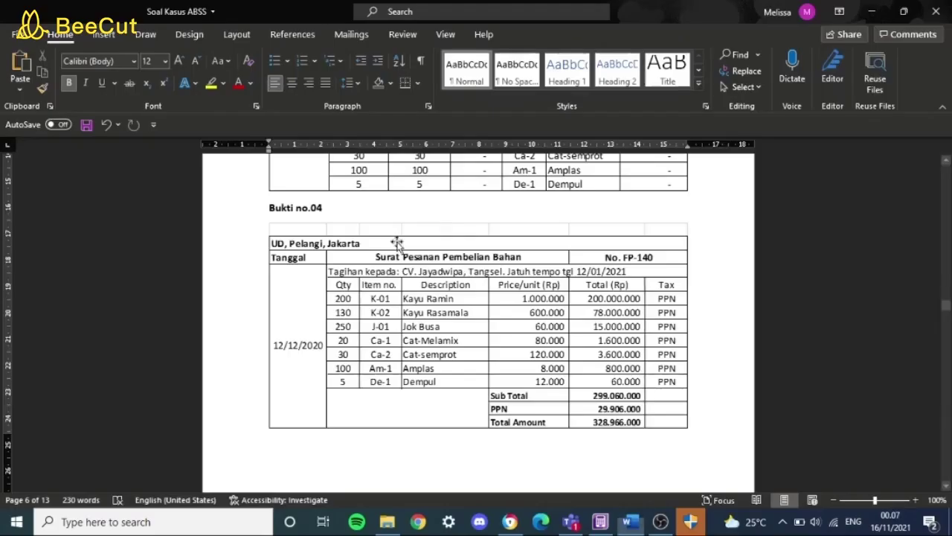
pyautogui.hotkey('alt', 'Tab')
pyautogui.write('1')
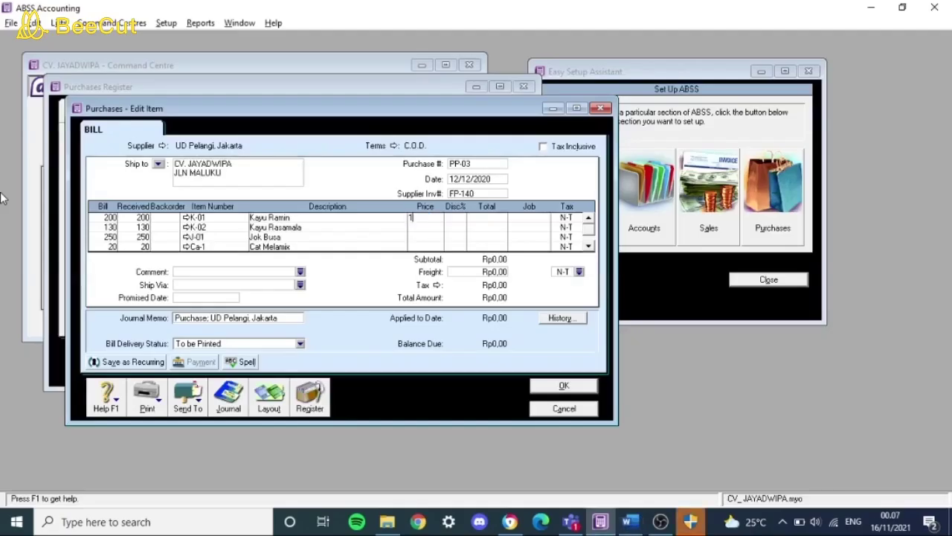
pyautogui.hotkey('alt', 'Tab')
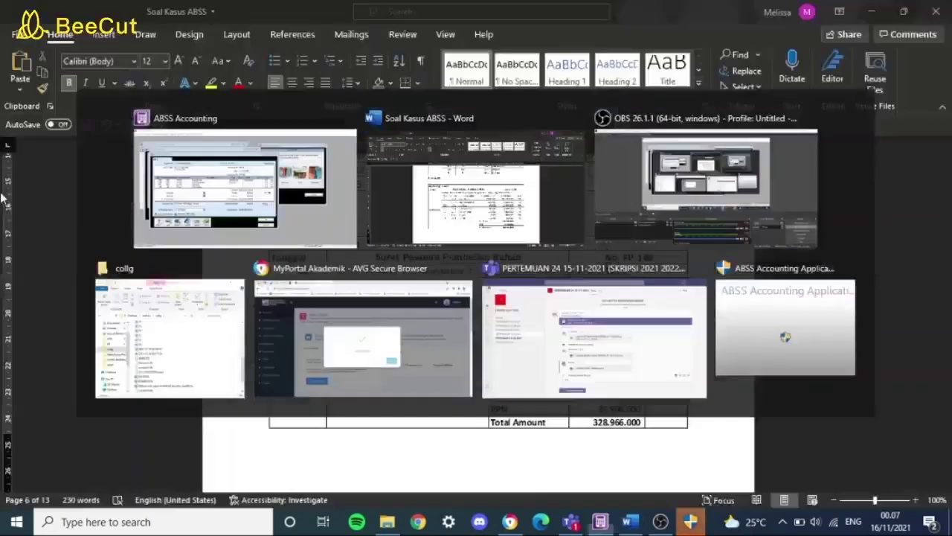
pyautogui.hotkey('alt', 'Tab')
pyautogui.write('6')
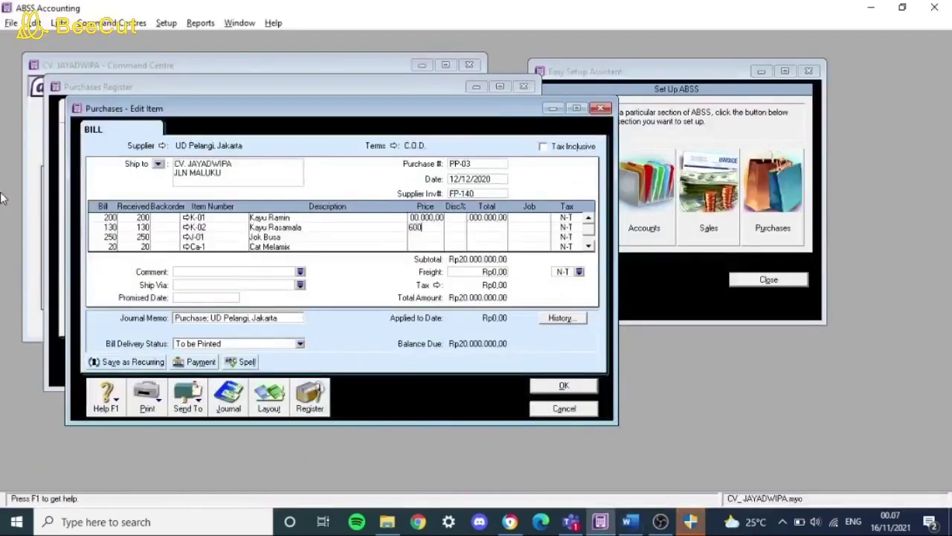
pyautogui.press('Down')
pyautogui.write('60')
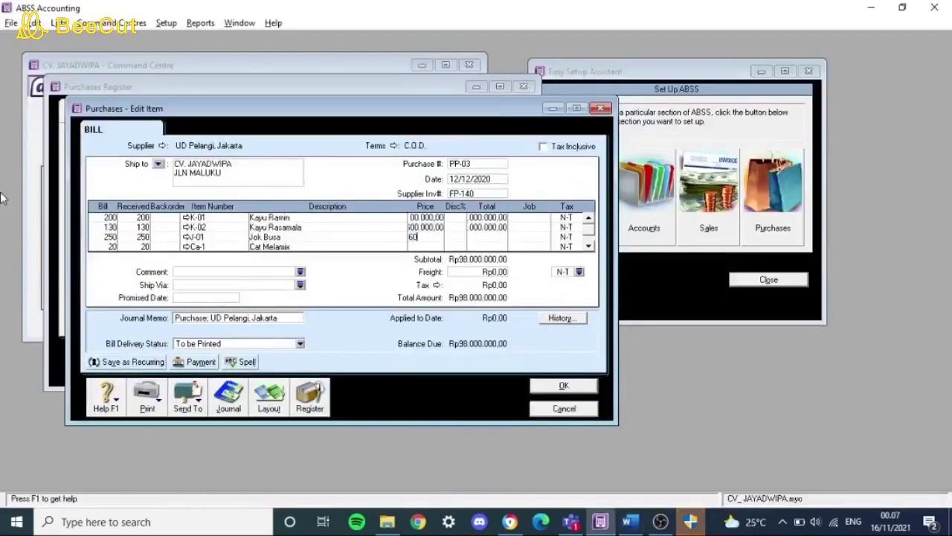
pyautogui.press('Down')
# Enter the unit prices for the paints from Bukti no.04: 80.000 for Ca-1 and 120.000 for Ca-2.
pyautogui.hotkey('alt', 'Tab')
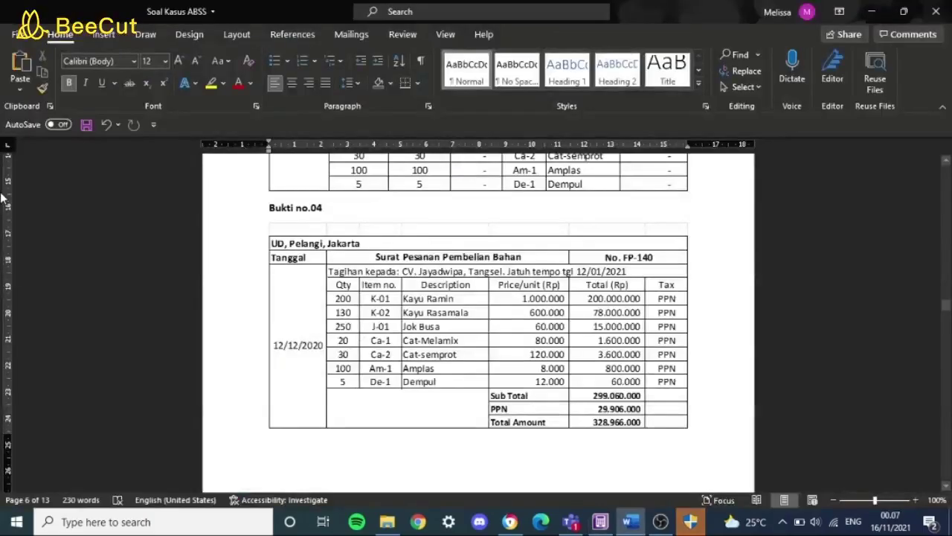
pyautogui.hotkey('alt', 'Tab')
pyautogui.write('80.000')
pyautogui.press('Down')
pyautogui.hotkey('alt', 'Tab')
pyautogui.hotkey('alt', 'Tab')
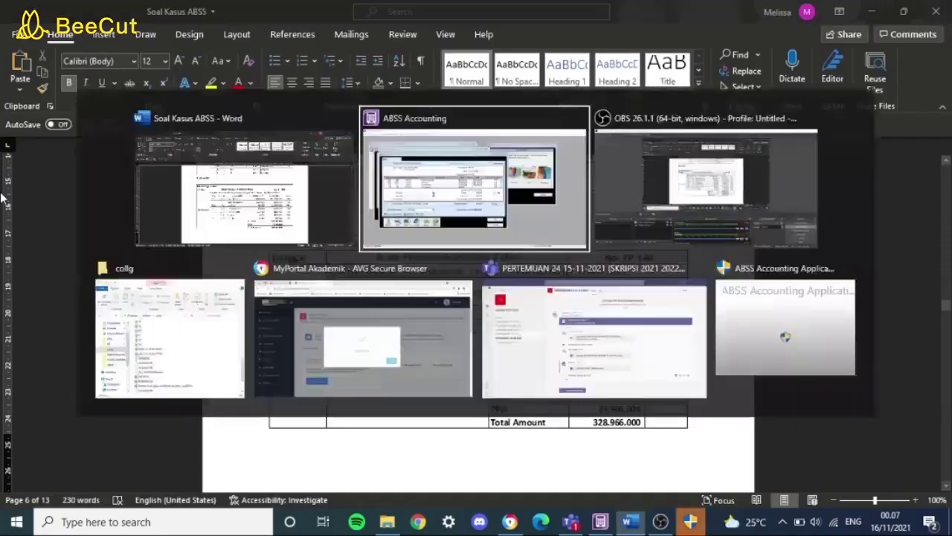
pyautogui.write('12000')
pyautogui.press('Down')
# Enter the unit prices 8.000 for Am-01 and 12.000 for De-1 on the bill.
pyautogui.write('8.000')
pyautogui.press('Down')
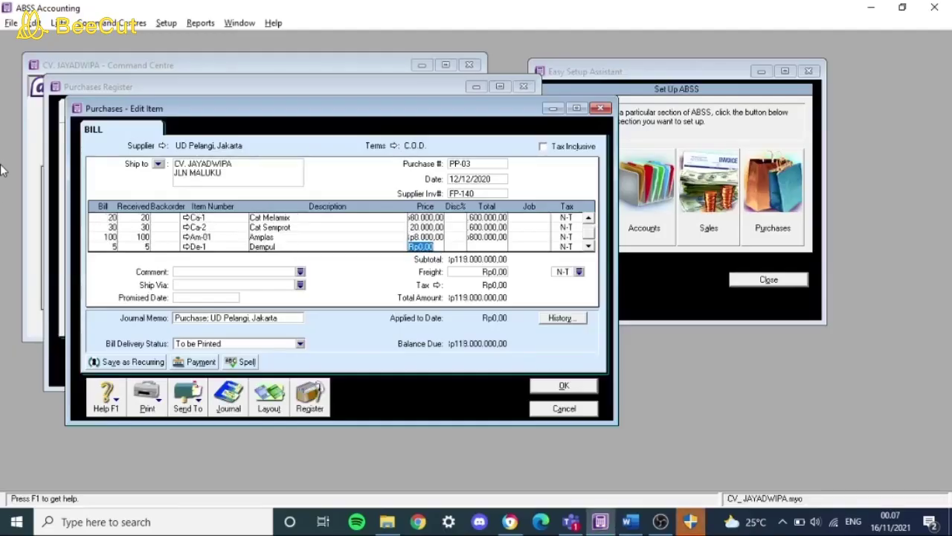
pyautogui.hotkey('alt', 'Tab')
pyautogui.hotkey('alt', 'Tab')
pyautogui.write('12.000')
pyautogui.press('Down')
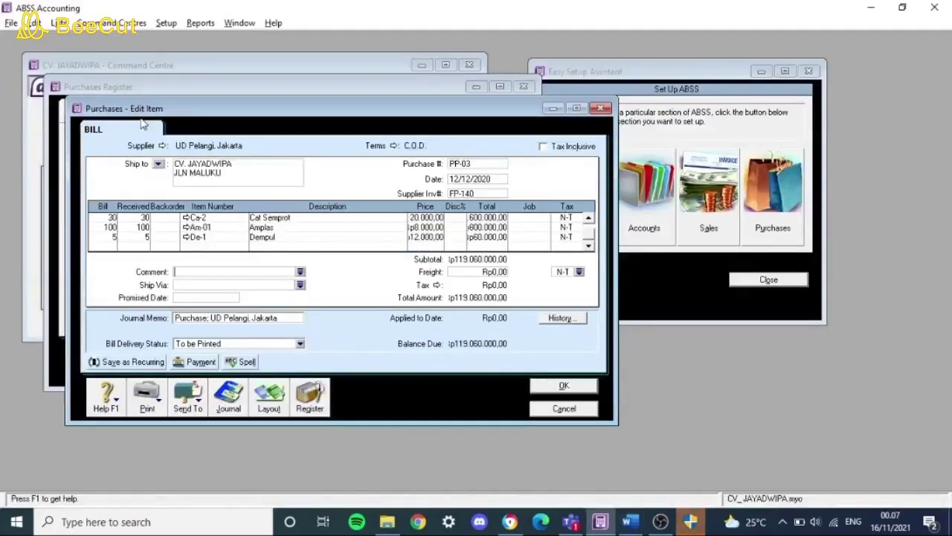
# Compare the bill's subtotal and line prices with Bukti no.04 in the Word document.
pyautogui.hotkey('alt', 'Tab')
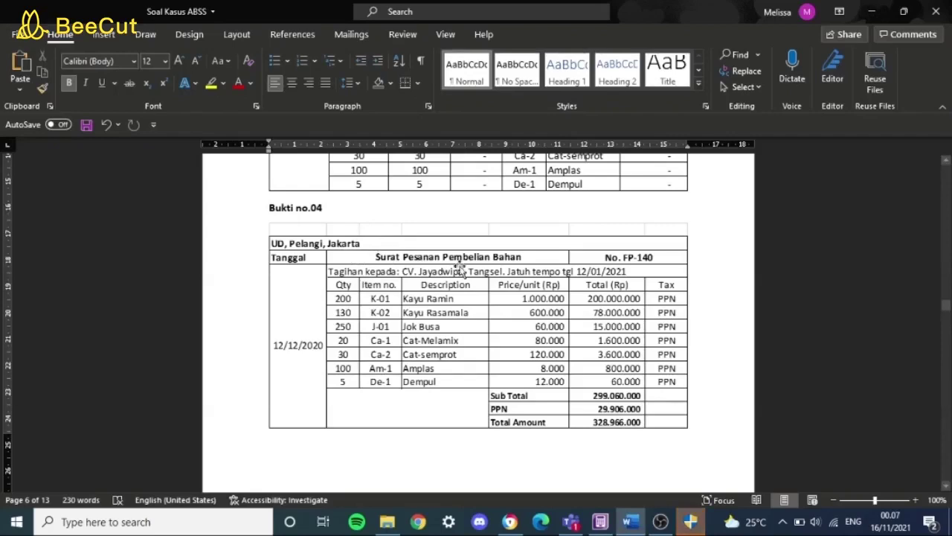
pyautogui.hotkey('alt', 'Tab')
pyautogui.press('Up')
pyautogui.press('Up')
pyautogui.press('Up')
pyautogui.press('Up')
pyautogui.press('Up')
pyautogui.press('Up')
pyautogui.press('Up')
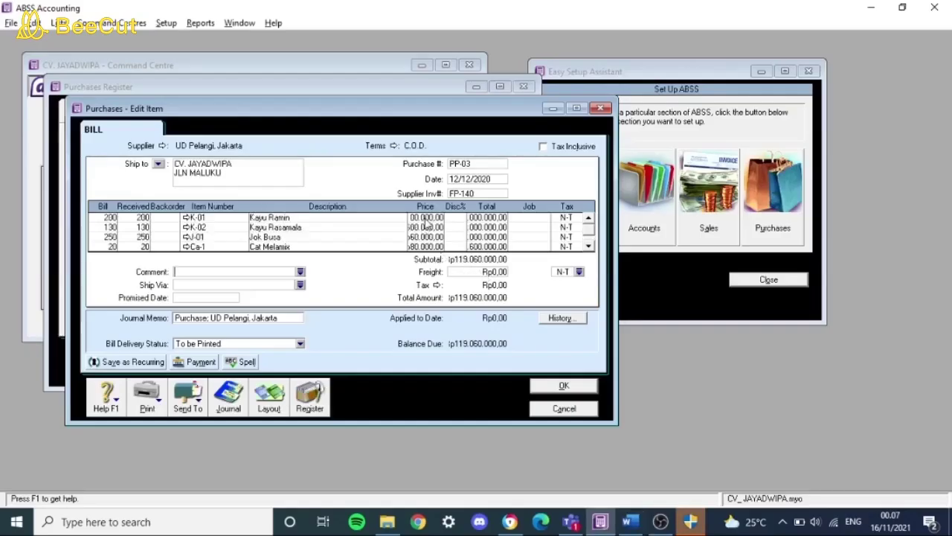
# Correct the unit price of K-01 Kayu Ramin to 1.000.000 according to Bukti no.04.
pyautogui.hotkey('alt', 'Tab')
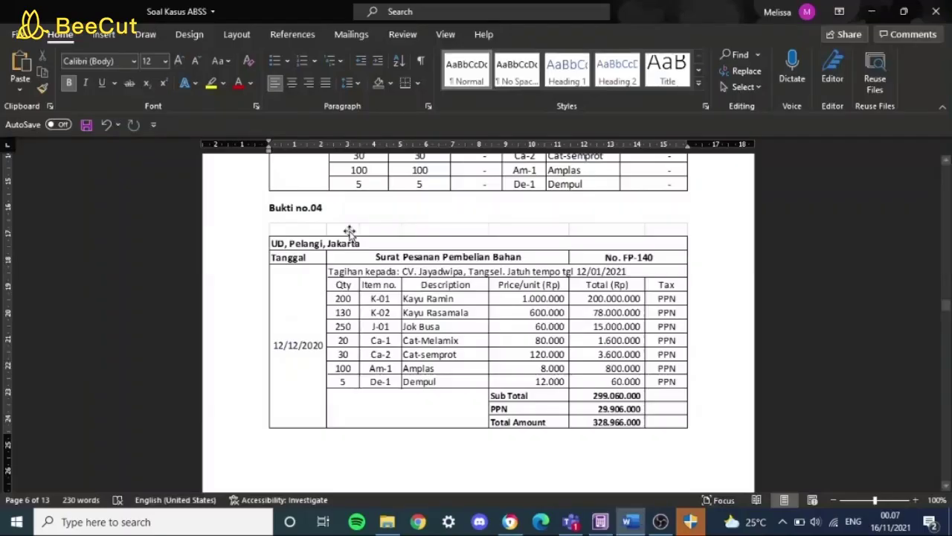
pyautogui.hotkey('alt', 'Tab')
pyautogui.write('1')
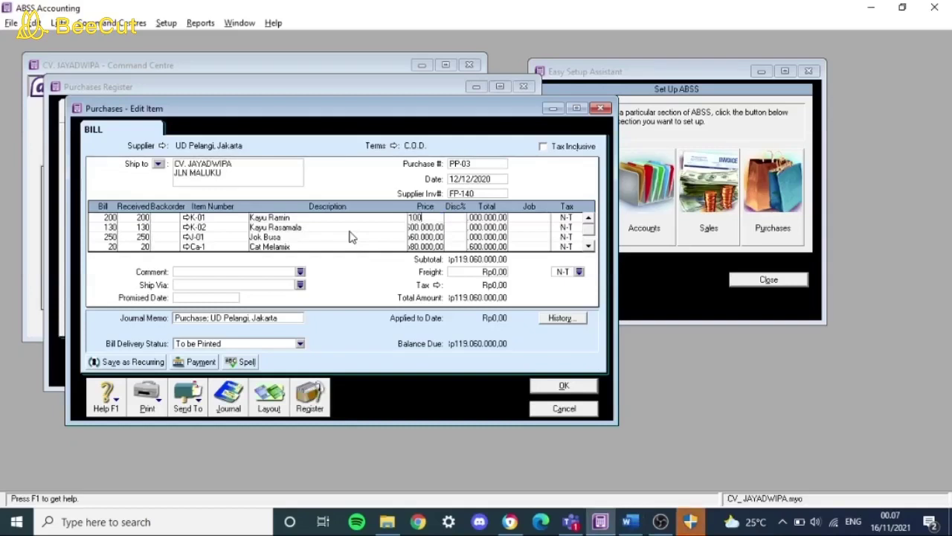
pyautogui.press('Tab')
pyautogui.press('Tab')
pyautogui.press('Tab')
pyautogui.press('Tab')
pyautogui.press('Tab')
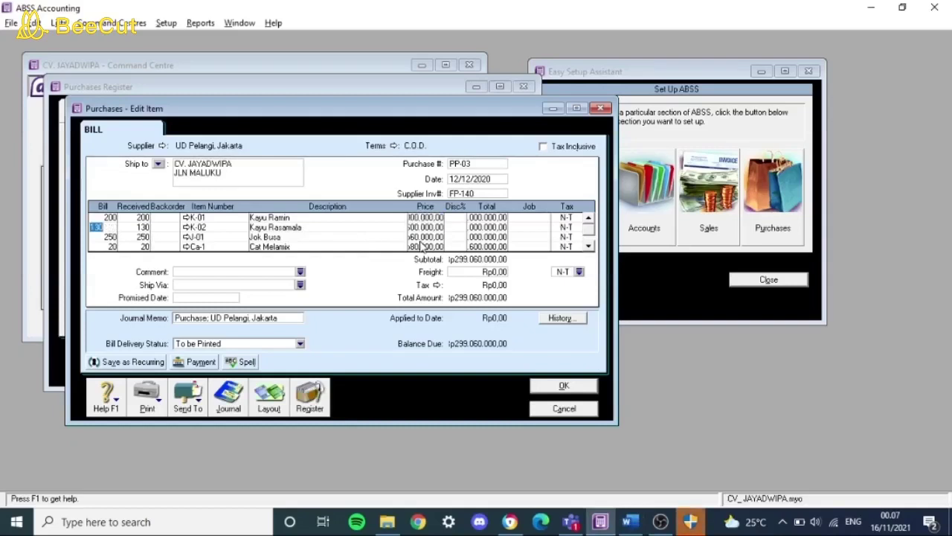
# Check the tax in Bukti no.04 and assign the PPN tax code to the K-01, K-02, J-01 and Ca-1 bill lines.
pyautogui.hotkey('alt', 'Tab')
pyautogui.hotkey('alt', 'Tab')
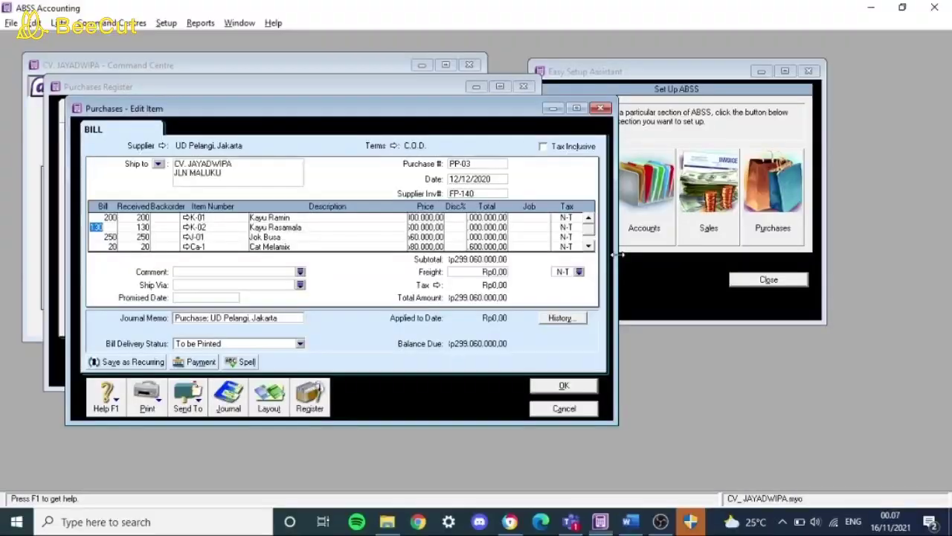
pyautogui.click(569, 227)
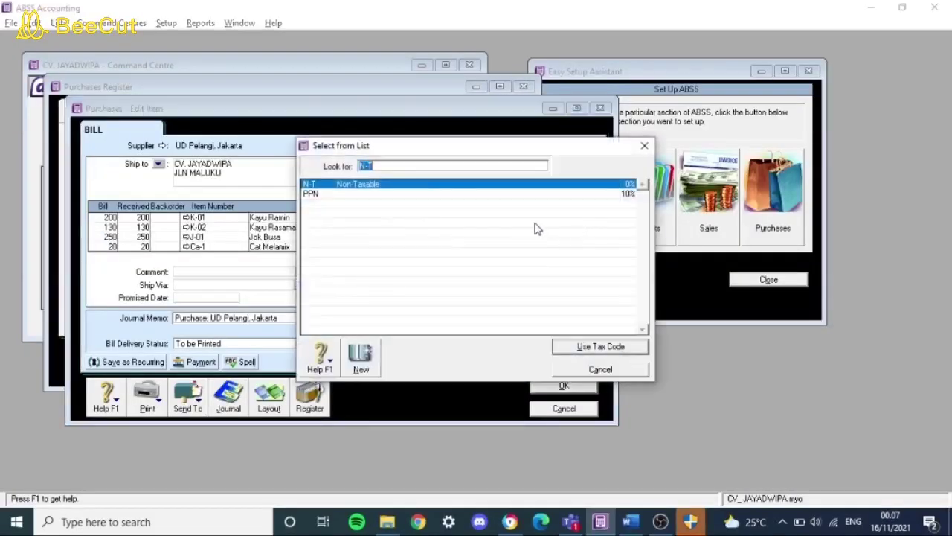
pyautogui.doubleClick(342, 196)
pyautogui.click(572, 227)
pyautogui.click(577, 227)
pyautogui.doubleClick(330, 196)
pyautogui.click(570, 236)
pyautogui.click(577, 236)
pyautogui.doubleClick(341, 196)
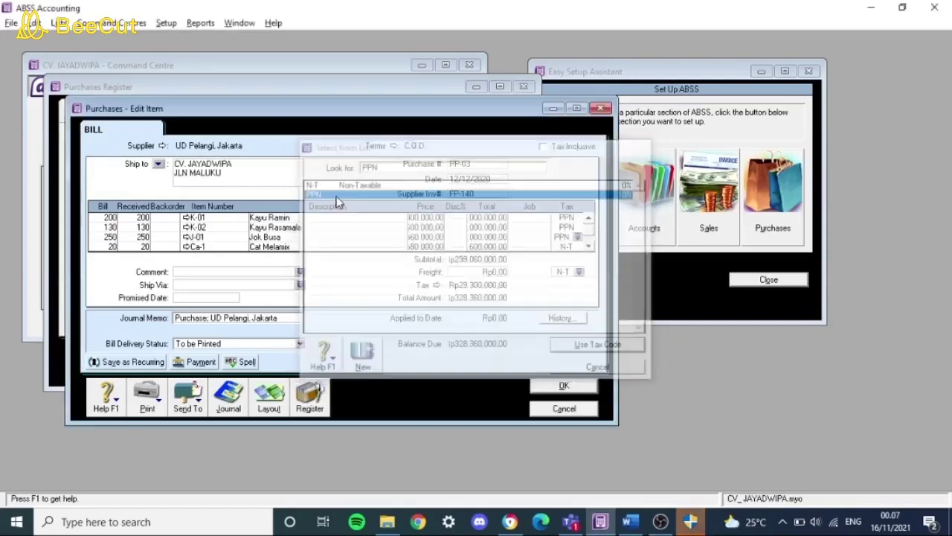
pyautogui.click(573, 247)
pyautogui.click(577, 246)
pyautogui.doubleClick(336, 195)
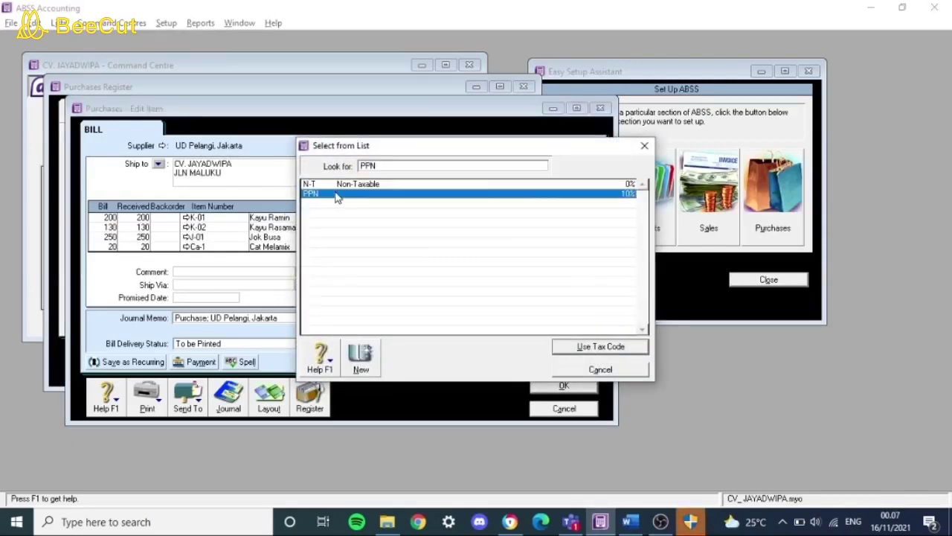
# Assign the PPN tax code to the remaining bill lines De-1, Am-01 and Ca-2.
pyautogui.click(590, 231)
pyautogui.click(565, 237)
pyautogui.click(577, 236)
pyautogui.doubleClick(332, 197)
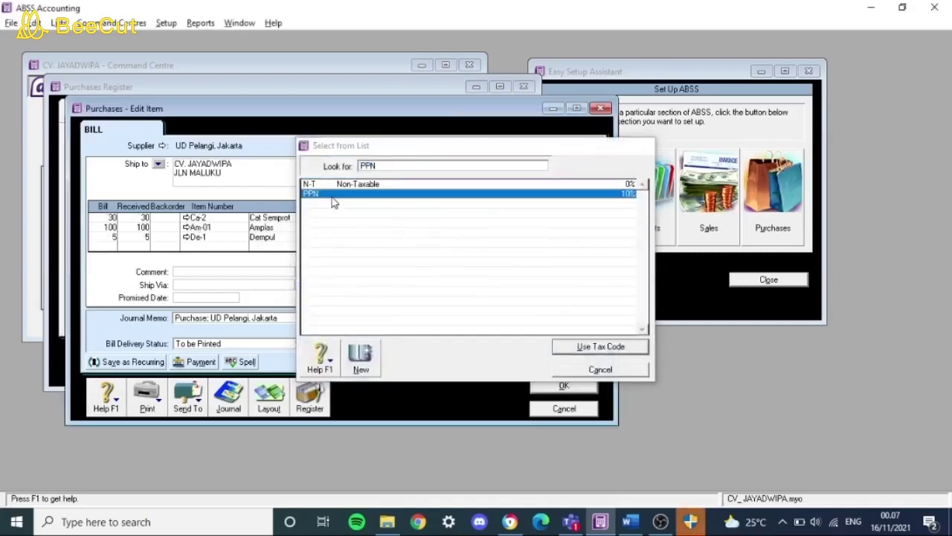
pyautogui.click(567, 228)
pyautogui.click(578, 227)
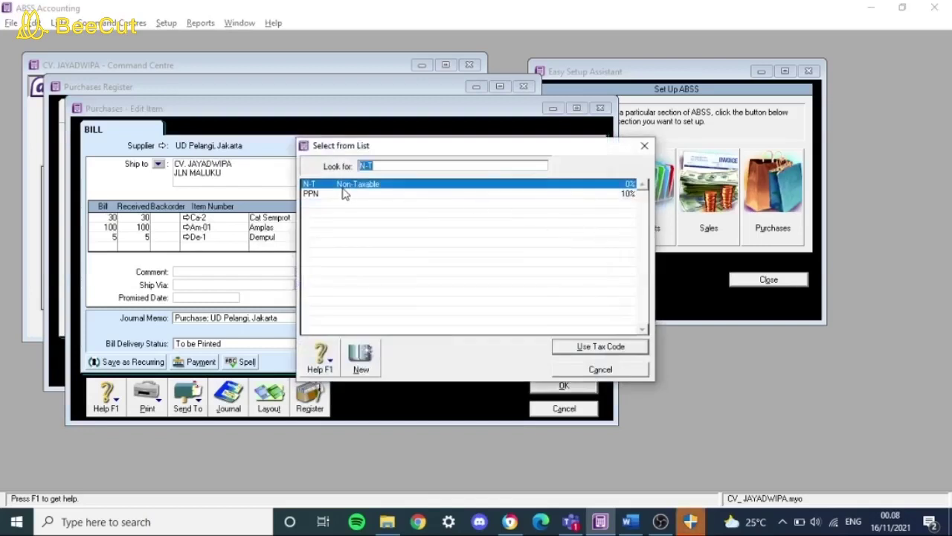
pyautogui.doubleClick(345, 194)
pyautogui.click(565, 217)
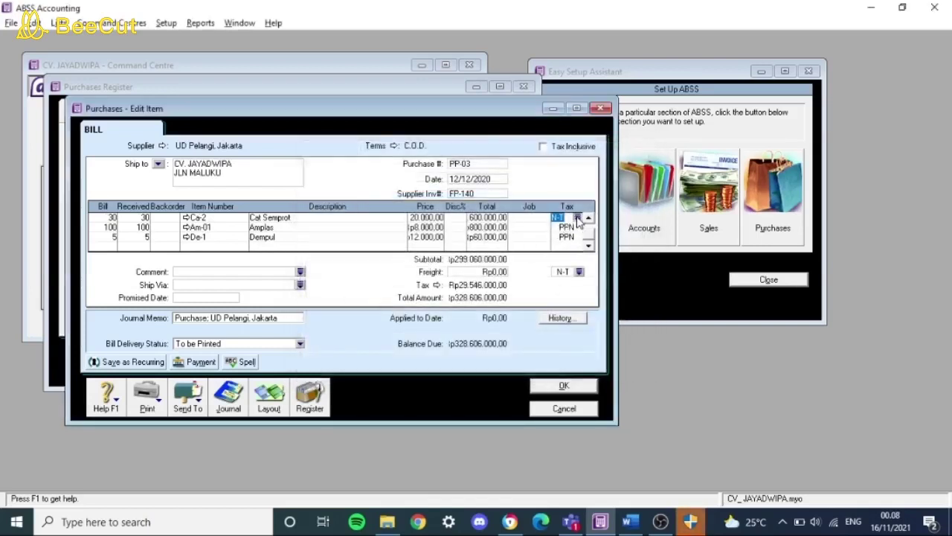
pyautogui.click(577, 217)
pyautogui.doubleClick(324, 195)
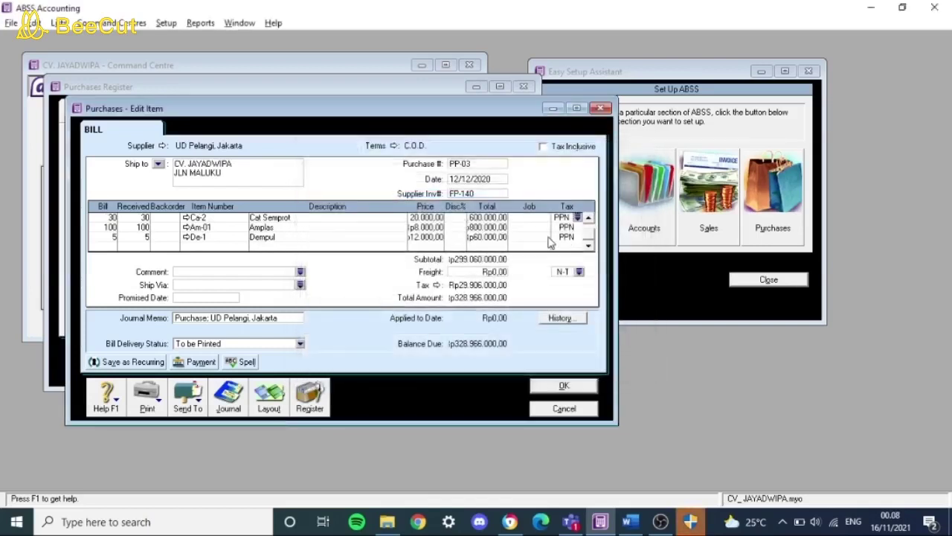
# Review the tax codes on all bill lines and compare the bill's tax and total amount with Bukti no.04.
pyautogui.moveTo(590, 231); pyautogui.dragTo(590, 222)
pyautogui.click(588, 247)
pyautogui.click(589, 247)
pyautogui.click(589, 247)
pyautogui.hotkey('alt', 'Tab')
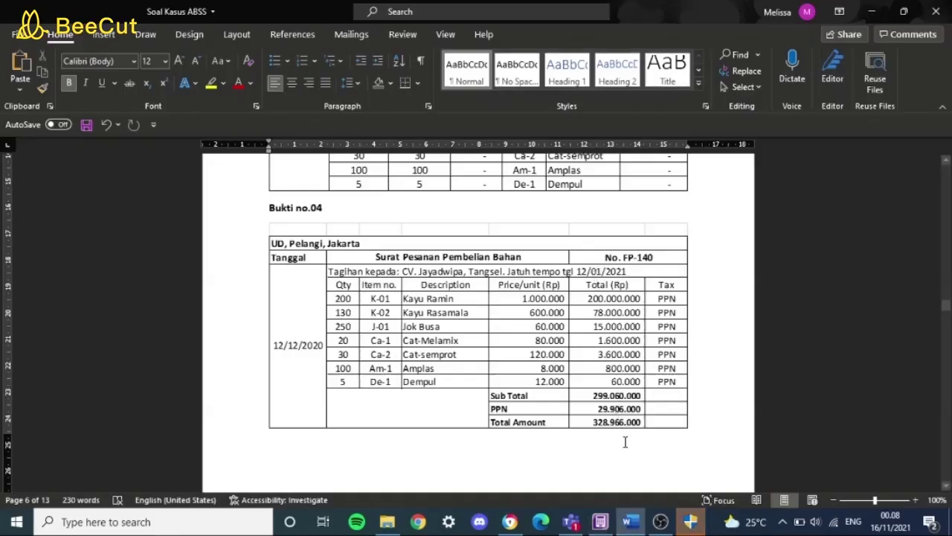
pyautogui.hotkey('alt', 'Tab')
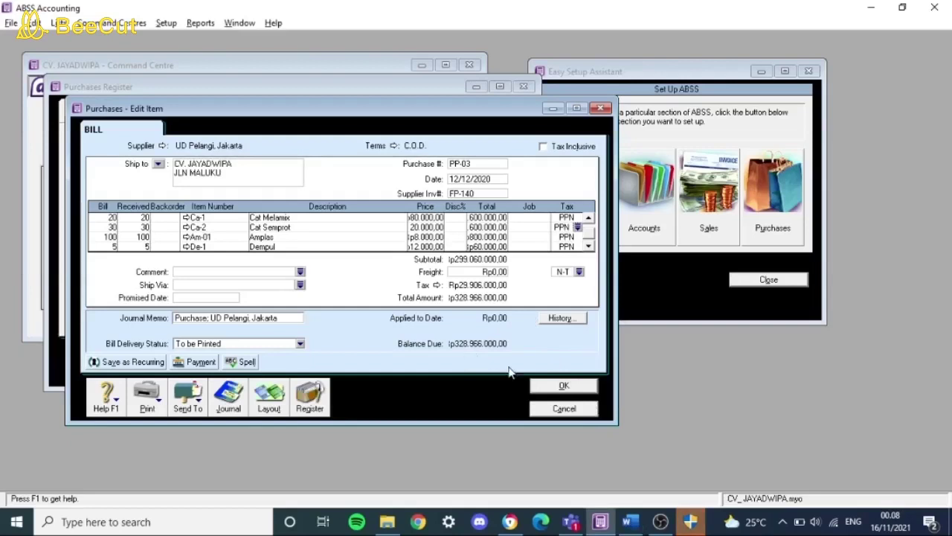
# Record the UD Pelangi bill and read the cash payment voucher Bukti no.05 in the Word case document.
pyautogui.click(562, 386)
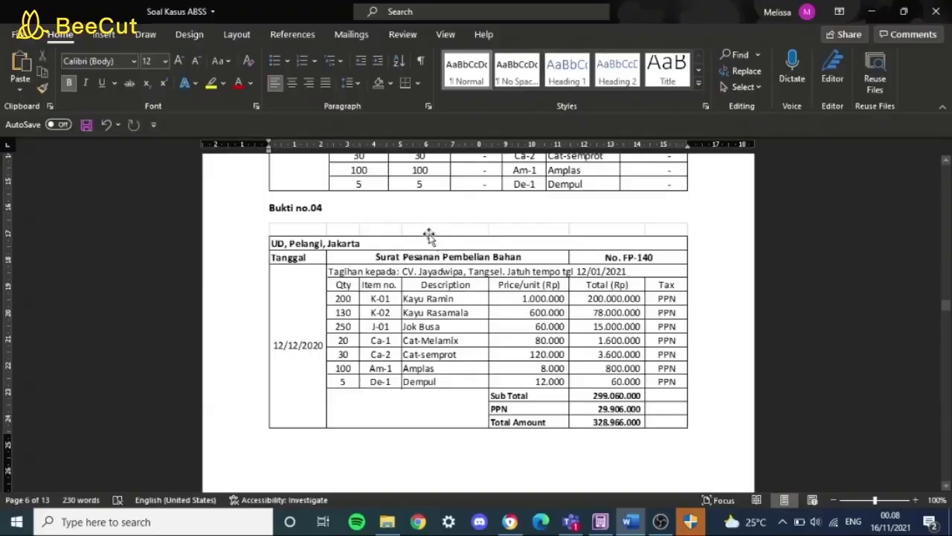
pyautogui.scroll(-10, 436, 235)
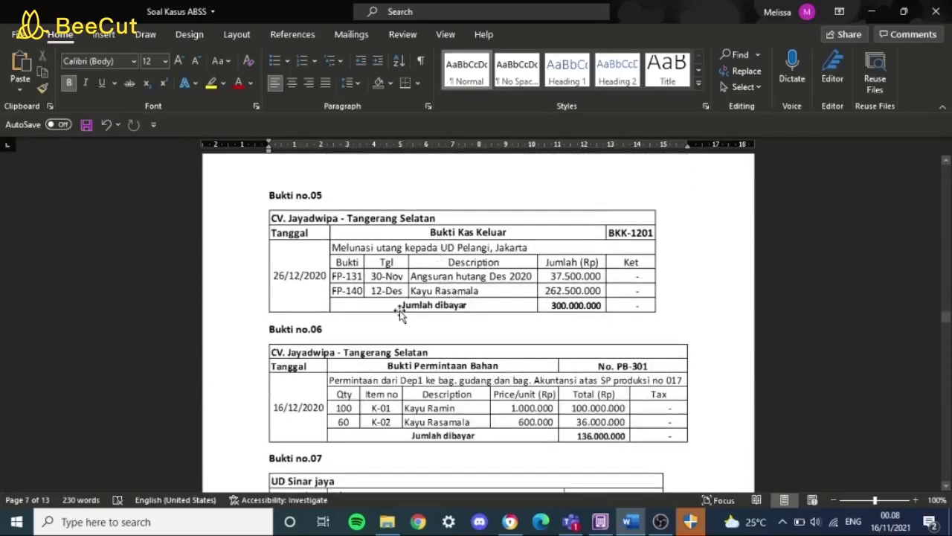
pyautogui.hotkey('alt', 'Tab')
pyautogui.hotkey('alt', 'Tab')
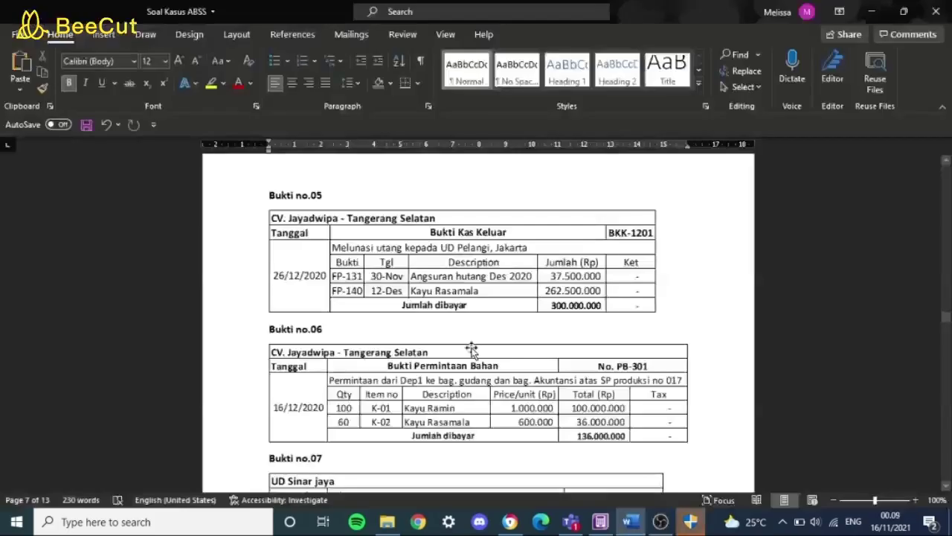
pyautogui.hotkey('alt', 'Tab')
pyautogui.press('Tab')
pyautogui.press('Tab')
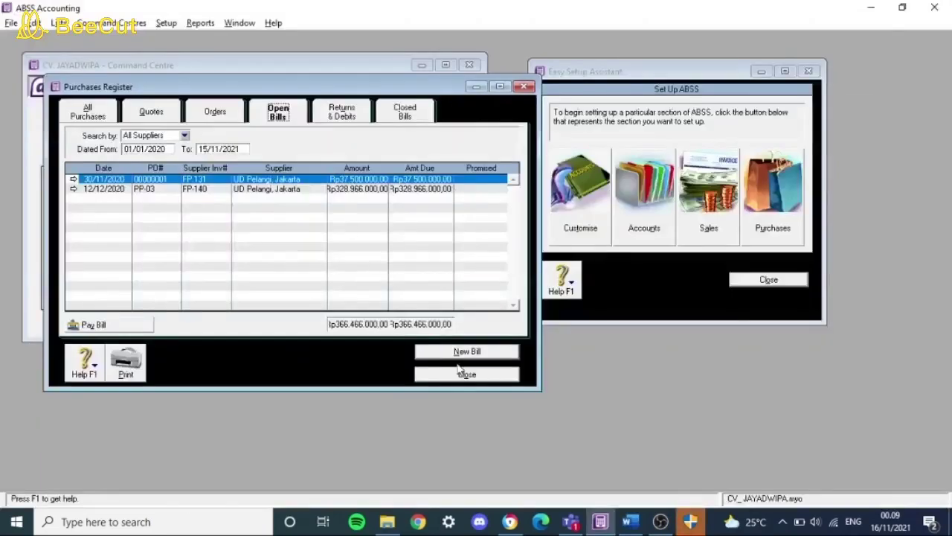
# Close the Purchases Register and start a bill payment to supplier UD Pelangi, Jakarta.
pyautogui.click(459, 372)
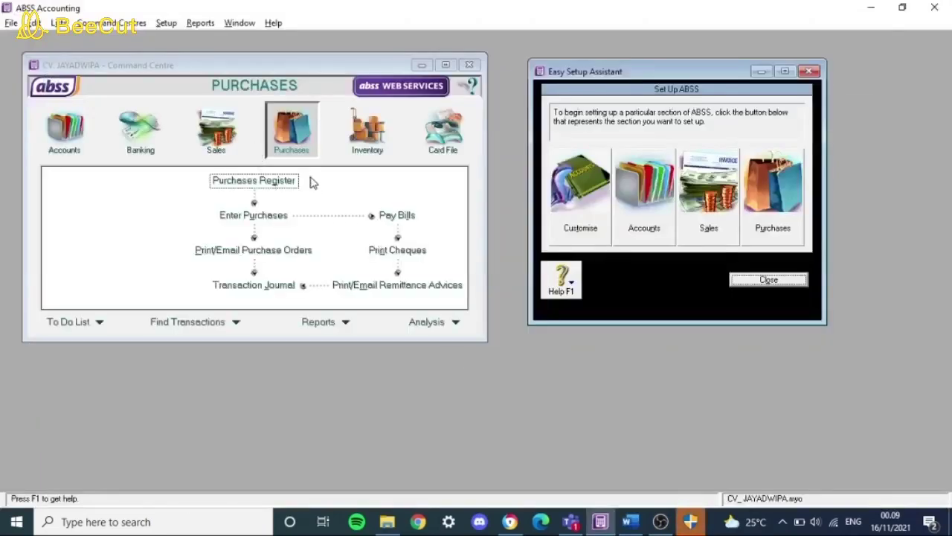
pyautogui.click(397, 215)
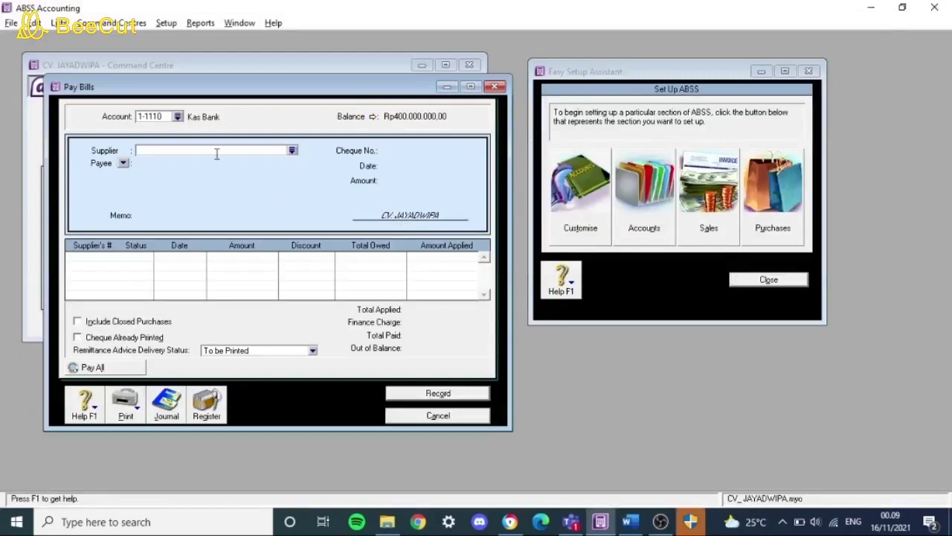
pyautogui.click(293, 153)
pyautogui.doubleClick(356, 186)
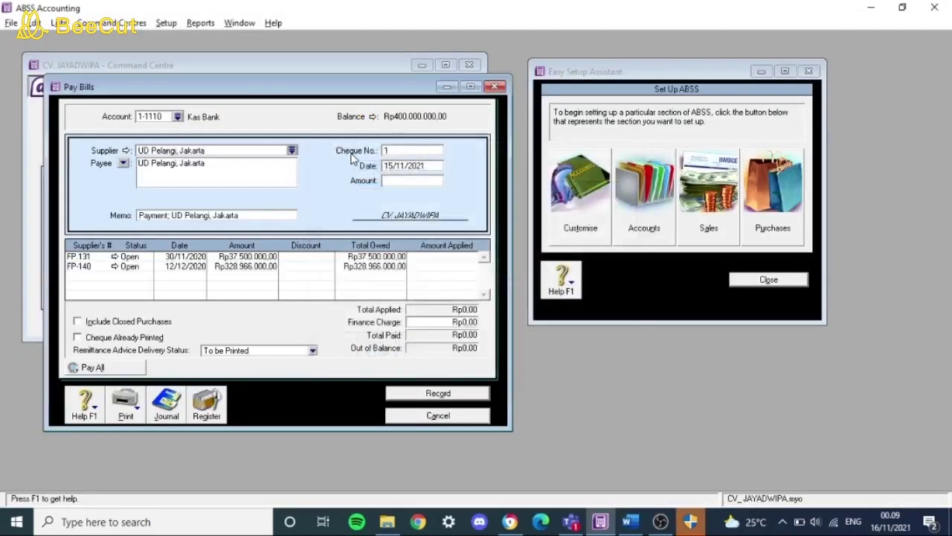
# Set the payment amount to 300.000.000 according to Bukti no.05 in the Word document.
pyautogui.hotkey('alt', 'Tab')
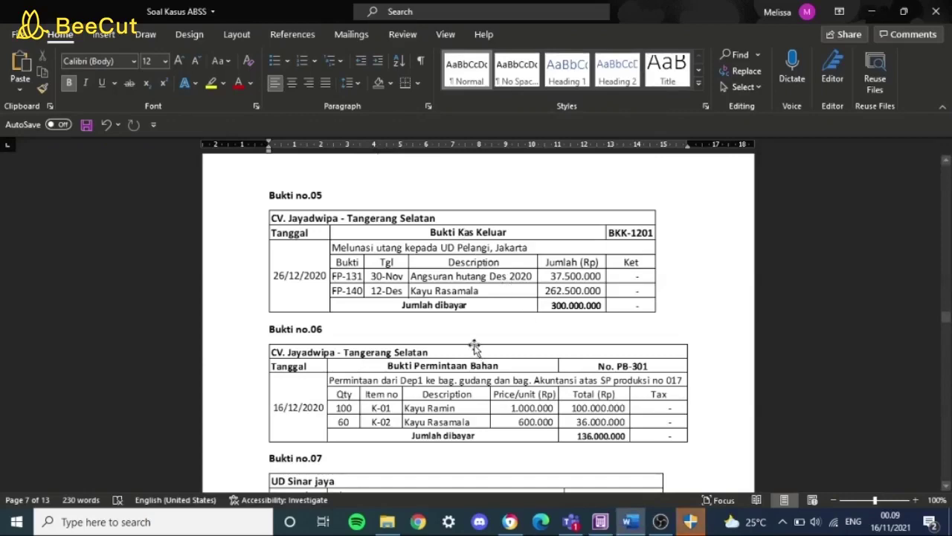
pyautogui.hotkey('alt', 'Tab')
pyautogui.hotkey('alt', 'Tab')
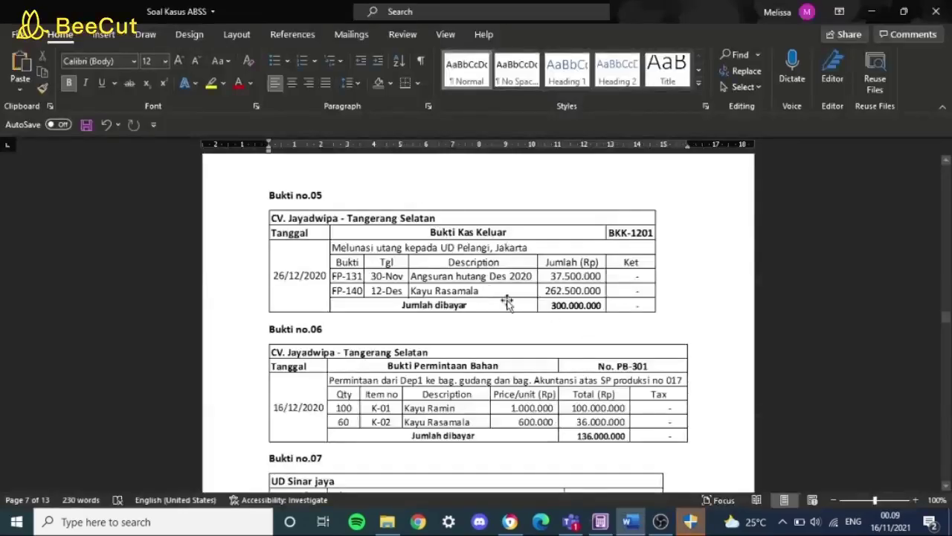
pyautogui.hotkey('alt', 'Tab')
pyautogui.click(387, 180)
pyautogui.write('30')
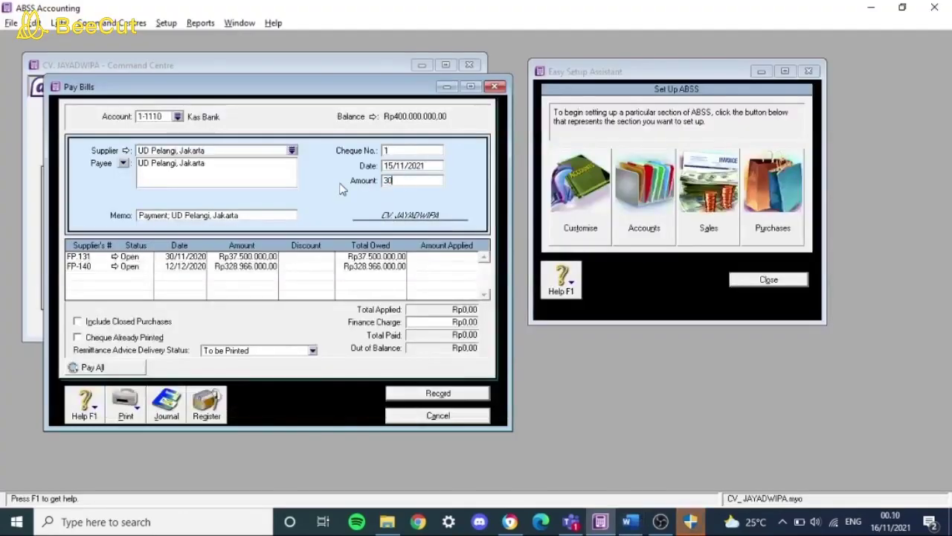
pyautogui.write('0.000')
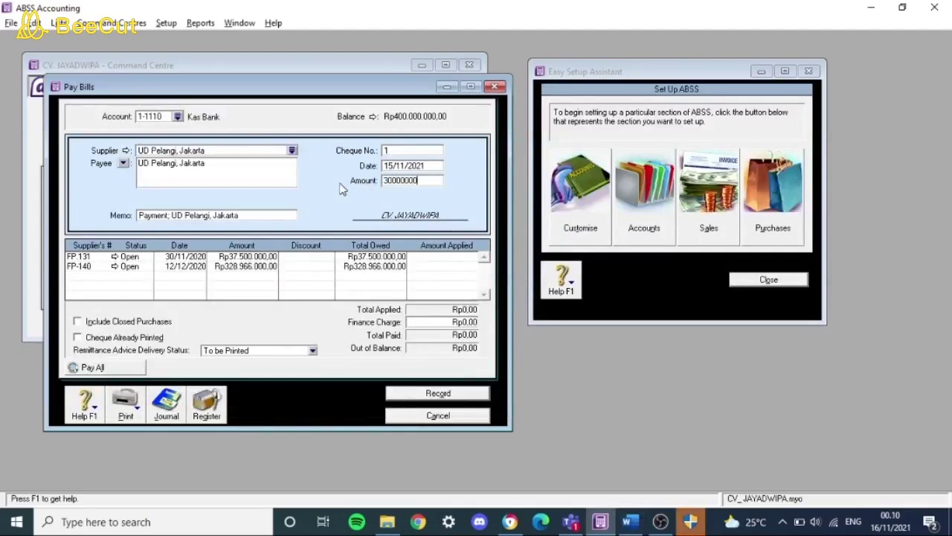
pyautogui.write('.000')
pyautogui.press('Tab')
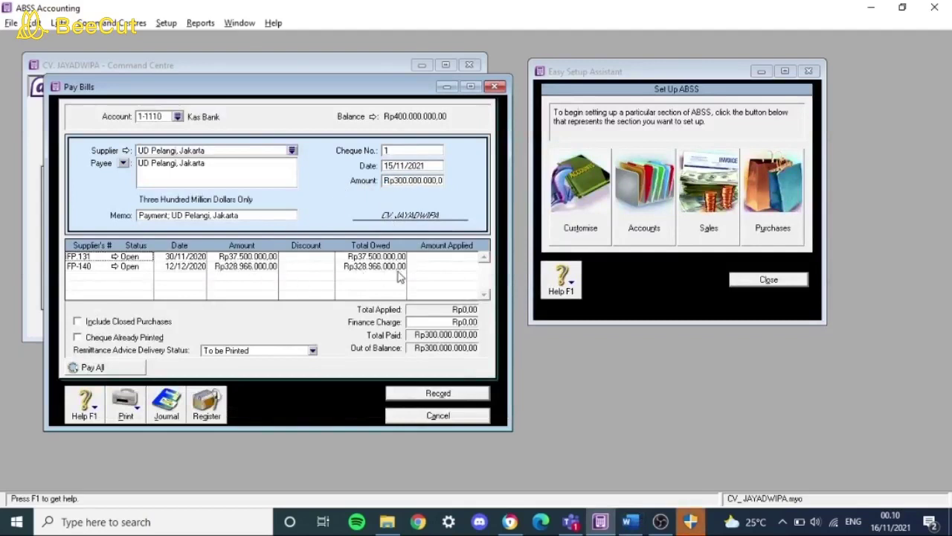
# Apply 37.500.000 to bill FP-131 and 262.500.000 to bill FP-140 as in Bukti no.05, and record the payment.
pyautogui.click(432, 257)
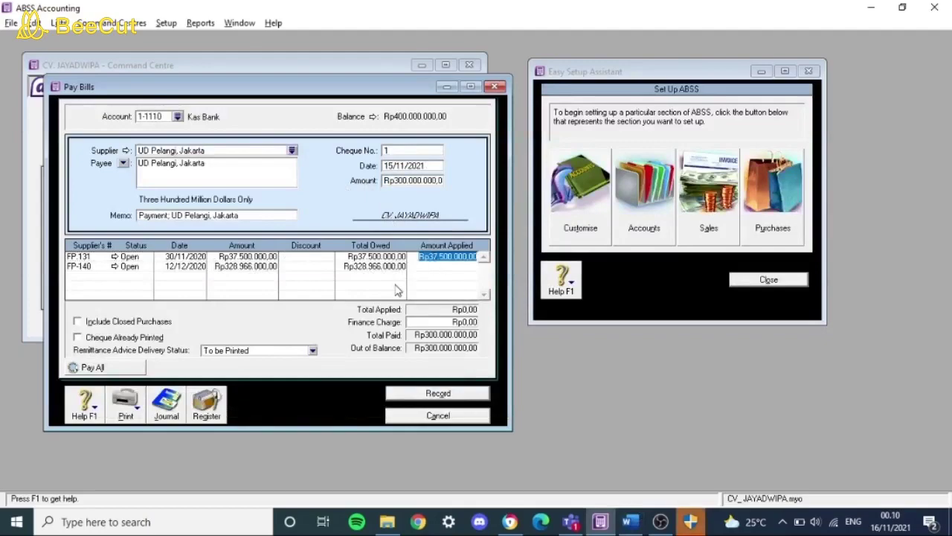
pyautogui.hotkey('alt', 'Tab')
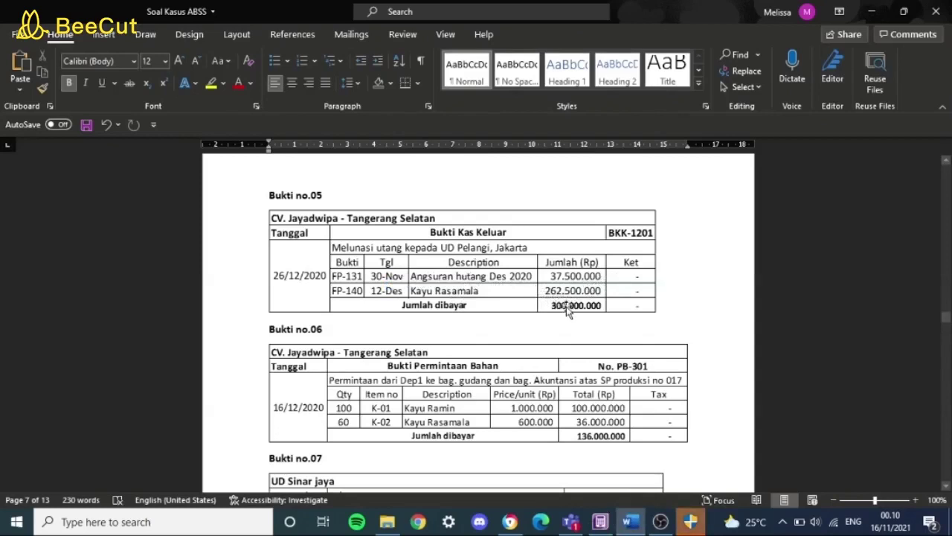
pyautogui.hotkey('alt', 'Tab')
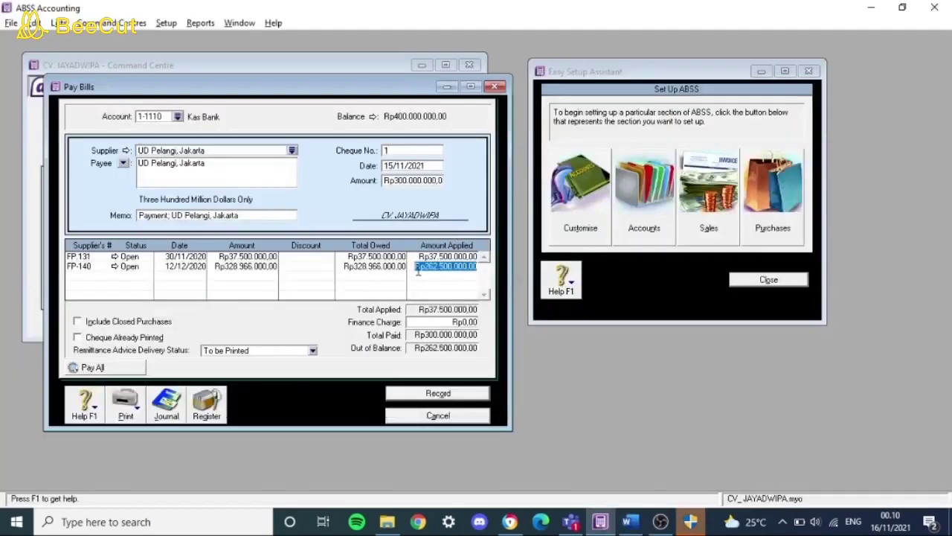
pyautogui.click(421, 179)
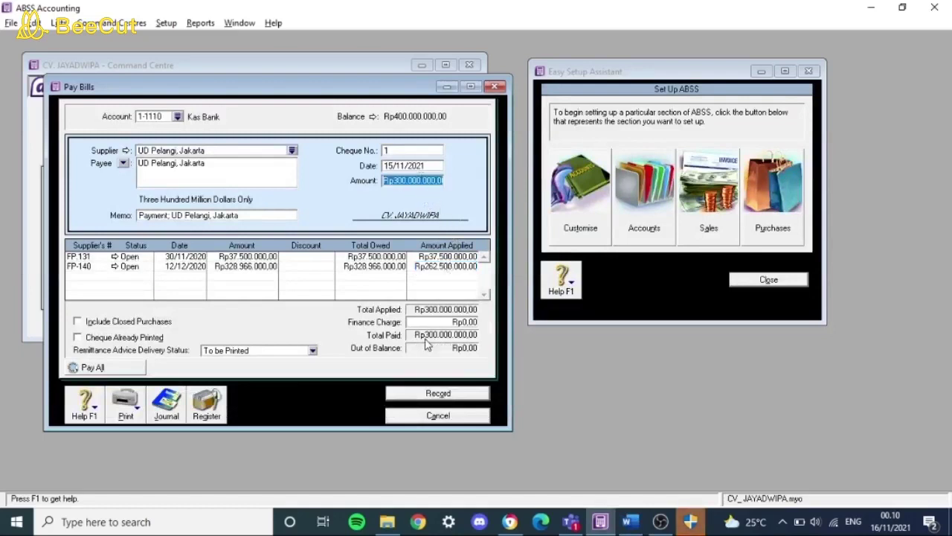
pyautogui.click(428, 395)
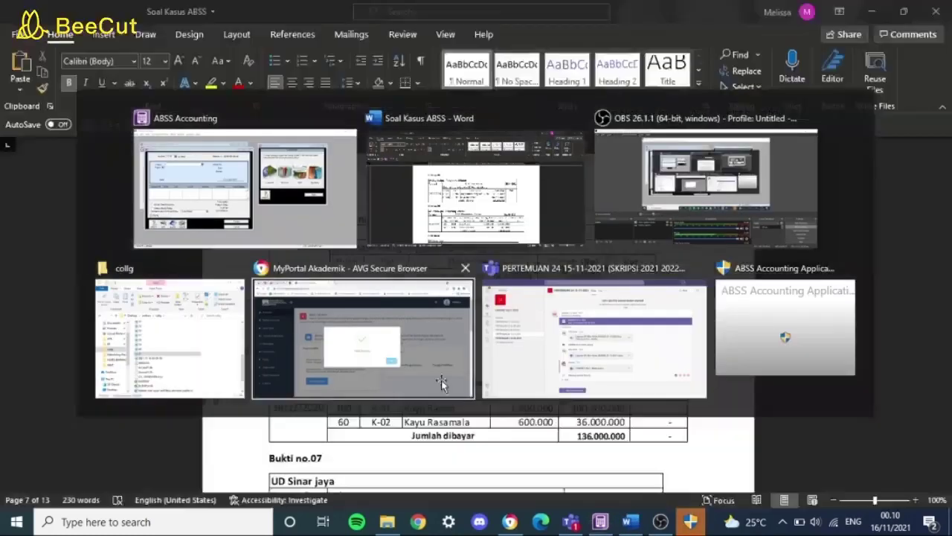
# Read Bukti no.06 in the Word document and open the matching 16/12/2020 inventory adjustment in ABSS Accounting.
pyautogui.scroll(-3, 625, 380)
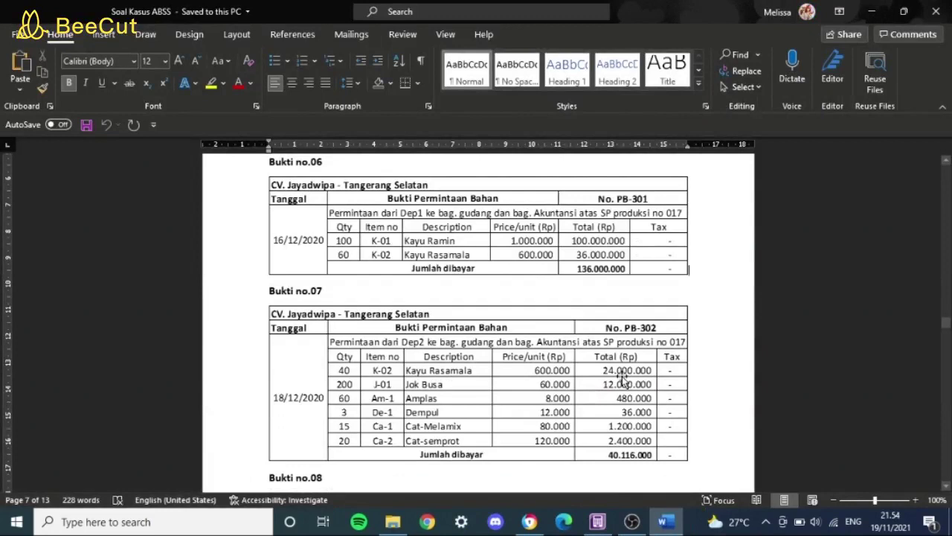
pyautogui.hotkey('alt', 'Tab')
pyautogui.hotkey('alt', 'Tab')
pyautogui.hotkey('alt', 'Tab')
pyautogui.hotkey('alt', 'Tab')
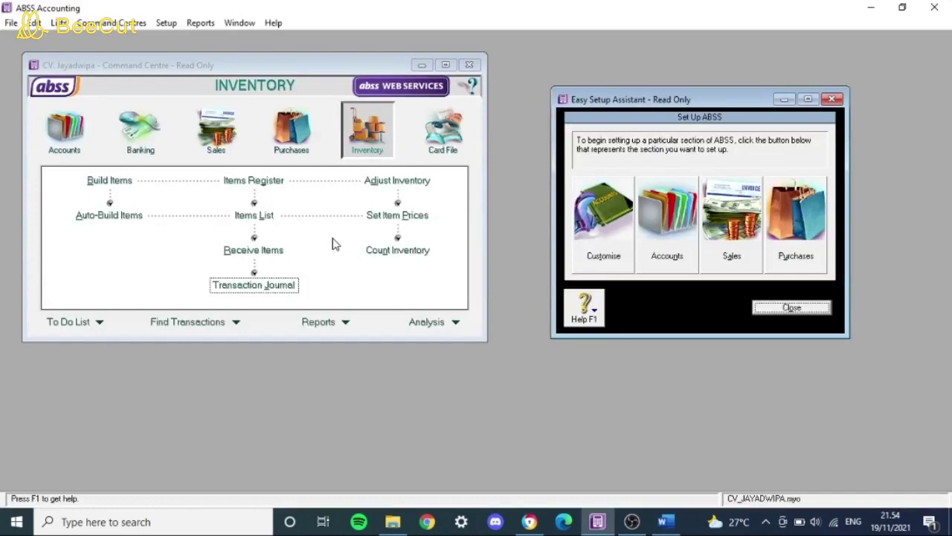
pyautogui.click(384, 184)
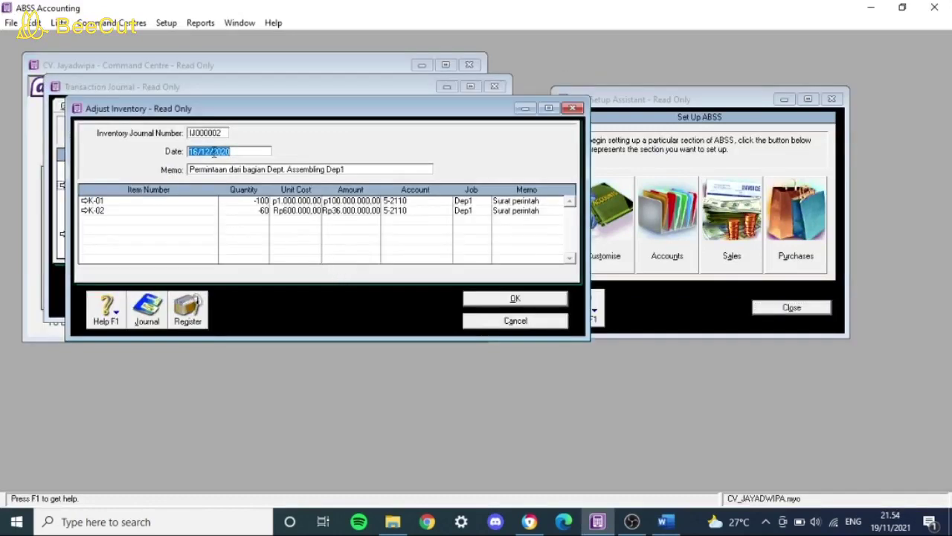
# Check the journal number, date and memo of the inventory adjustment against Bukti no.06.
pyautogui.click(220, 134)
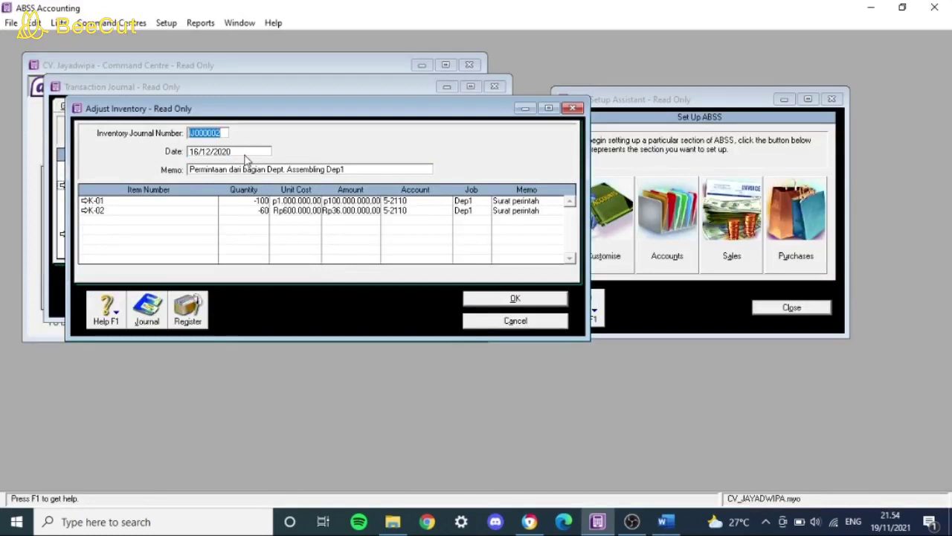
pyautogui.click(240, 150)
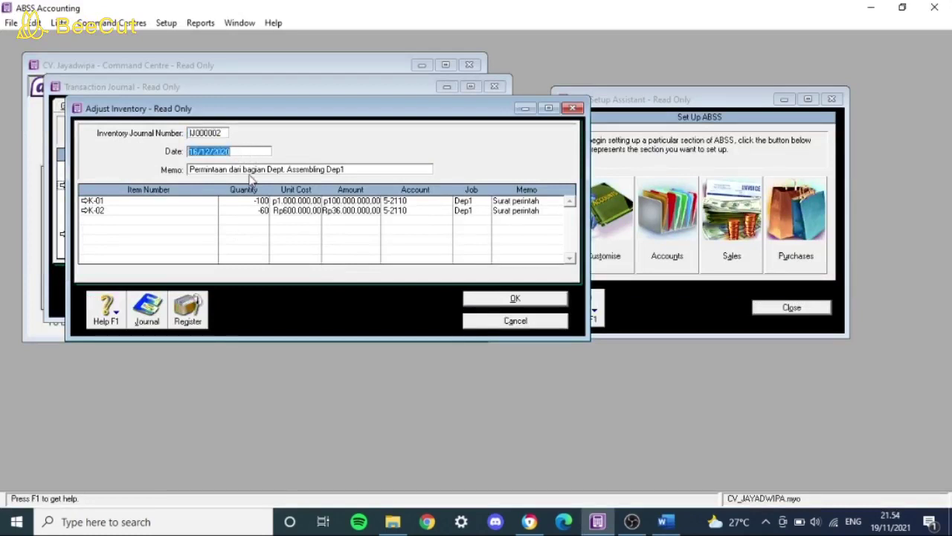
pyautogui.click(250, 171)
pyautogui.hotkey('alt', 'Tab')
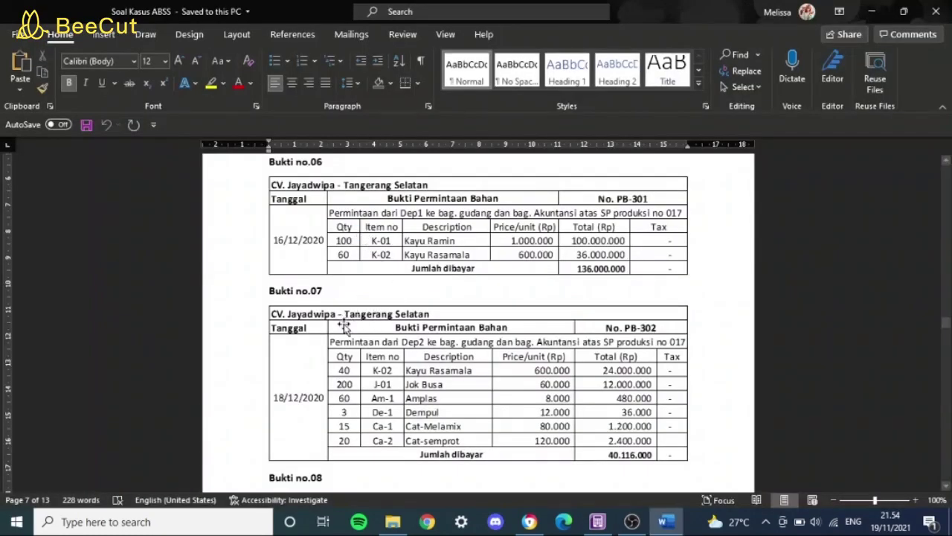
pyautogui.hotkey('alt', 'Tab')
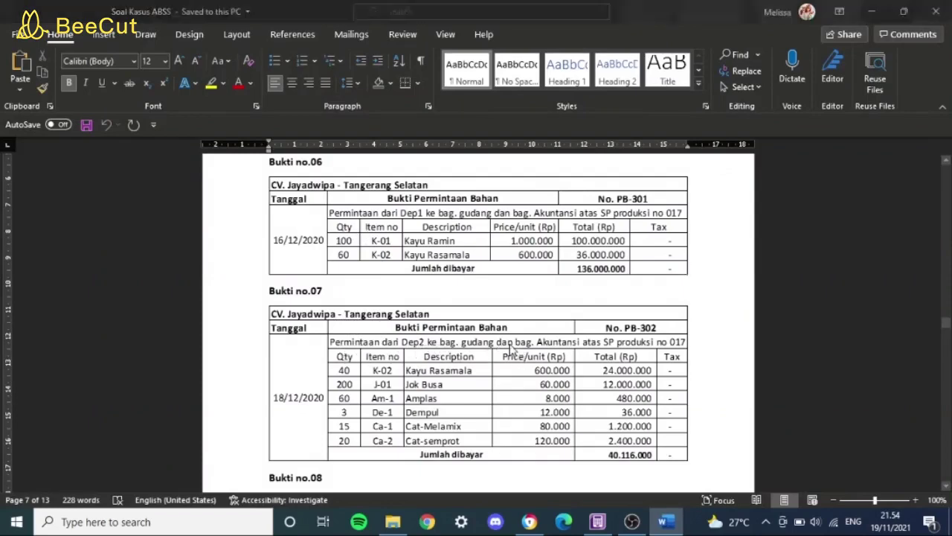
pyautogui.click(361, 169)
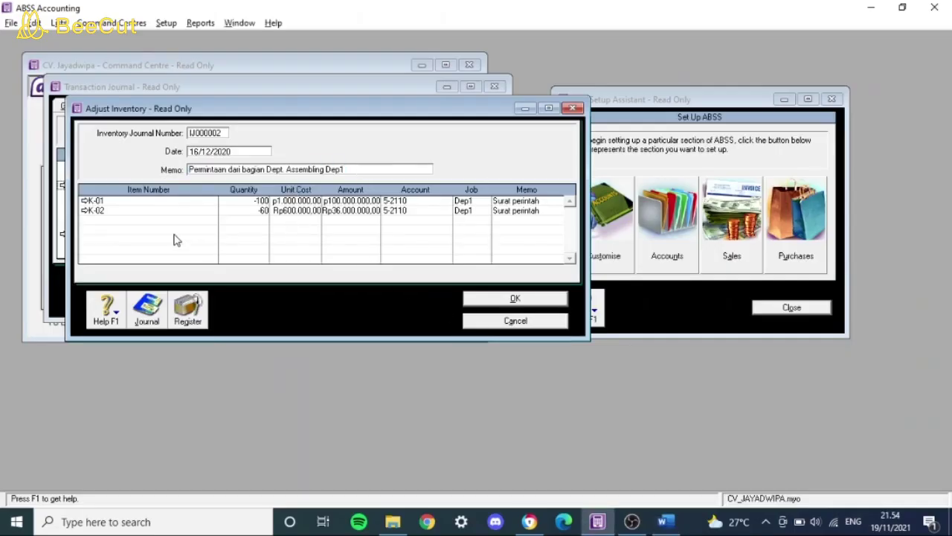
# Compare the item numbers, quantities, unit costs and amounts of the K-01 and K-02 adjustment lines with Bukti no.06.
pyautogui.click(107, 201)
pyautogui.hotkey('alt', 'Tab')
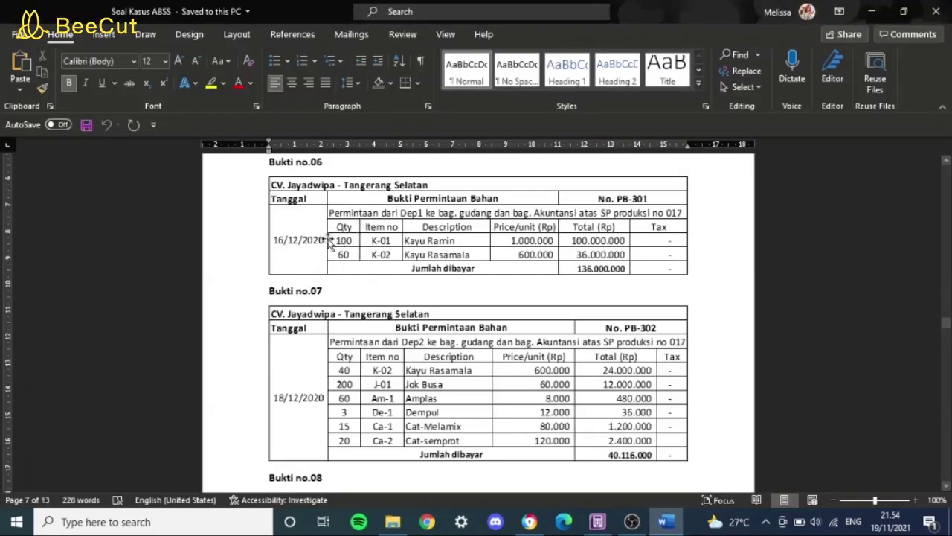
pyautogui.hotkey('alt', 'Tab')
pyautogui.hotkey('alt', 'Tab')
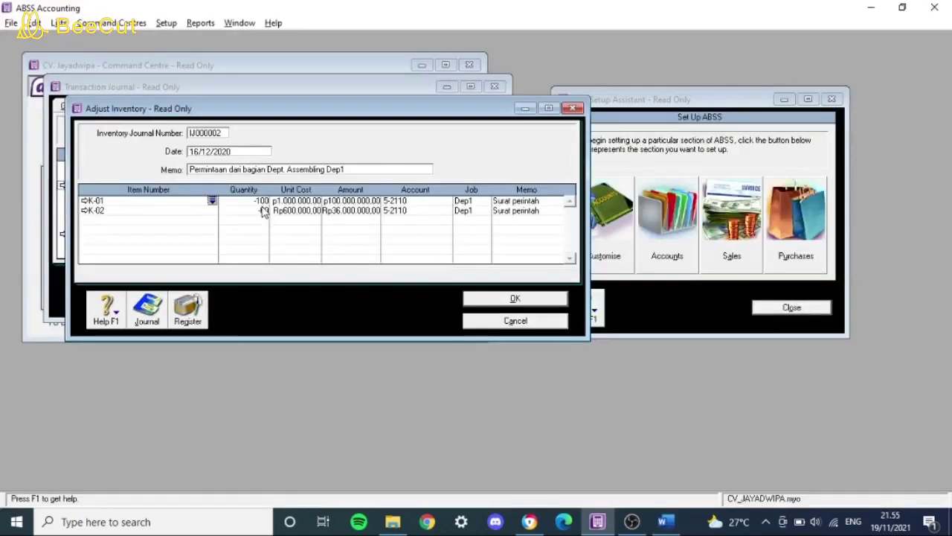
pyautogui.hotkey('alt', 'Tab')
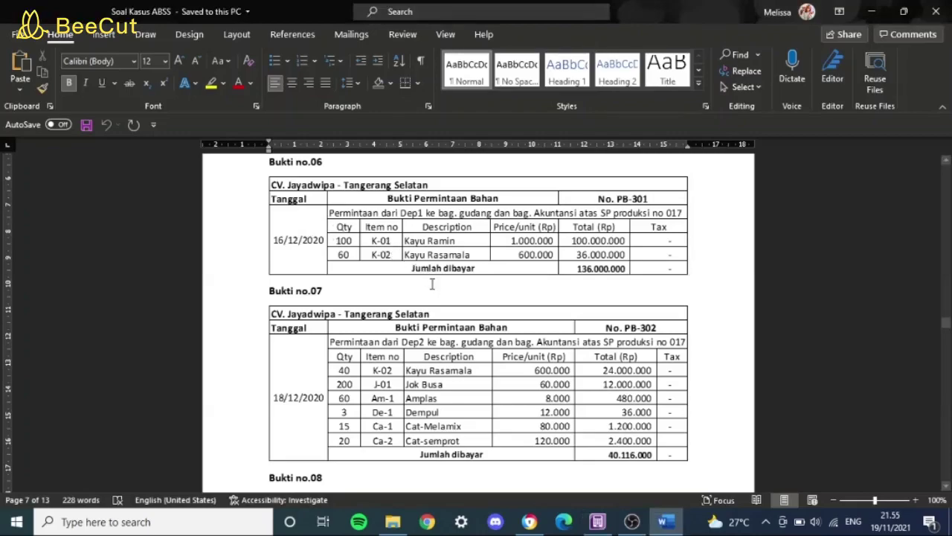
pyautogui.hotkey('alt', 'Tab')
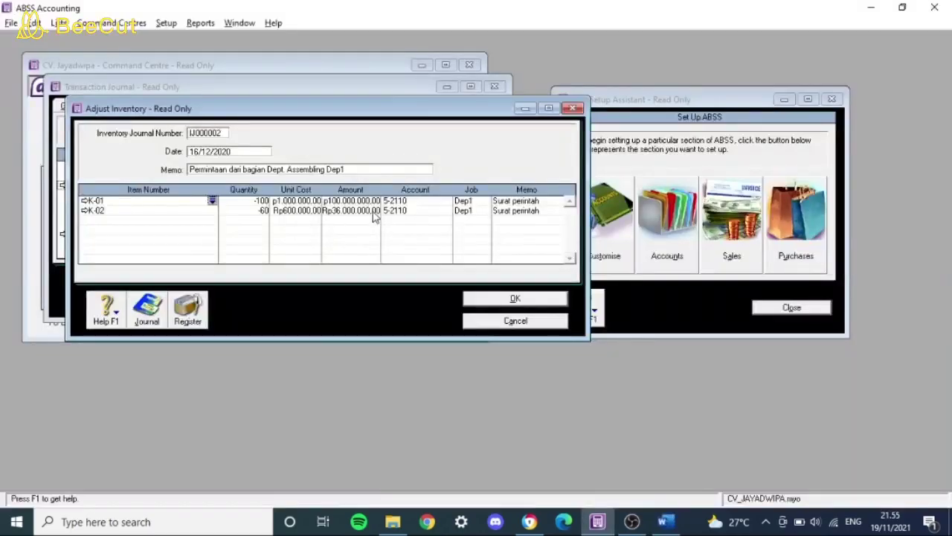
# Review the K-01 line's account by picking 5-2110 BDP Biaya Bahan Dep1 from the account list, and view the line's full memo.
pyautogui.click(402, 204)
pyautogui.click(446, 202)
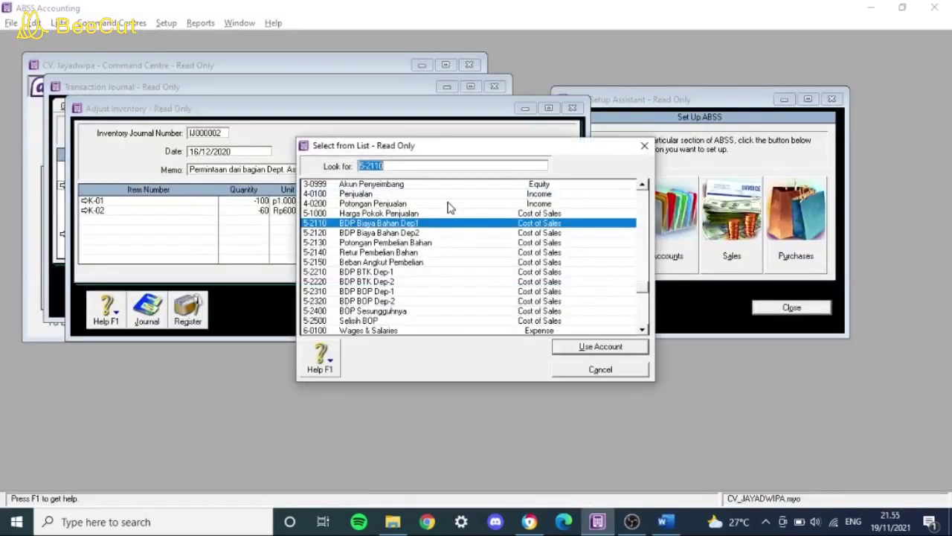
pyautogui.doubleClick(415, 225)
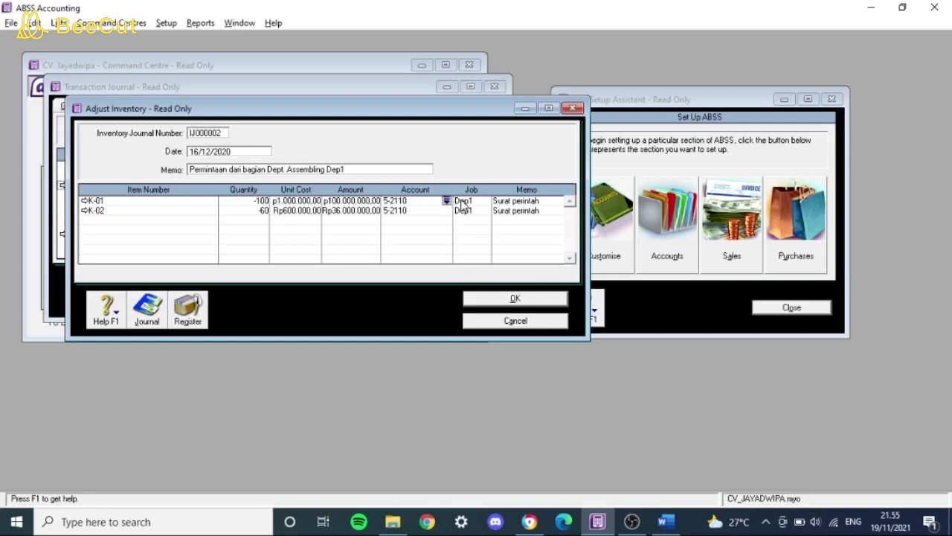
pyautogui.click(509, 202)
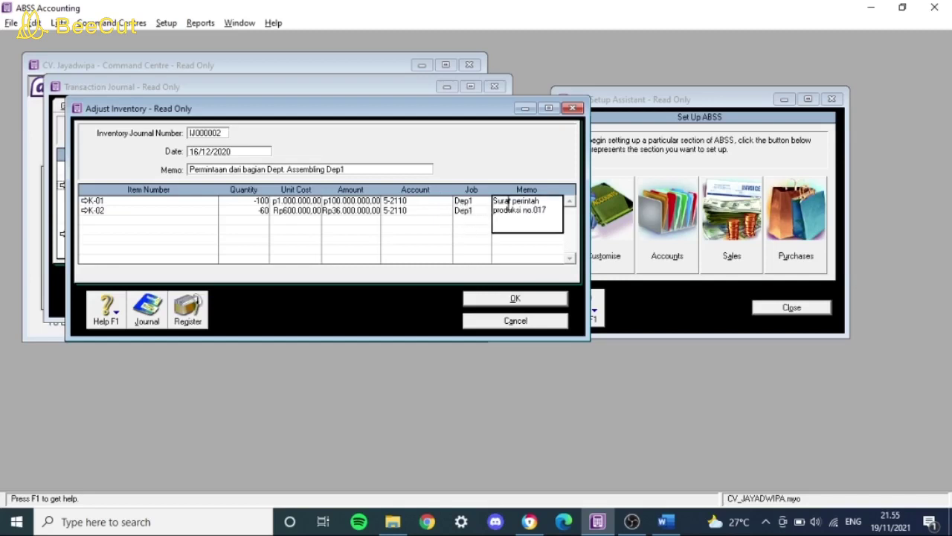
pyautogui.press('Escape')
# Read Bukti no.07 in the Word document and return to the inventory transaction journal in ABSS Accounting.
pyautogui.hotkey('alt', 'Tab')
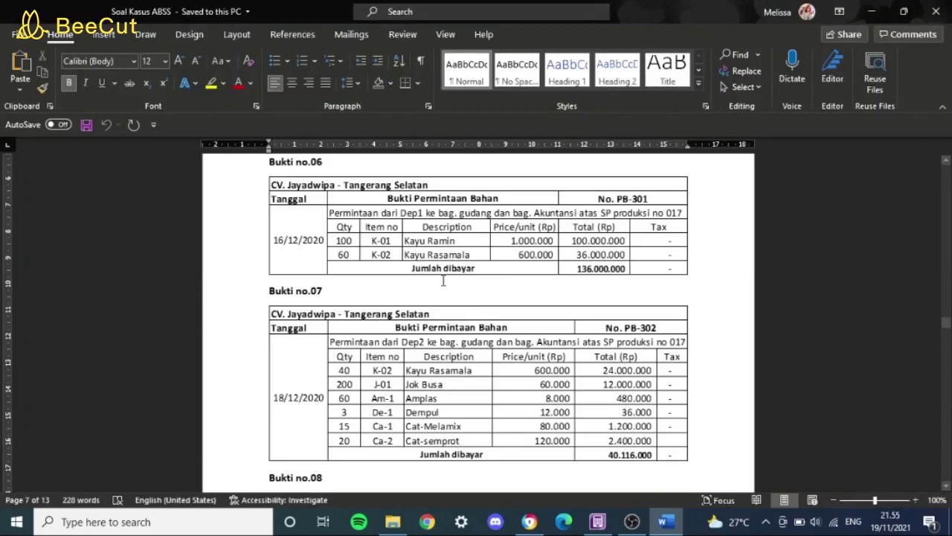
pyautogui.scroll(-2, 432, 273)
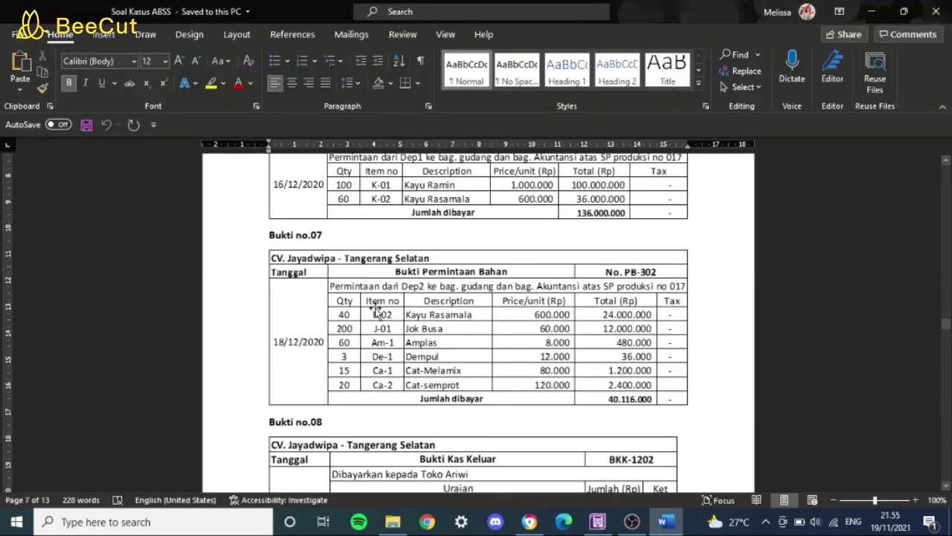
pyautogui.hotkey('alt', 'Tab')
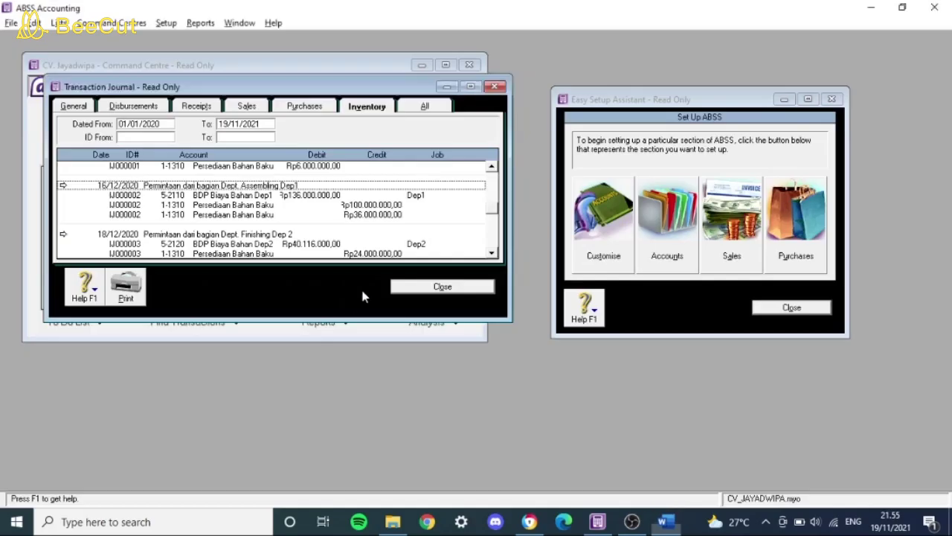
# Close the transaction journal and open the Adjust Inventory form for the Dep2 material request in Bukti no.07.
pyautogui.click(437, 289)
pyautogui.hotkey('alt', 'Tab')
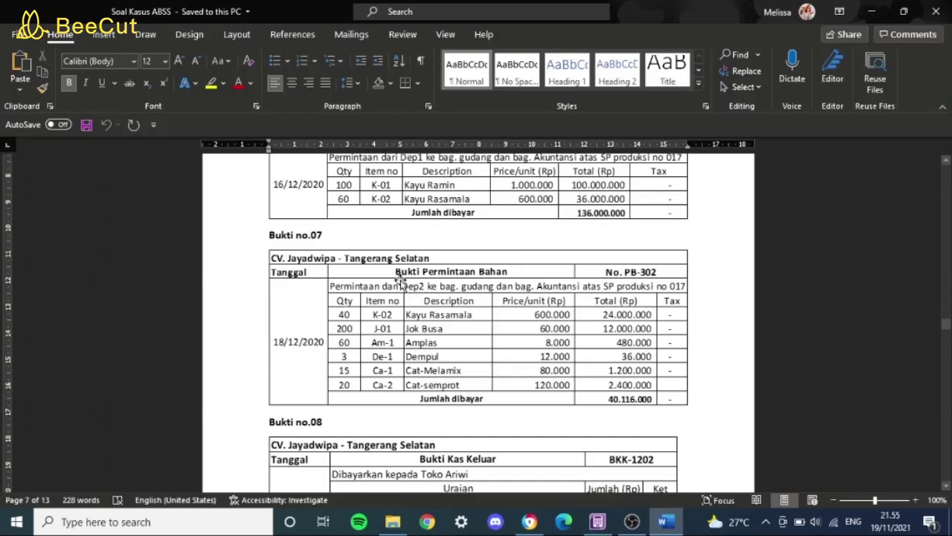
pyautogui.hotkey('alt', 'Tab')
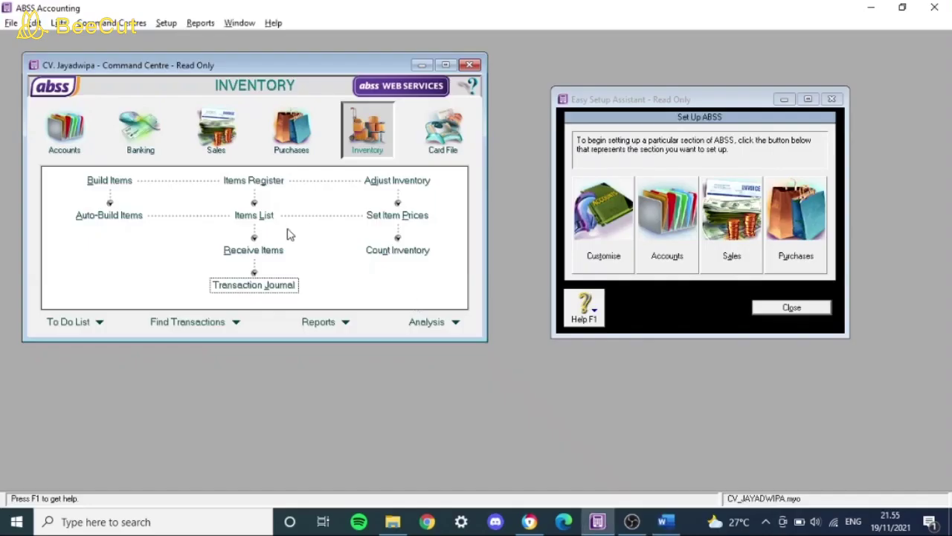
pyautogui.click(388, 182)
pyautogui.hotkey('alt', 'Tab')
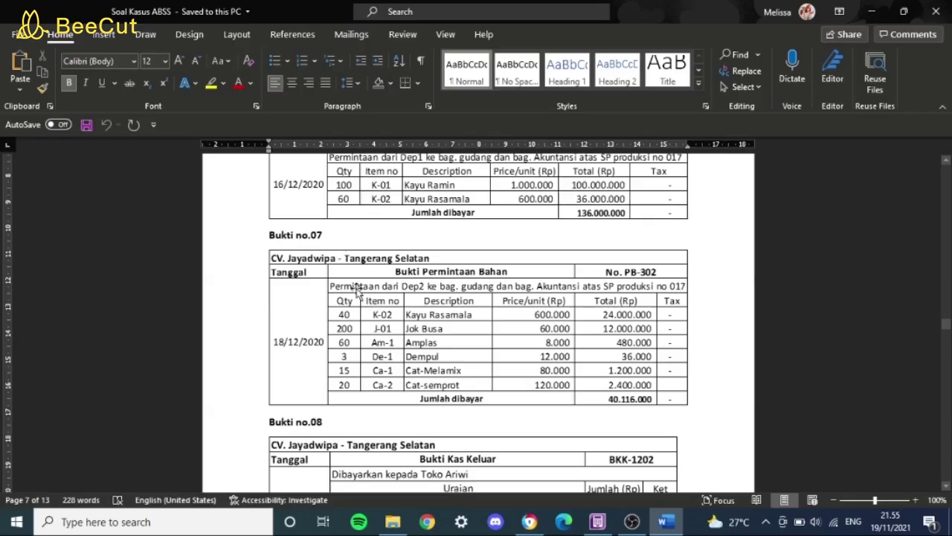
# Compare the date, memo and six item lines of the Finishing Dep 2 inventory adjustment with Bukti no.07.
pyautogui.hotkey('alt', 'Tab')
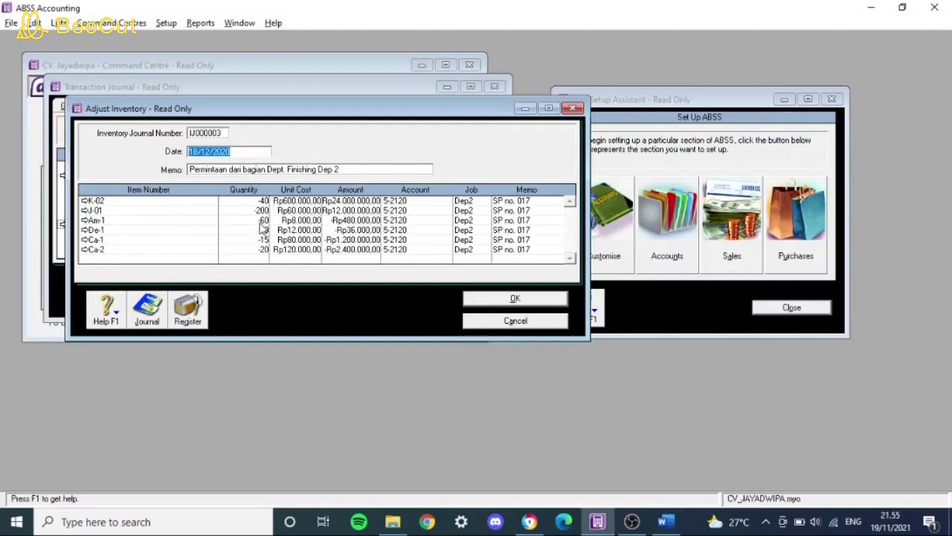
pyautogui.hotkey('alt', 'Tab')
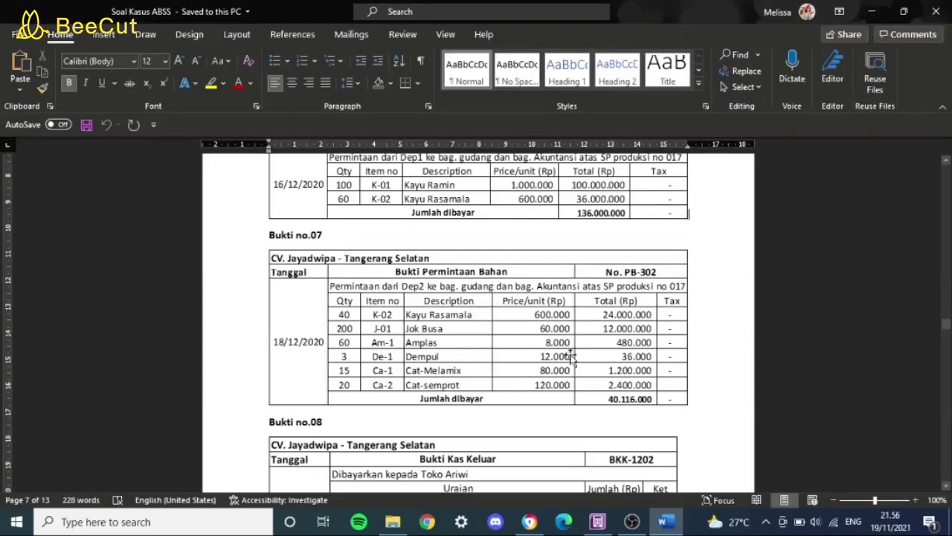
pyautogui.hotkey('alt', 'Tab')
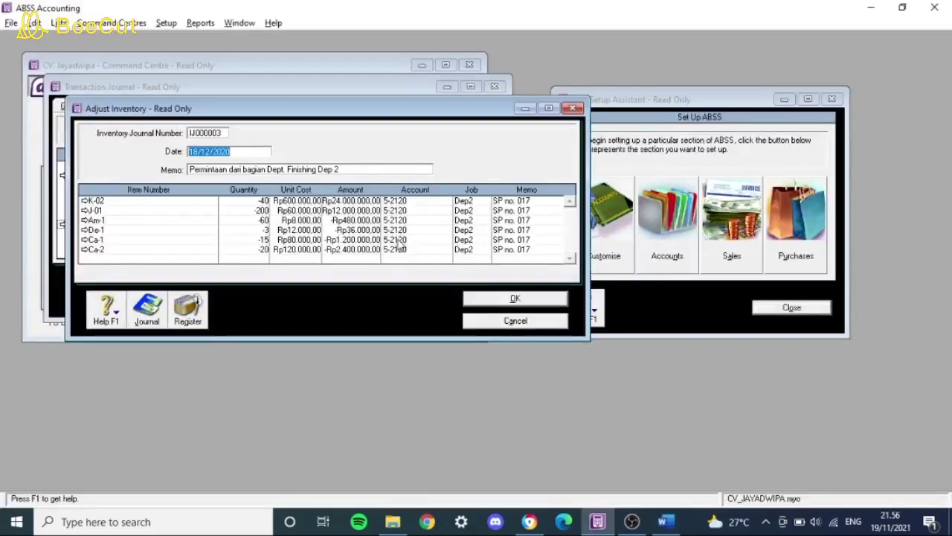
# Pick 5-2120 BDP Biaya Bahan Dep2 from the account list for the K-02 adjustment line.
pyautogui.click(439, 201)
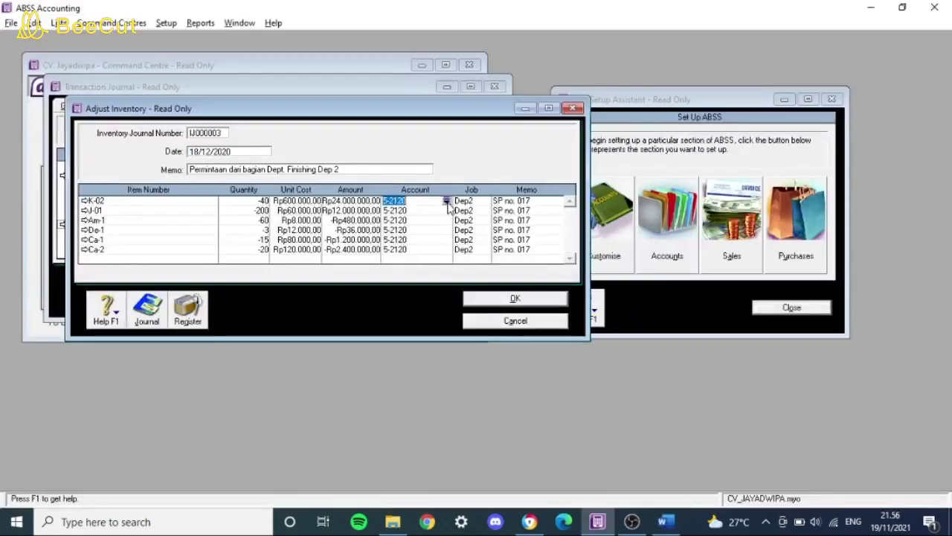
pyautogui.click(451, 203)
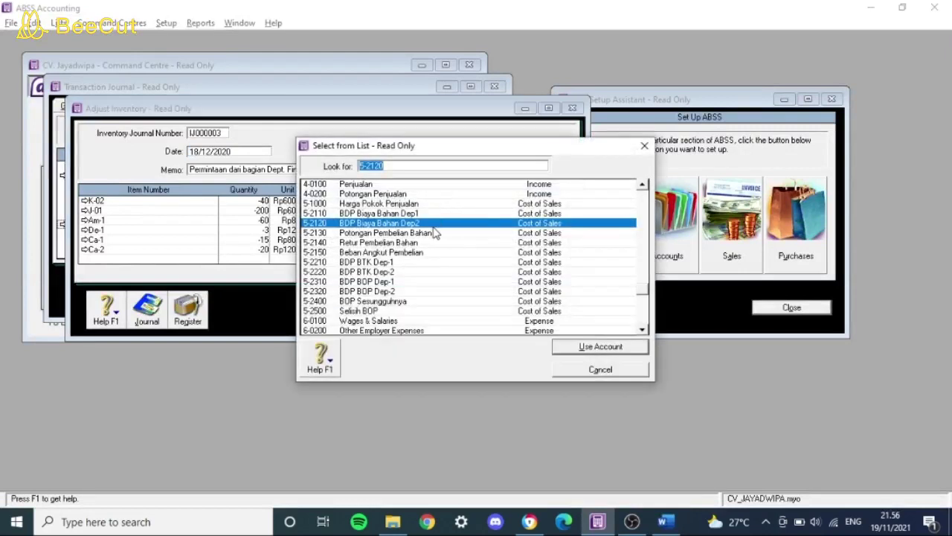
pyautogui.click(580, 349)
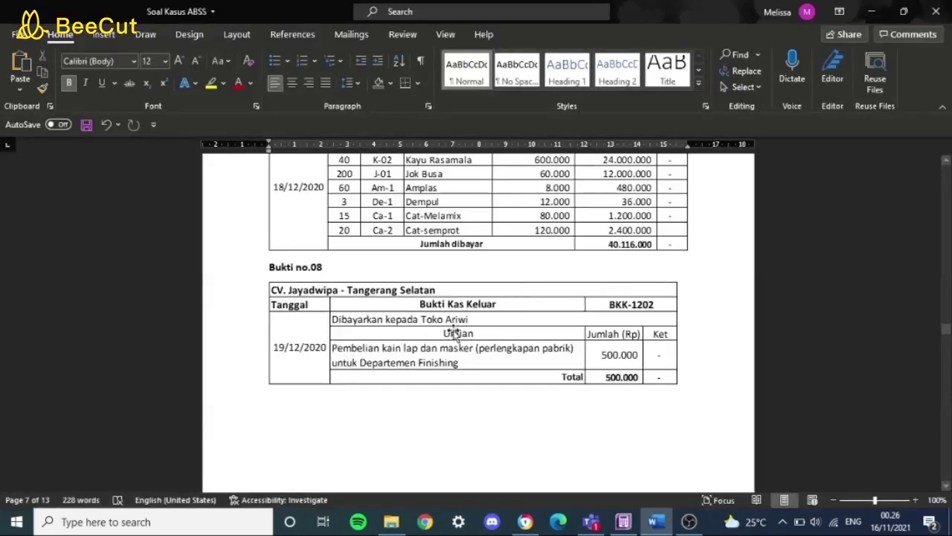
# Read Bukti no.08 in the Word document and open the Spend Money form in ABSS Accounting's banking section.
pyautogui.hotkey('alt', 'Tab')
pyautogui.hotkey('alt', 'Tab')
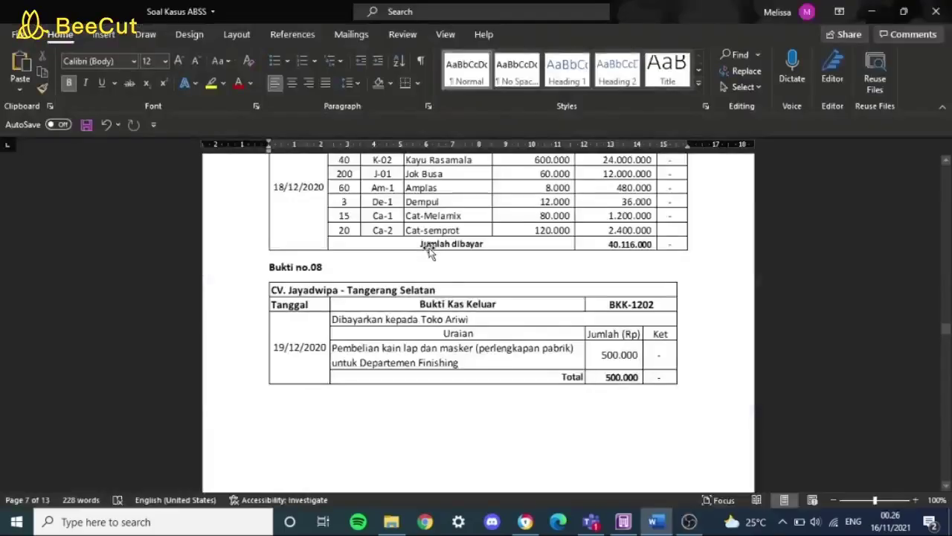
pyautogui.hotkey('alt', 'Tab')
pyautogui.hotkey('alt', 'Tab')
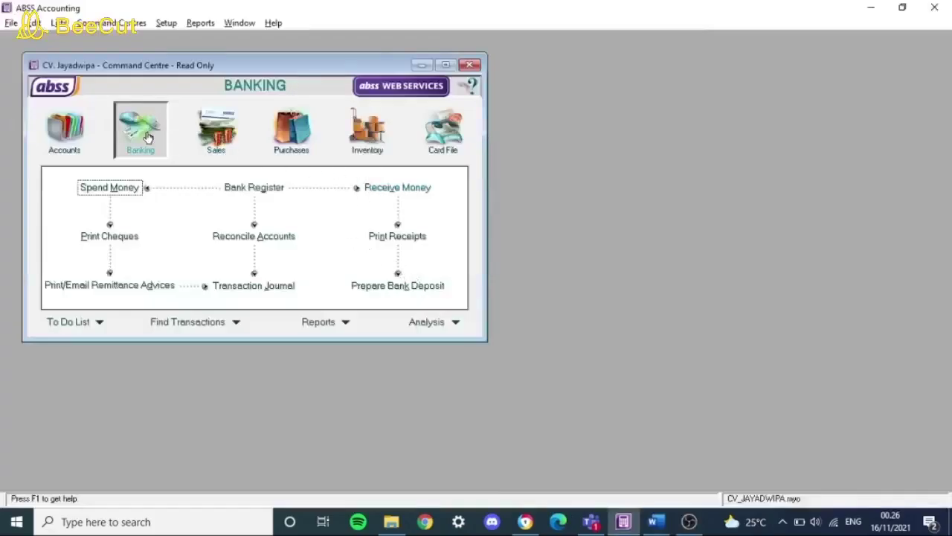
pyautogui.click(130, 187)
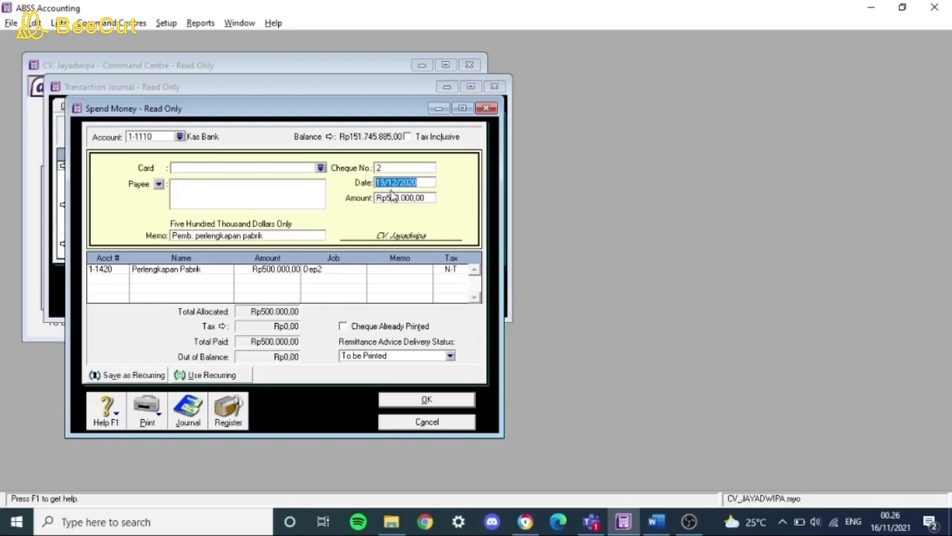
# Compare the factory supplies payment's date, amount, memo, Perlengkapan Pabrik account and Dep2 job with Bukti no.08.
pyautogui.hotkey('alt', 'Tab')
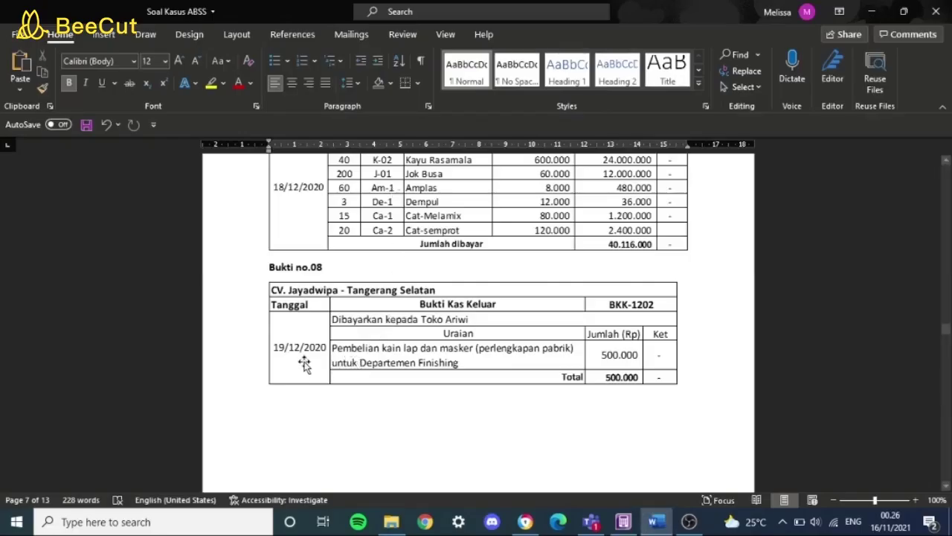
pyautogui.hotkey('alt', 'Tab')
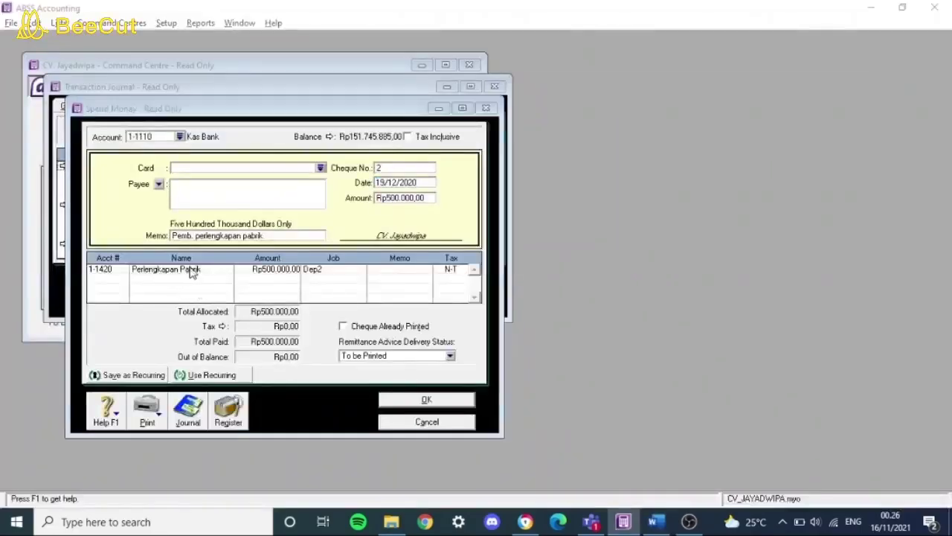
pyautogui.hotkey('alt', 'Tab')
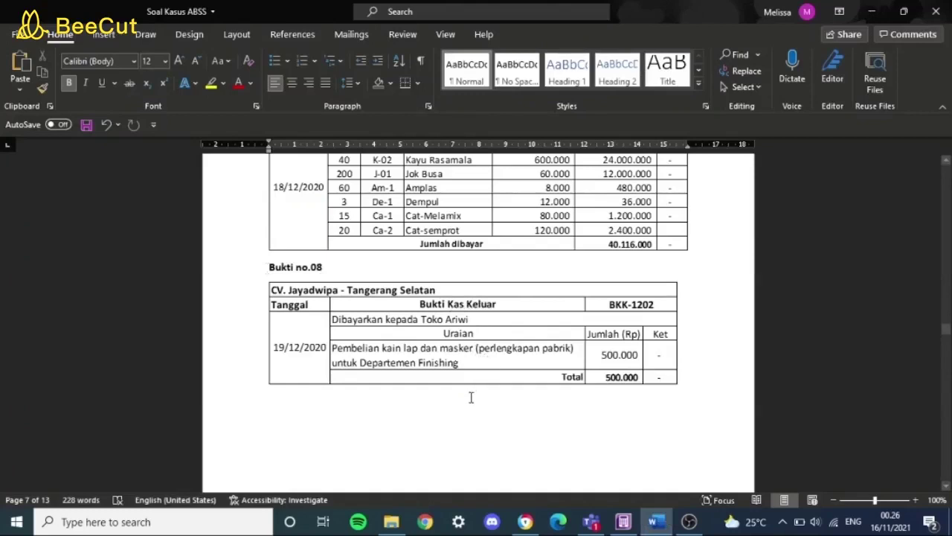
pyautogui.hotkey('alt', 'Tab')
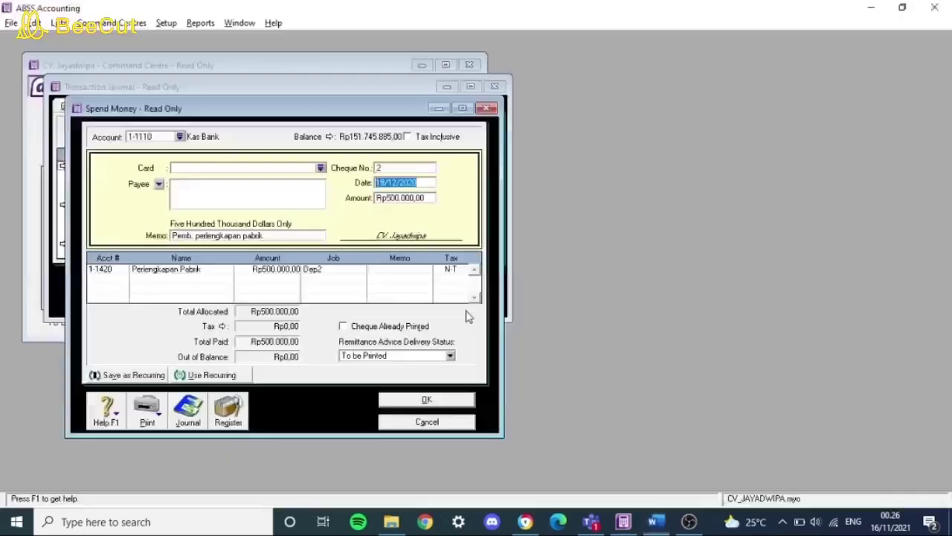
pyautogui.hotkey('alt', 'Tab')
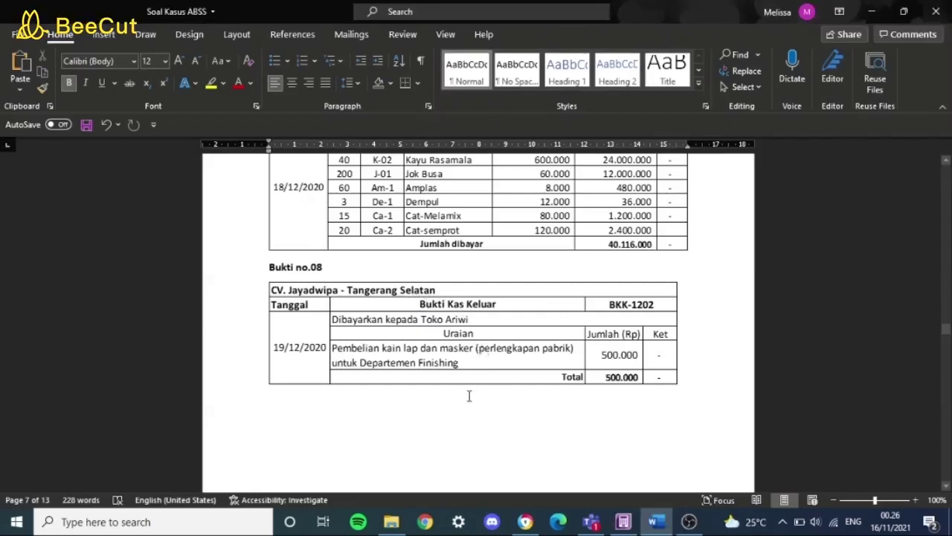
pyautogui.hotkey('alt', 'Tab')
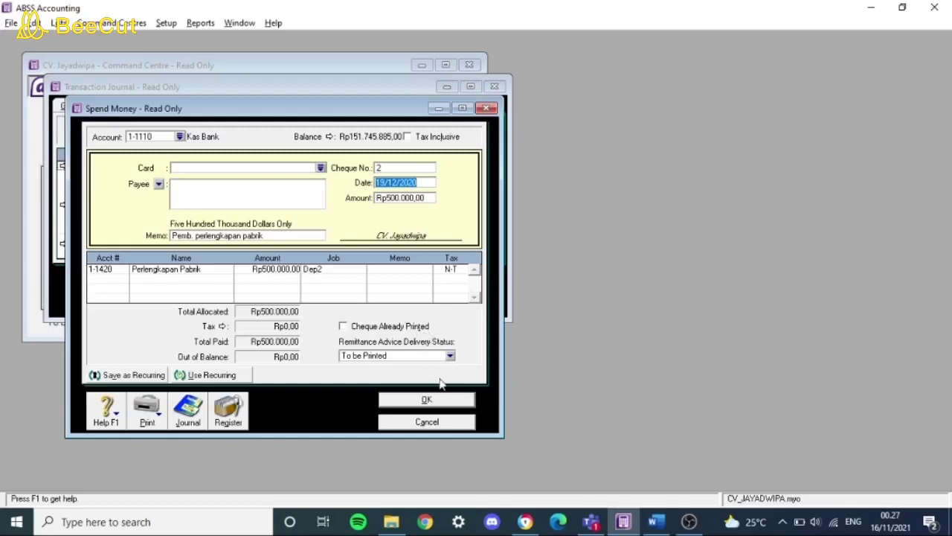
# Read cash payment vouchers Bukti no.09 to Bukti no.12 in the Word document.
pyautogui.hotkey('alt', 'Tab')
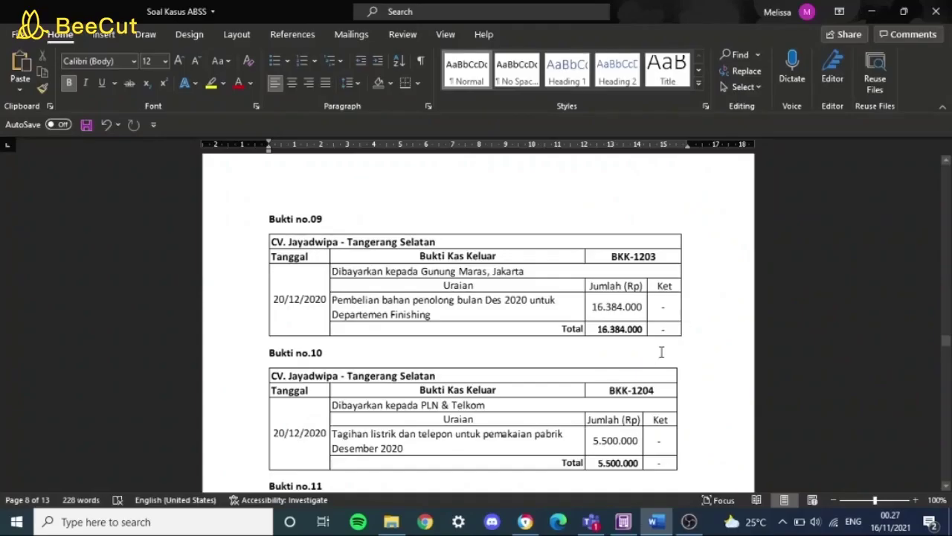
pyautogui.scroll(-3, 651, 356)
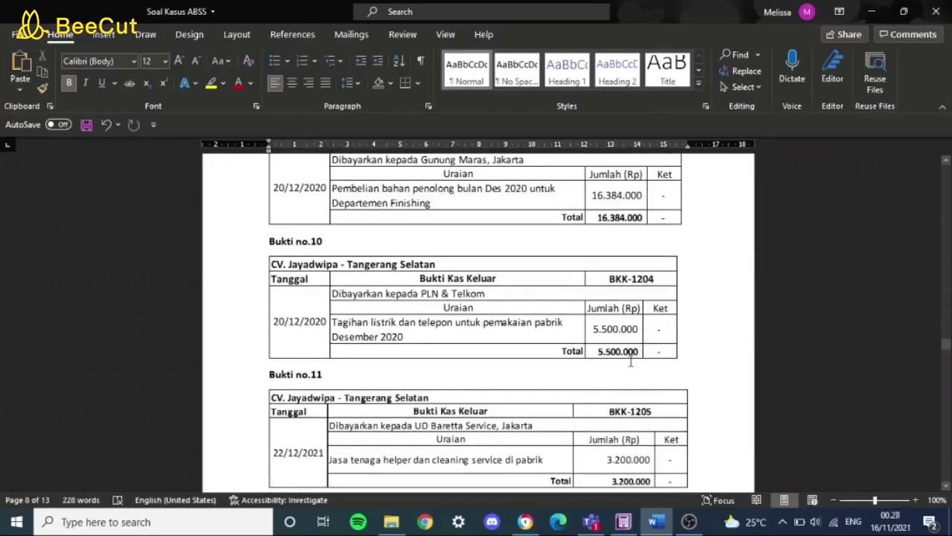
pyautogui.scroll(-3, 620, 371)
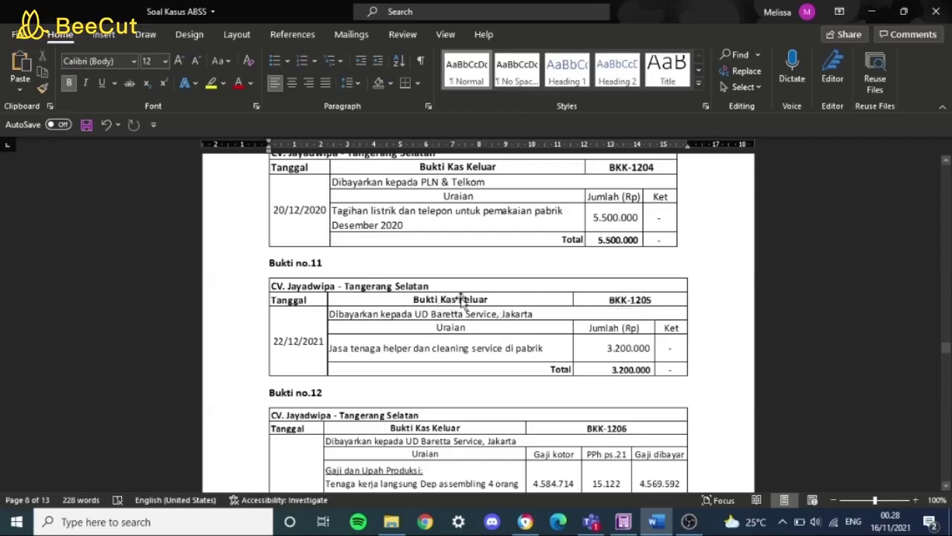
pyautogui.scroll(-2, 476, 312)
pyautogui.scroll(-2, 494, 324)
pyautogui.scroll(-2, 501, 323)
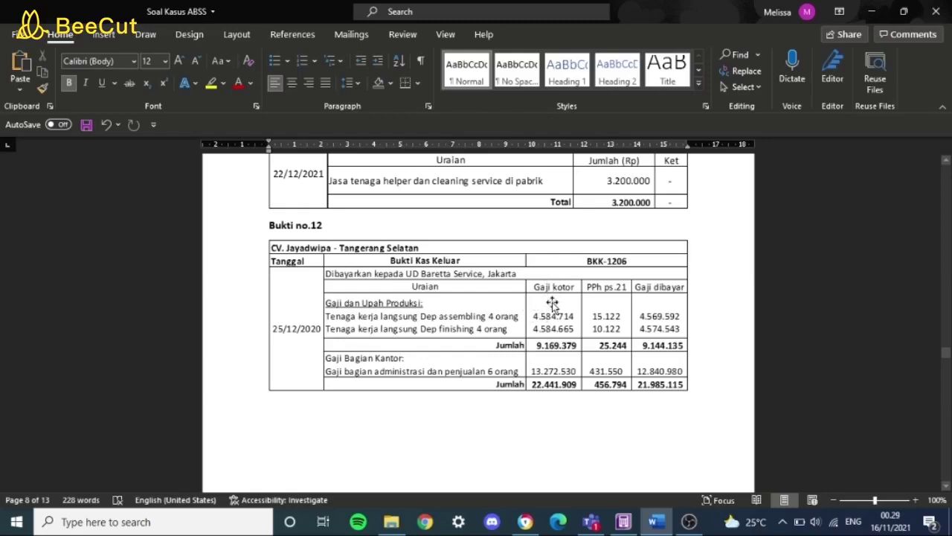
# Check the date, memo and paid amount of the Gaji Karyawan payment in ABSS Accounting against Bukti no.12.
pyautogui.hotkey('alt', 'Tab')
pyautogui.press('Tab')
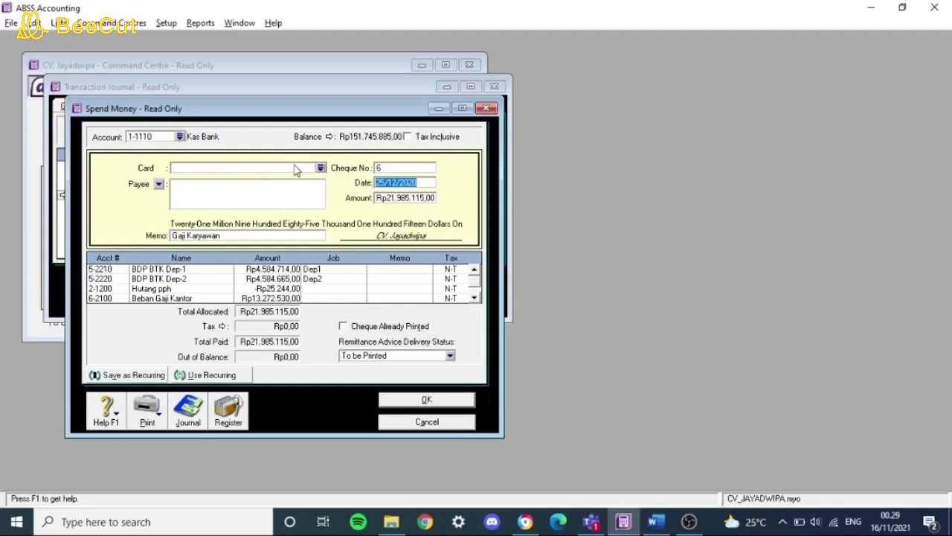
pyautogui.hotkey('alt', 'Tab')
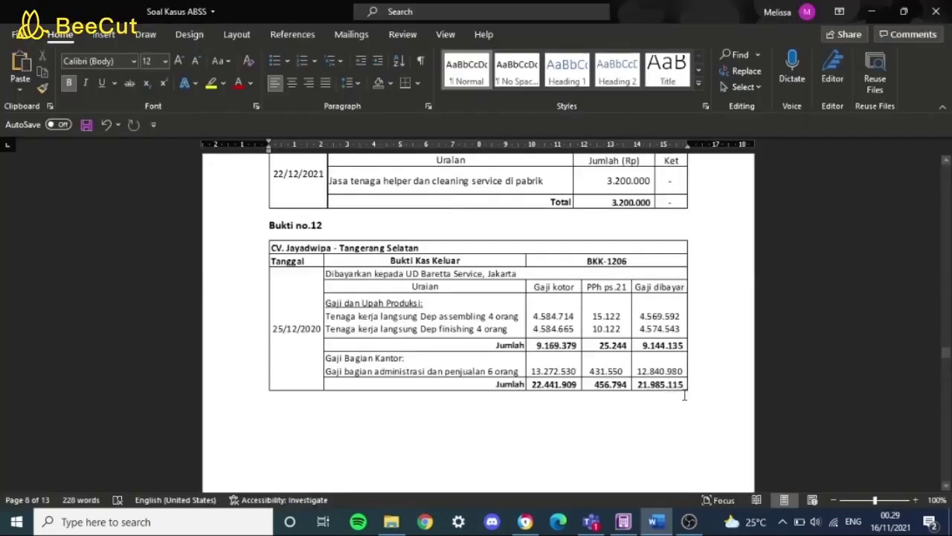
pyautogui.hotkey('alt', 'Tab')
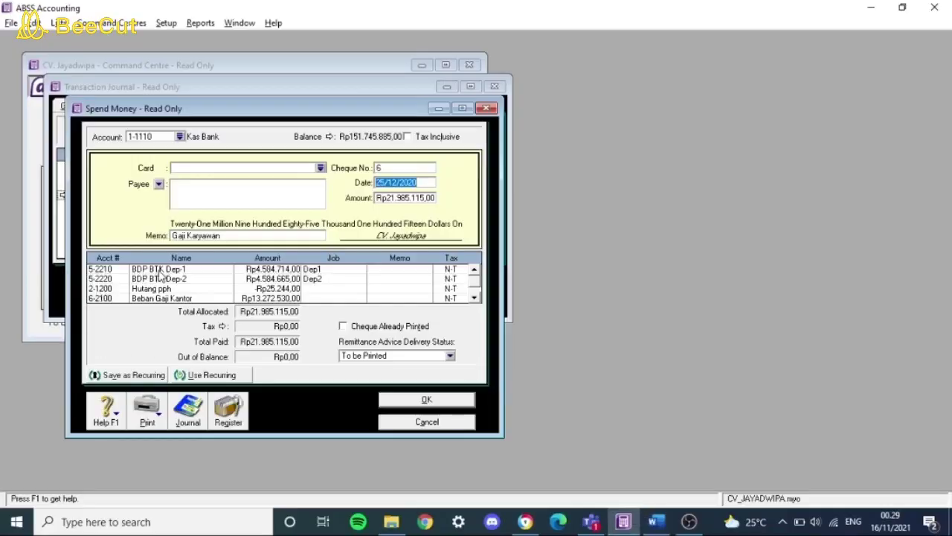
# Compare the BDP BTK Dep-1, BDP BTK Dep-2 and first Hutang pph lines with the production wages in Bukti no.12.
pyautogui.hotkey('alt', 'Tab')
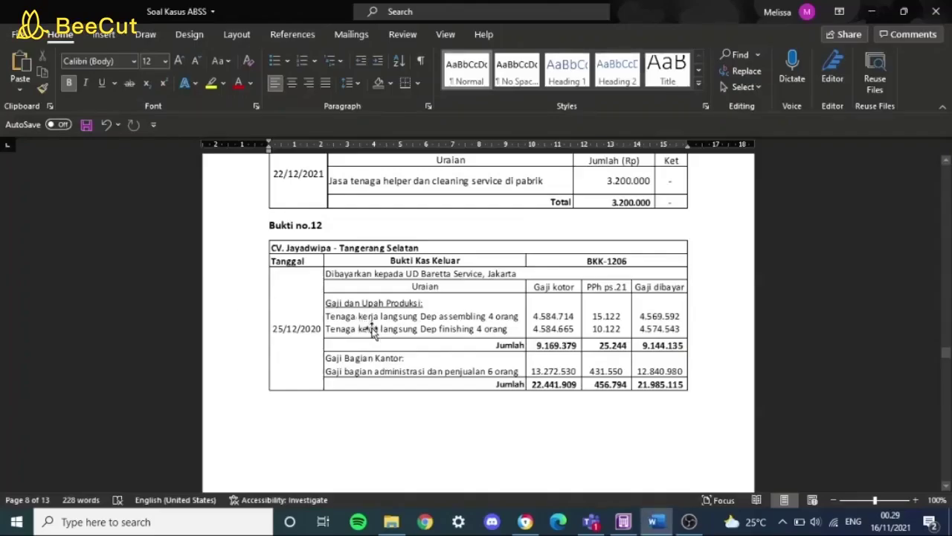
pyautogui.hotkey('alt', 'Tab')
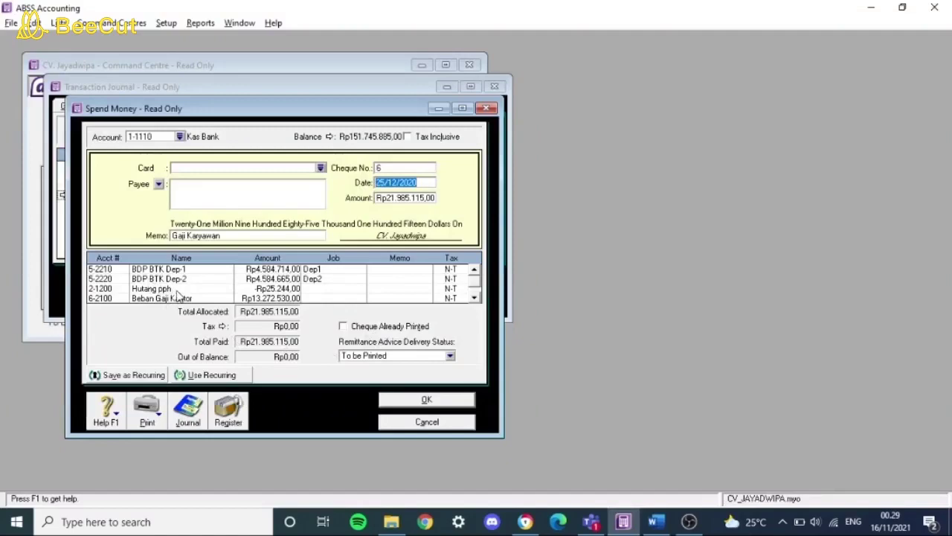
pyautogui.hotkey('alt', 'Tab')
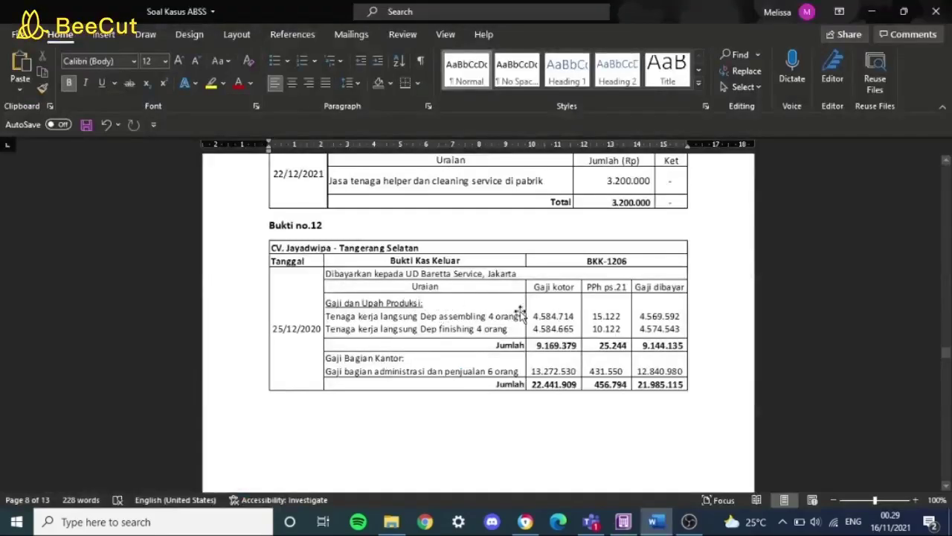
pyautogui.hotkey('alt', 'Tab')
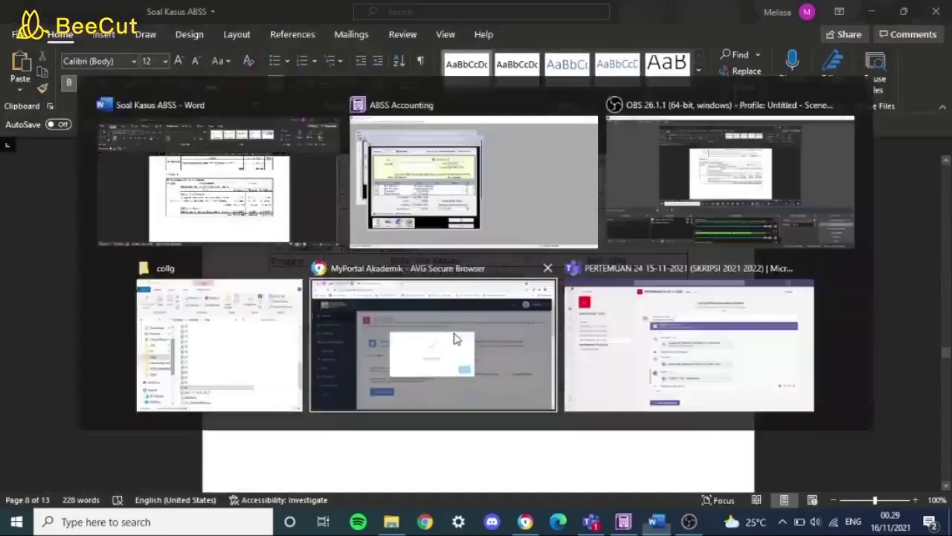
pyautogui.hotkey('alt', 'Tab')
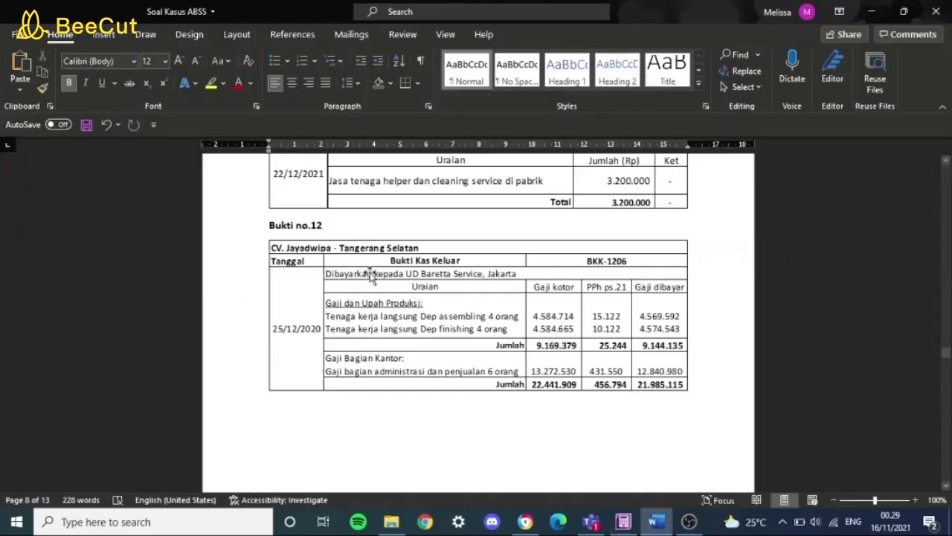
# Compare the Beban Gaji Kantor and second Hutang pph lines with Bukti no.12's office salaries, and move on to Bukti no.13 in Word.
pyautogui.hotkey('alt', 'Tab')
pyautogui.scroll(-2, 194, 290)
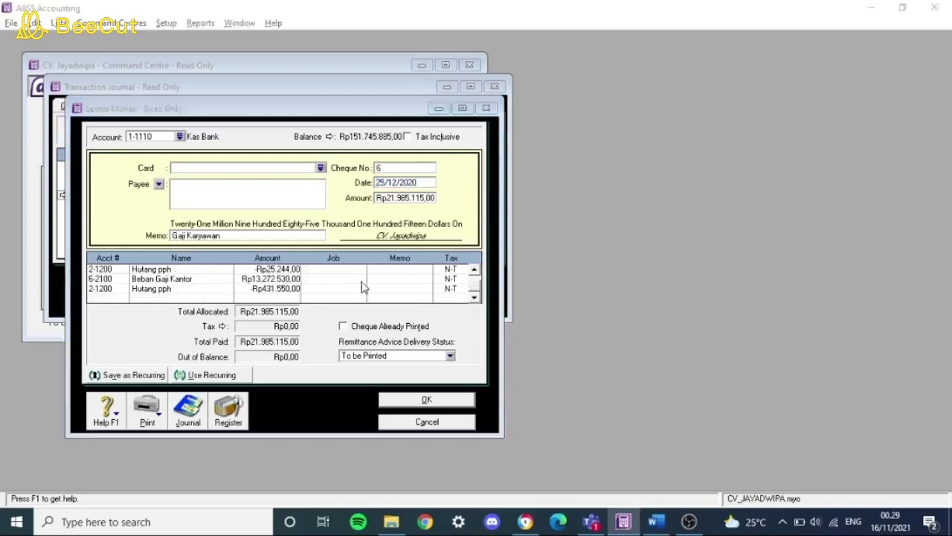
pyautogui.hotkey('alt', 'Tab')
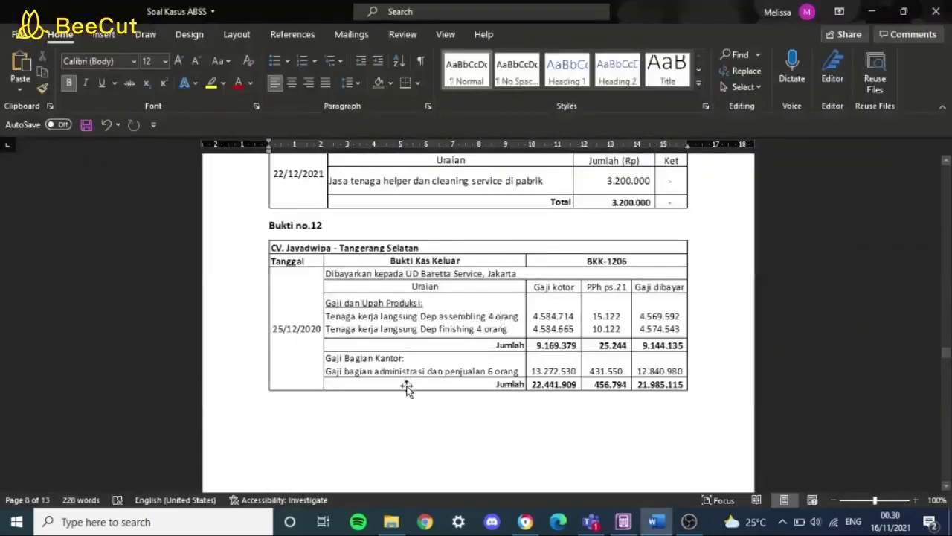
pyautogui.hotkey('alt', 'Tab')
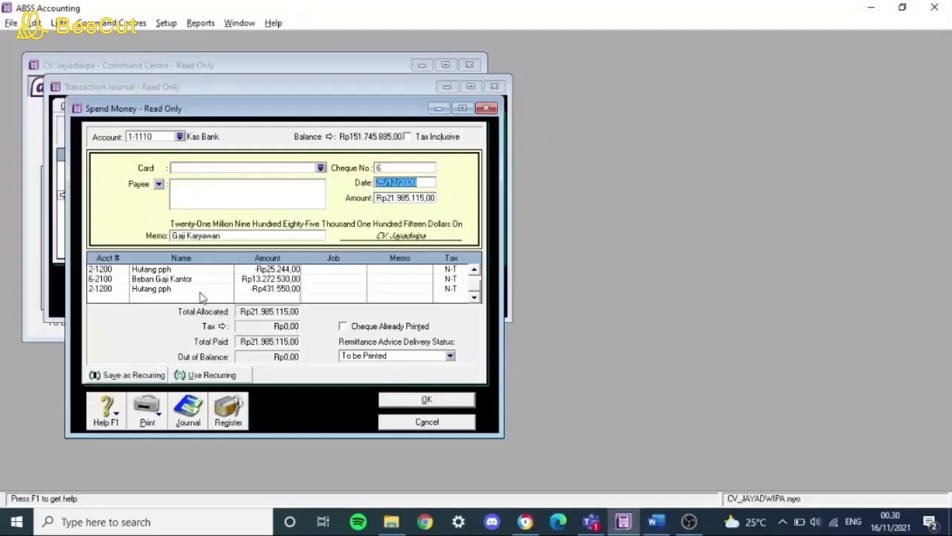
pyautogui.scroll(2, 227, 298)
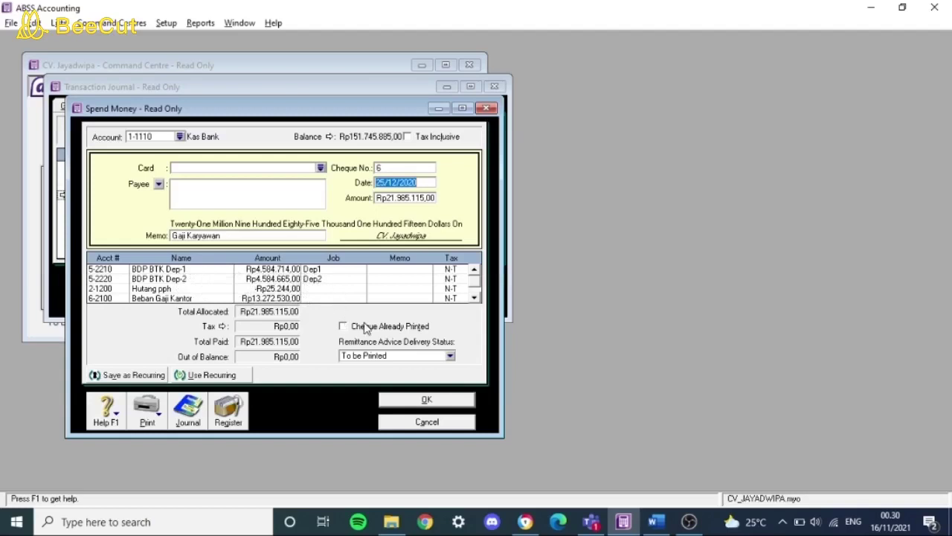
pyautogui.hotkey('alt', 'Tab')
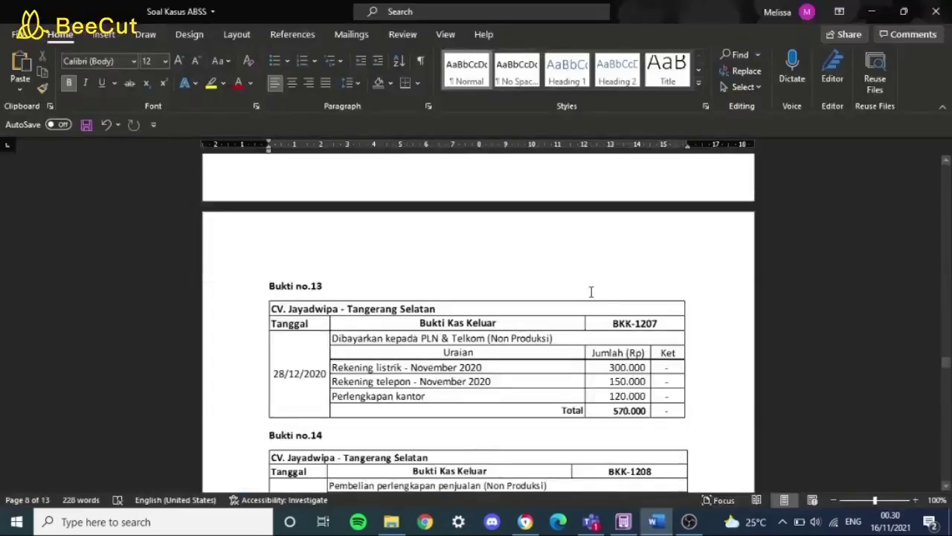
# Read cash payment vouchers Bukti no.13 and Bukti no.14 and memorial voucher Bukti no.15 in the Word document.
pyautogui.scroll(-5, 592, 293)
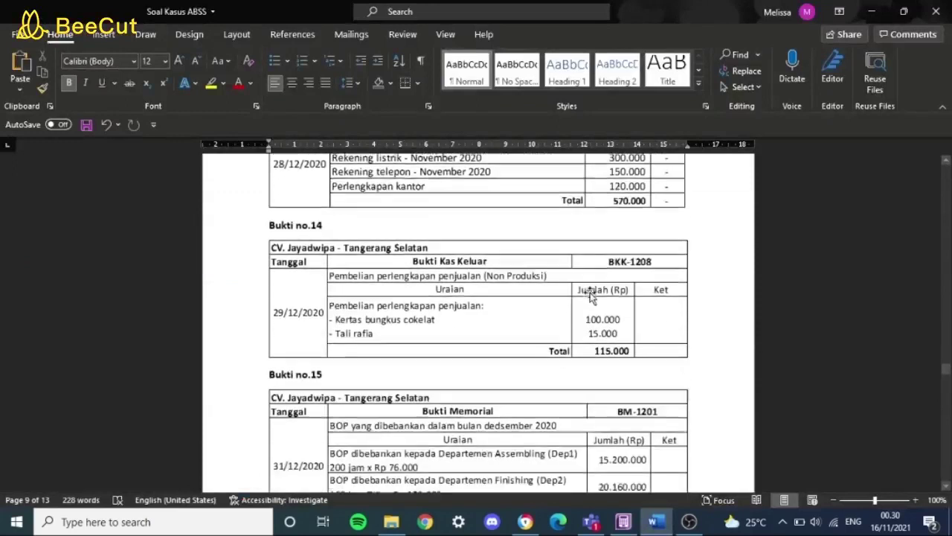
pyautogui.scroll(3, 589, 293)
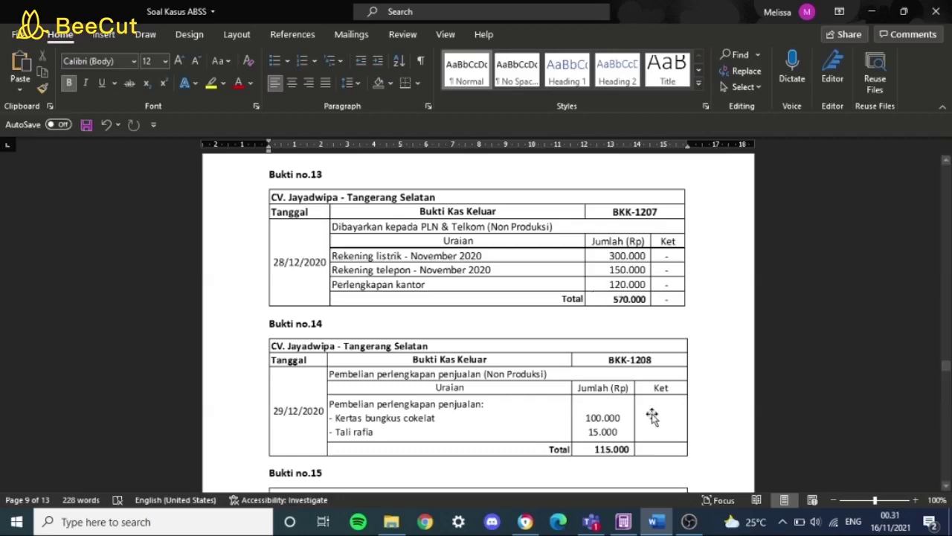
pyautogui.scroll(-3, 652, 415)
pyautogui.scroll(-1, 487, 401)
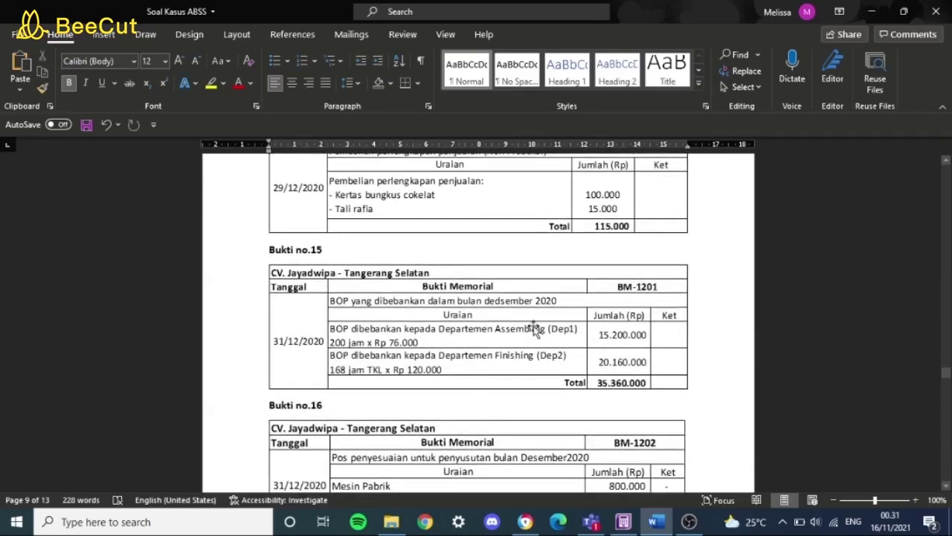
# Switch to ABSS Accounting, close the open payment windows and open a blank Record Journal Entry form from Accounts.
pyautogui.hotkey('alt', 'Tab')
pyautogui.press('Tab')
pyautogui.press('Escape')
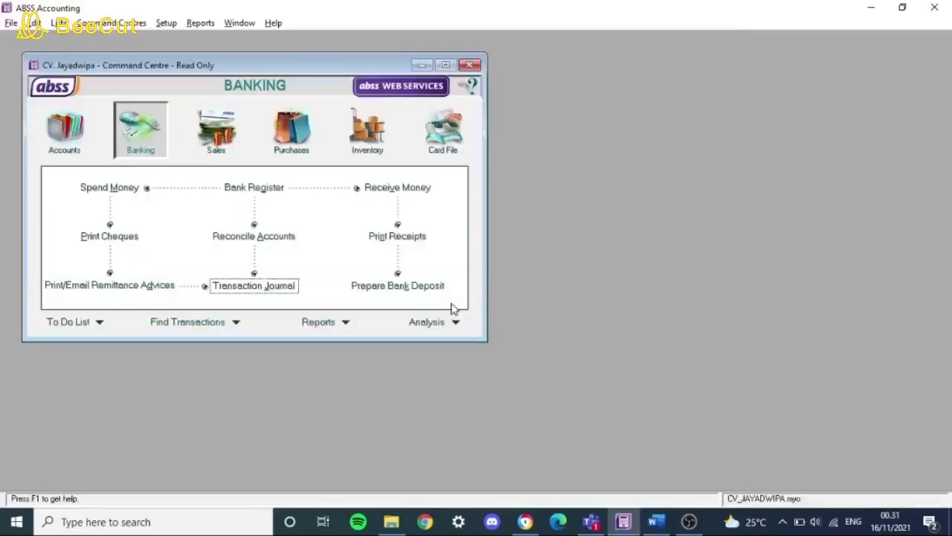
pyautogui.click(81, 141)
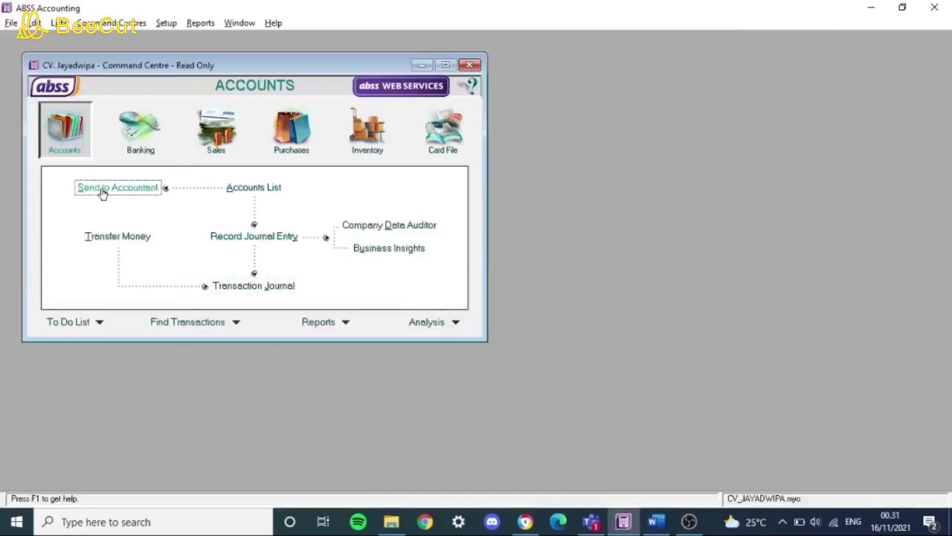
pyautogui.click(252, 235)
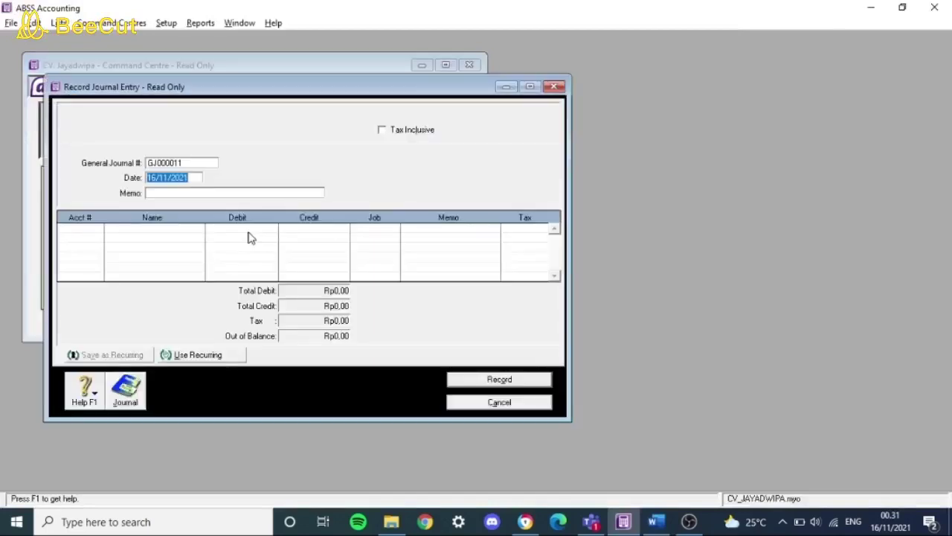
# Compare the date, memo, BDP BOP Dep-1, BDP BOP Dep-2 and BOP Sesungguhnya lines of journal entry GJ000001 with Bukti no.15 in Word.
pyautogui.hotkey('alt', 'Tab')
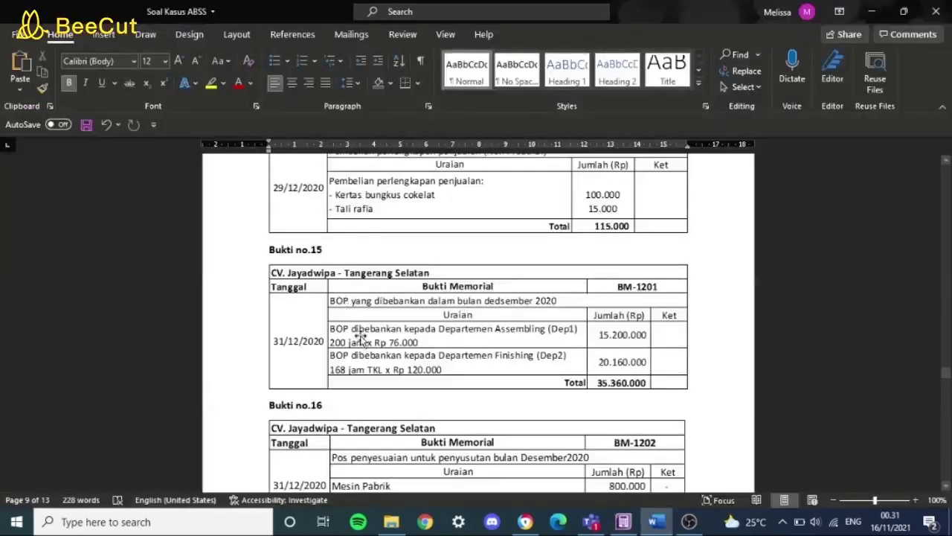
pyautogui.hotkey('alt', 'Tab')
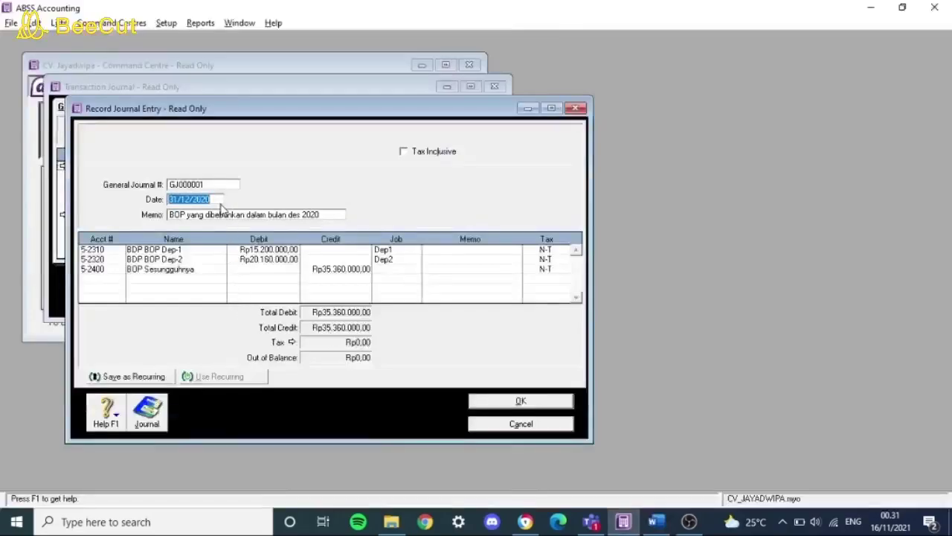
pyautogui.hotkey('alt', 'Tab')
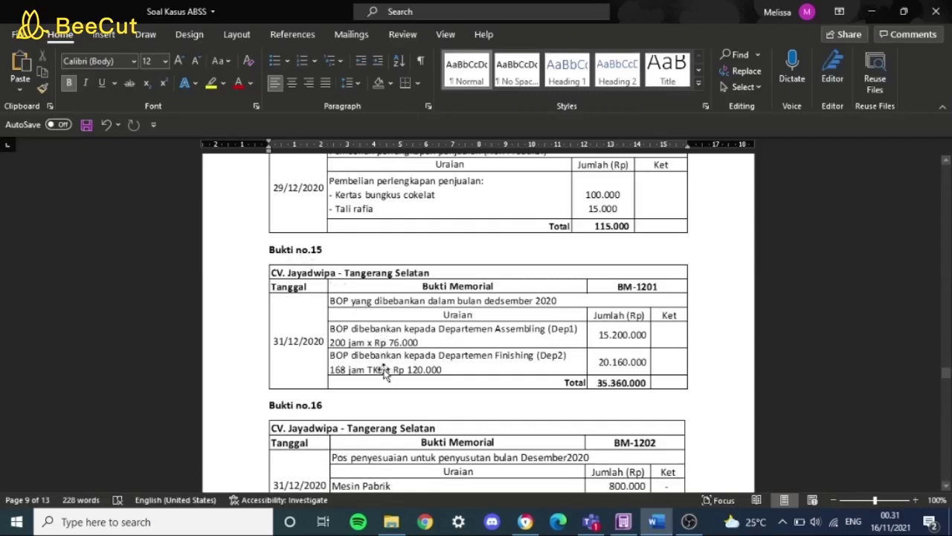
pyautogui.hotkey('alt', 'Tab')
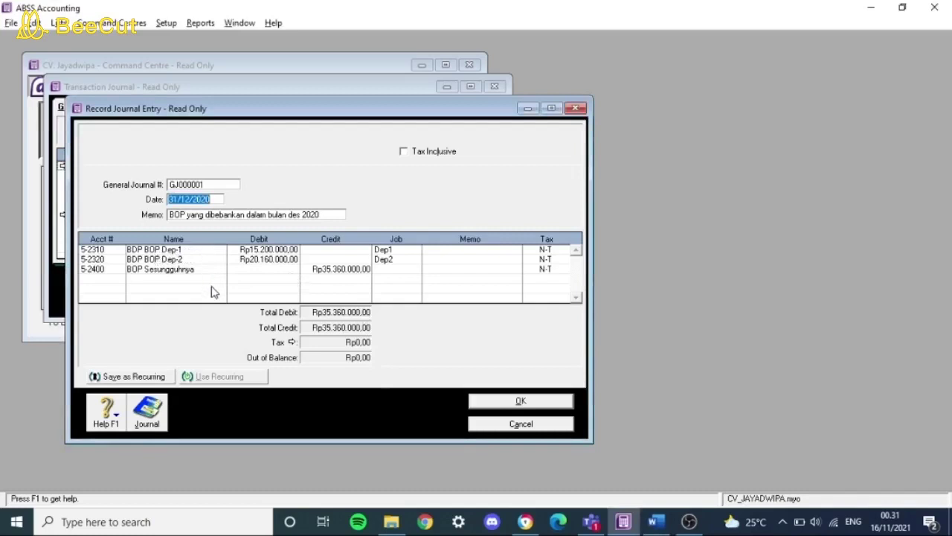
pyautogui.hotkey('alt', 'Tab')
pyautogui.hotkey('alt', 'Tab')
pyautogui.hotkey('alt', 'Tab')
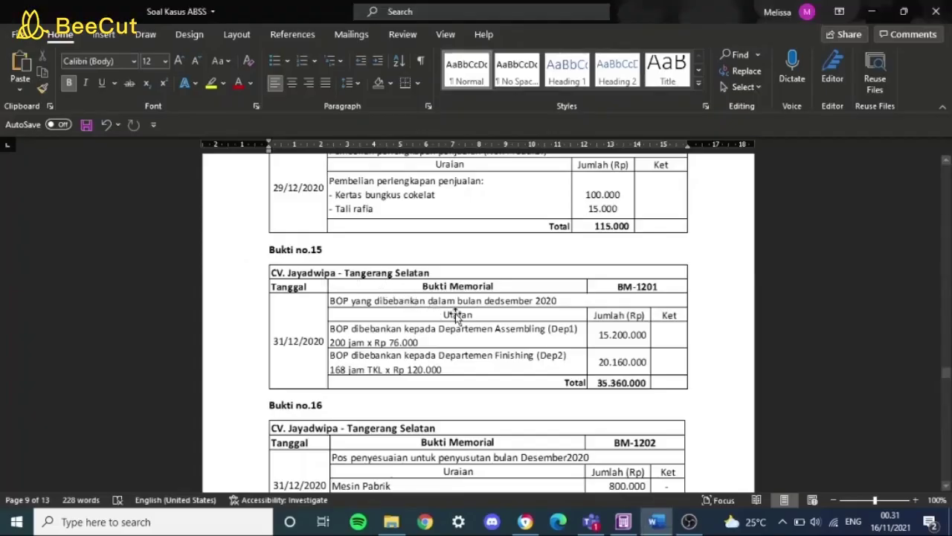
pyautogui.hotkey('alt', 'Tab')
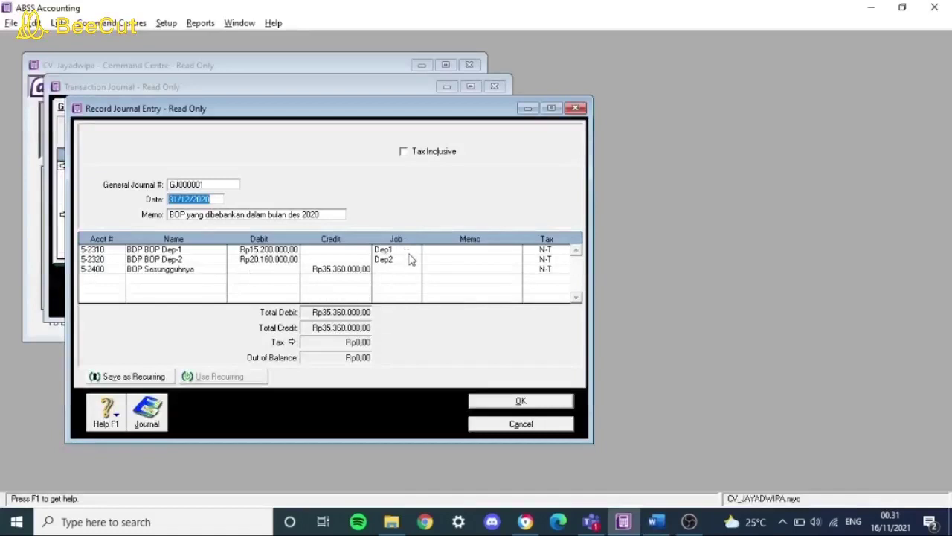
# Read Bukti no.16 in Word and check its depreciation adjustment against journal entry GJ000002 in ABSS Accounting.
pyautogui.hotkey('alt', 'Tab')
pyautogui.scroll(-3, 417, 340)
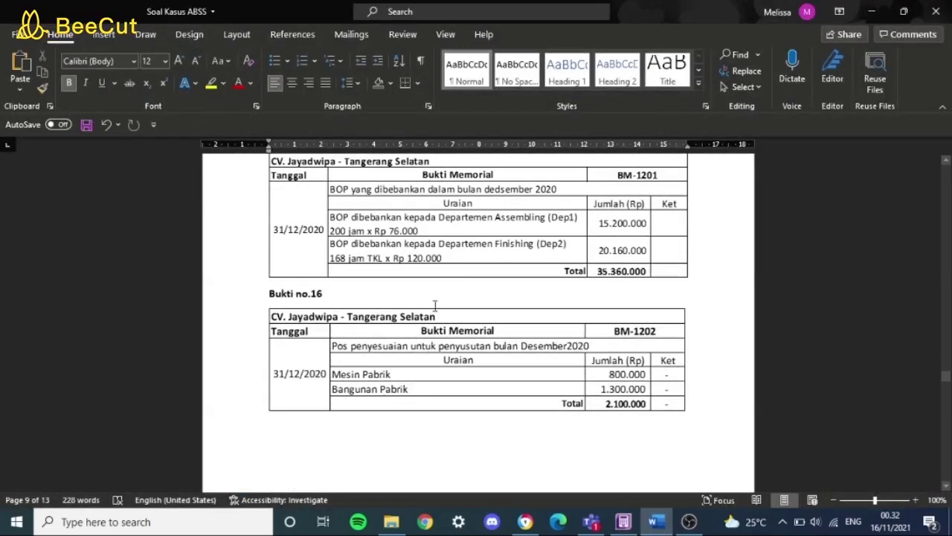
pyautogui.hotkey('alt', 'Tab')
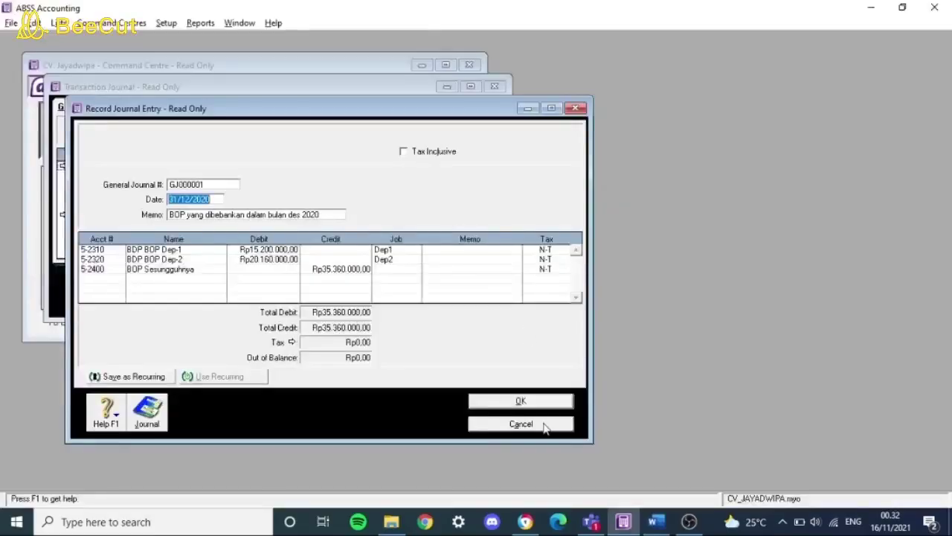
pyautogui.click(544, 425)
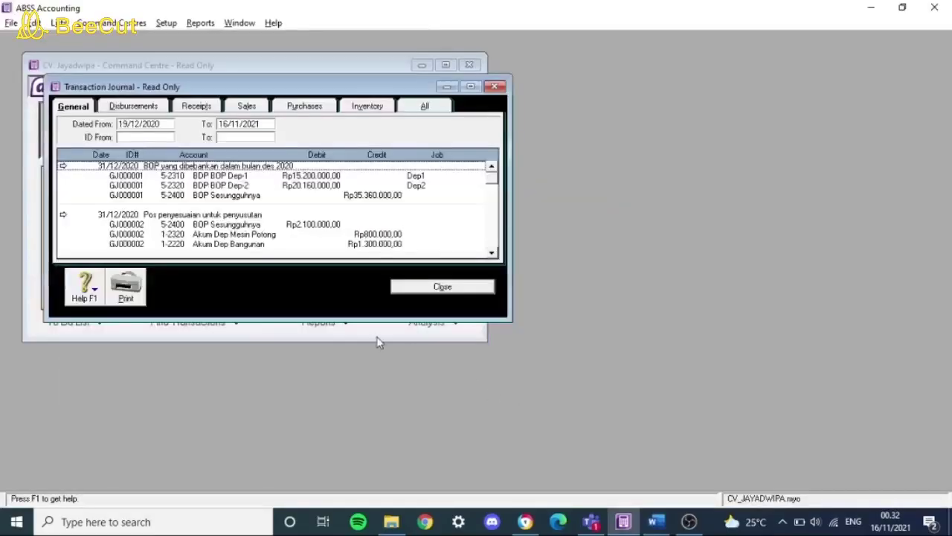
pyautogui.click(63, 216)
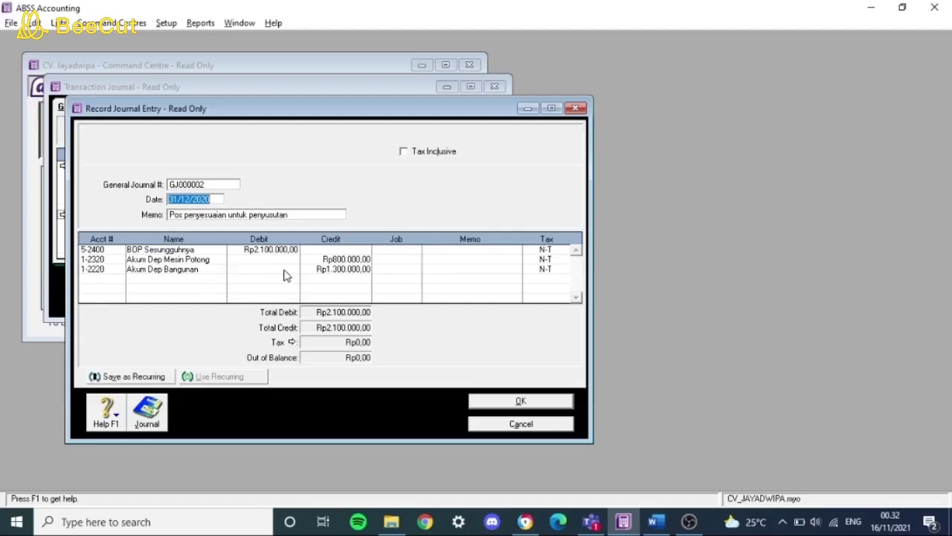
pyautogui.click(520, 426)
# Read Bukti no.17 in Word and open the matching factory building insurance adjustment from the ABSS Accounting Transaction Journal.
pyautogui.hotkey('alt', 'Tab')
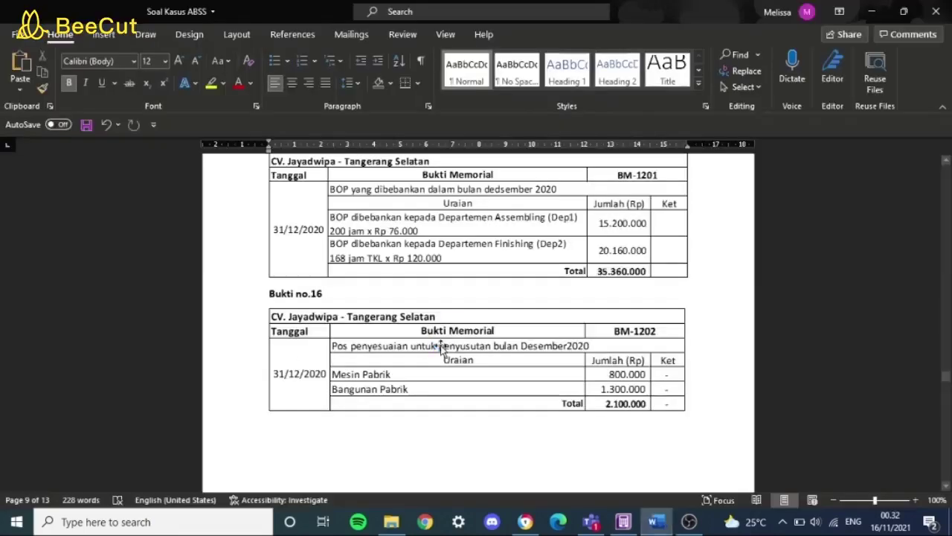
pyautogui.scroll(-10, 441, 348)
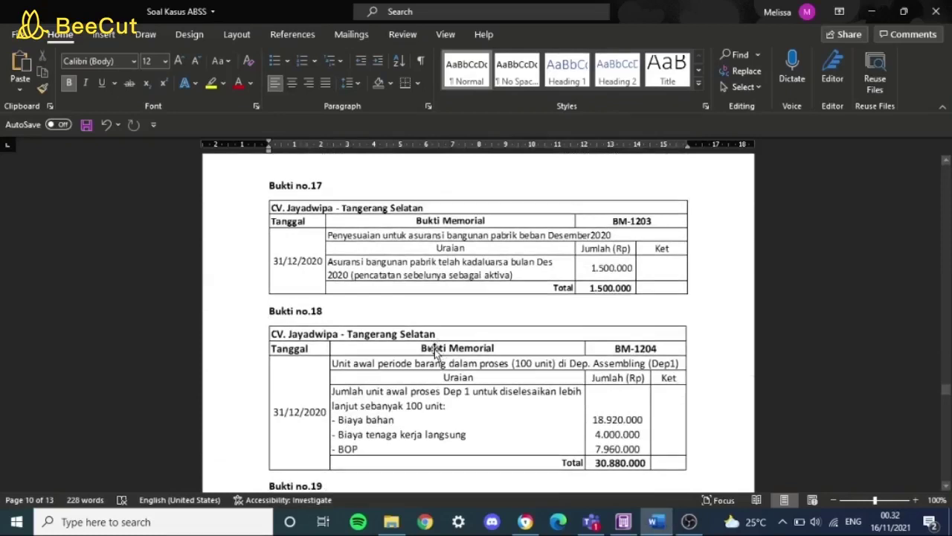
pyautogui.hotkey('alt', 'Tab')
pyautogui.scroll(5, 165, 216)
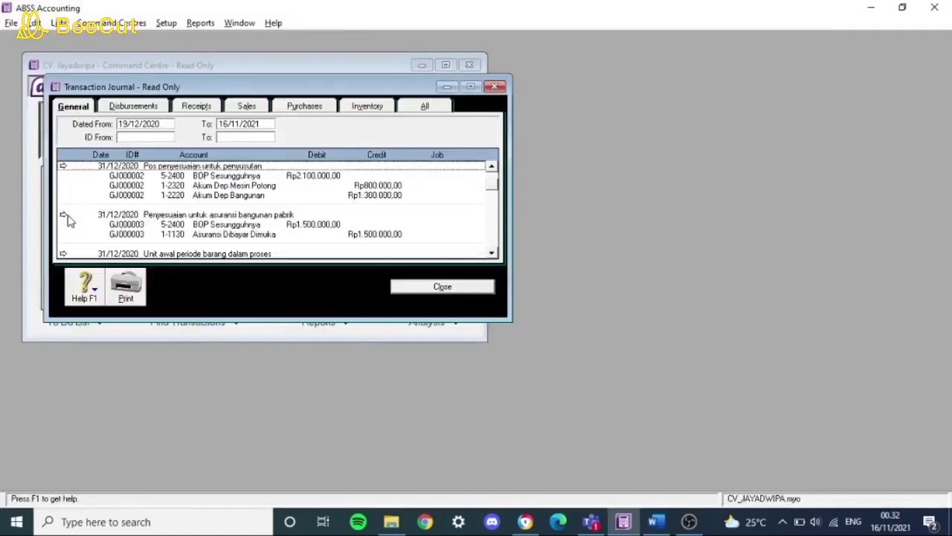
pyautogui.click(67, 216)
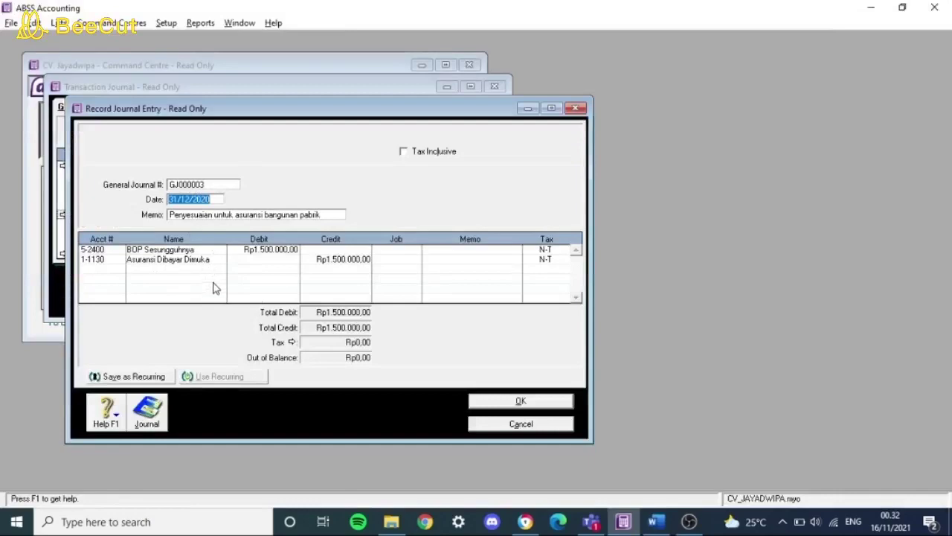
# Compare Bukti no.18's material, labour and BOP costs in Word with the Unit awal periode barang dalam proses entry in ABSS Accounting.
pyautogui.hotkey('alt', 'Tab')
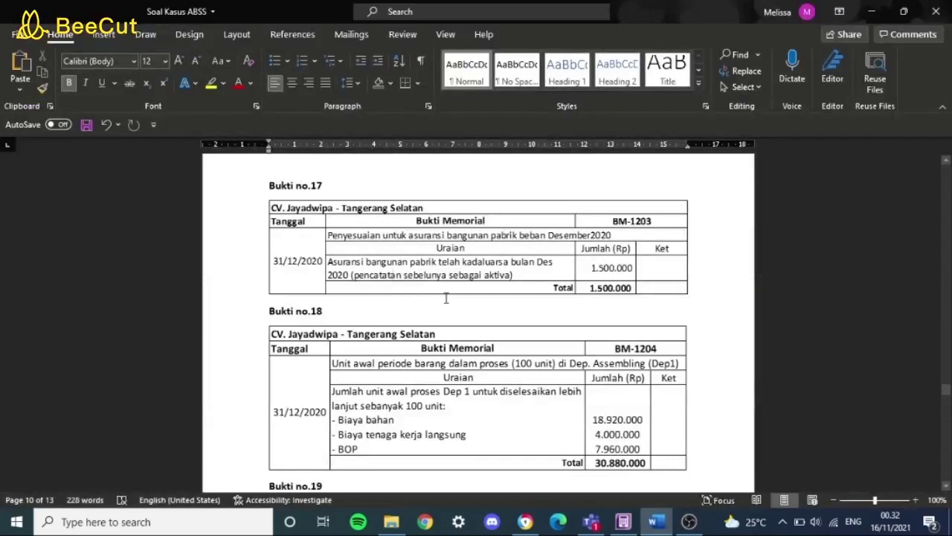
pyautogui.scroll(-1, 450, 311)
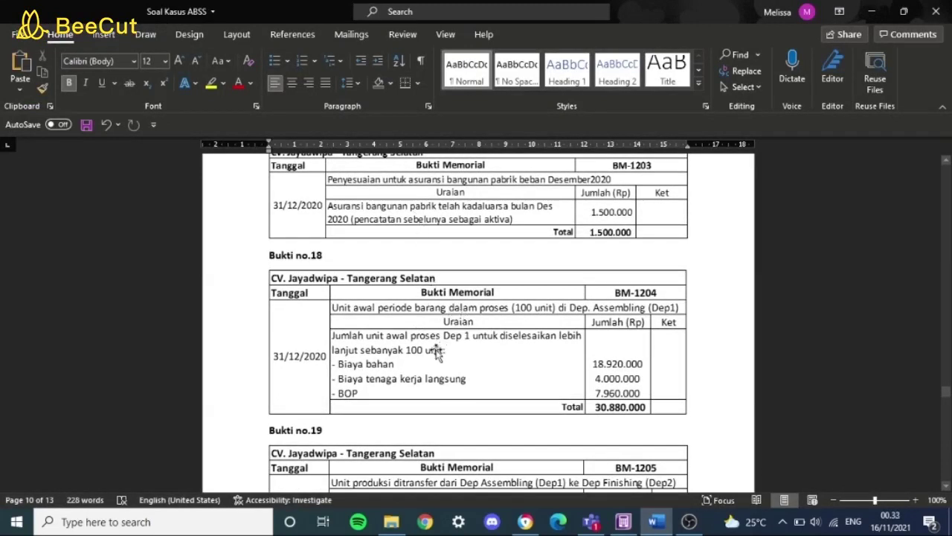
pyautogui.hotkey('alt', 'Tab')
pyautogui.hotkey('alt', 'Tab')
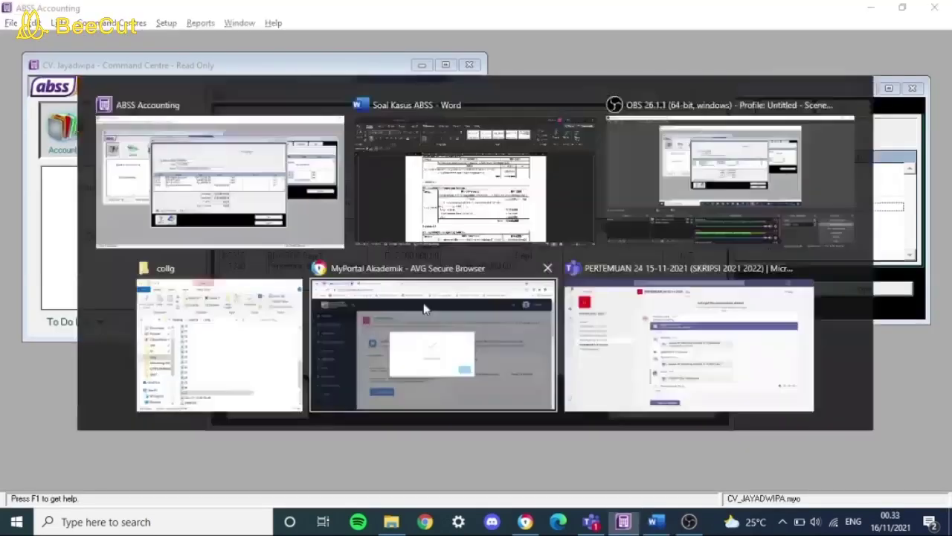
pyautogui.hotkey('alt', 'Tab')
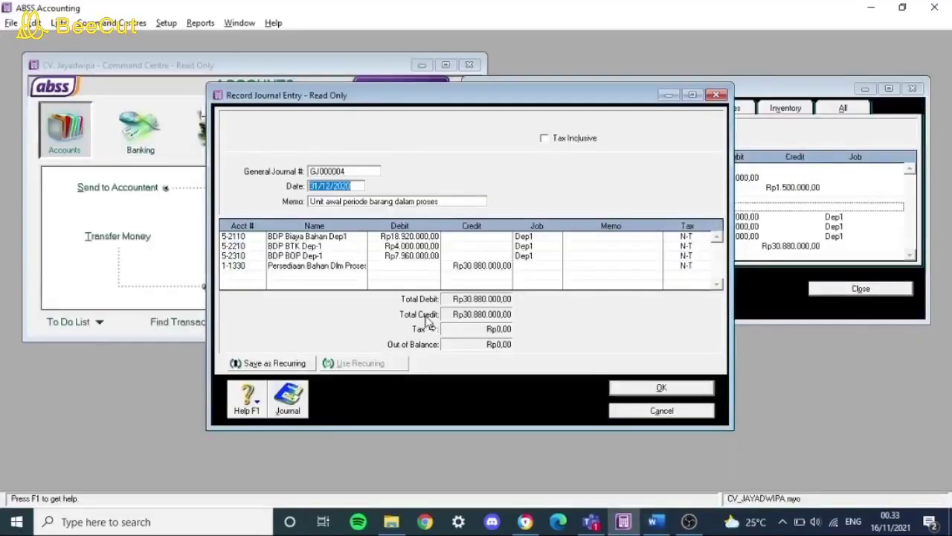
pyautogui.hotkey('alt', 'Tab')
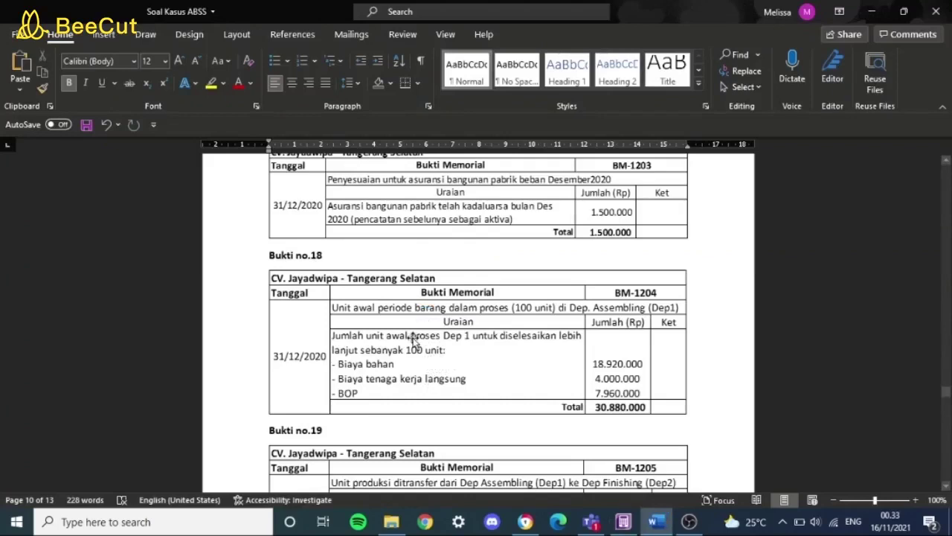
pyautogui.hotkey('alt', 'Tab')
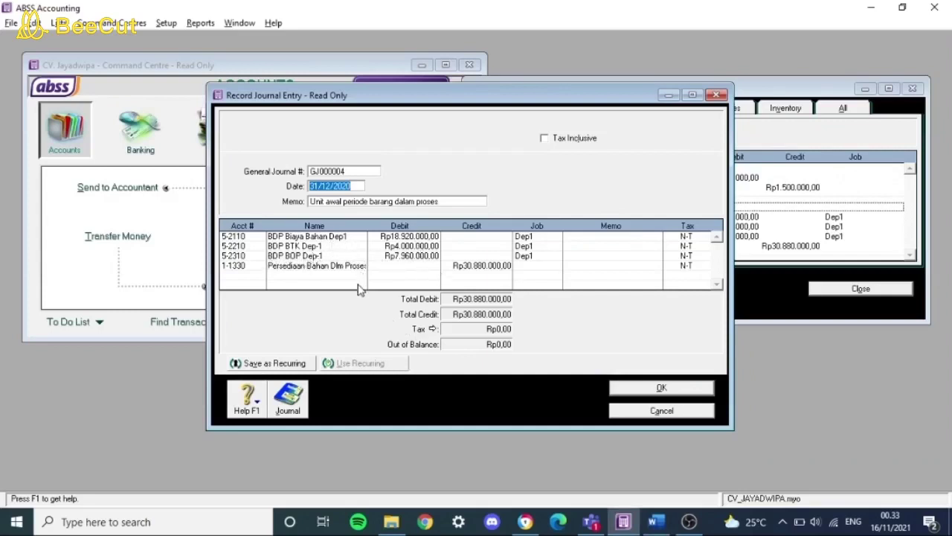
pyautogui.hotkey('alt', 'Tab')
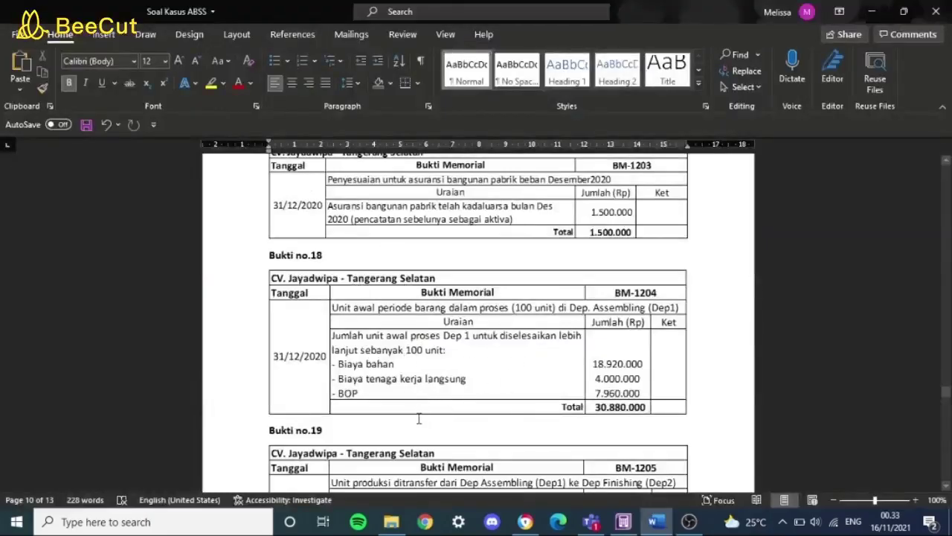
pyautogui.hotkey('alt', 'Tab')
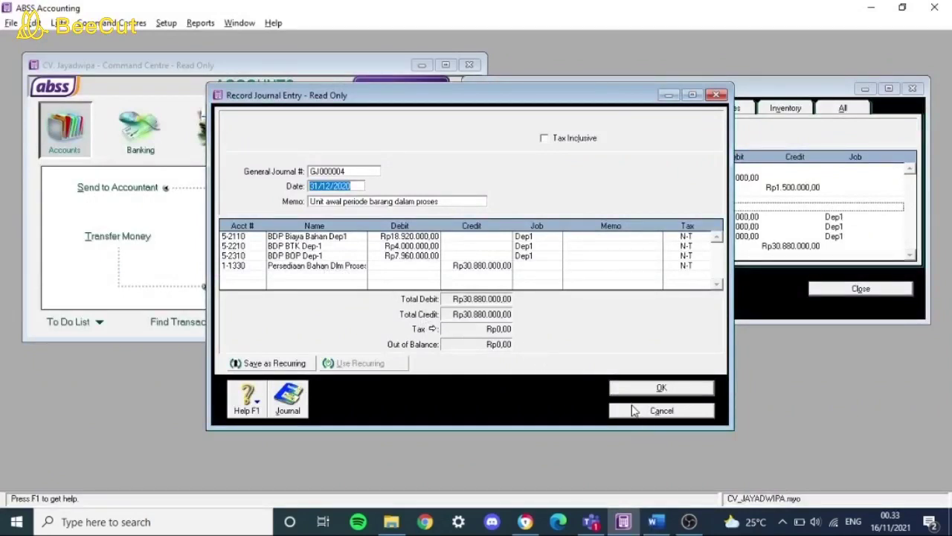
# Read Bukti no.19 in Word and open the Unit produksi ditransfer dari Dep 1 entry from the ABSS Accounting Transaction Journal.
pyautogui.hotkey('alt', 'Tab')
pyautogui.scroll(-4, 566, 350)
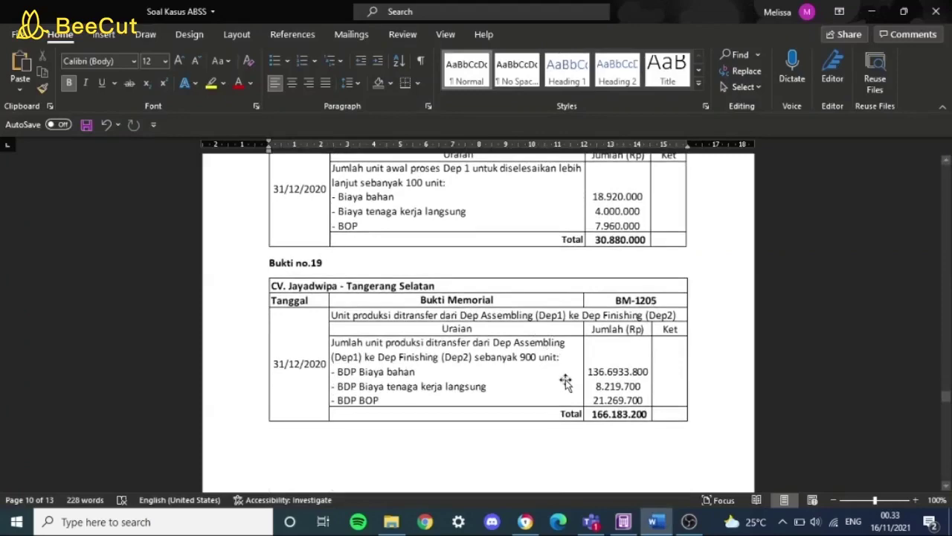
pyautogui.hotkey('alt', 'Tab')
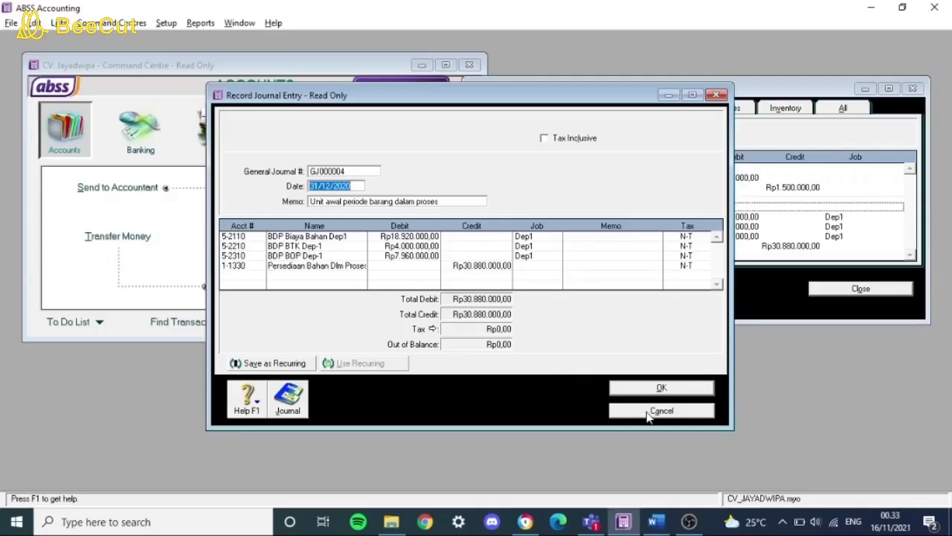
pyautogui.click(647, 417)
pyautogui.scroll(-2, 592, 246)
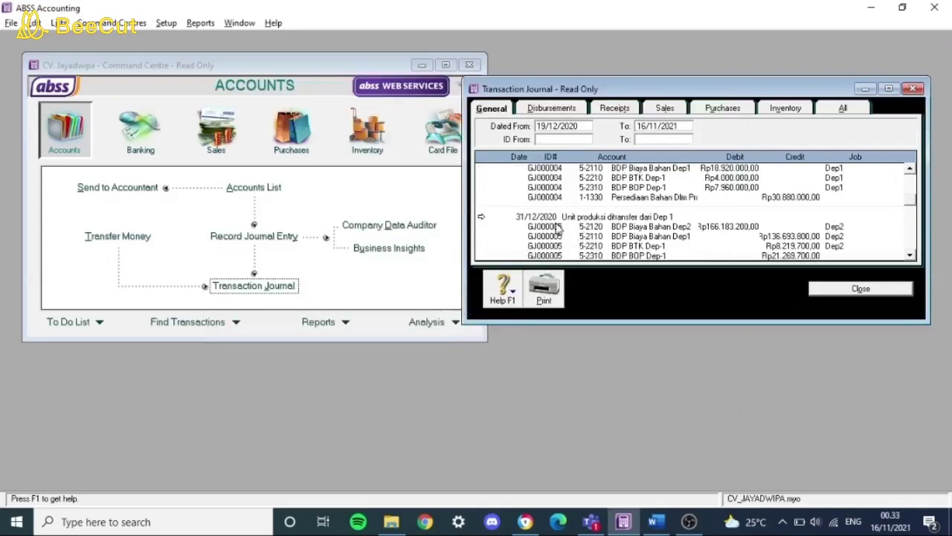
pyautogui.doubleClick(558, 227)
pyautogui.moveTo(586, 123); pyautogui.dragTo(274, 77)
# Compare the BDP lines and total of the Dep 1 transfer entry with the cost amounts in Bukti no.19.
pyautogui.hotkey('alt', 'Tab')
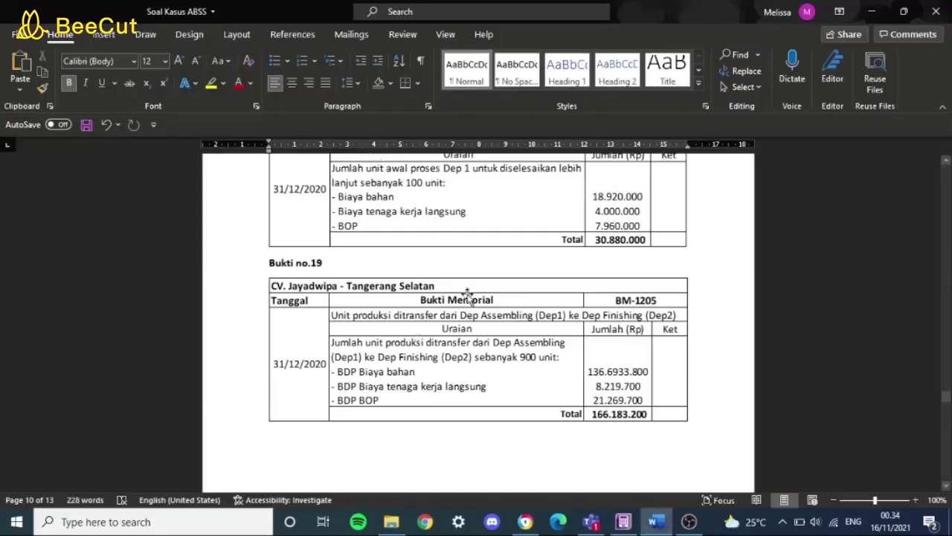
pyautogui.hotkey('alt', 'Tab')
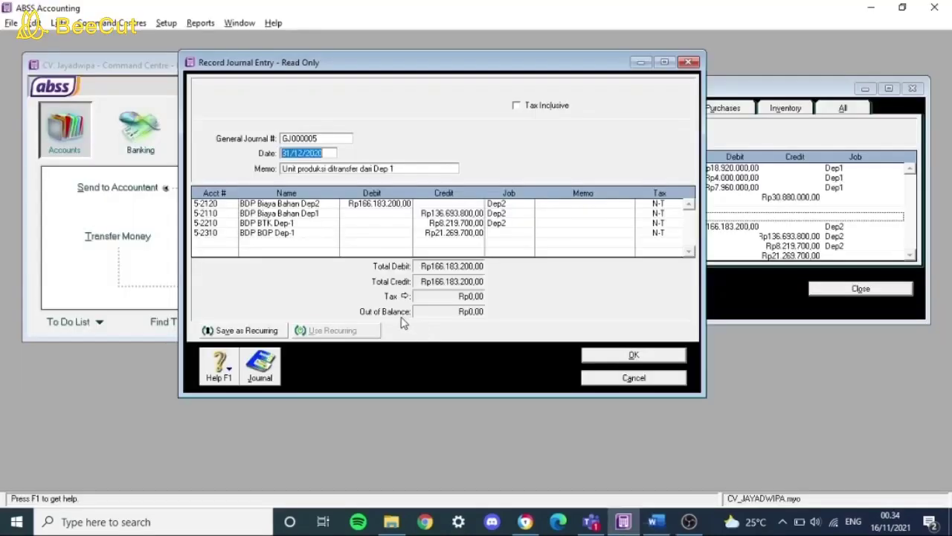
pyautogui.press('alt')
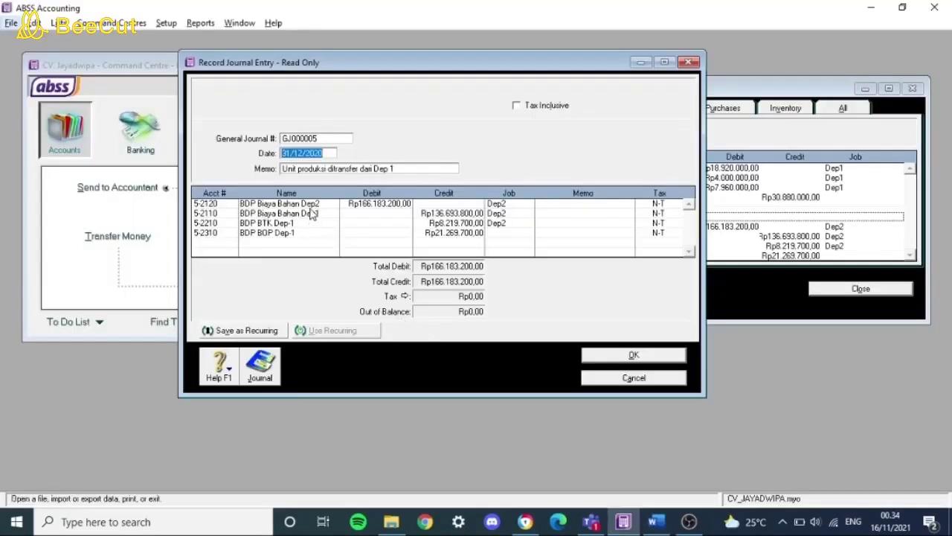
pyautogui.hotkey('alt', 'Tab')
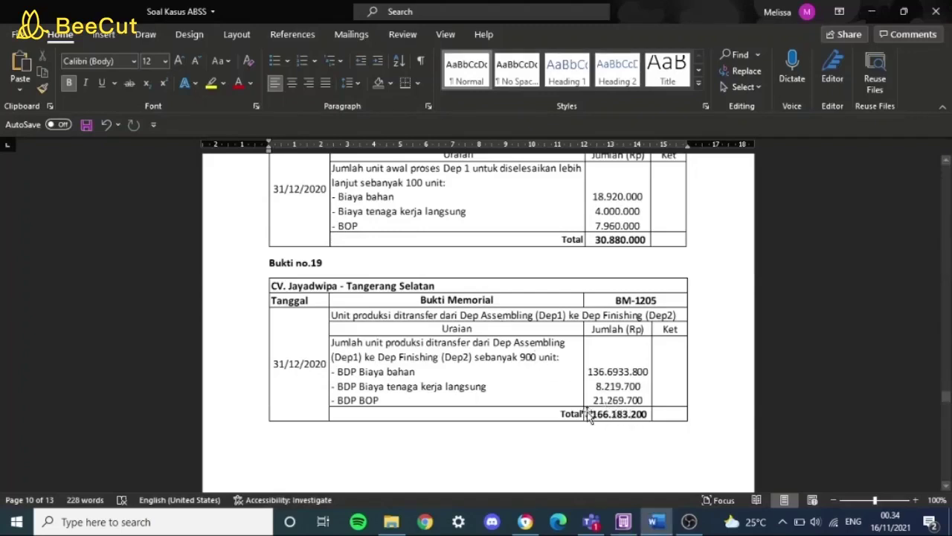
# Recheck the Unit produksi ditransfer dari Dep 1 entry in ABSS Accounting against Bukti no.19 in Word, and close the entry.
pyautogui.hotkey('alt', 'Tab')
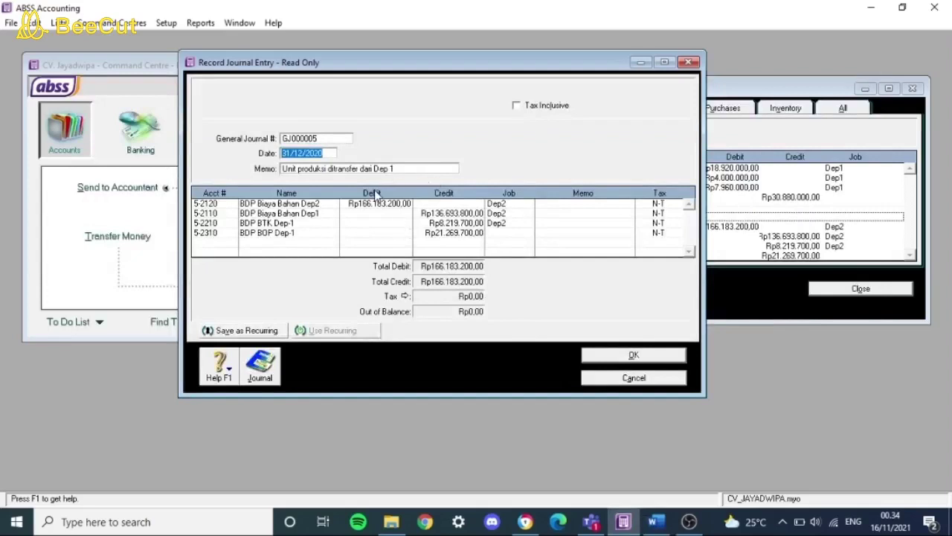
pyautogui.hotkey('alt', 'Tab')
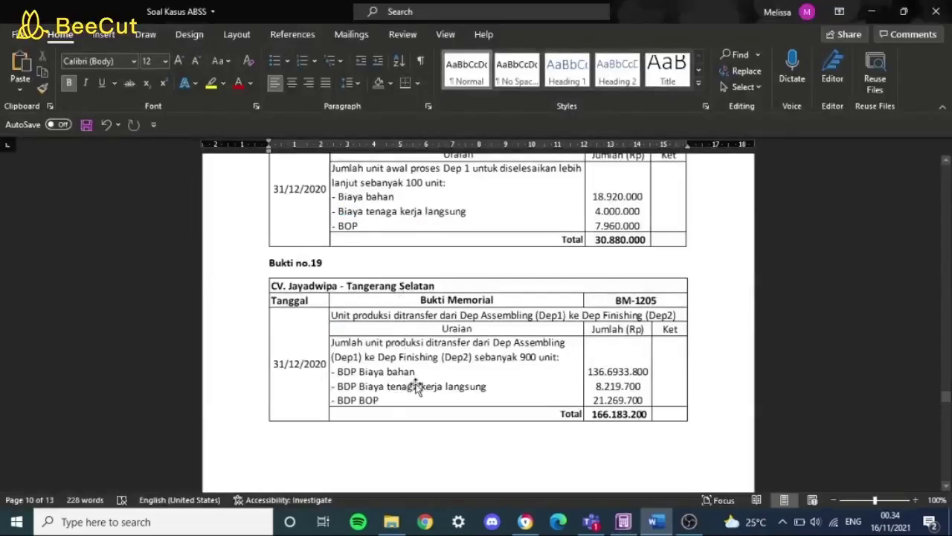
pyautogui.hotkey('alt', 'Tab')
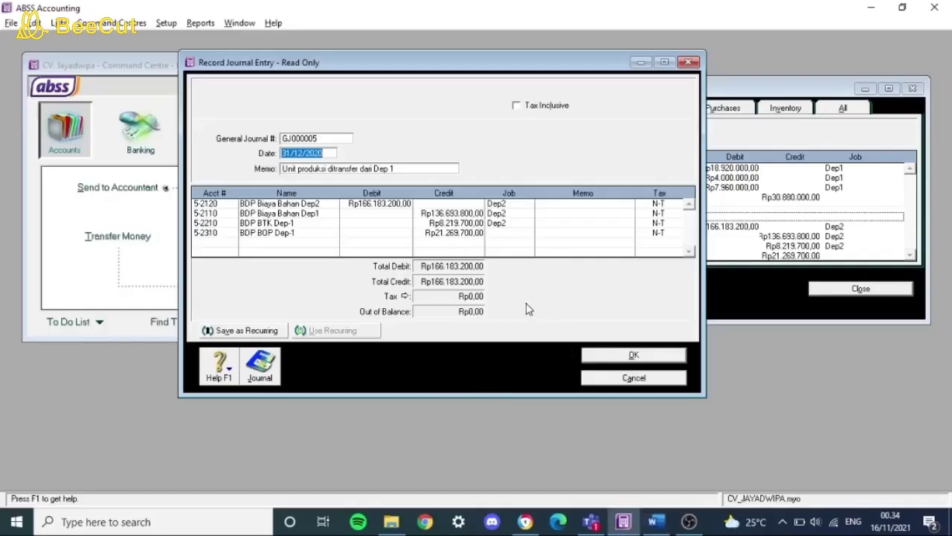
pyautogui.click(611, 378)
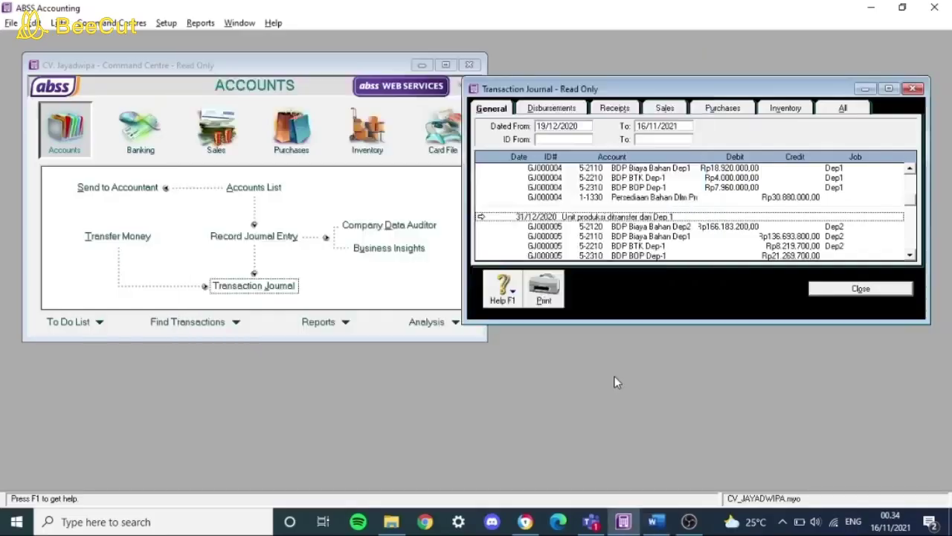
# Read Bukti no.20 in Word and open the Unit akhir periode persediaan barang dalam proses entry from the ABSS Accounting Transaction Journal.
pyautogui.hotkey('alt', 'Tab')
pyautogui.scroll(-8, 588, 346)
pyautogui.scroll(-3, 587, 345)
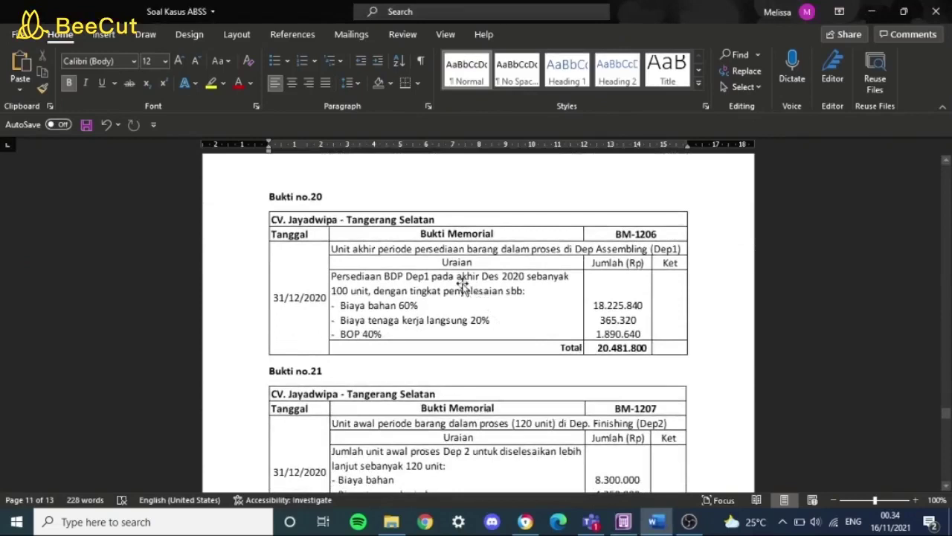
pyautogui.hotkey('alt', 'Tab')
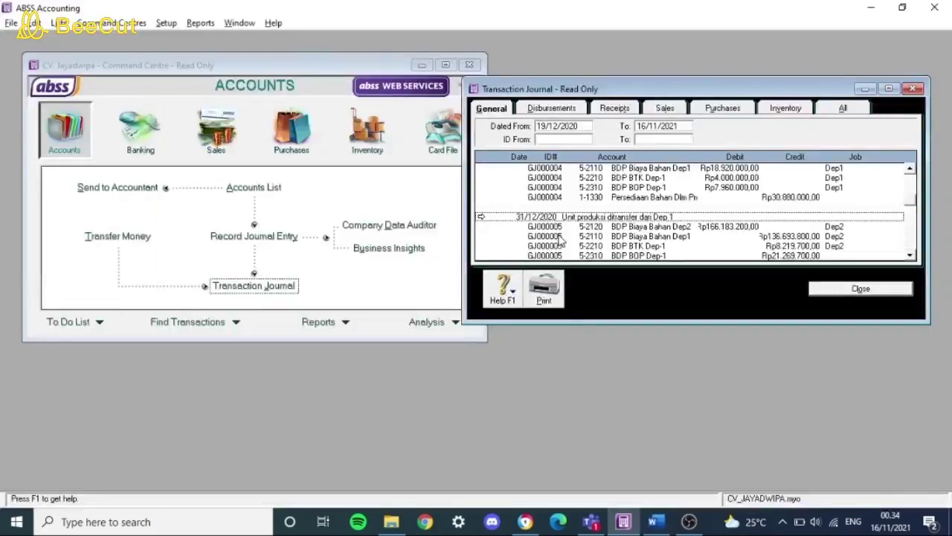
pyautogui.scroll(-2, 563, 240)
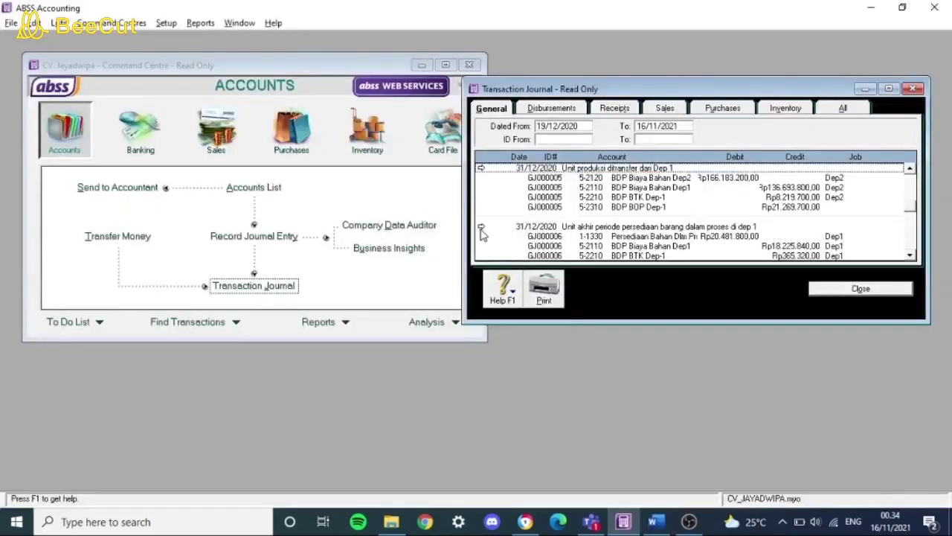
pyautogui.click(481, 227)
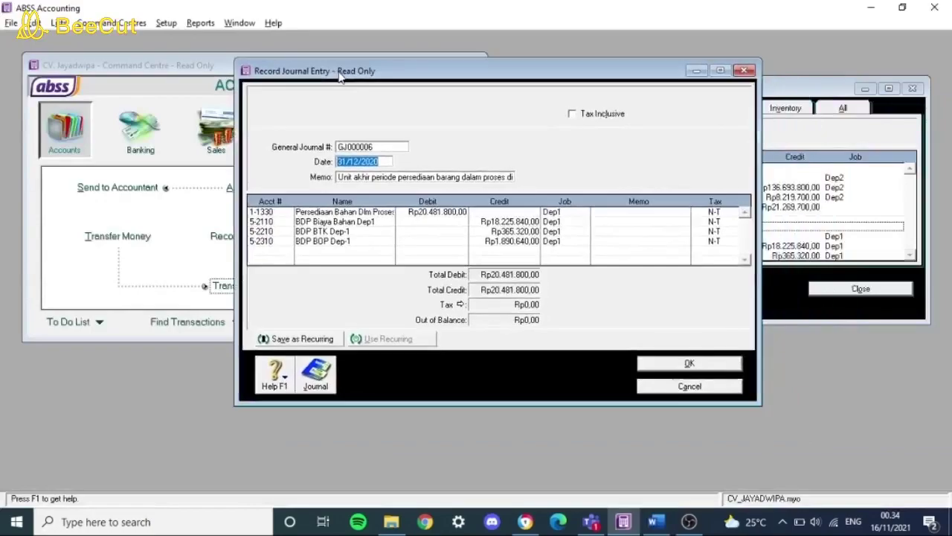
# Compare the account lines, amounts and jobs of the Dep 1 ending work-in-process entry in ABSS Accounting with Bukti no.20 in Word.
pyautogui.hotkey('alt', 'Tab')
pyautogui.hotkey('alt', 'Tab')
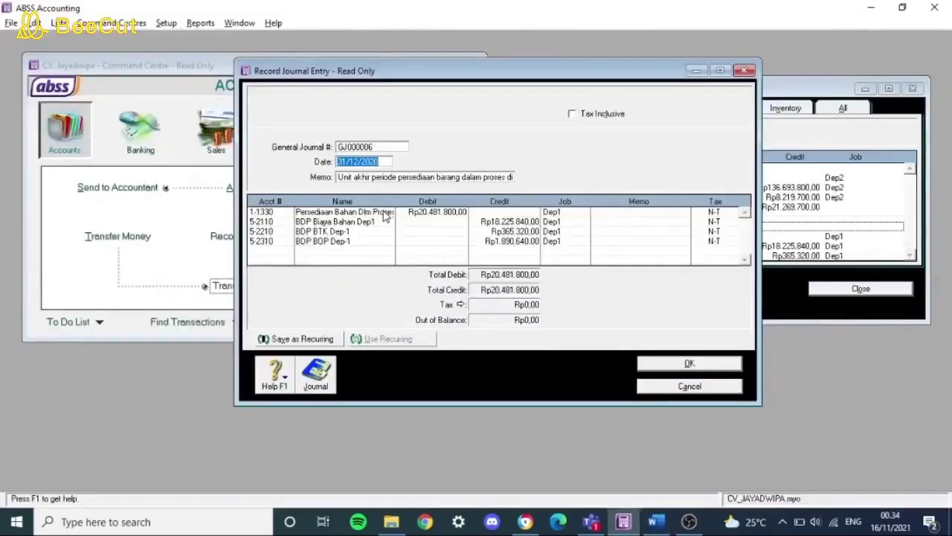
pyautogui.hotkey('alt', 'Tab')
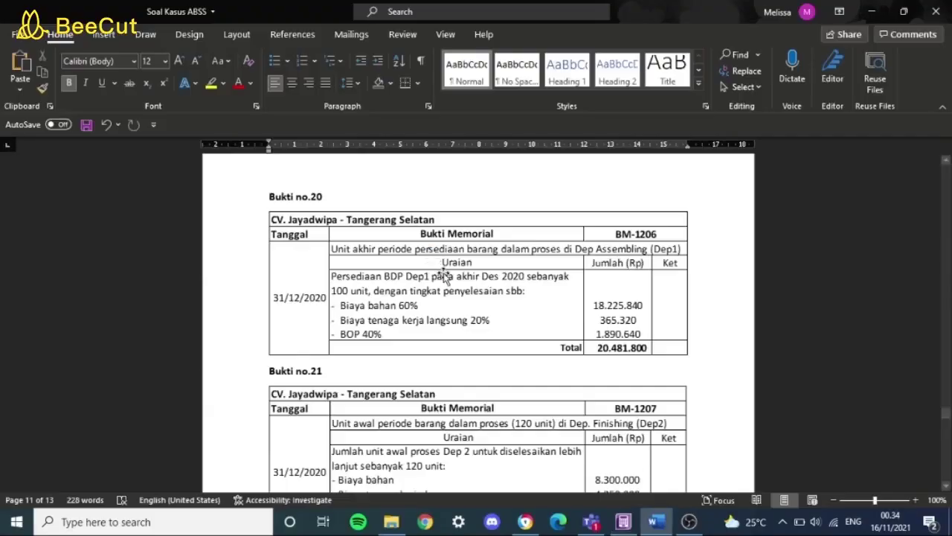
pyautogui.hotkey('alt', 'Tab')
pyautogui.hotkey('alt', 'Tab')
pyautogui.hotkey('alt', 'Tab')
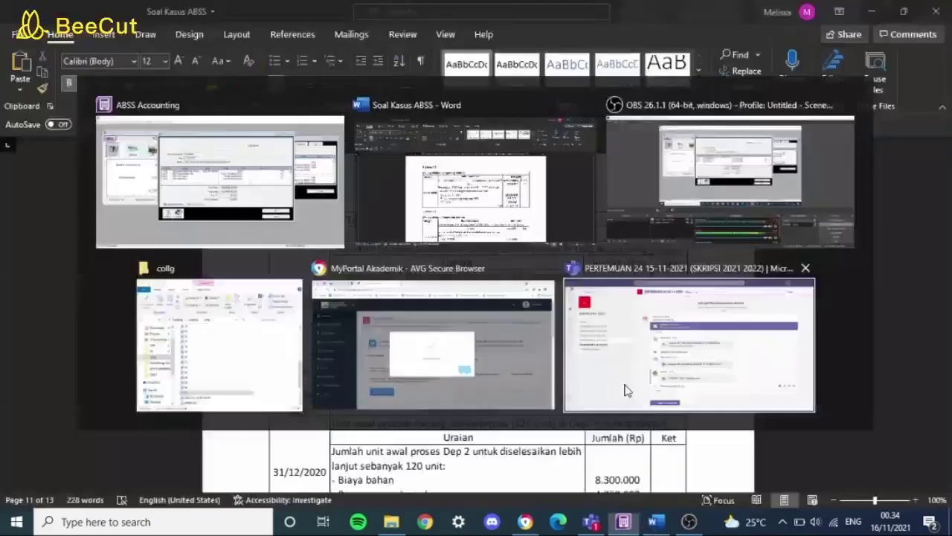
pyautogui.hotkey('alt', 'Tab')
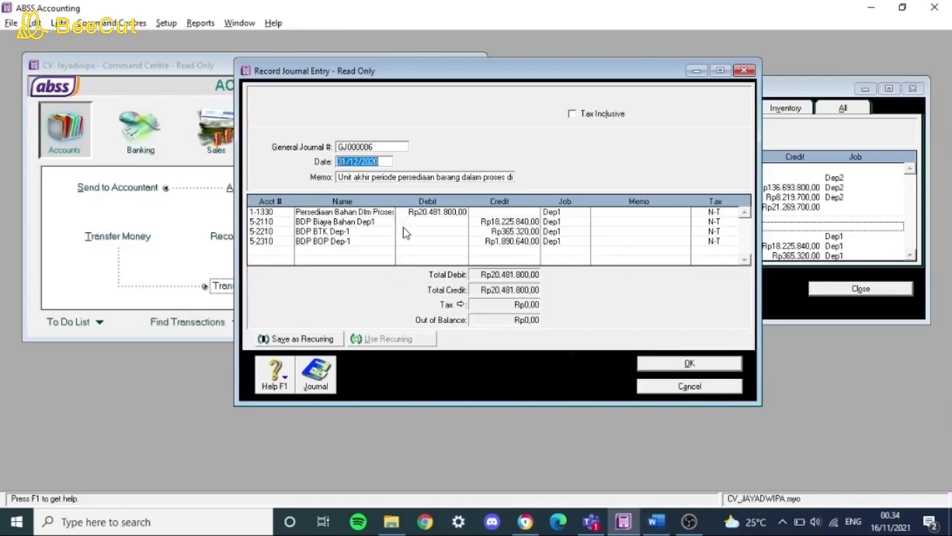
pyautogui.hotkey('alt', 'Tab')
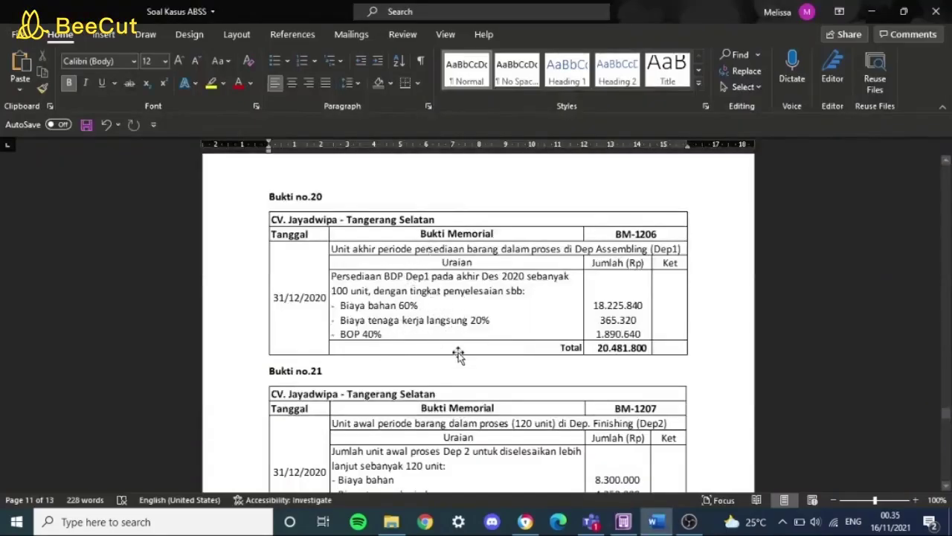
pyautogui.hotkey('alt', 'Tab')
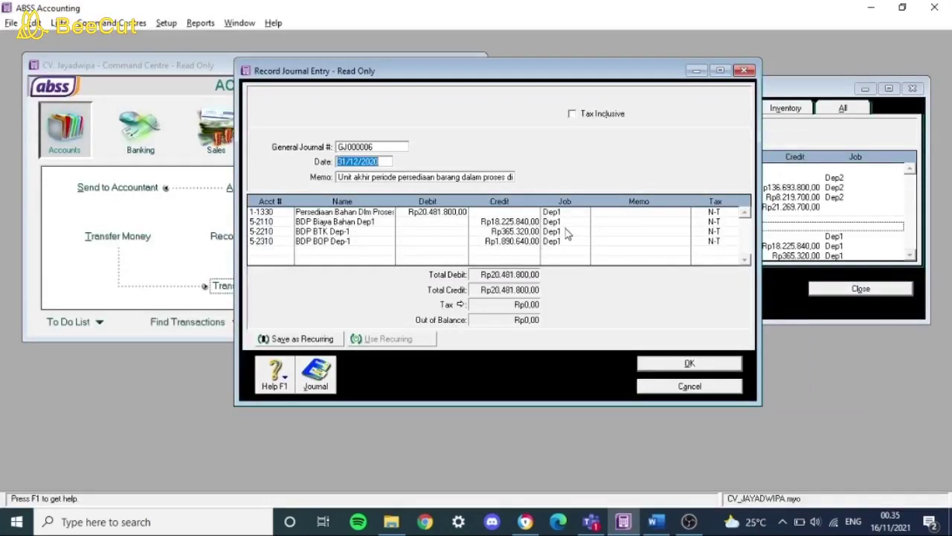
pyautogui.hotkey('alt', 'Tab')
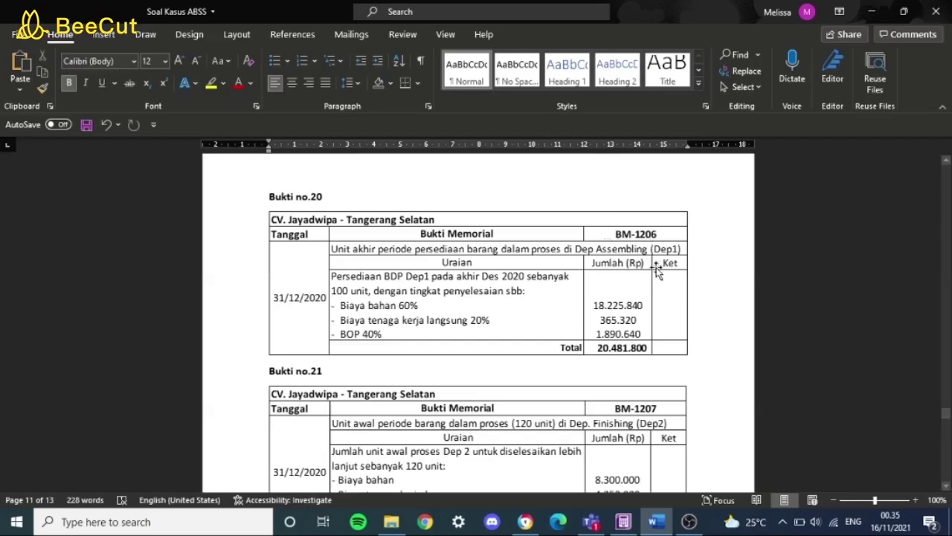
# Compare Bukti no.21's Dep 2 opening work-in-process voucher with Bukti no.18 and no.19 in Word, and read on to Bukti no.22.
pyautogui.scroll(-3, 659, 223)
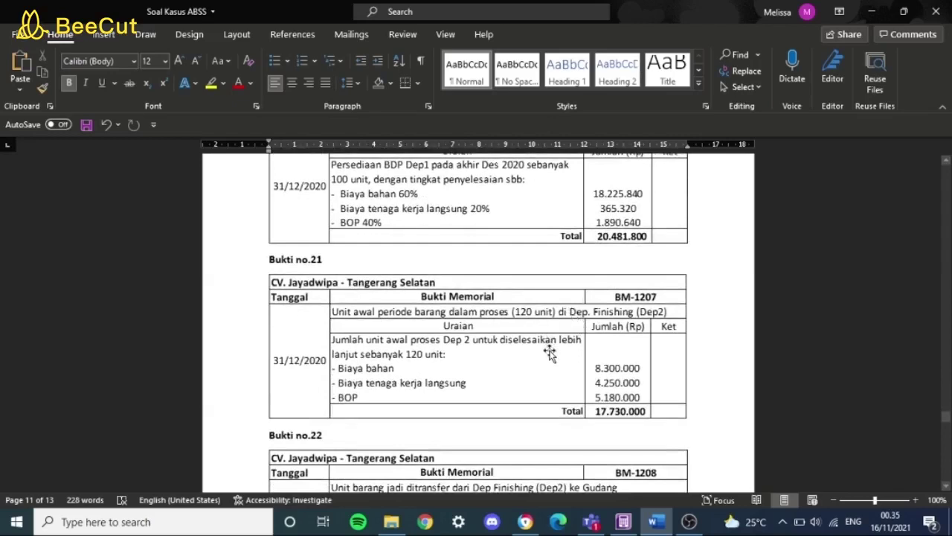
pyautogui.scroll(10, 550, 344)
pyautogui.scroll(5, 563, 350)
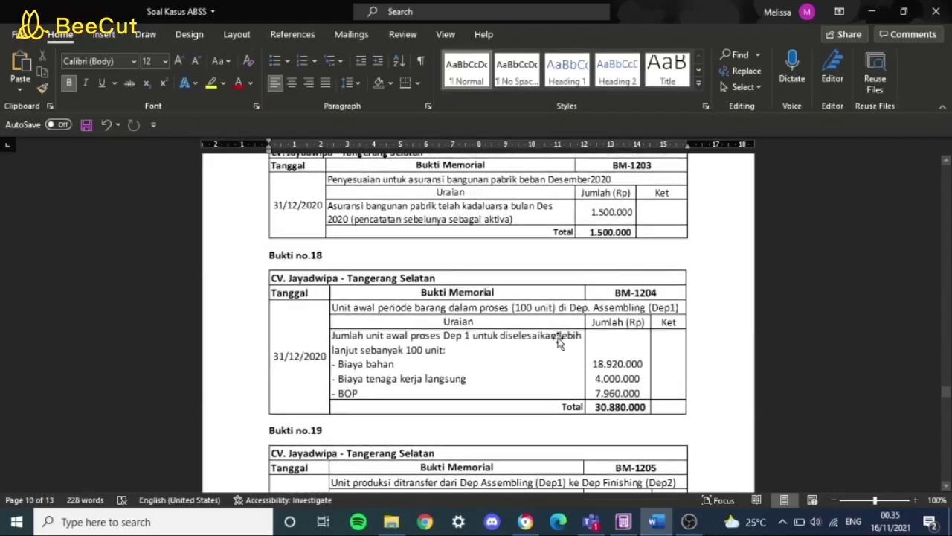
pyautogui.scroll(-20, 560, 341)
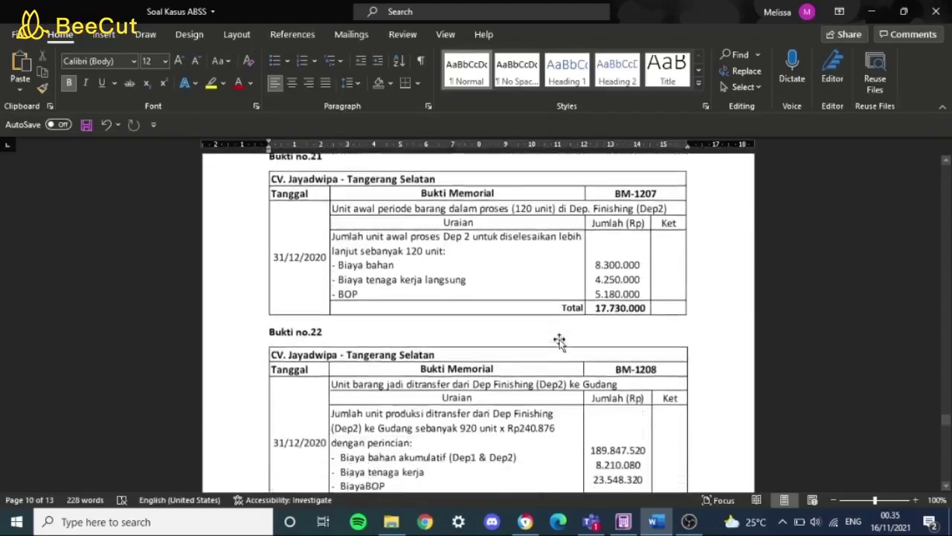
pyautogui.scroll(5, 560, 341)
pyautogui.scroll(12, 560, 342)
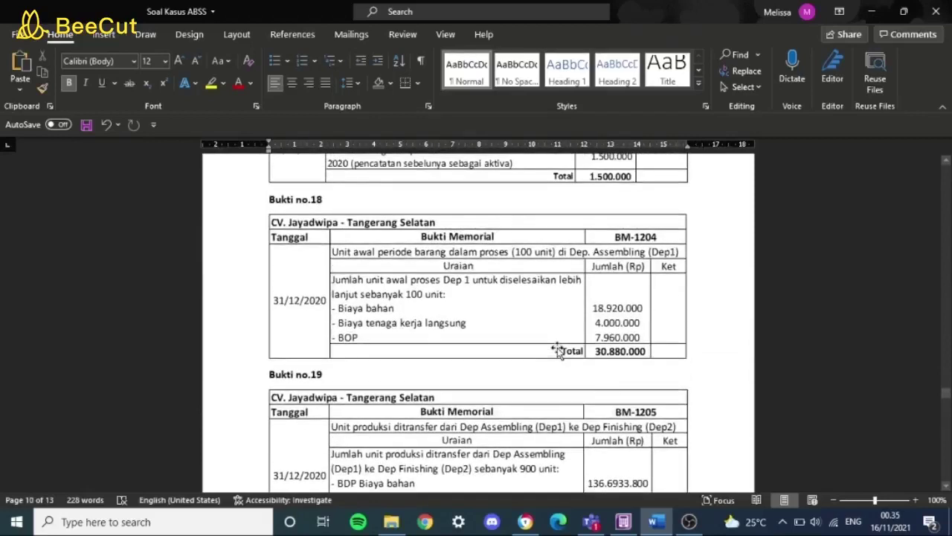
pyautogui.scroll(-1, 558, 351)
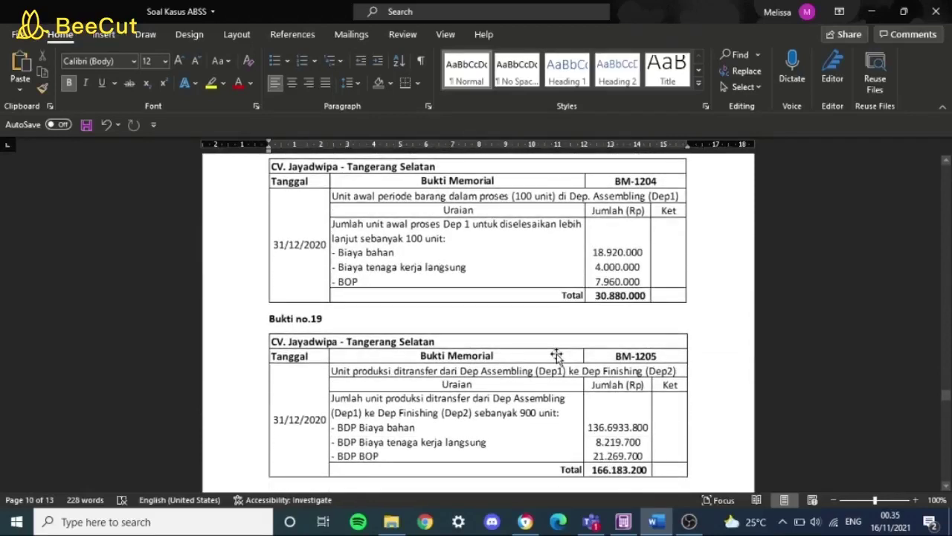
pyautogui.scroll(-10, 558, 354)
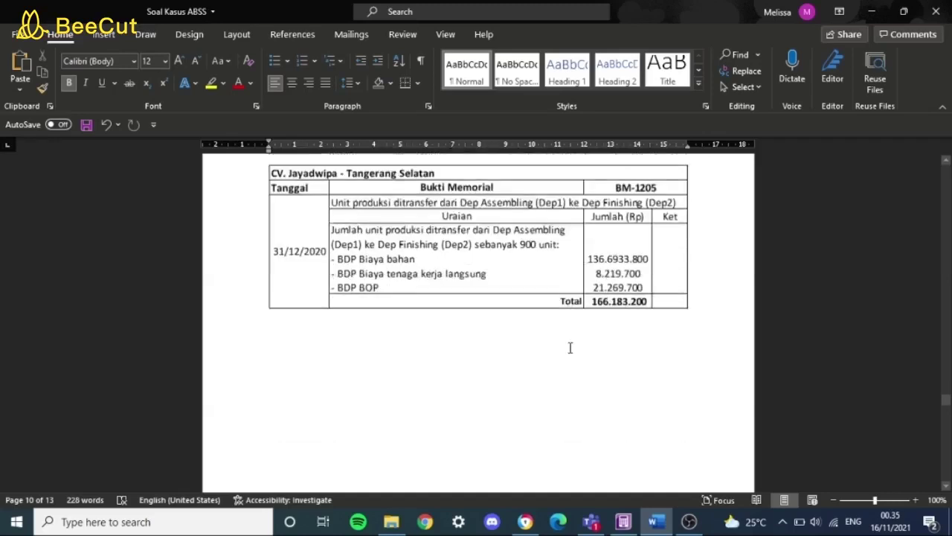
pyautogui.scroll(-3, 572, 349)
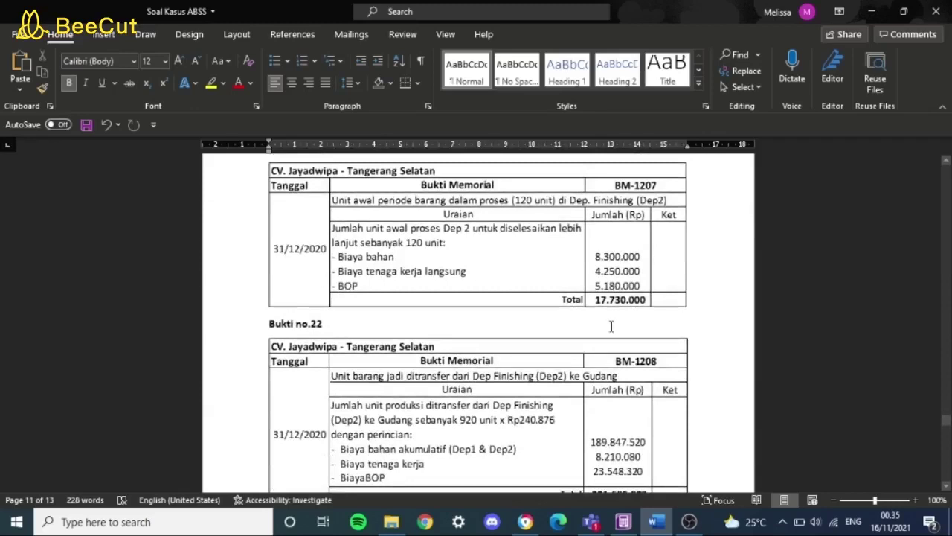
pyautogui.scroll(-2, 623, 327)
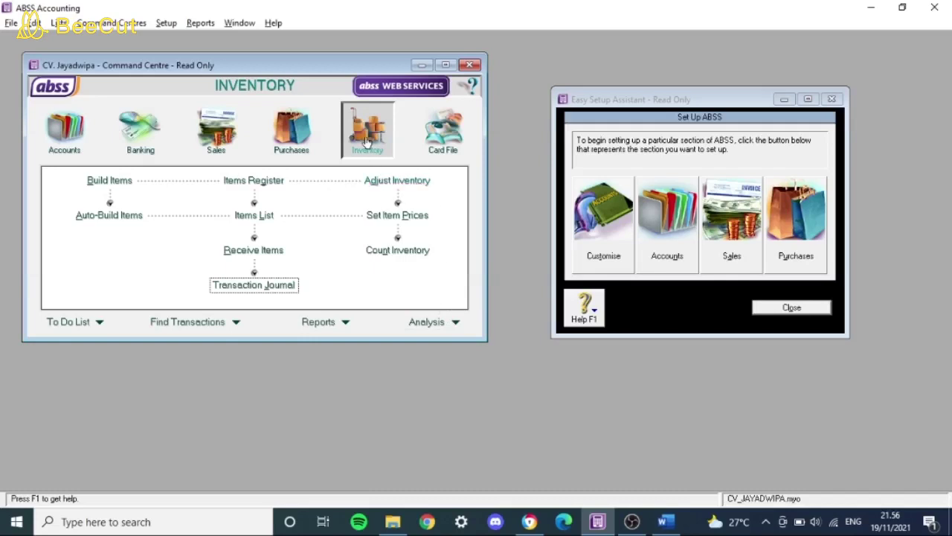
# Compare the KG-01 quantity, unit cost and amount in the ABSS Accounting inventory adjustment with Bukti no.22's finished goods transfer in Word.
pyautogui.click(406, 182)
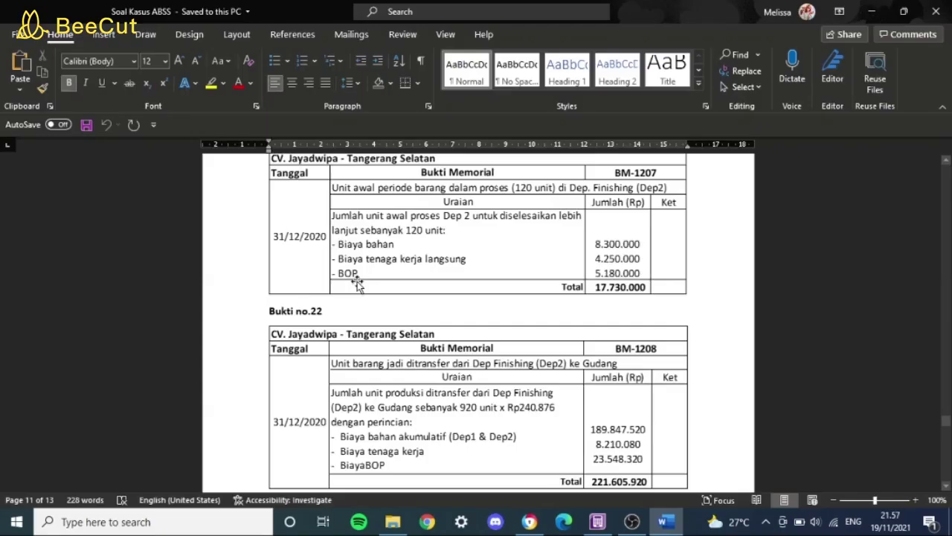
pyautogui.scroll(-3, 357, 283)
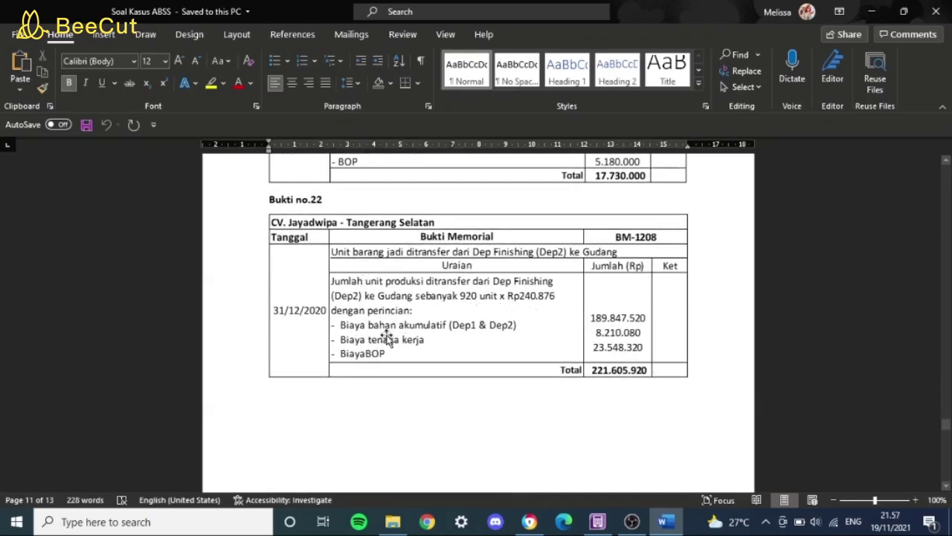
pyautogui.hotkey('alt', 'Tab')
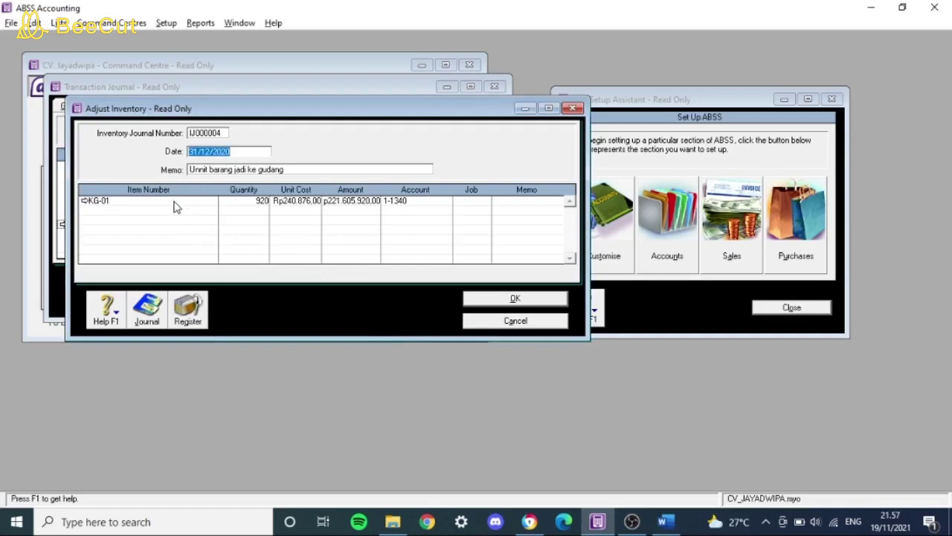
pyautogui.hotkey('alt', 'Tab')
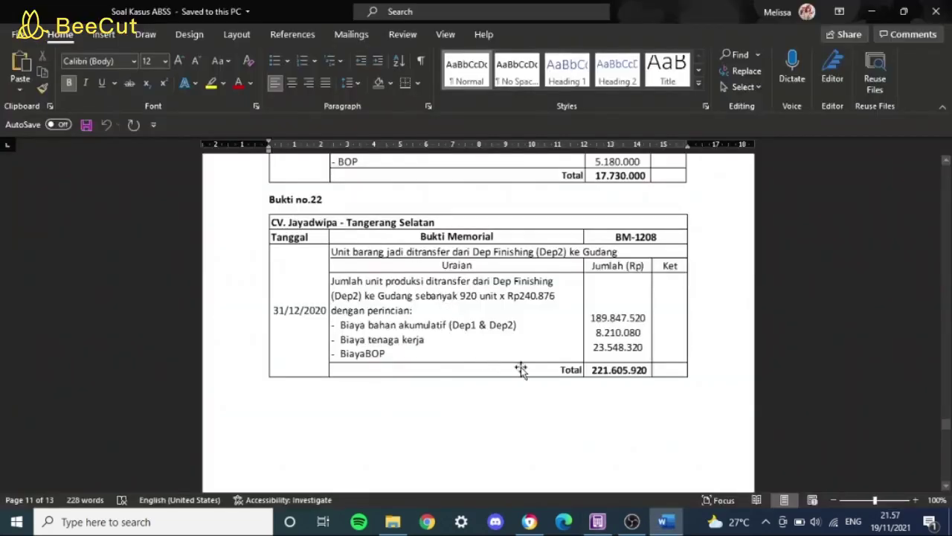
pyautogui.hotkey('alt', 'Tab')
# Choose account 1-1340 Persediaan Barang Jadi for the KG-01 line and accept the inventory adjustment.
pyautogui.click(450, 201)
pyautogui.click(450, 201)
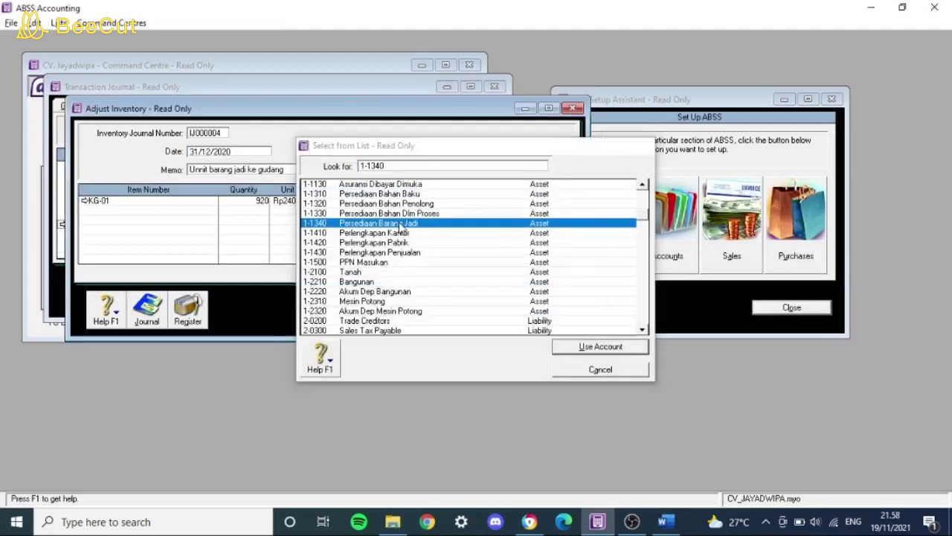
pyautogui.doubleClick(402, 224)
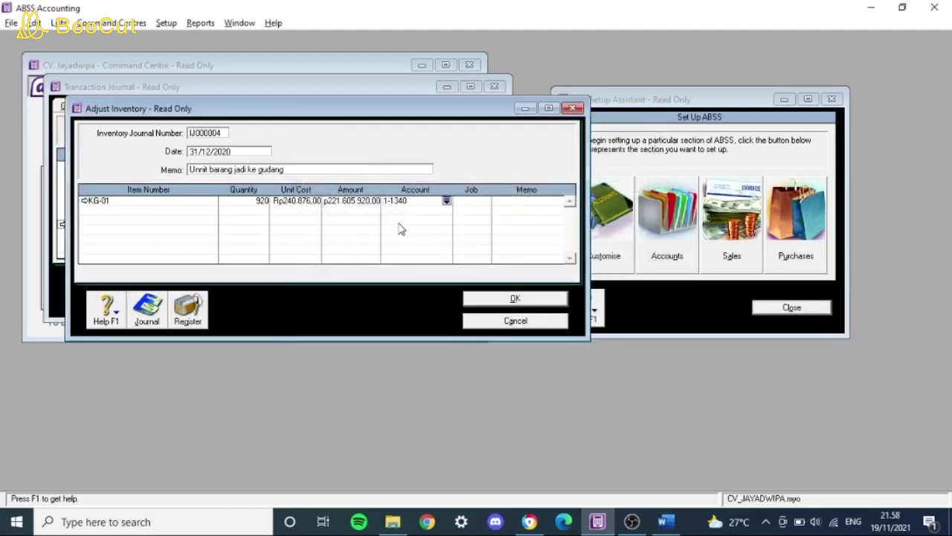
pyautogui.click(514, 298)
# Switch to Word and review Bukti no.23's Dep 2 ending work-in-process voucher alongside Bukti no.20 to no.22 and the start of no.24.
pyautogui.hotkey('alt', 'Tab')
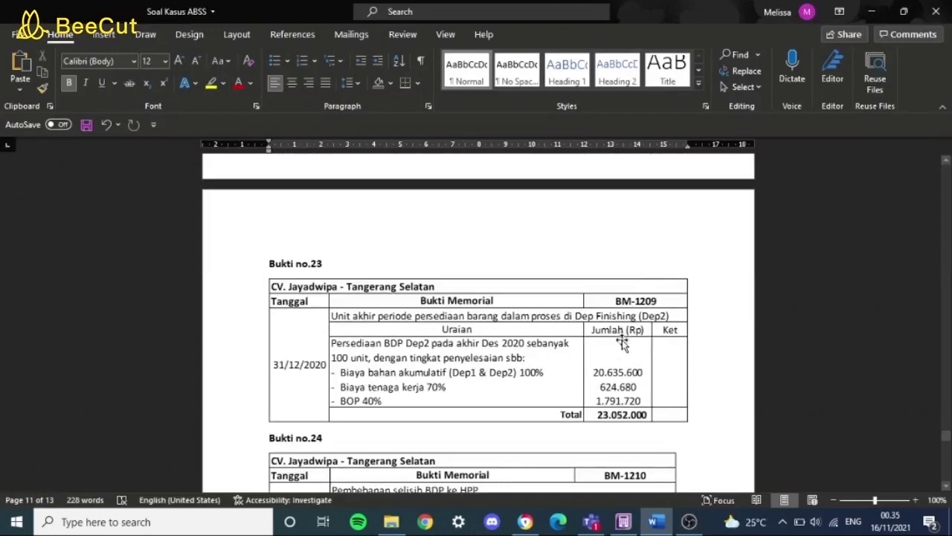
pyautogui.scroll(15, 619, 353)
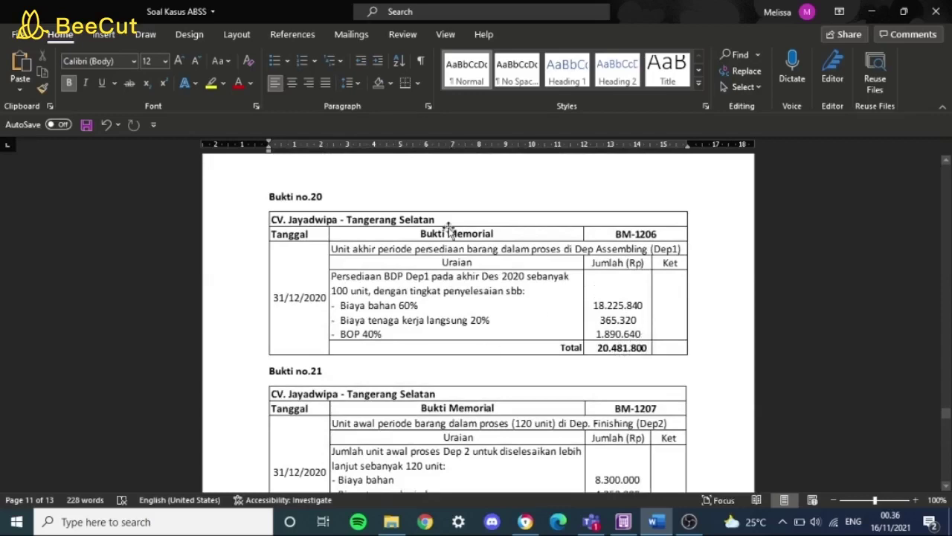
pyautogui.scroll(-10, 484, 245)
pyautogui.scroll(-8, 491, 242)
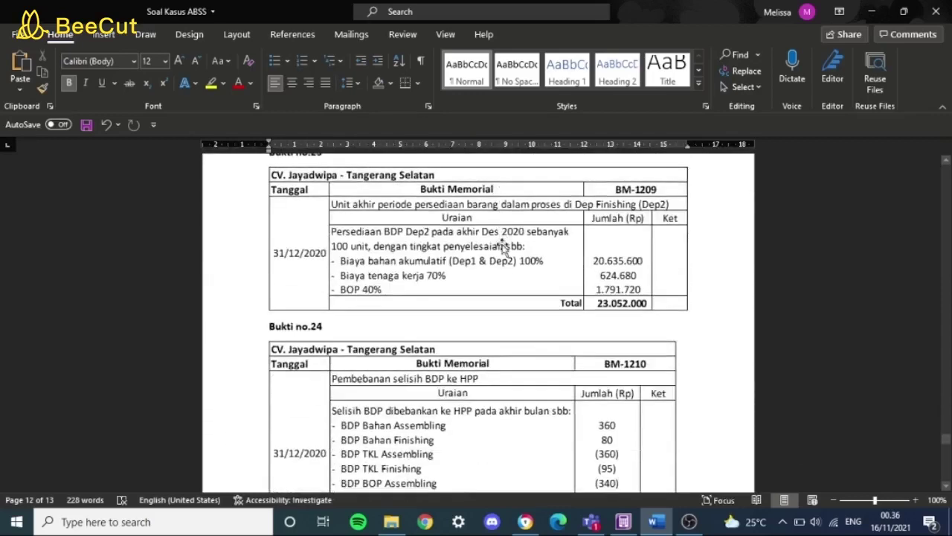
pyautogui.scroll(2, 504, 283)
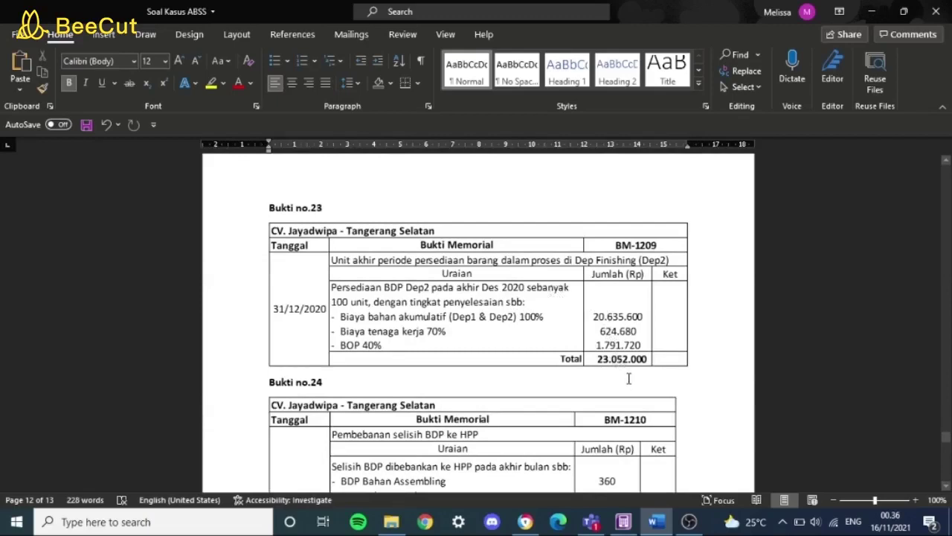
pyautogui.scroll(10, 654, 398)
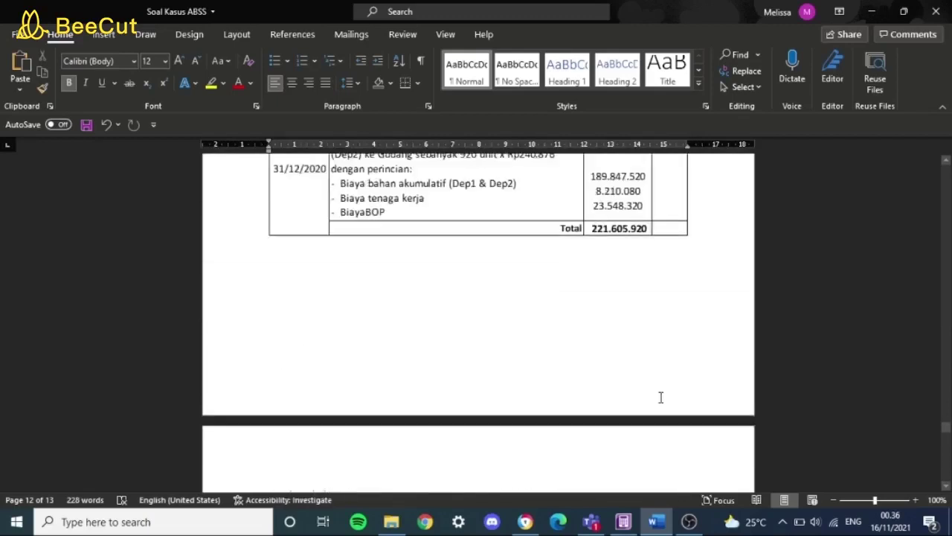
pyautogui.scroll(1, 660, 399)
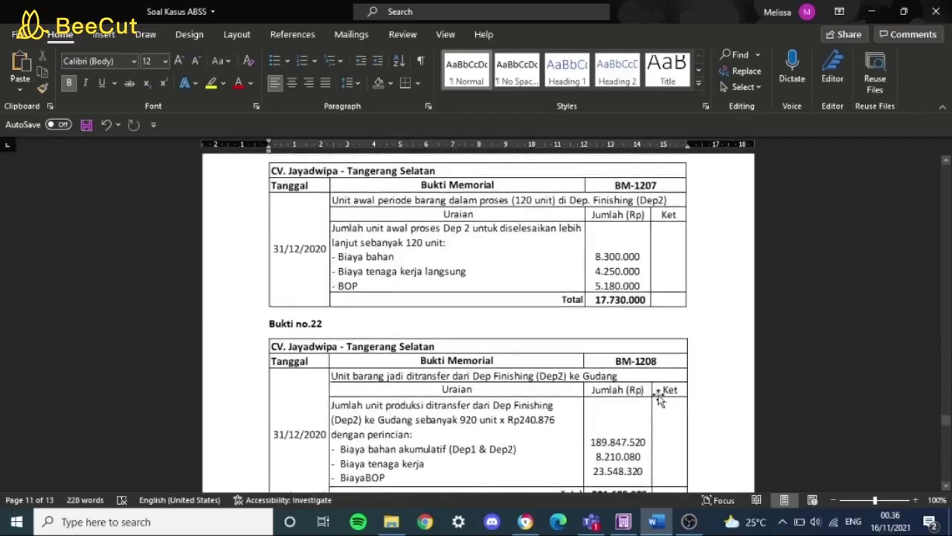
# Reread Bukti no.21 in Word and read on through Bukti no.23 to Bukti no.24's memorial voucher on BDP variances.
pyautogui.scroll(2, 656, 397)
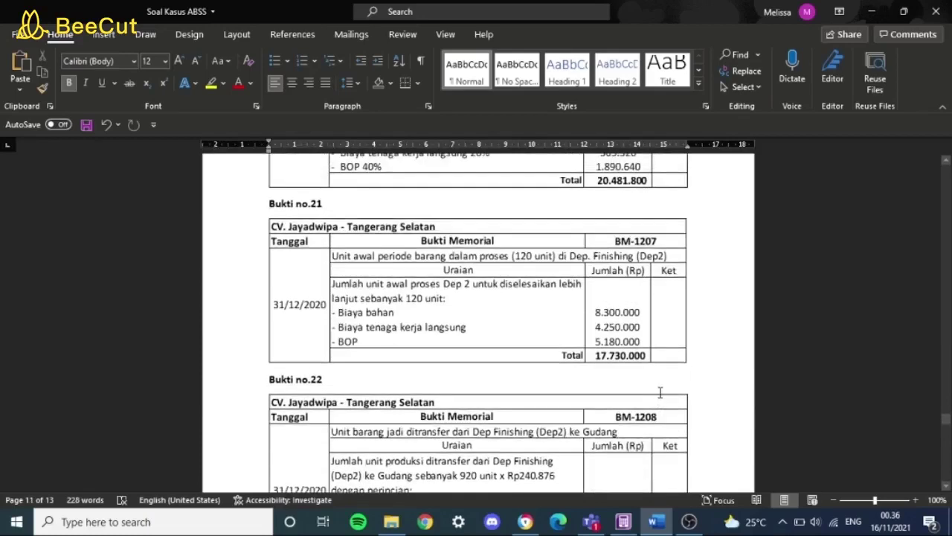
pyautogui.scroll(-10, 660, 392)
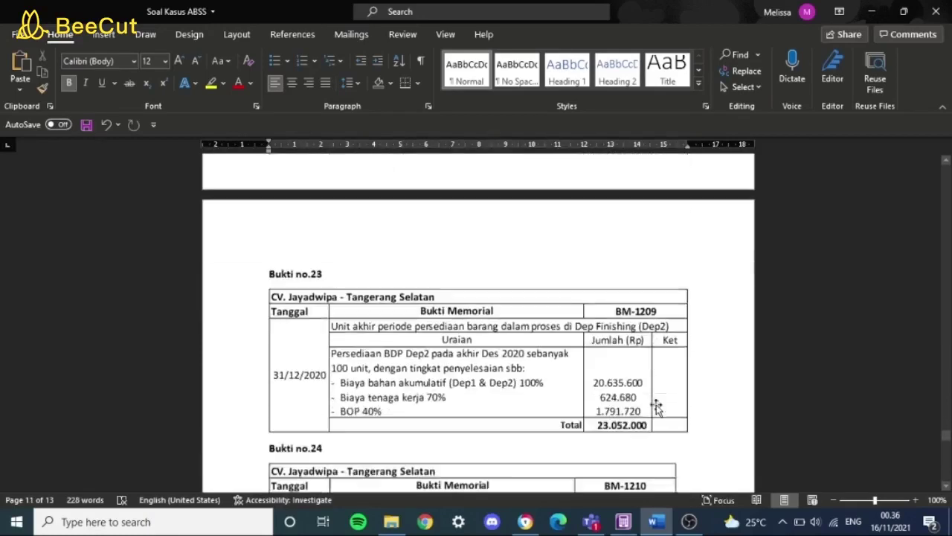
pyautogui.scroll(-2, 657, 407)
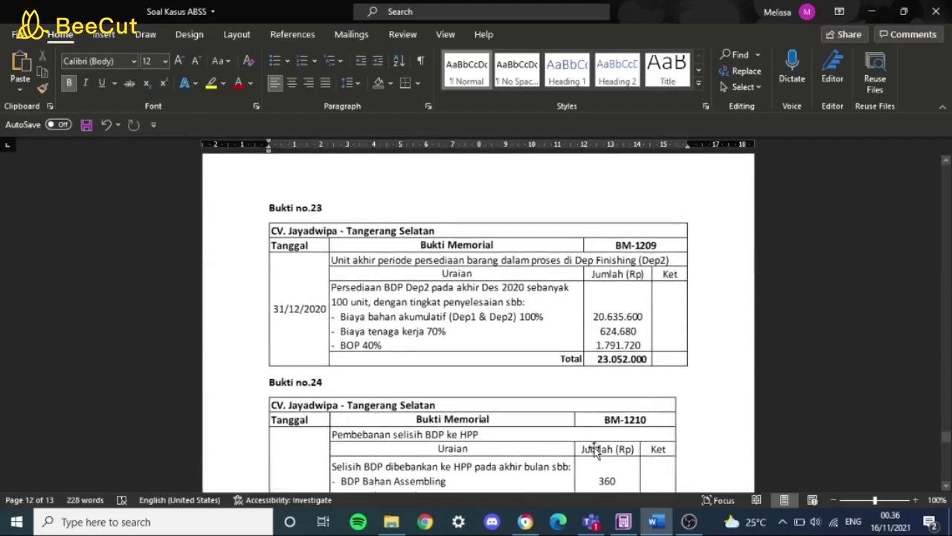
pyautogui.scroll(-5, 592, 439)
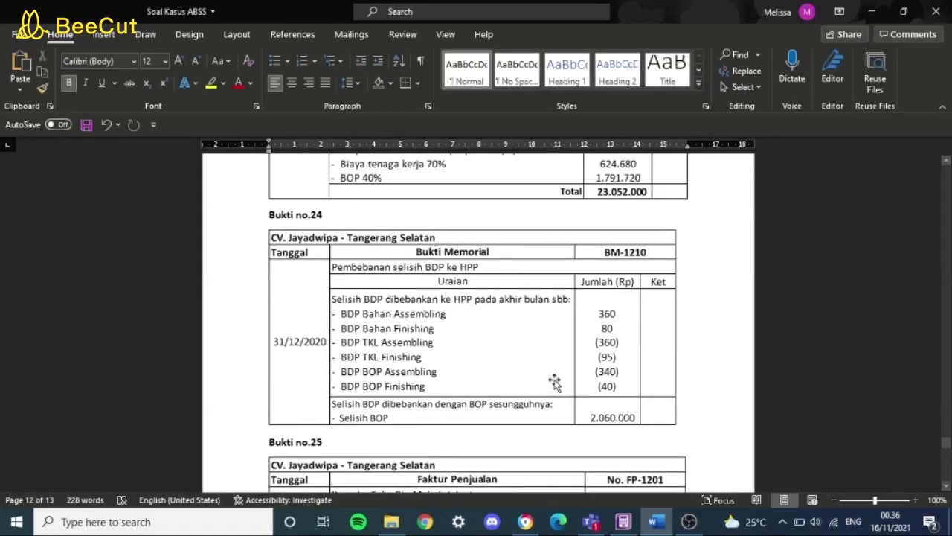
# Switch to ABSS Accounting and open the 31/12/2020 entry Pembebanan selisih BDP ke HPP from the Transaction Journal.
pyautogui.hotkey('alt', 'Tab')
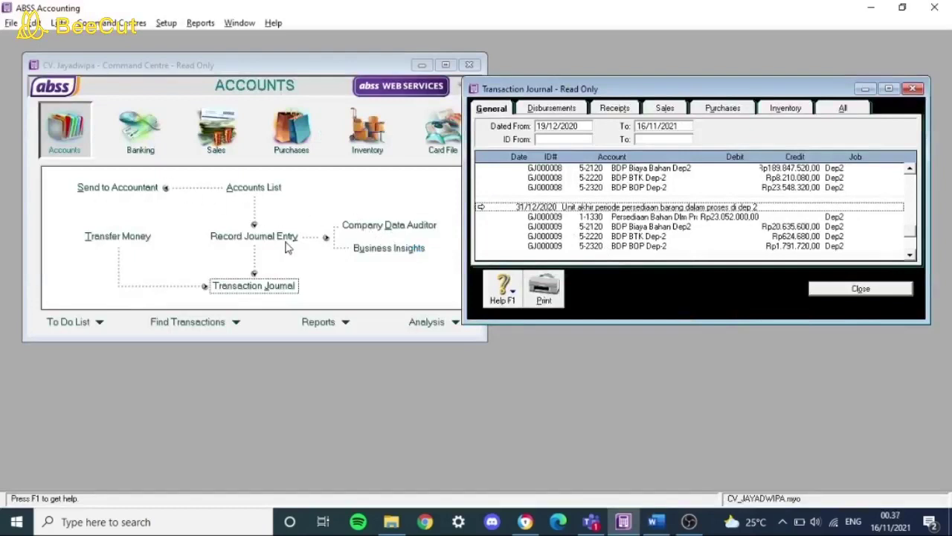
pyautogui.scroll(-2, 588, 235)
pyautogui.click(479, 216)
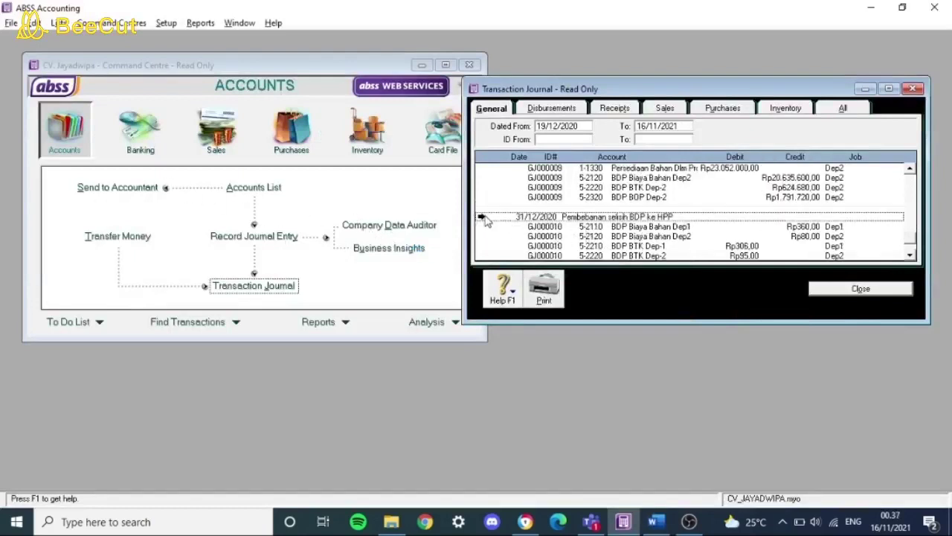
pyautogui.hotkey('alt', 'Tab')
pyautogui.hotkey('alt', 'Tab')
pyautogui.moveTo(674, 114); pyautogui.dragTo(400, 70)
pyautogui.hotkey('alt', 'Tab')
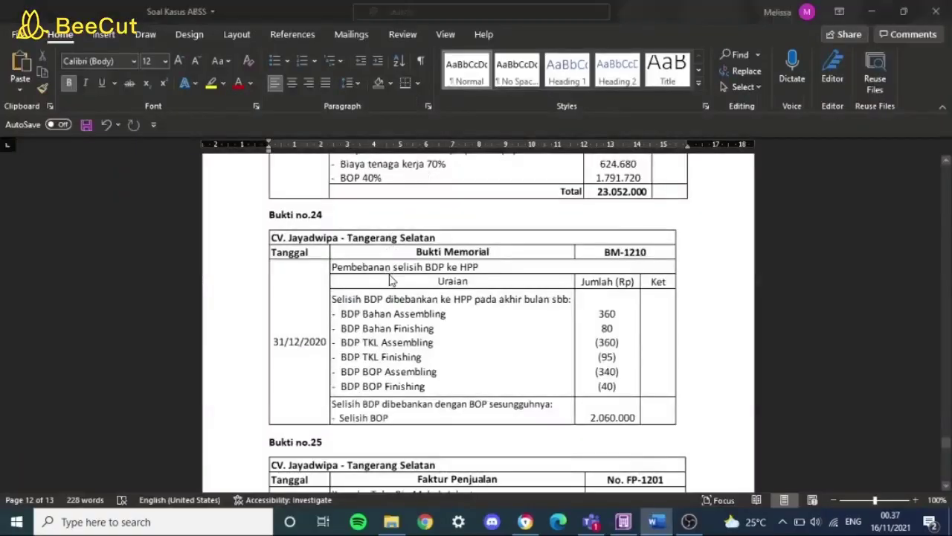
pyautogui.hotkey('alt', 'Tab')
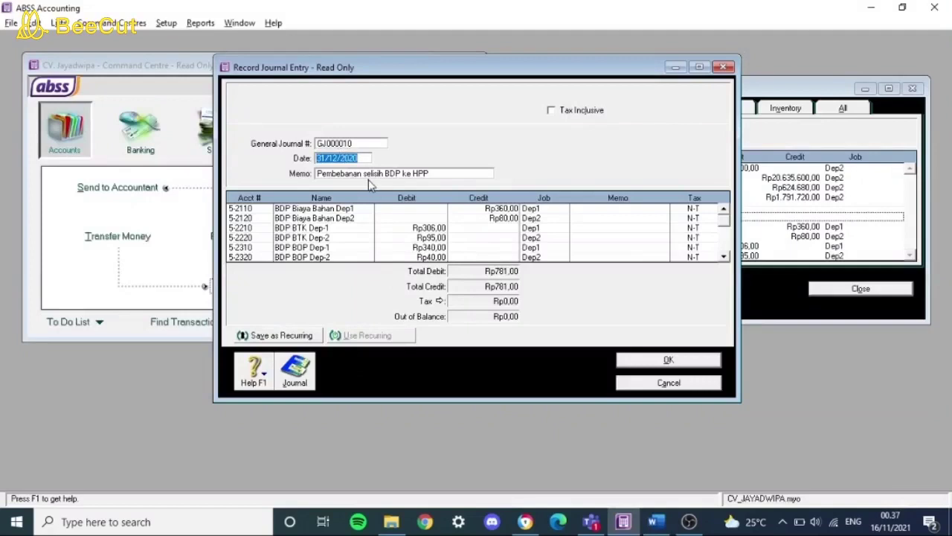
# Compare the journal entry's material, labour and overhead BDP lines for Dep1 and Dep2 with Bukti no.24 in Word.
pyautogui.hotkey('alt', 'Tab')
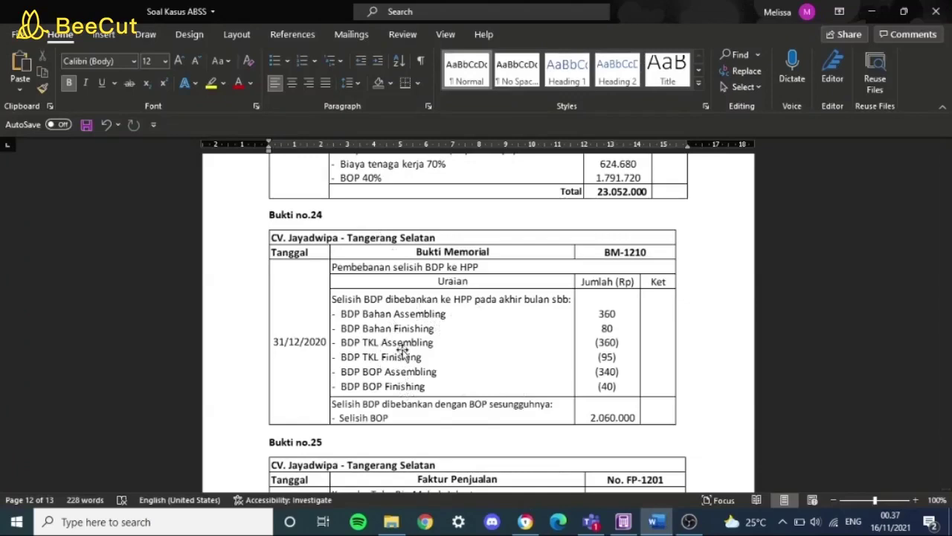
pyautogui.hotkey('alt', 'Tab')
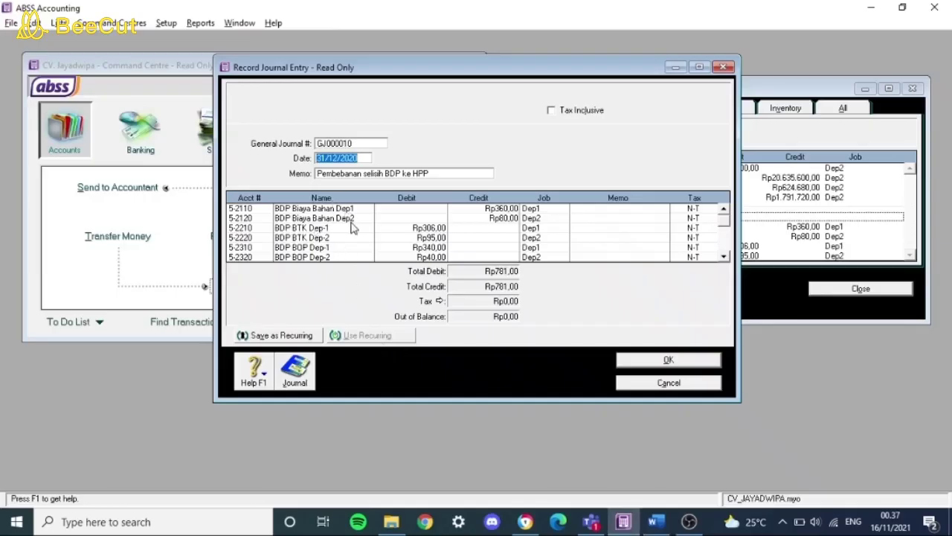
pyautogui.hotkey('alt', 'Tab')
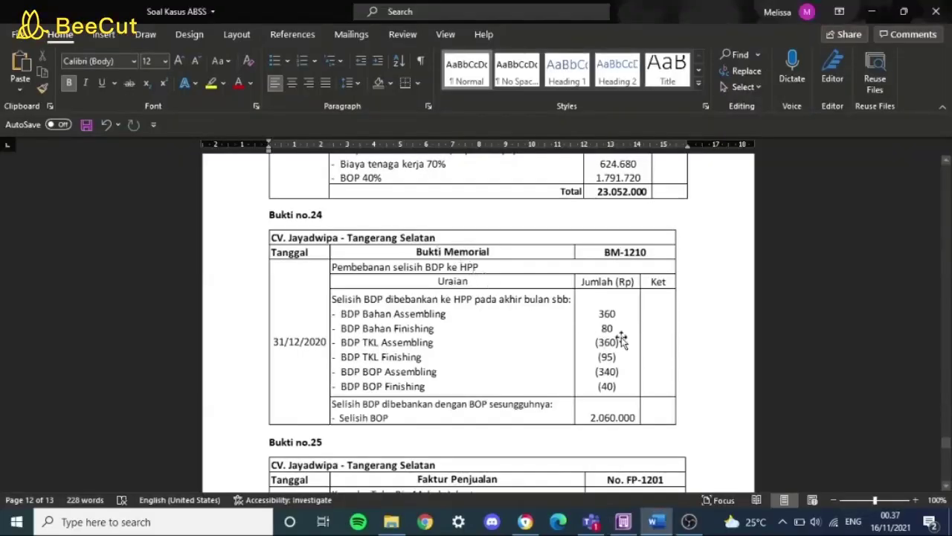
pyautogui.hotkey('alt', 'Tab')
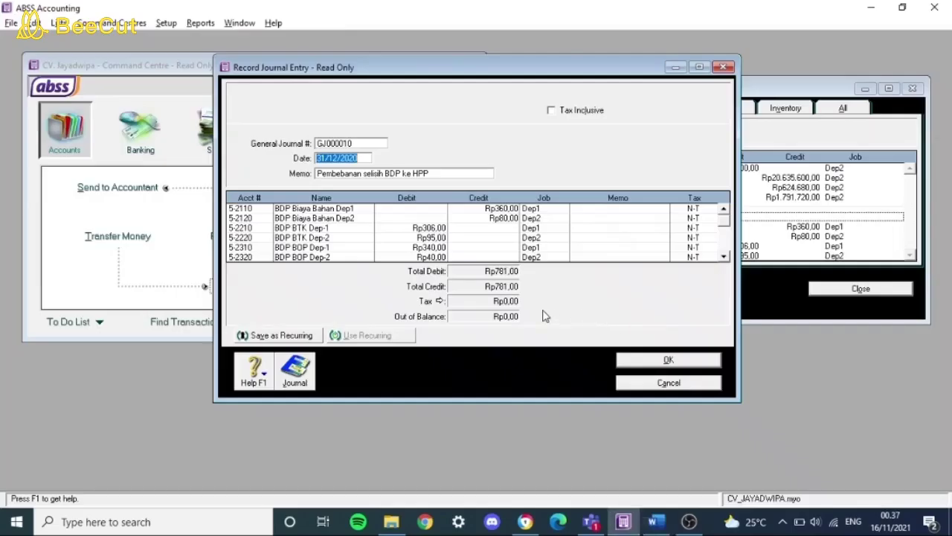
pyautogui.hotkey('alt', 'Tab')
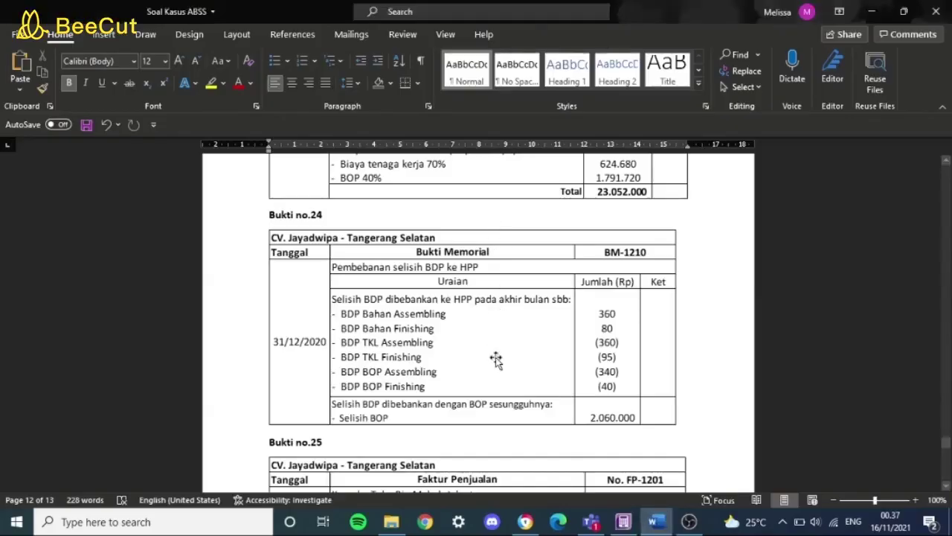
pyautogui.hotkey('alt', 'Tab')
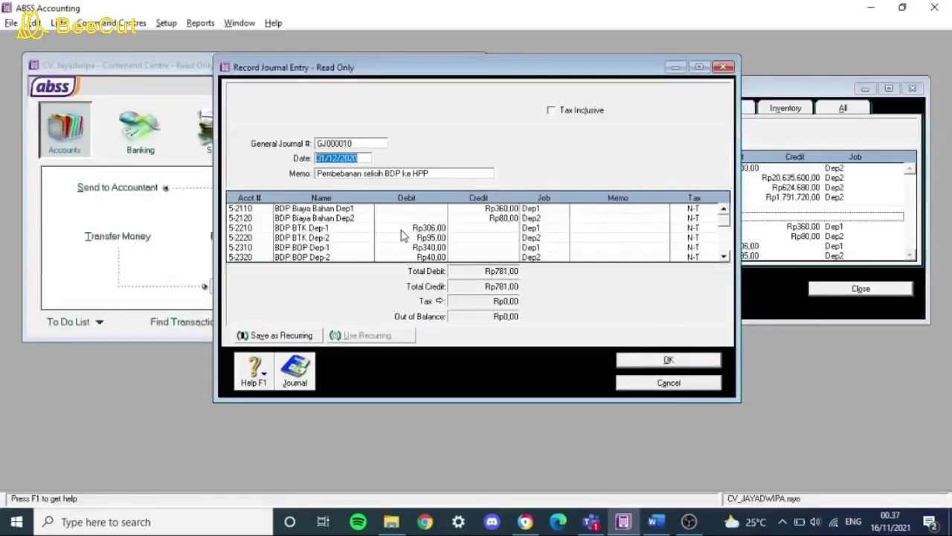
pyautogui.hotkey('alt', 'Tab')
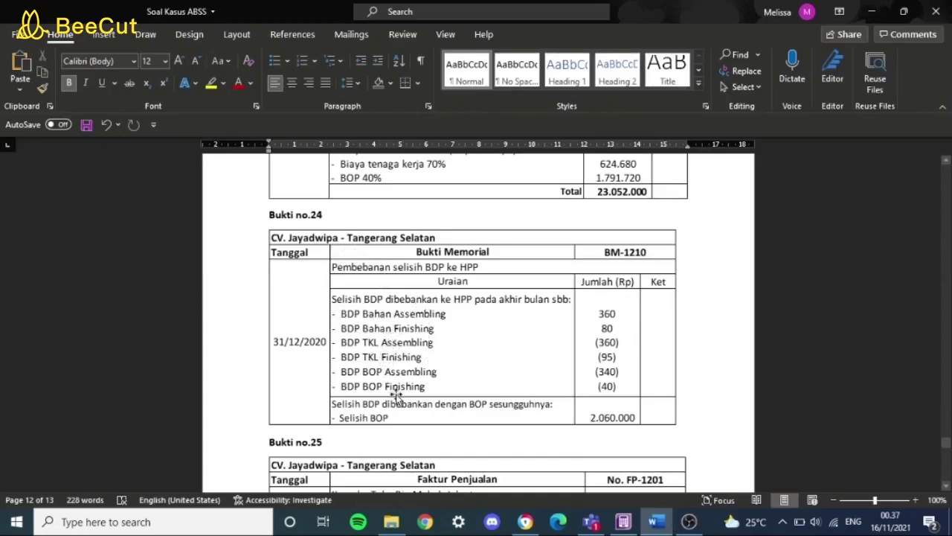
pyautogui.hotkey('alt', 'Tab')
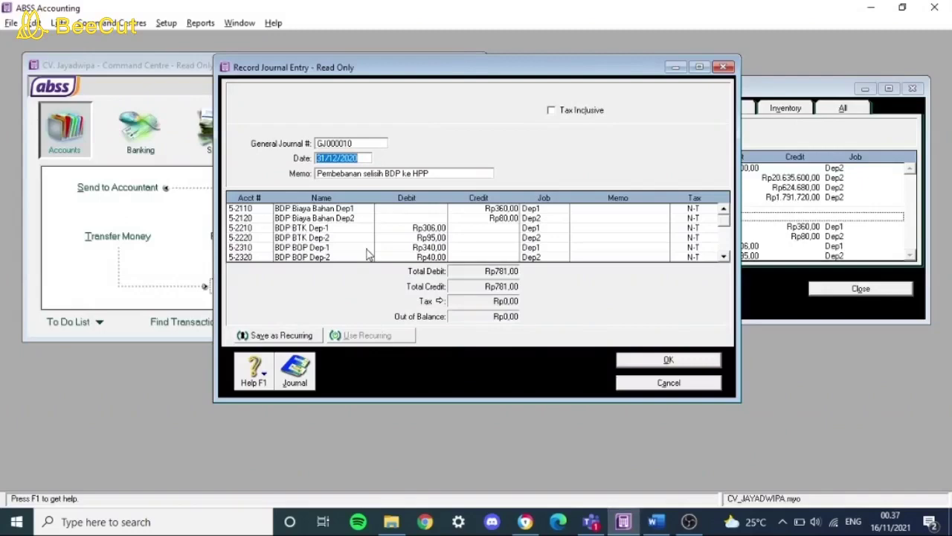
# Check the entry's remaining lines down to Harga Pokok Penjualan against the variance amounts in Bukti no.24.
pyautogui.scroll(-1, 367, 254)
pyautogui.hotkey('alt', 'Tab')
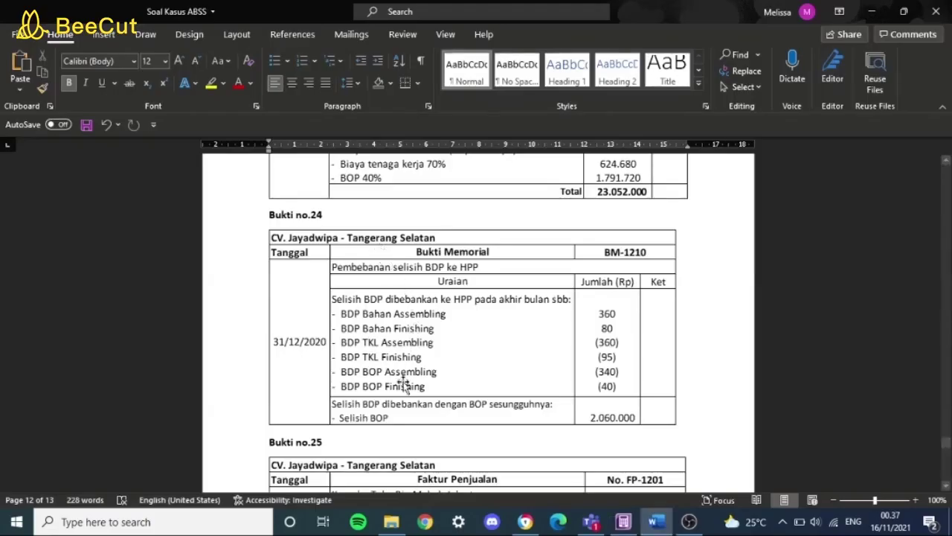
pyautogui.hotkey('alt', 'Tab')
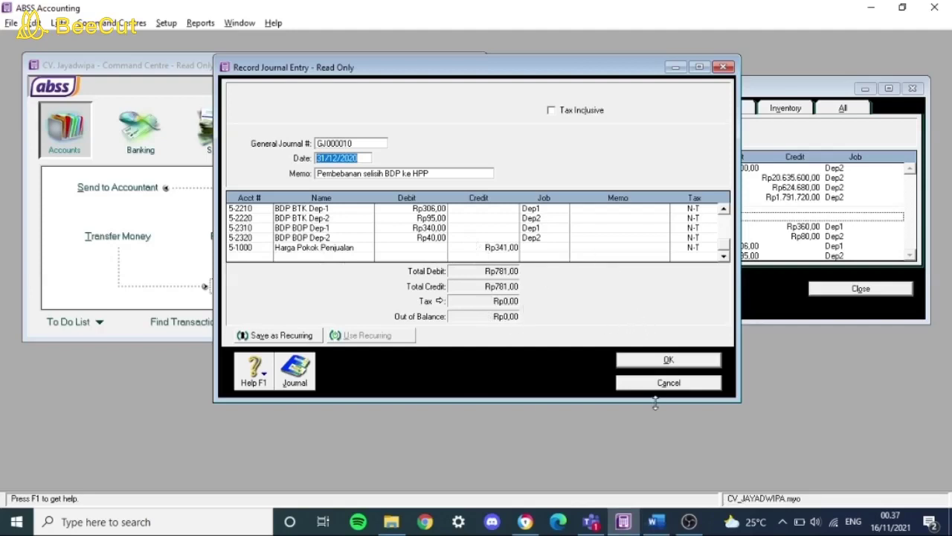
pyautogui.hotkey('alt', 'Tab')
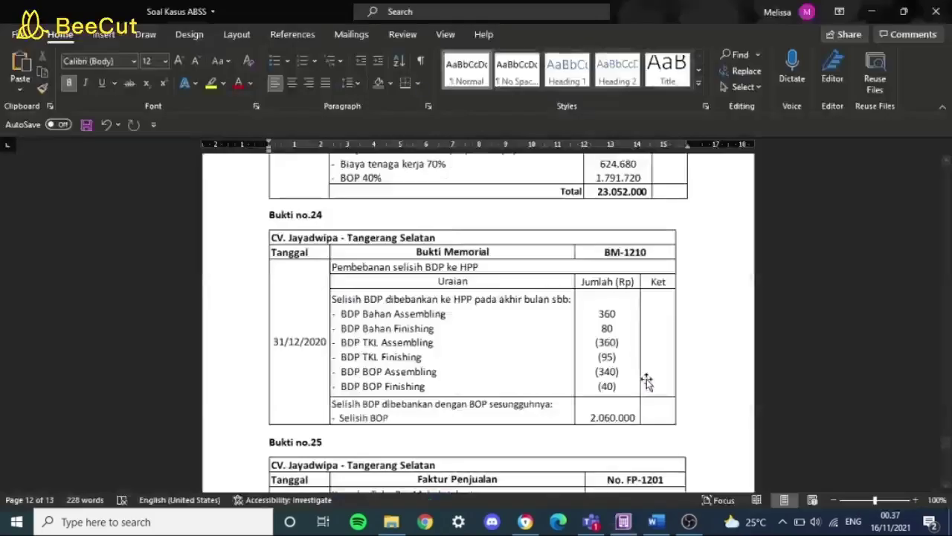
# Read Bukti no.25's sales invoice in Word and open Toko Ria Mebel's invoice FP-1201 in ABSS Accounting.
pyautogui.scroll(-4, 646, 379)
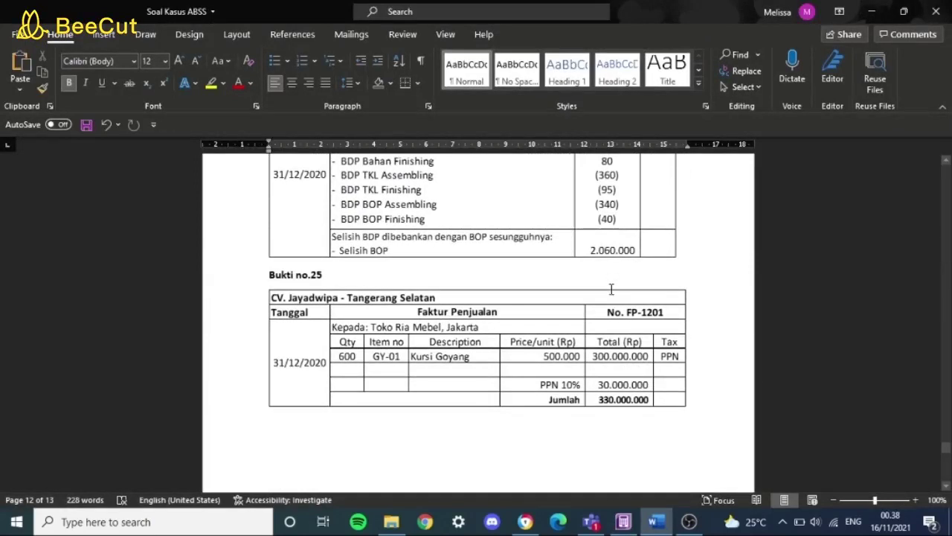
pyautogui.hotkey('alt', 'Tab')
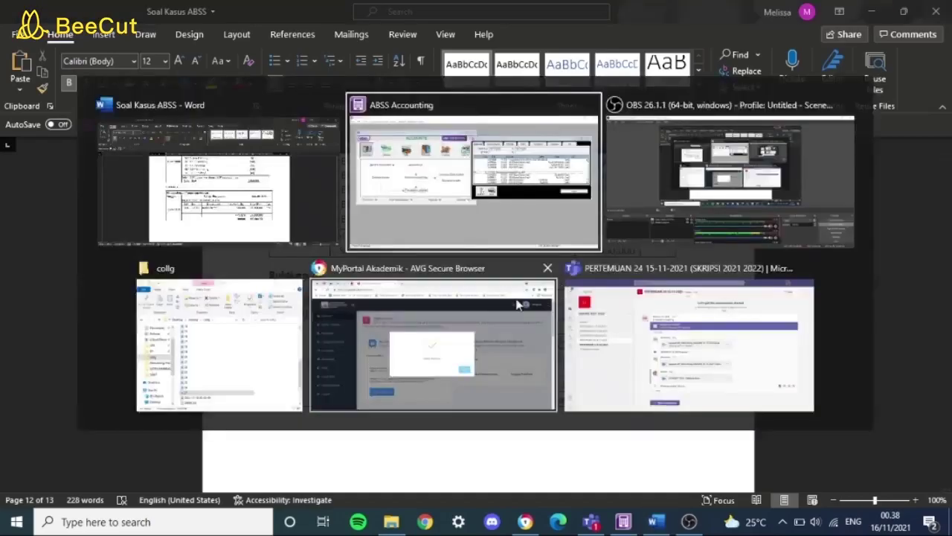
pyautogui.press('Escape')
pyautogui.click(218, 130)
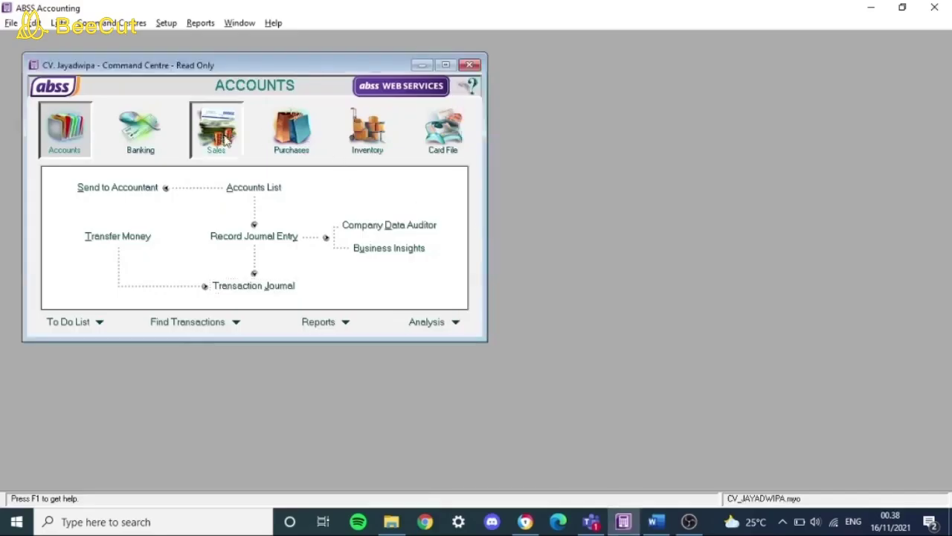
pyautogui.click(254, 215)
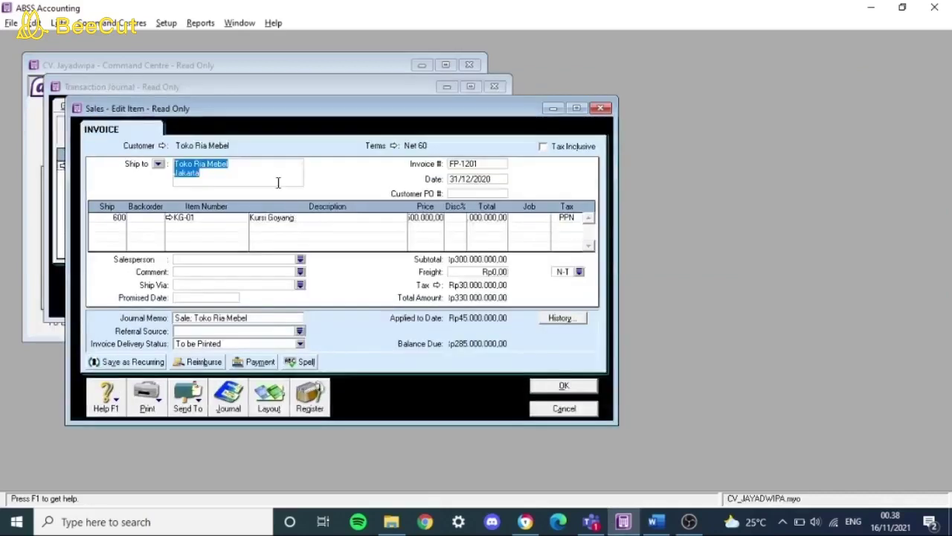
# Compare invoice FP-1201's customer, date, quantity, item, price and PPN tax with Bukti no.25 in Word.
pyautogui.hotkey('alt', 'Tab')
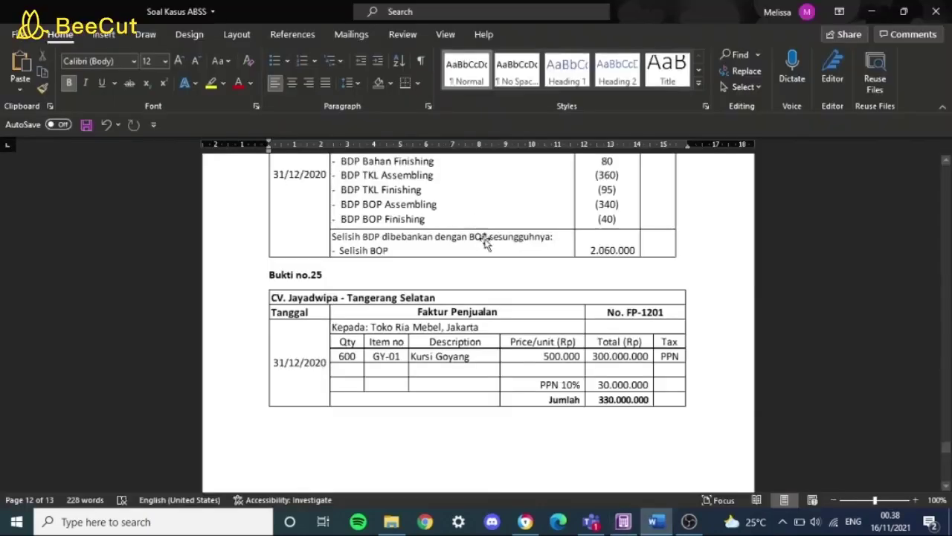
pyautogui.hotkey('alt', 'Tab')
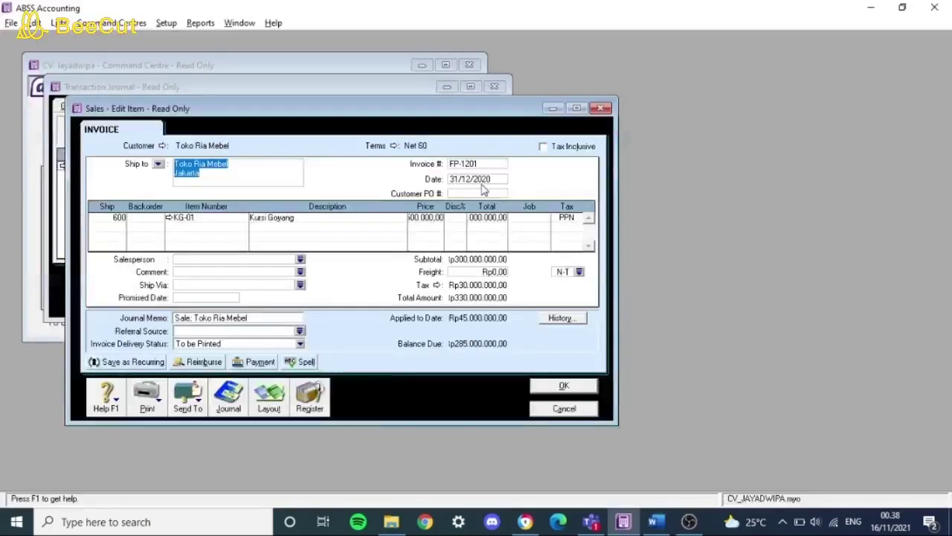
pyautogui.hotkey('alt', 'Tab')
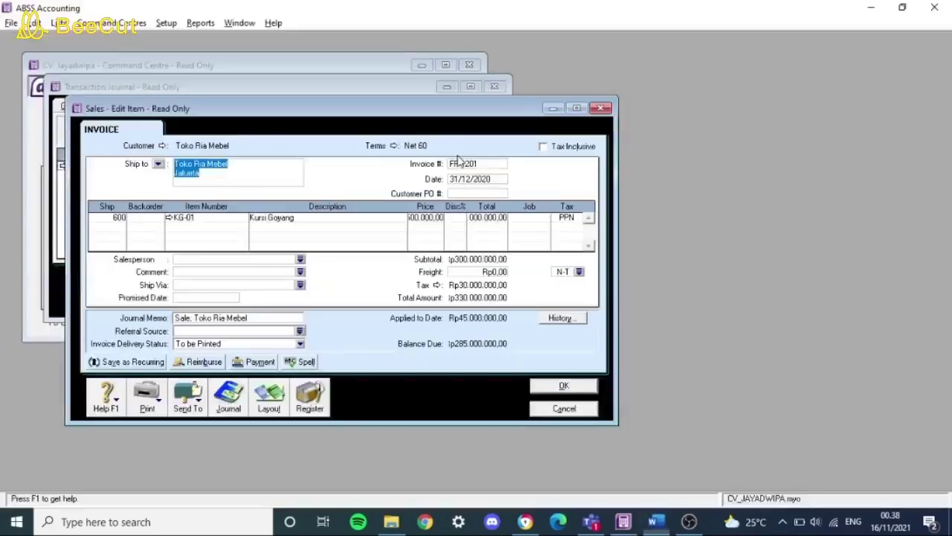
pyautogui.hotkey('alt', 'Tab')
pyautogui.hotkey('alt', 'Tab')
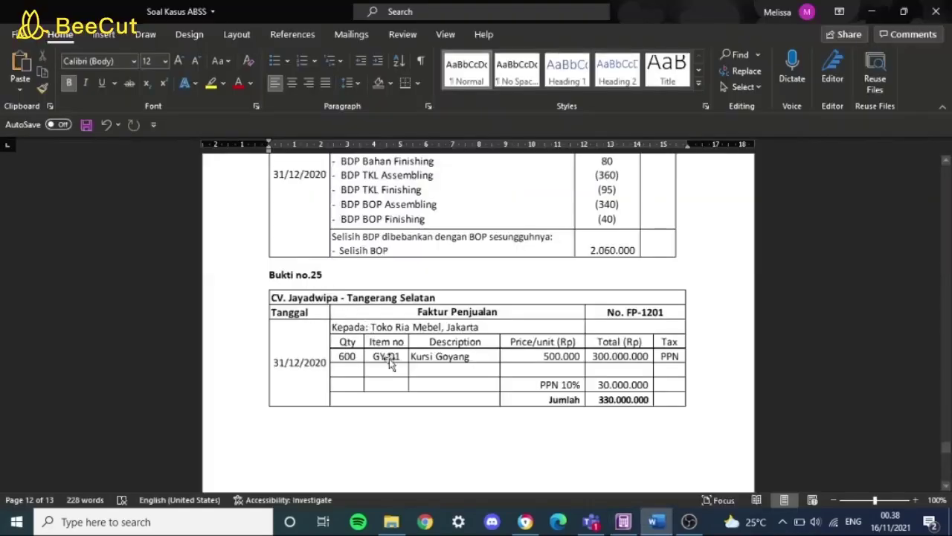
pyautogui.hotkey('alt', 'Tab')
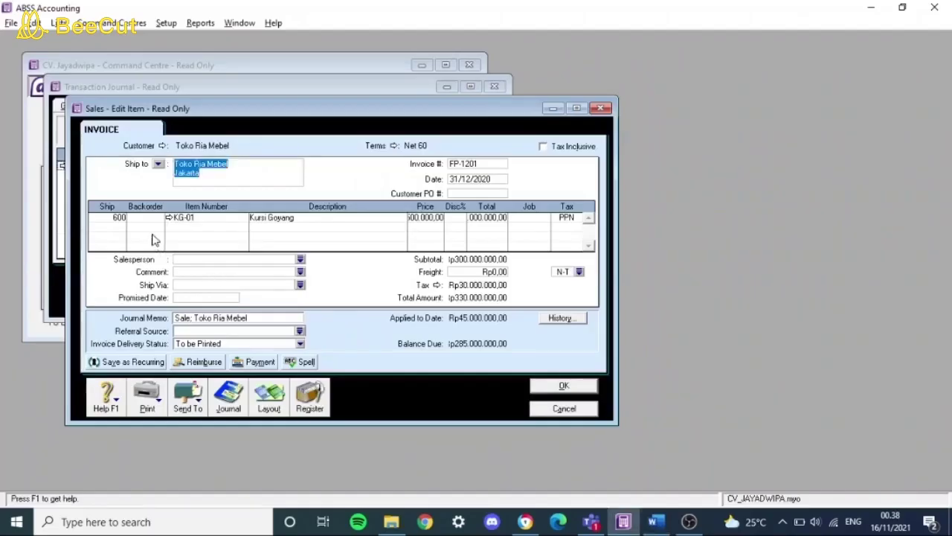
pyautogui.hotkey('alt', 'Tab')
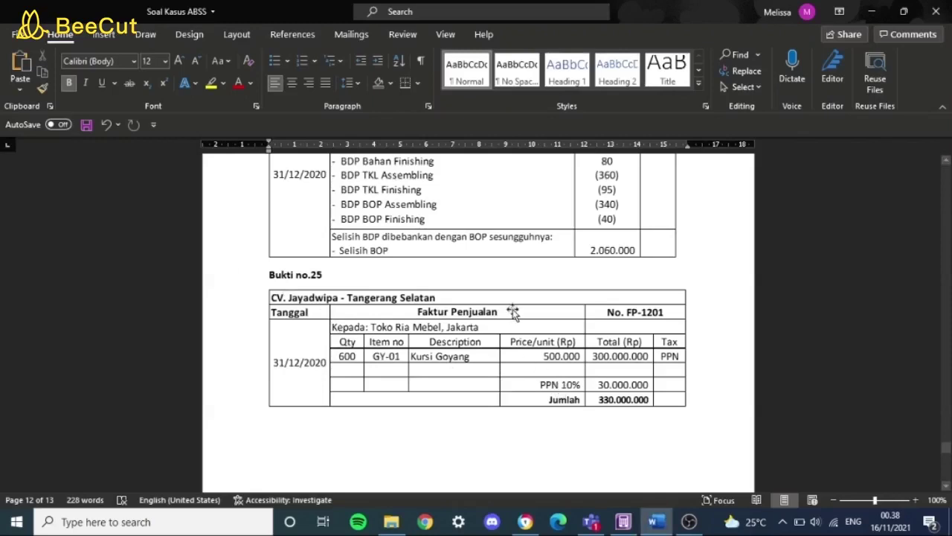
pyautogui.hotkey('alt', 'Tab')
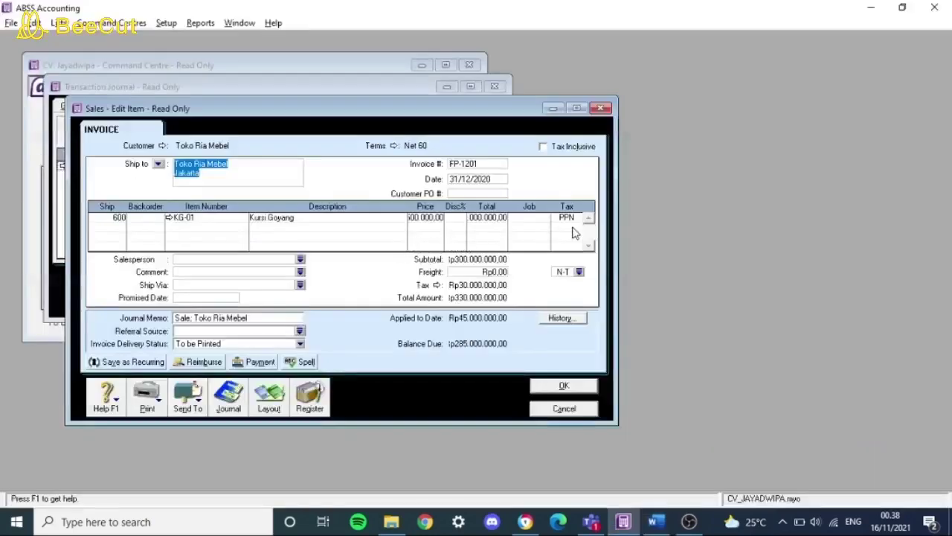
pyautogui.hotkey('alt', 'Tab')
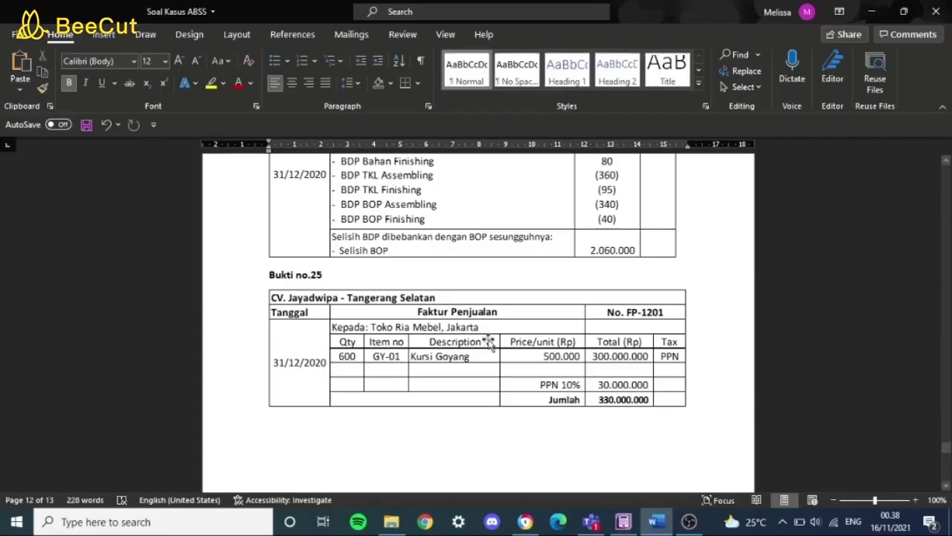
pyautogui.hotkey('alt', 'Tab')
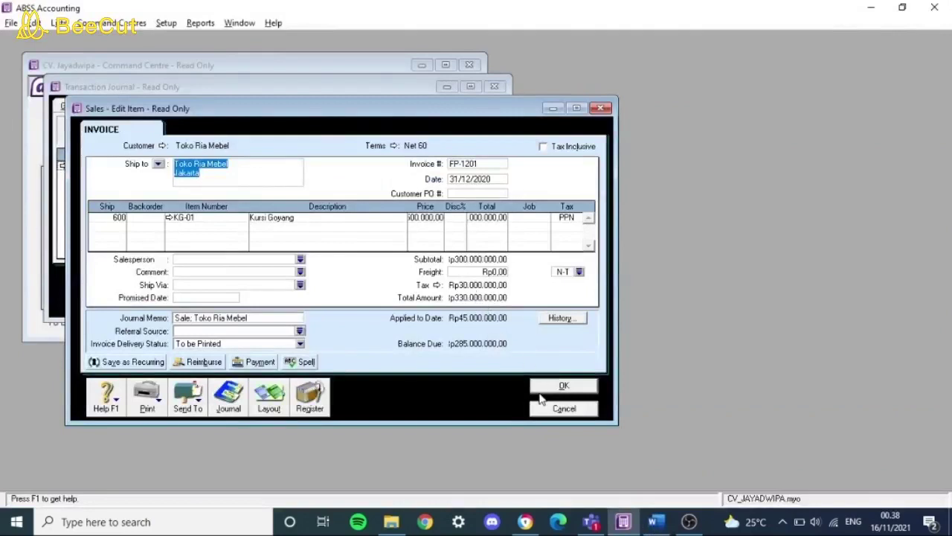
# Read Bukti no.26's receivable payment from Toko Ria Mebel in Word and compare it with the amounts on invoice FP-1201.
pyautogui.hotkey('alt', 'Tab')
pyautogui.scroll(-6, 556, 357)
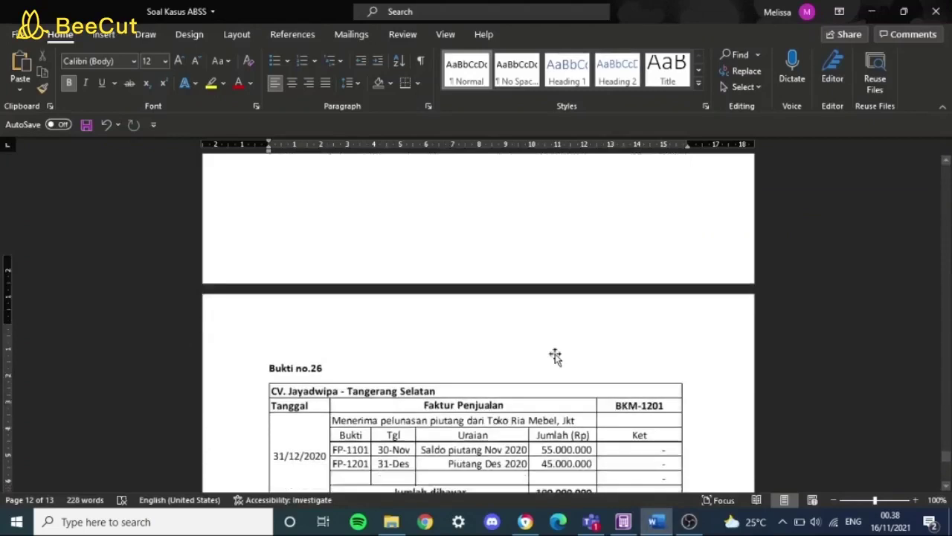
pyautogui.scroll(-3, 555, 356)
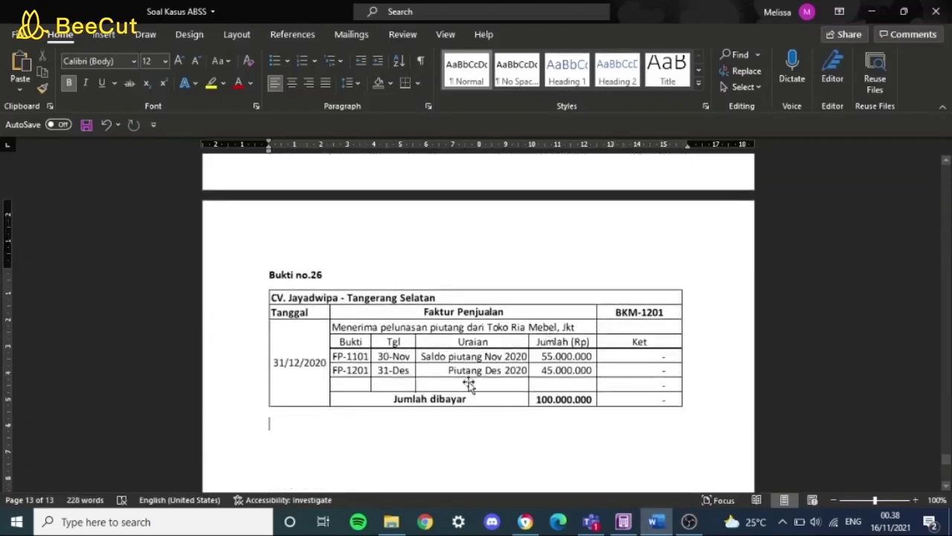
pyautogui.hotkey('alt', 'Tab')
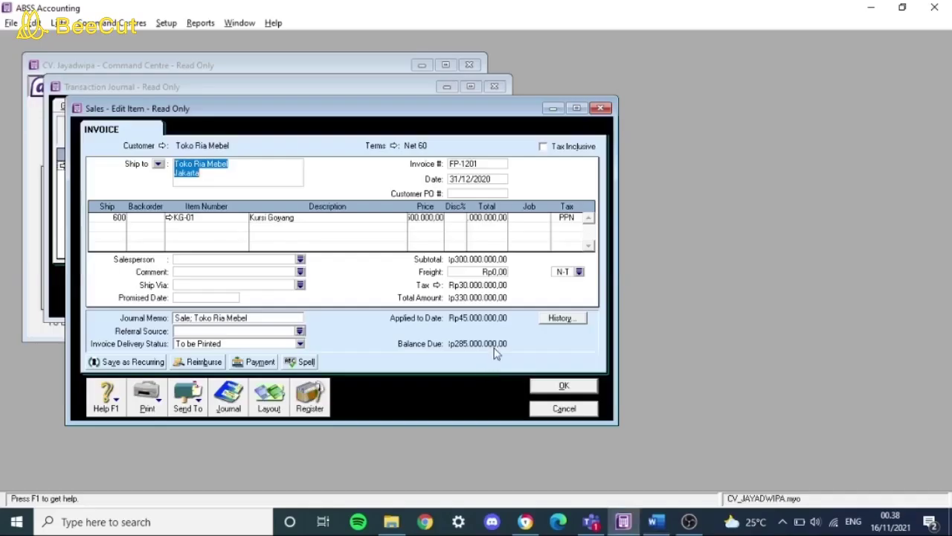
# Close invoice FP-1201 and compare Toko Ria Mebel's receive-payment record in ABSS Accounting with Bukti no.26 in Word.
pyautogui.click(559, 409)
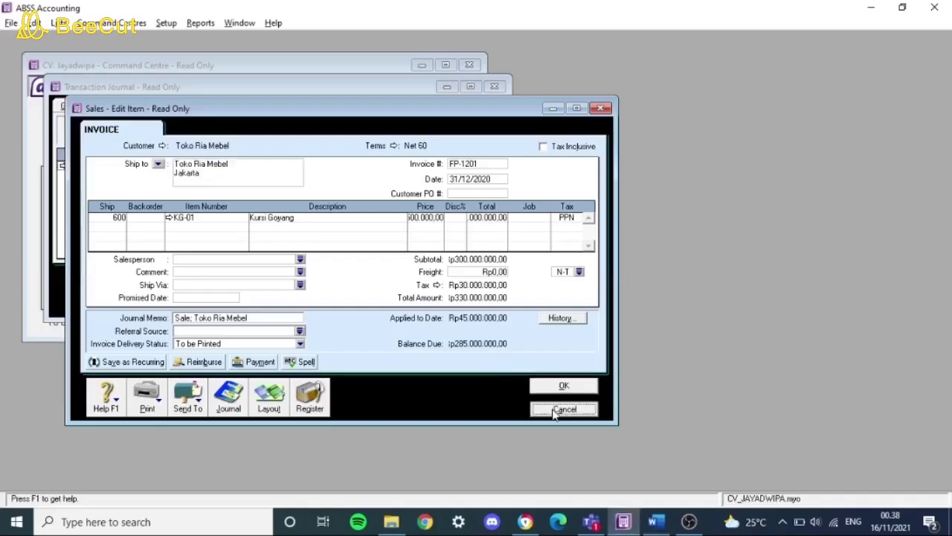
pyautogui.click(421, 287)
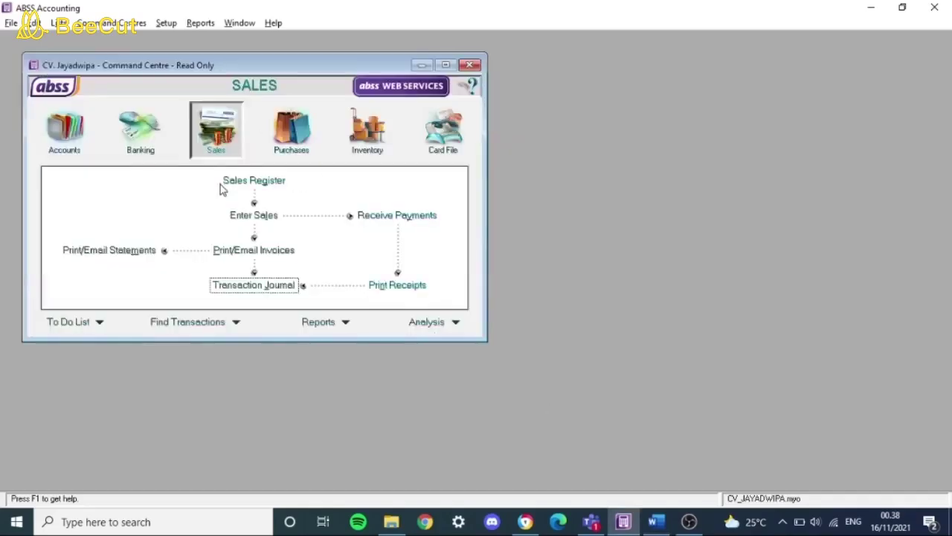
pyautogui.click(363, 218)
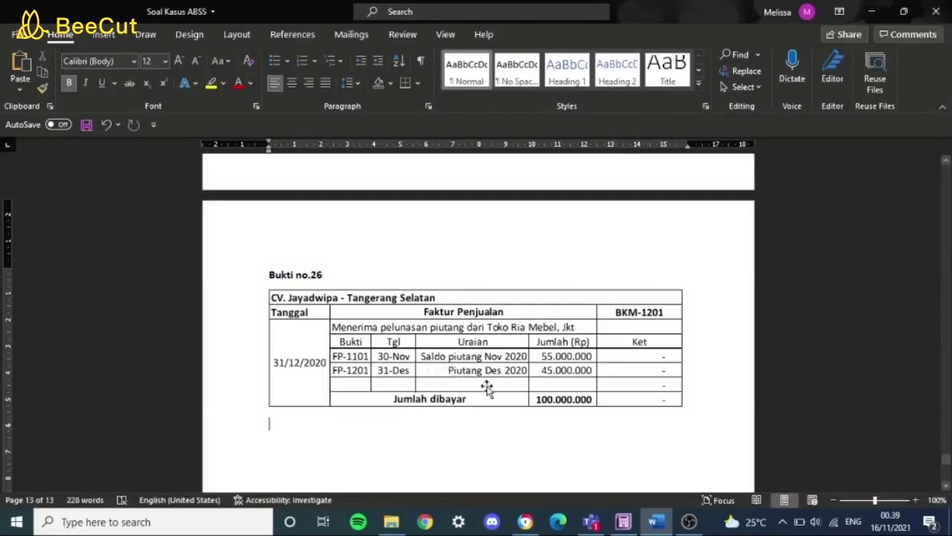
pyautogui.hotkey('alt', 'Tab')
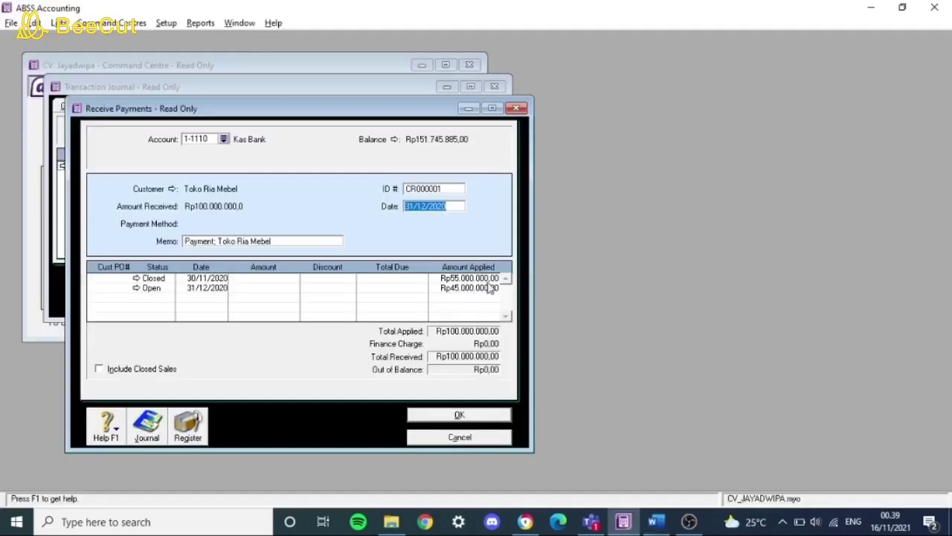
pyautogui.hotkey('alt', 'Tab')
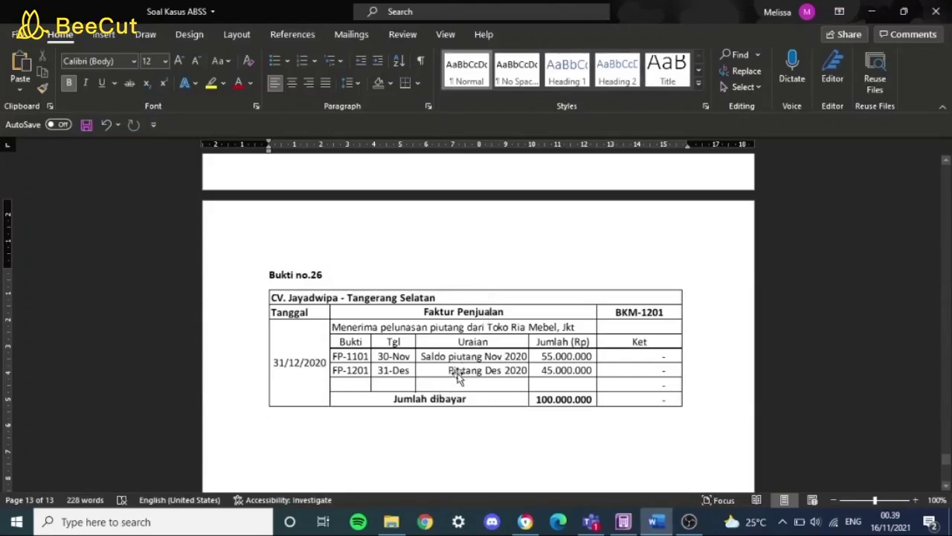
pyautogui.hotkey('alt', 'Tab')
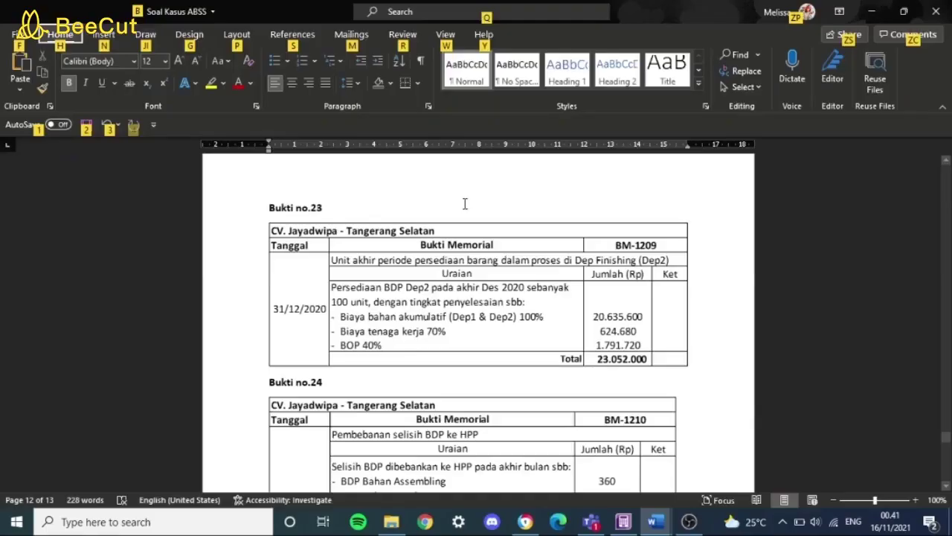
# Skim the last vouchers in Word from Bukti no.23 to no.26 and return to ABSS Accounting.
pyautogui.scroll(1, 468, 222)
pyautogui.click(468, 218)
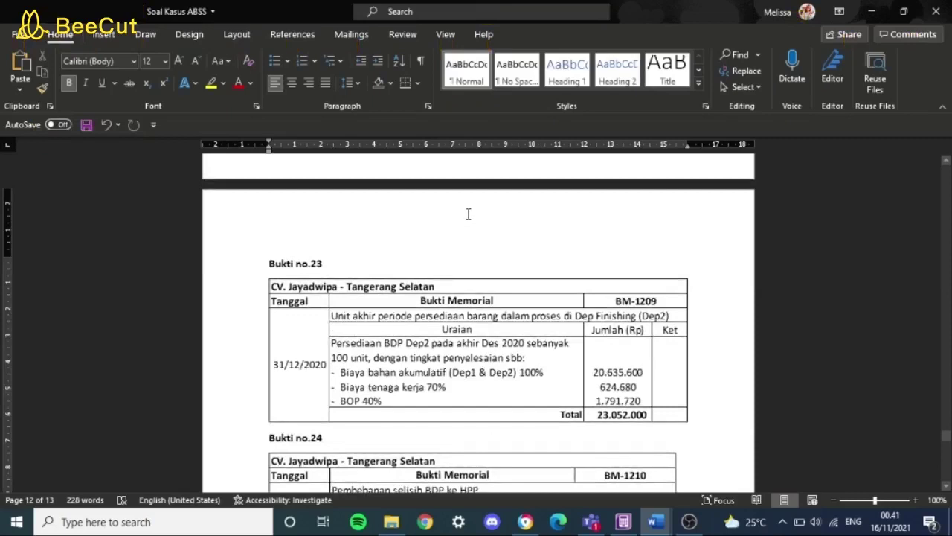
pyautogui.scroll(-15, 467, 214)
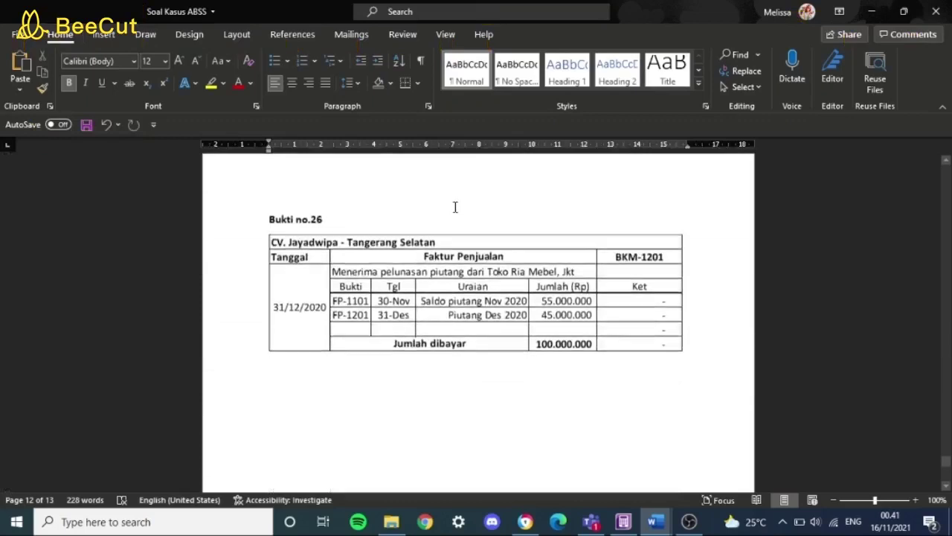
pyautogui.hotkey('alt', 'Tab')
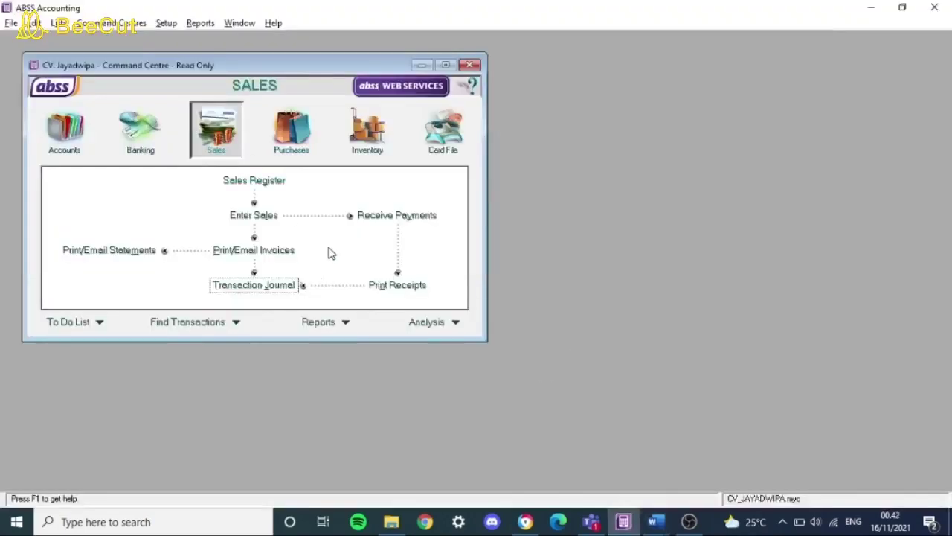
# Display the accrual Income Statement for December 2020, review it in a maximized window, and close it.
pyautogui.click(301, 123)
pyautogui.click(367, 128)
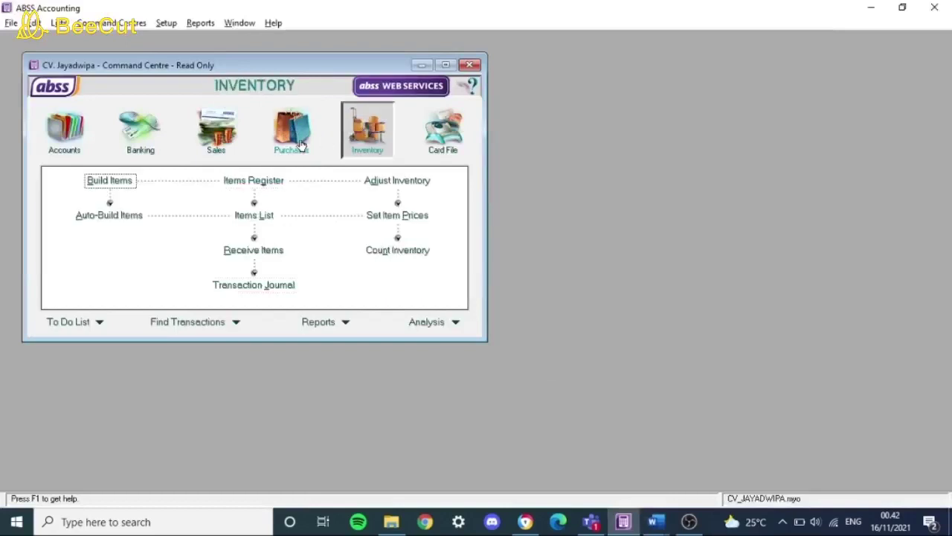
pyautogui.click(46, 135)
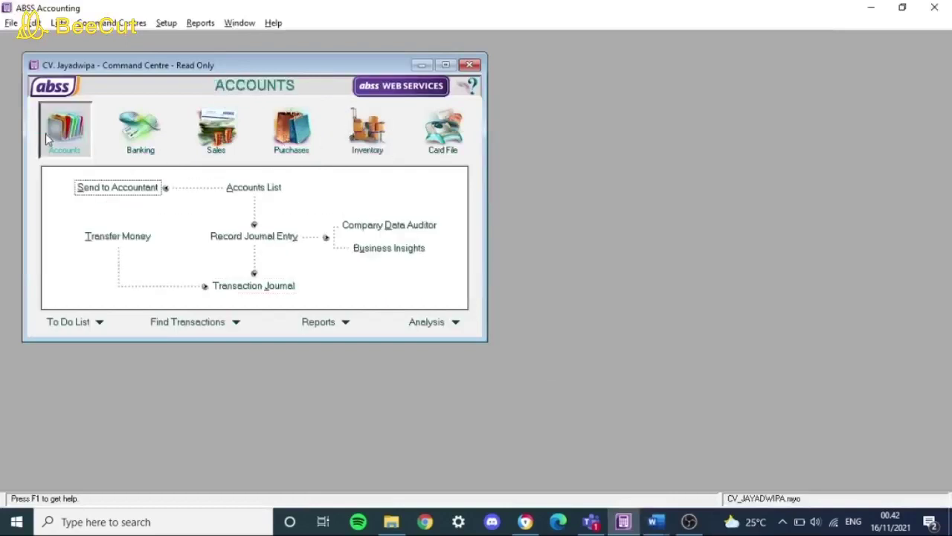
pyautogui.click(319, 322)
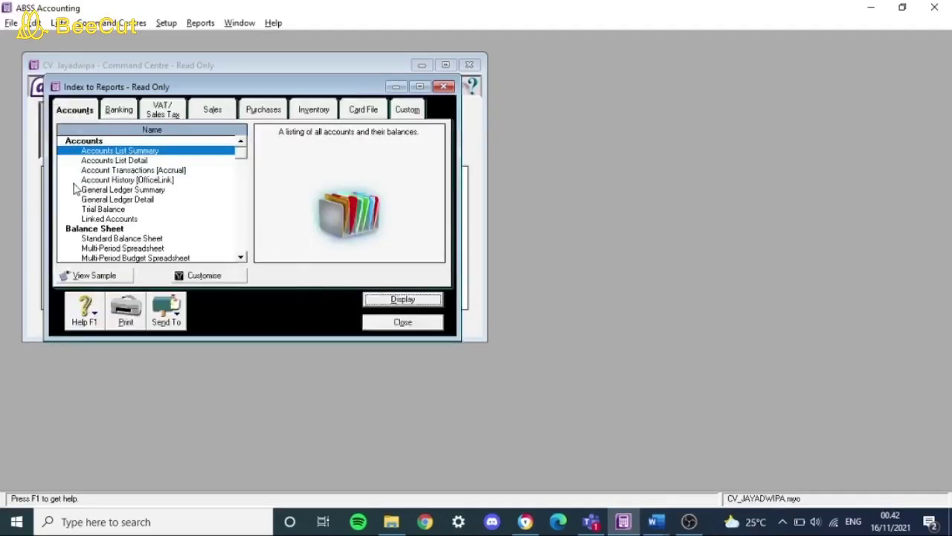
pyautogui.scroll(-3, 158, 235)
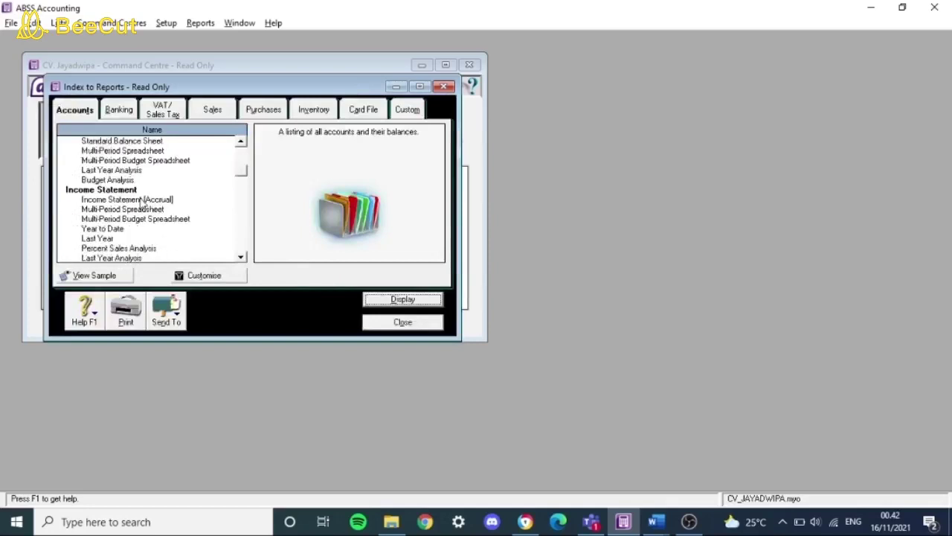
pyautogui.doubleClick(141, 201)
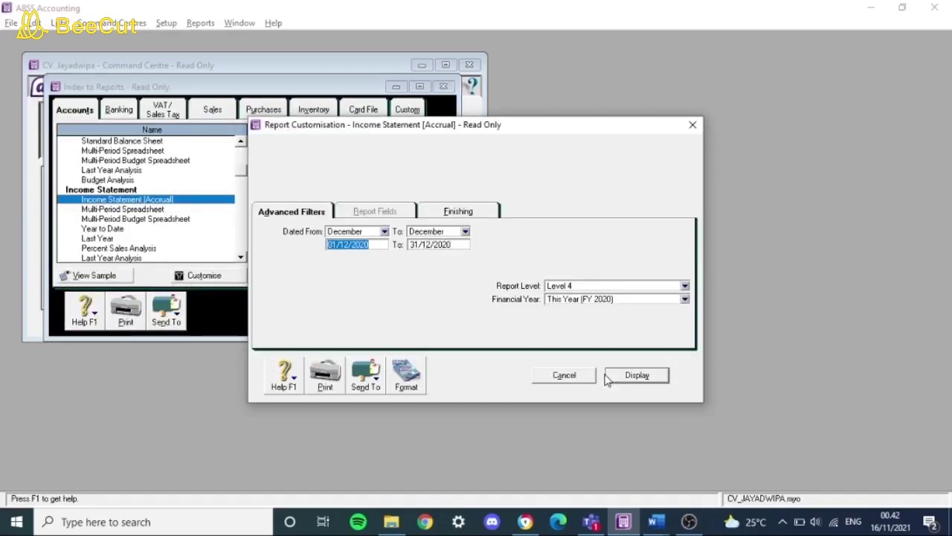
pyautogui.click(629, 376)
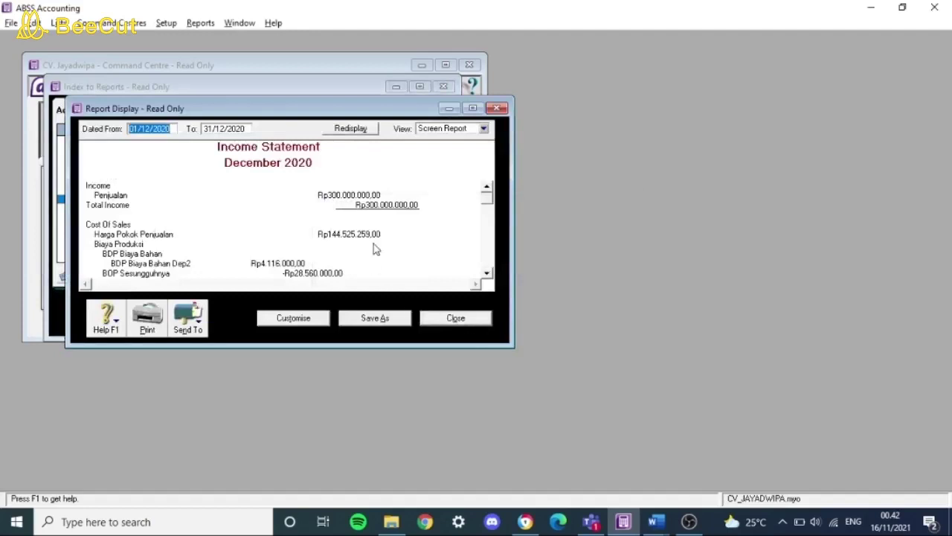
pyautogui.scroll(-2, 376, 247)
pyautogui.click(472, 108)
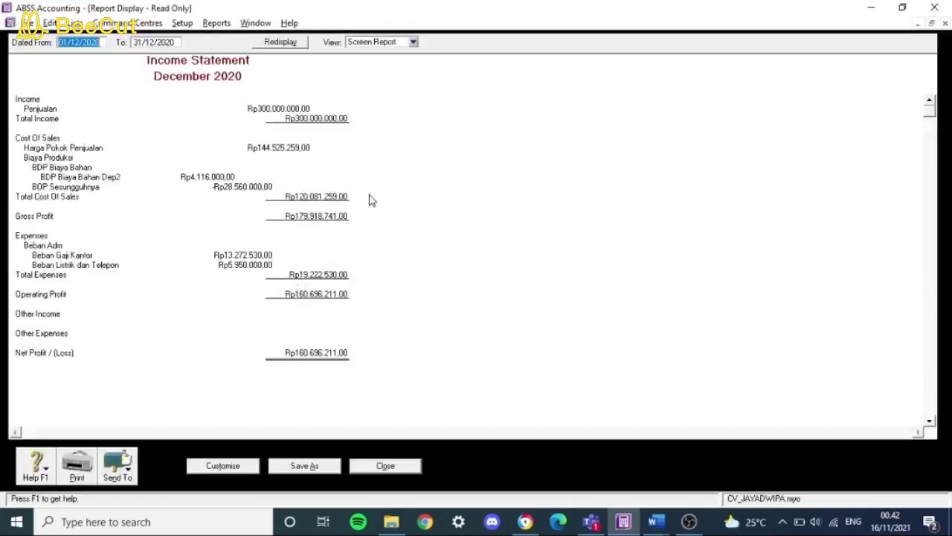
pyautogui.click(387, 466)
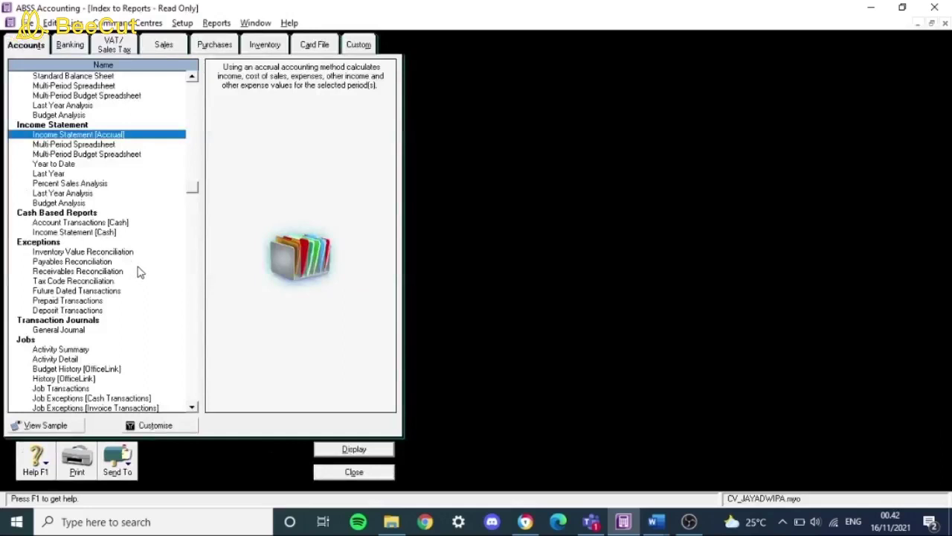
# Display the Standard Balance Sheet as of 31/12/2020, read through it, and close it.
pyautogui.scroll(3, 91, 187)
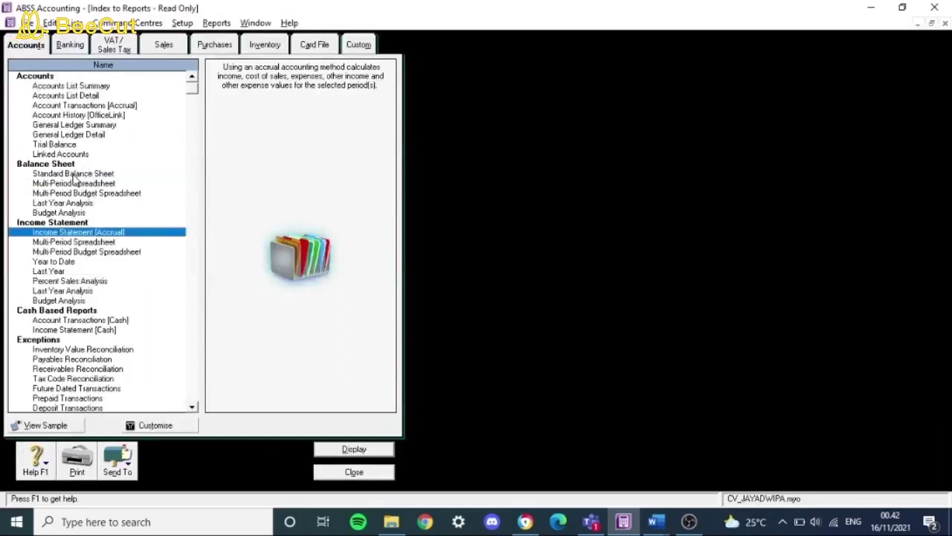
pyautogui.doubleClick(74, 174)
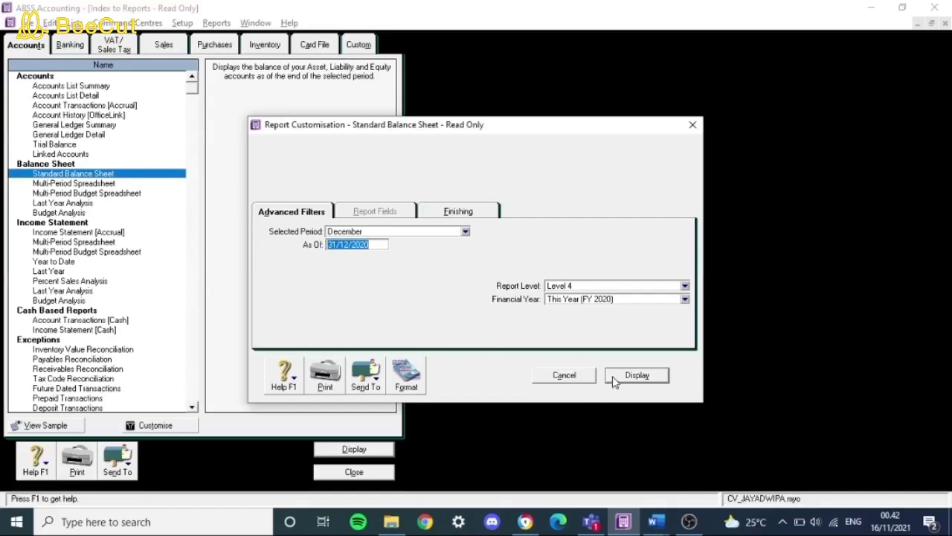
pyautogui.click(614, 379)
pyautogui.scroll(-2, 529, 279)
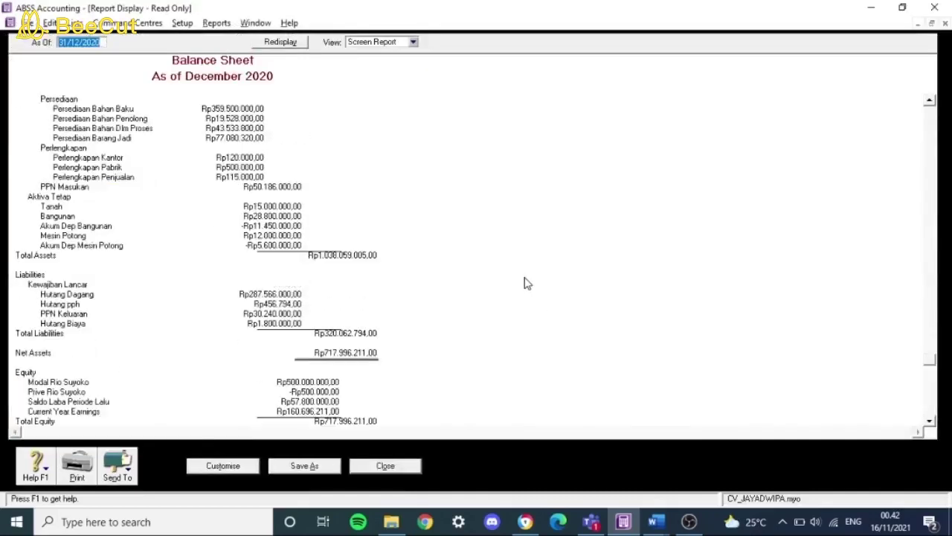
pyautogui.scroll(-1, 525, 286)
pyautogui.scroll(2, 524, 290)
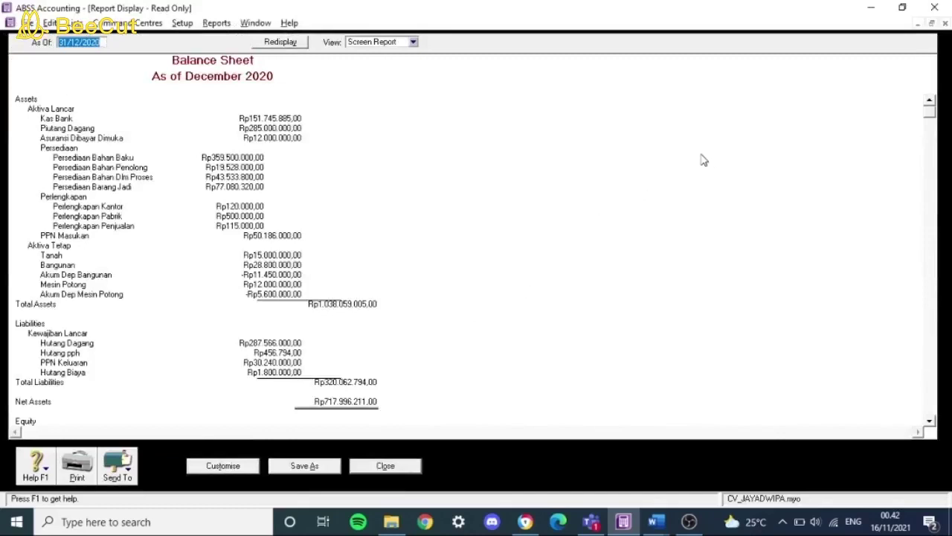
pyautogui.press('Escape')
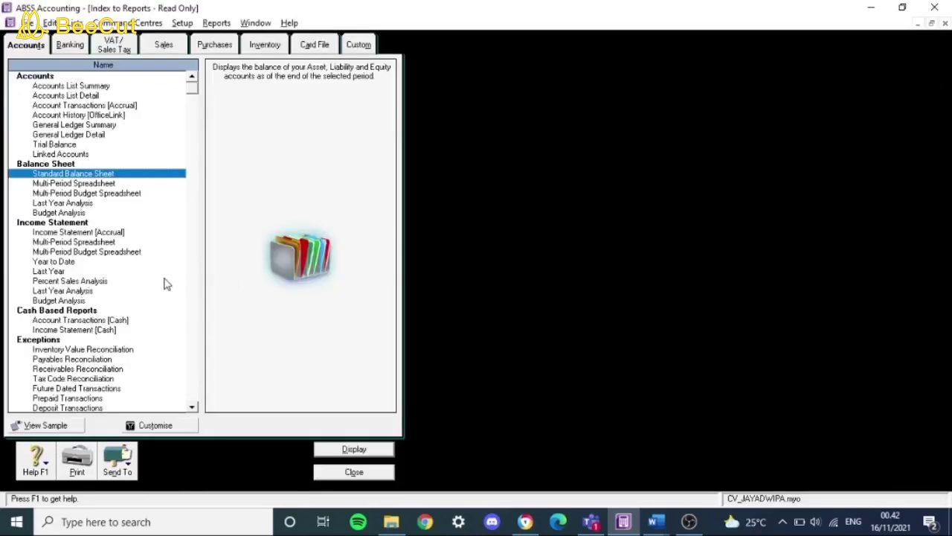
# Display the Items Register Detail report for all items from 01/12/2020 to 31/12/2020, review it, and return to the Command Centre.
pyautogui.click(265, 46)
pyautogui.click(104, 96)
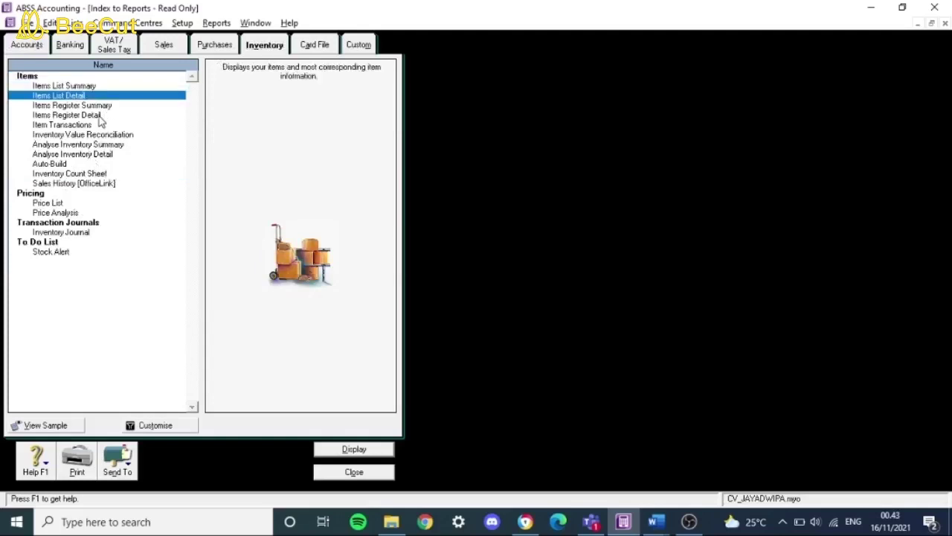
pyautogui.doubleClick(99, 118)
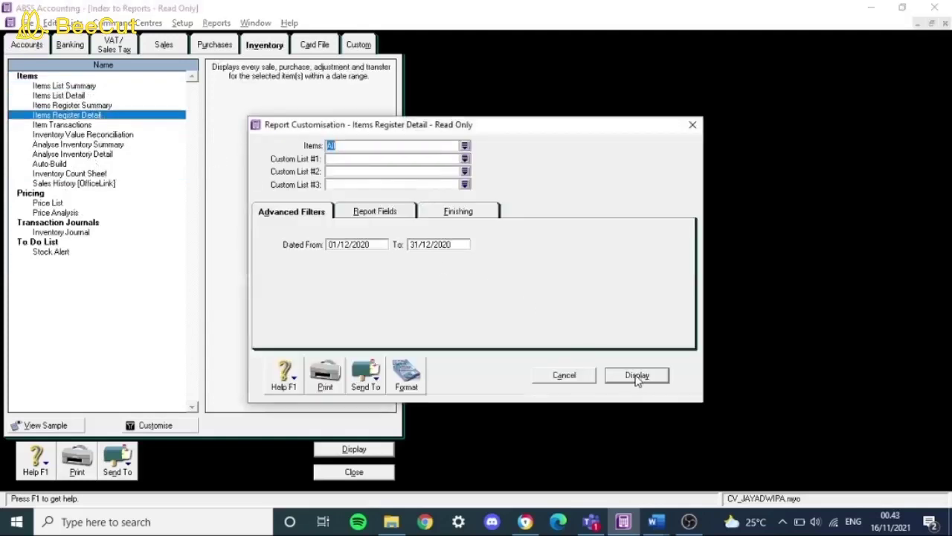
pyautogui.click(636, 375)
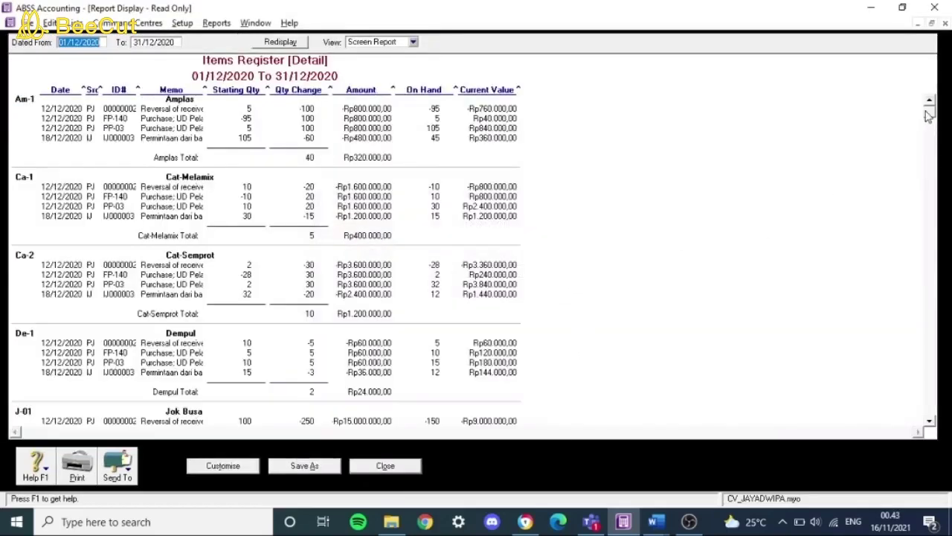
pyautogui.scroll(-1, 920, 143)
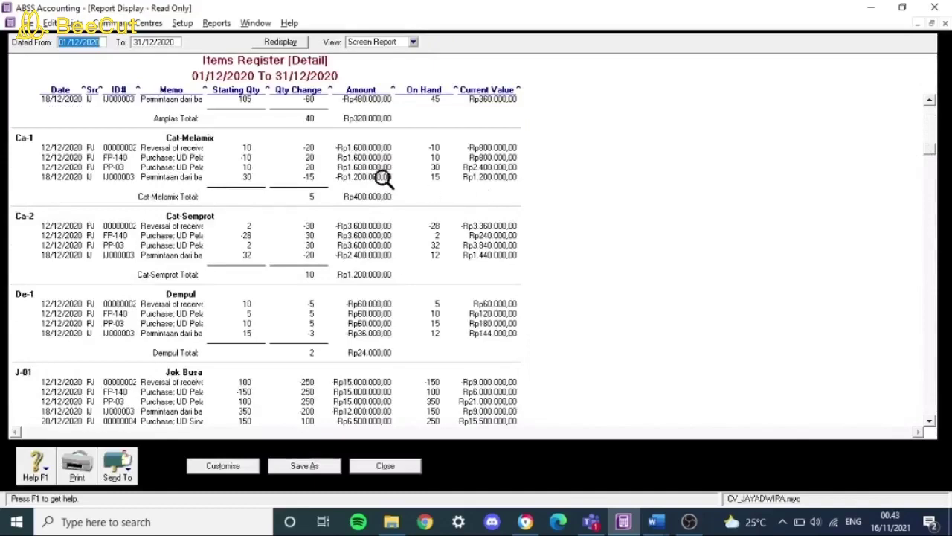
pyautogui.scroll(-10, 421, 196)
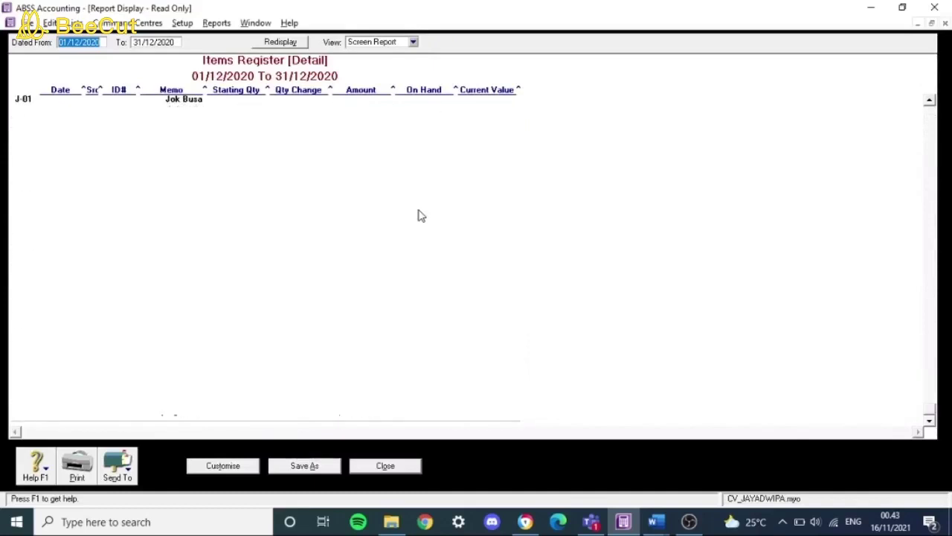
pyautogui.scroll(10, 419, 219)
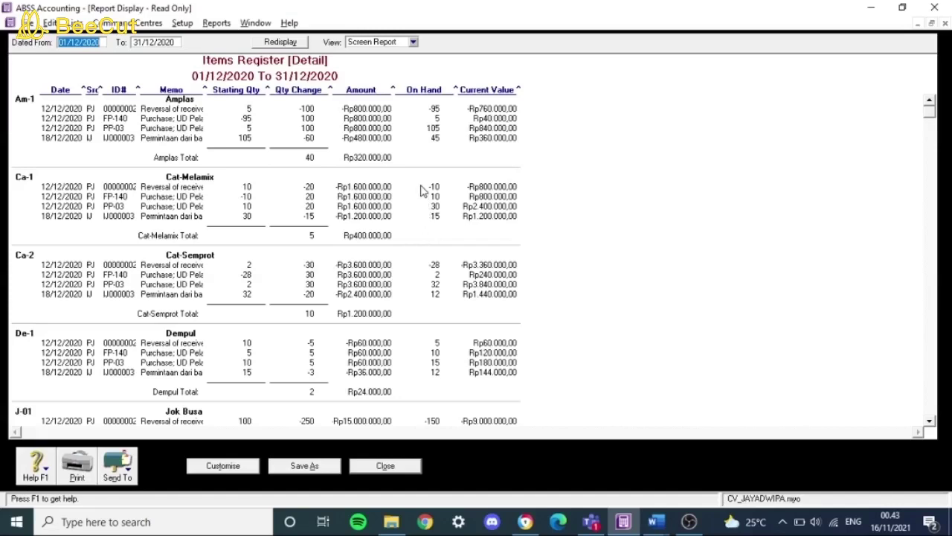
pyautogui.scroll(-10, 422, 188)
pyautogui.press('Escape')
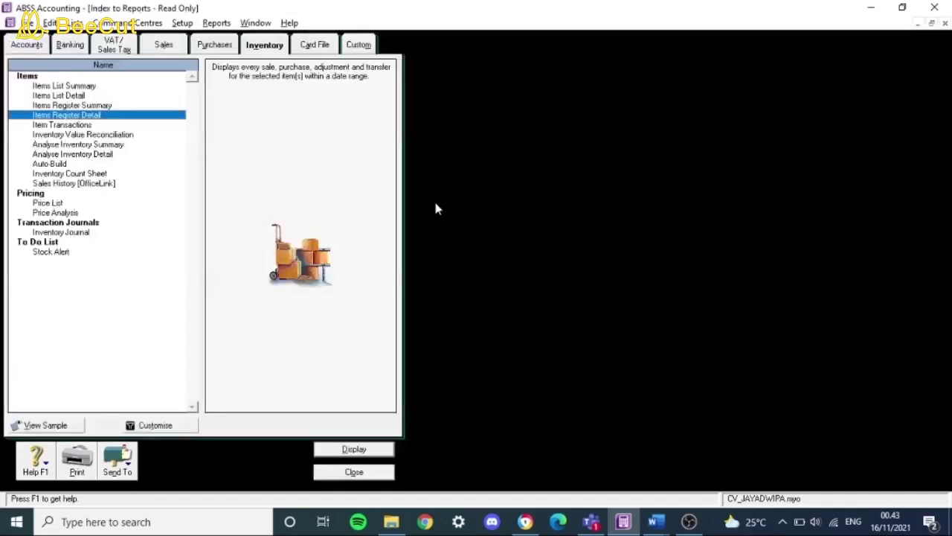
pyautogui.press('Escape')
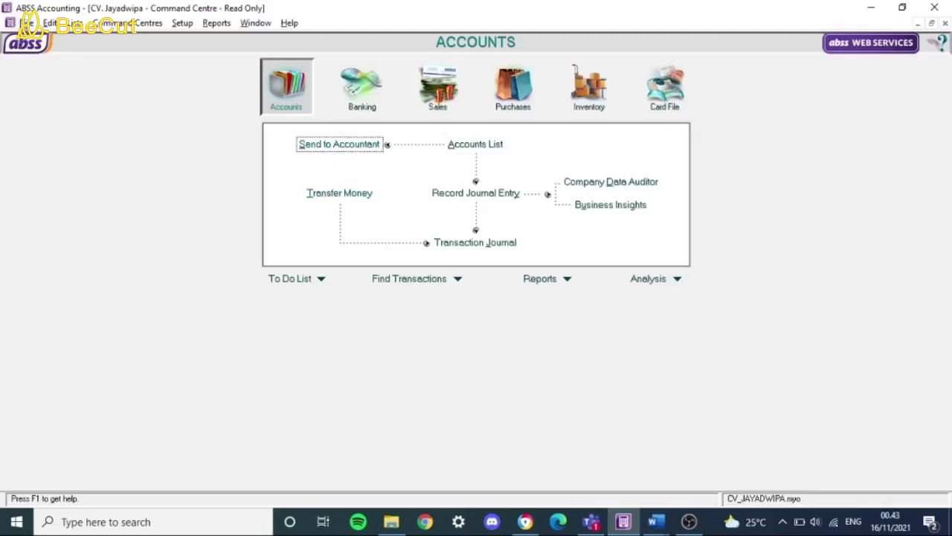
# Back up all company data without checking for errors, saving it as ABSS1116 in the Backup folder as a ZIP file.
pyautogui.click(26, 23)
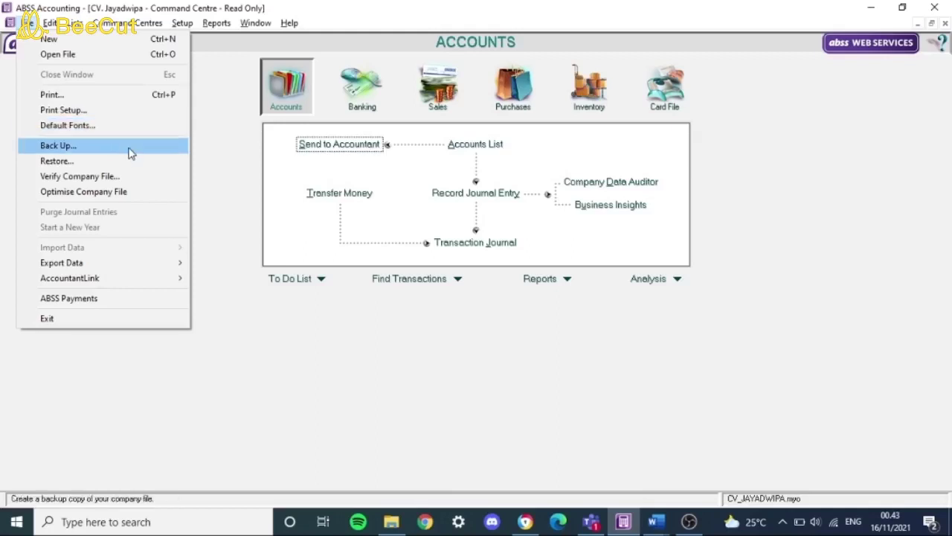
pyautogui.click(28, 23)
pyautogui.click(28, 24)
pyautogui.click(57, 145)
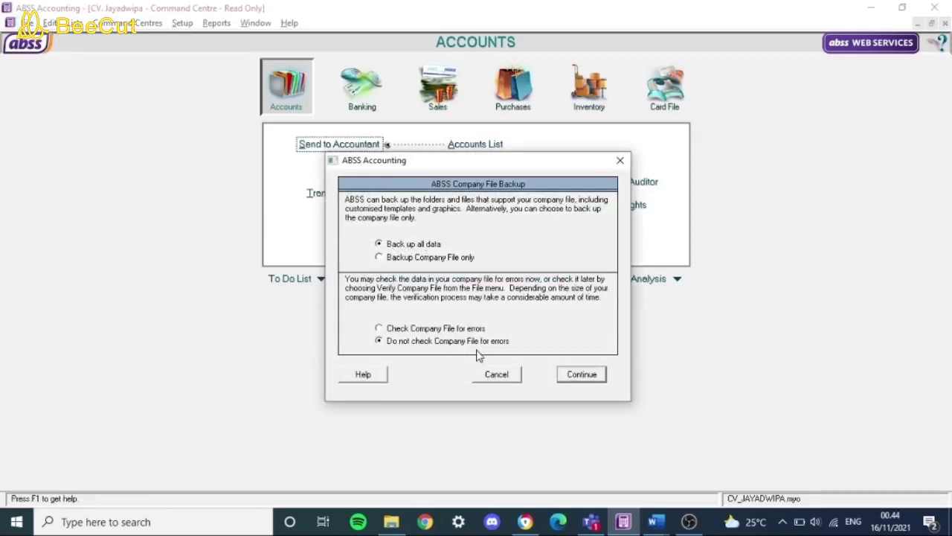
pyautogui.click(598, 378)
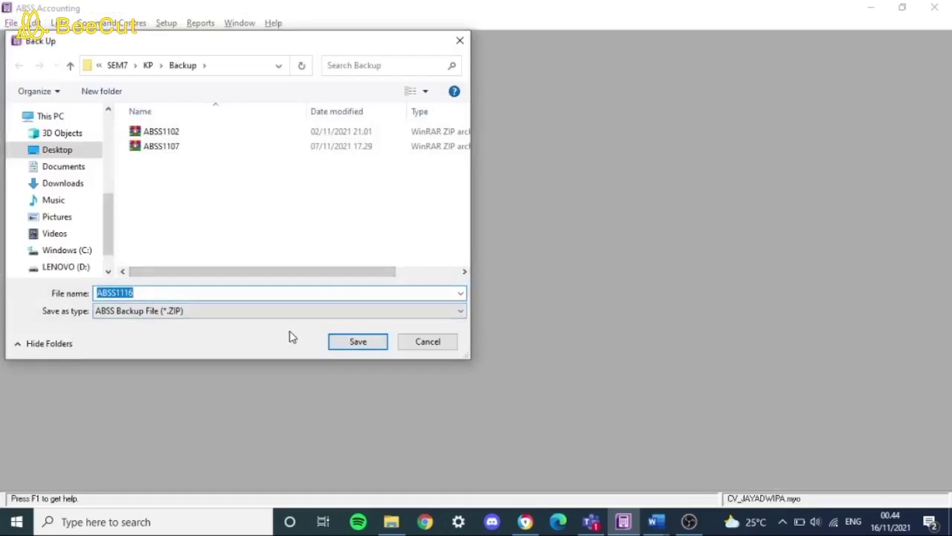
pyautogui.click(360, 342)
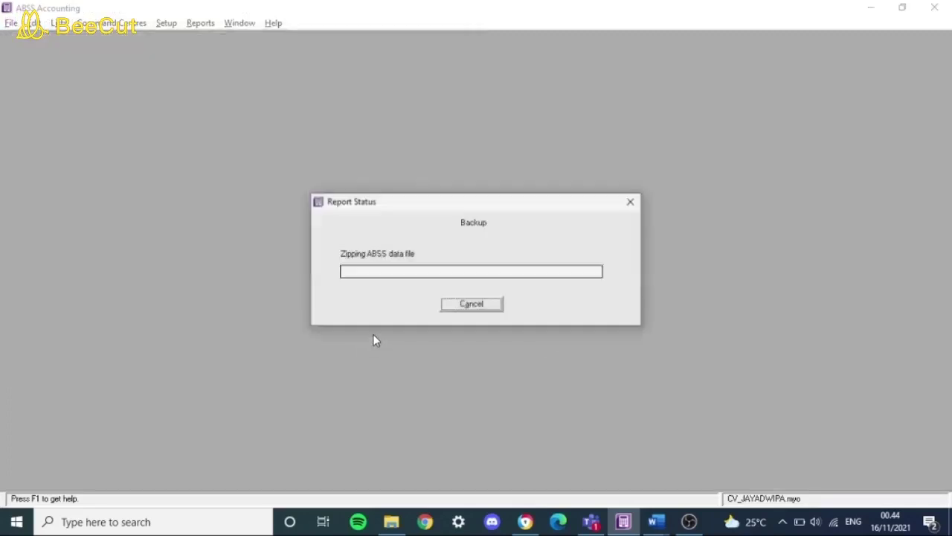